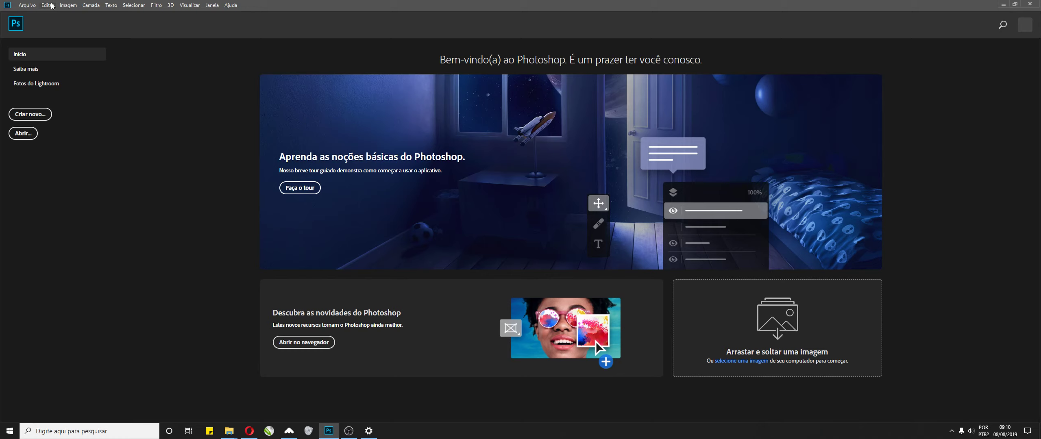
Step: Start a new document from the recent 1080×1920 preset, keeping pixels as the unit
left_click(31, 5)
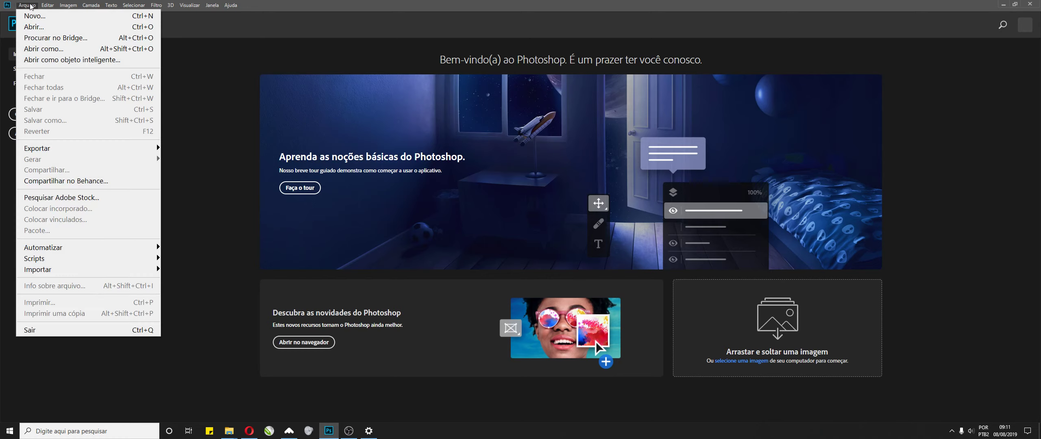
left_click(37, 179)
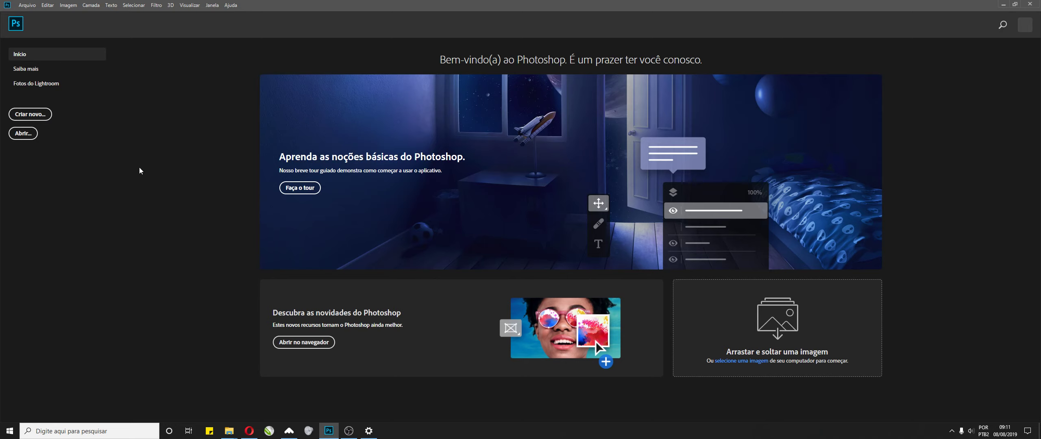
left_click(27, 5)
left_click(199, 57)
left_click(338, 221)
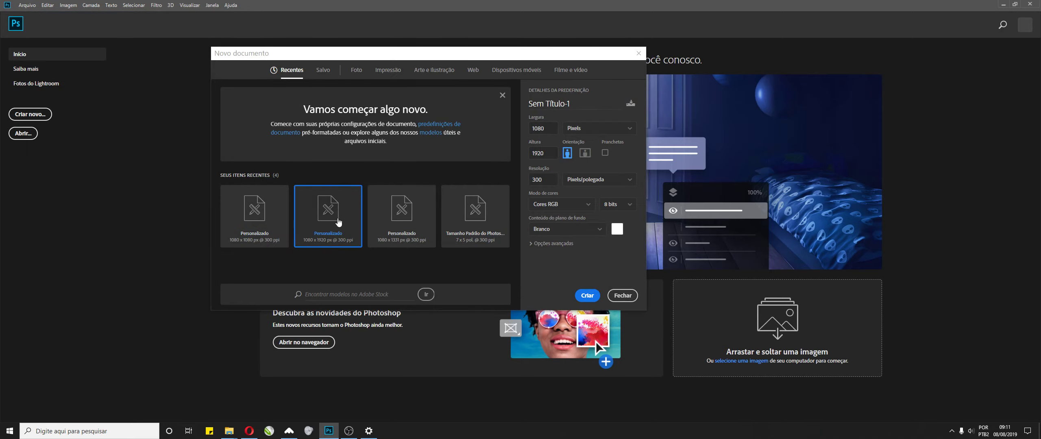
left_click(600, 128)
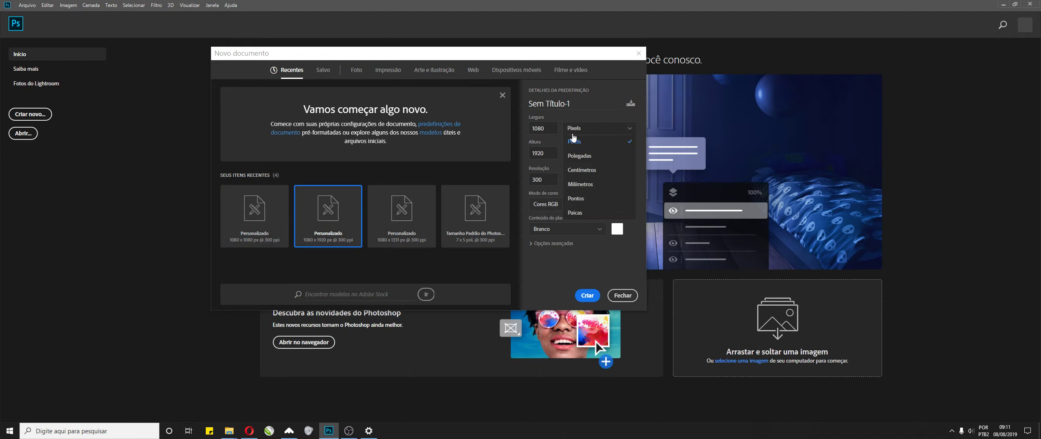
left_click(592, 115)
Step: Name the document 'video hortifruti' and set its height to 1080 pixels
left_click(565, 104)
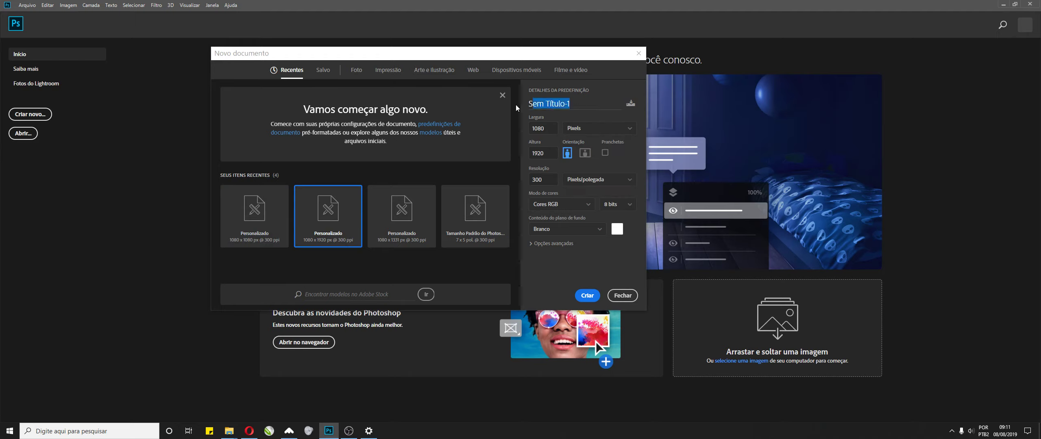
type("vid")
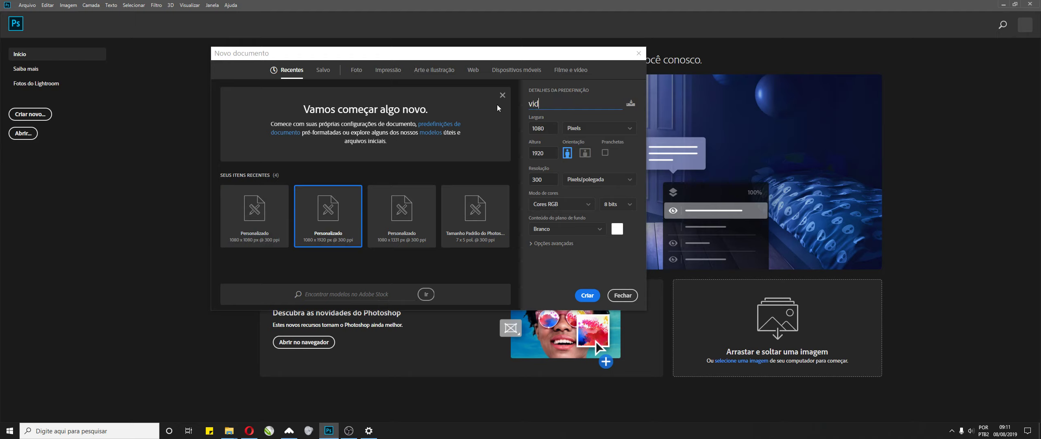
type("eo ")
type("hotifru")
type("ti")
left_click(558, 103)
left_click(558, 104)
type("r")
double_click(541, 152)
type("1080")
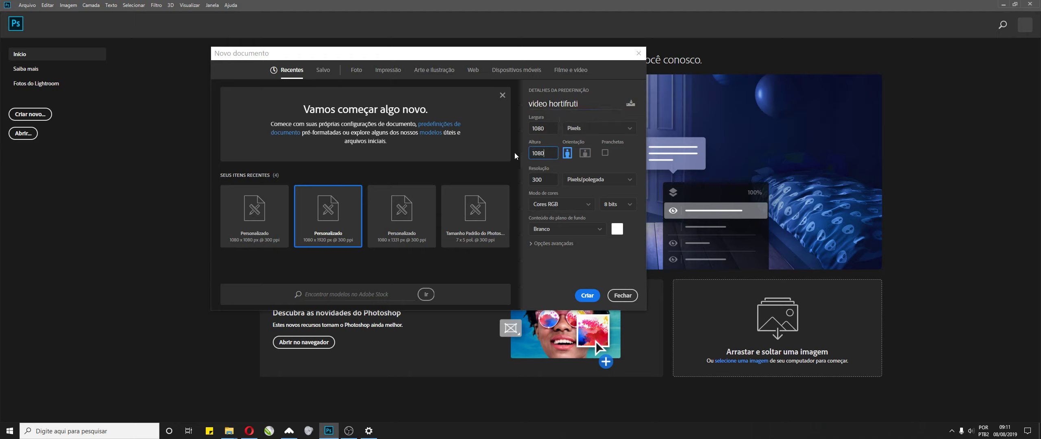
left_click(546, 182)
Step: Create the document, fit the canvas to the window, and minimise Photoshop
left_click(587, 296)
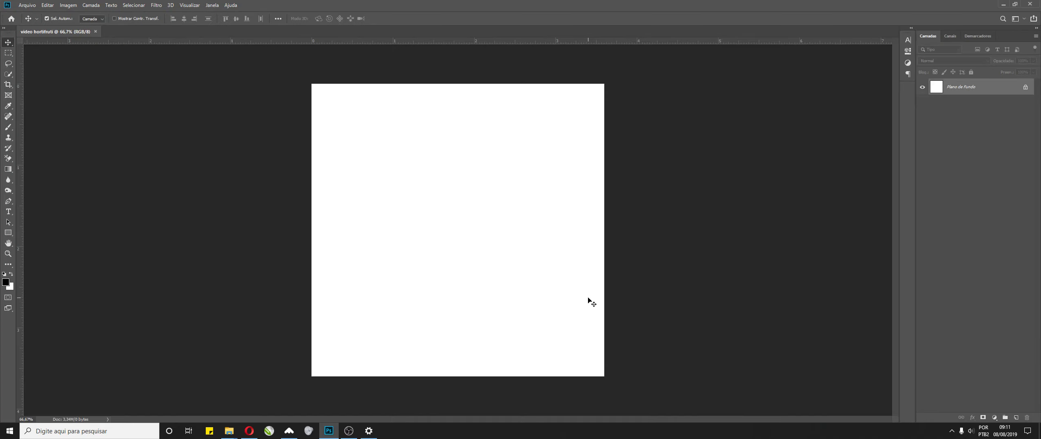
key("ctrl+0")
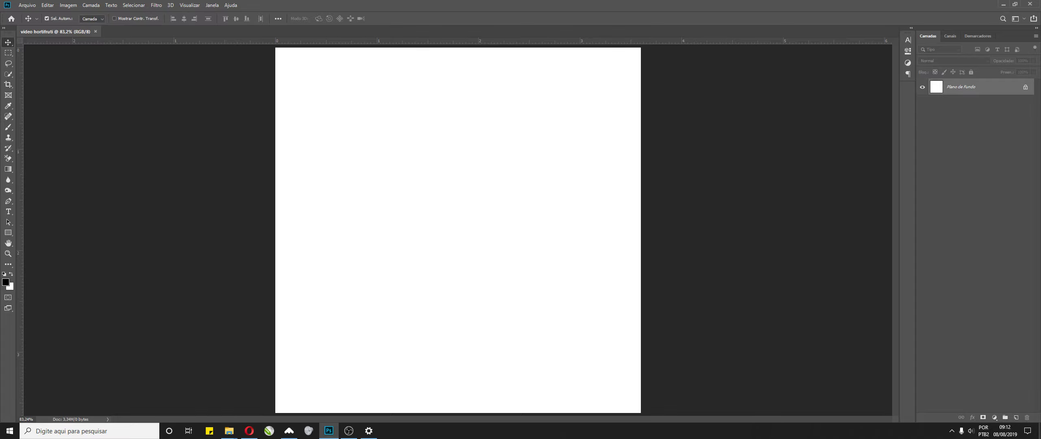
key("super+d")
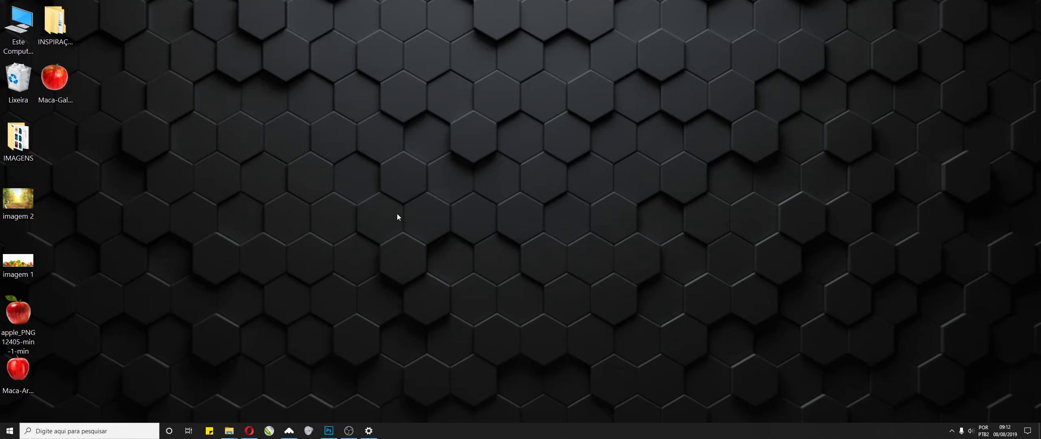
Step: Delete the two apple images from the desktop and drag imagem 2 into Photoshop
left_click(19, 370)
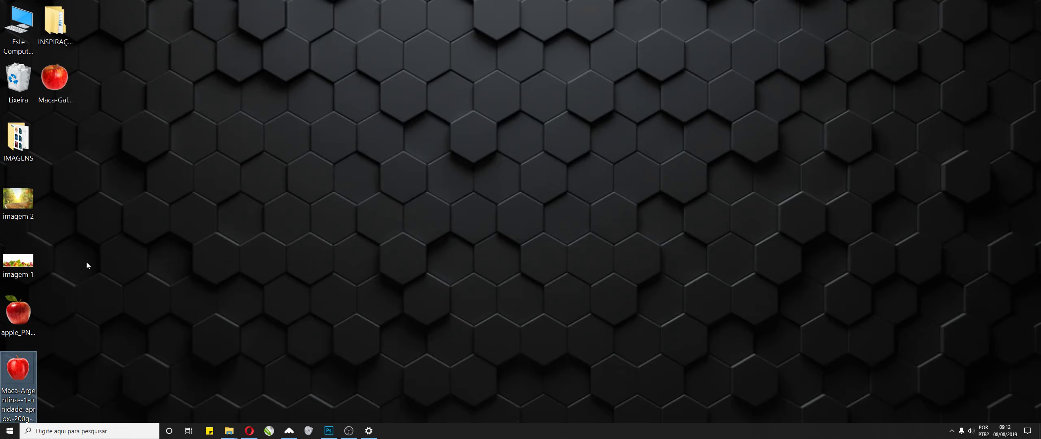
left_click(55, 79, "ctrl")
key("Delete")
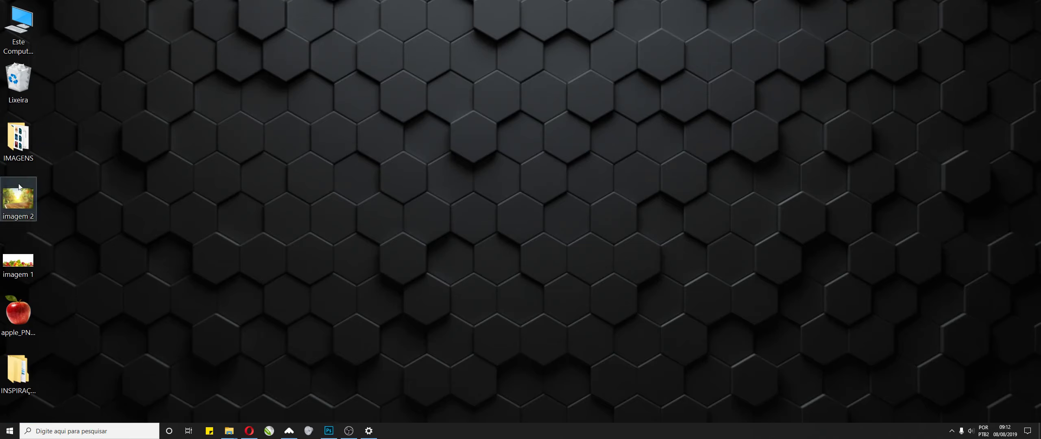
mouse_move(22, 204)
left_mouse_down()
mouse_move(327, 436)
mouse_move(425, 272)
left_mouse_up()
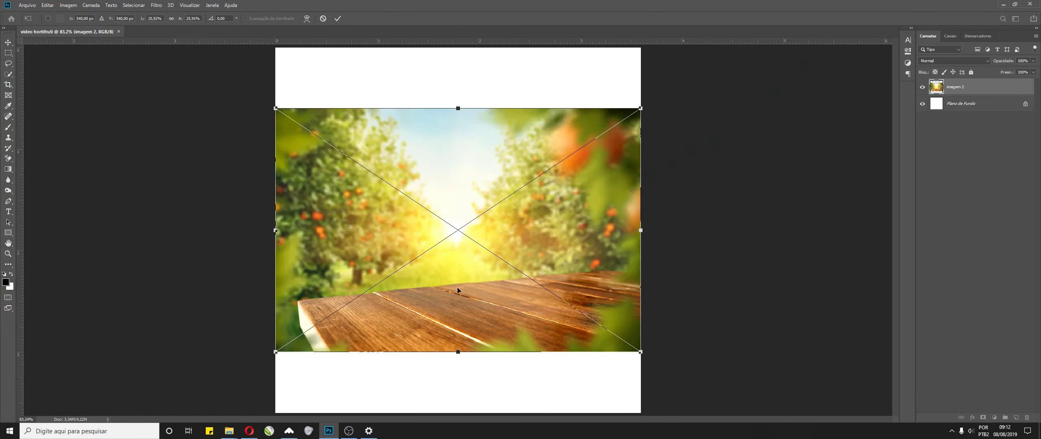
Step: Scale imagem 2 to cover the canvas, then place imagem 1 sized to the canvas width
left_click_drag(641, 352, 748, 422)
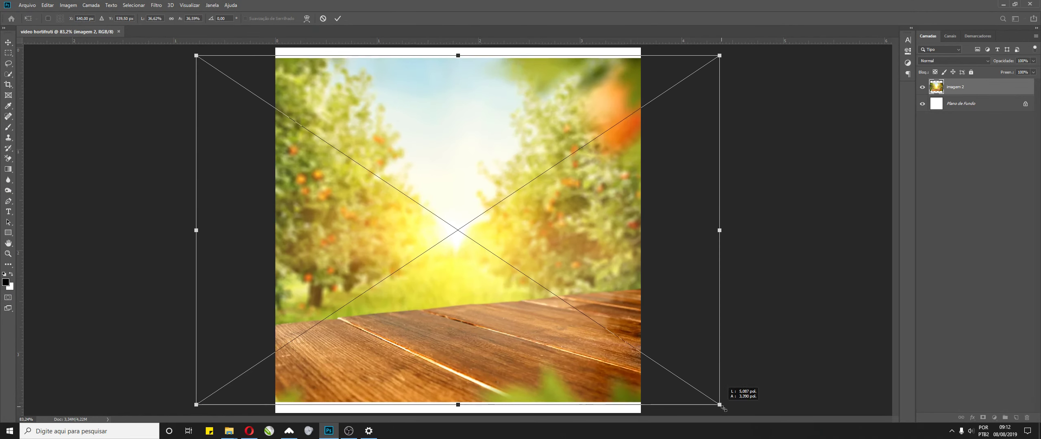
key("Return")
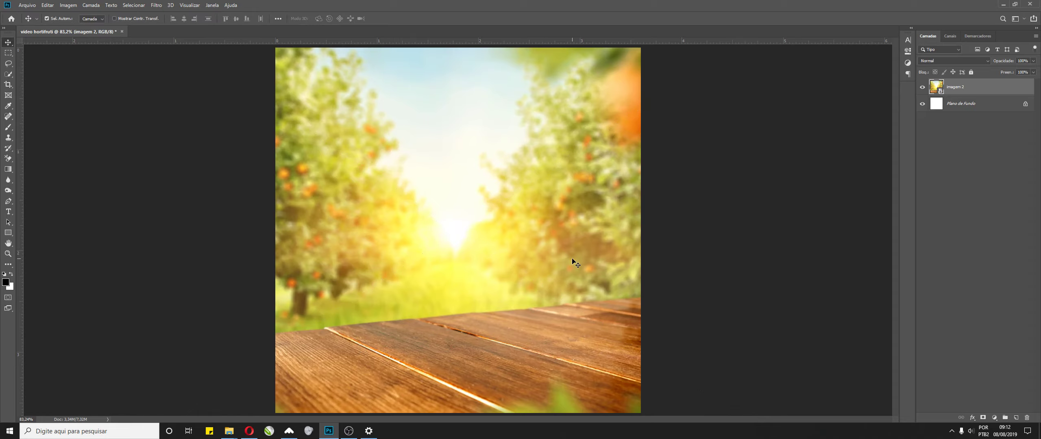
left_click(329, 431)
mouse_move(36, 258)
left_mouse_down()
mouse_move(328, 436)
mouse_move(461, 303)
left_mouse_up()
left_click_drag(641, 303, 635, 302)
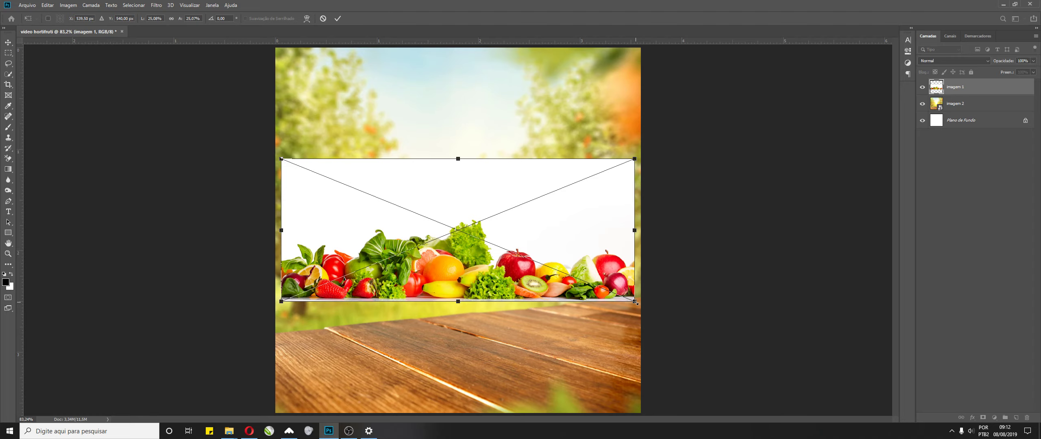
key("Return")
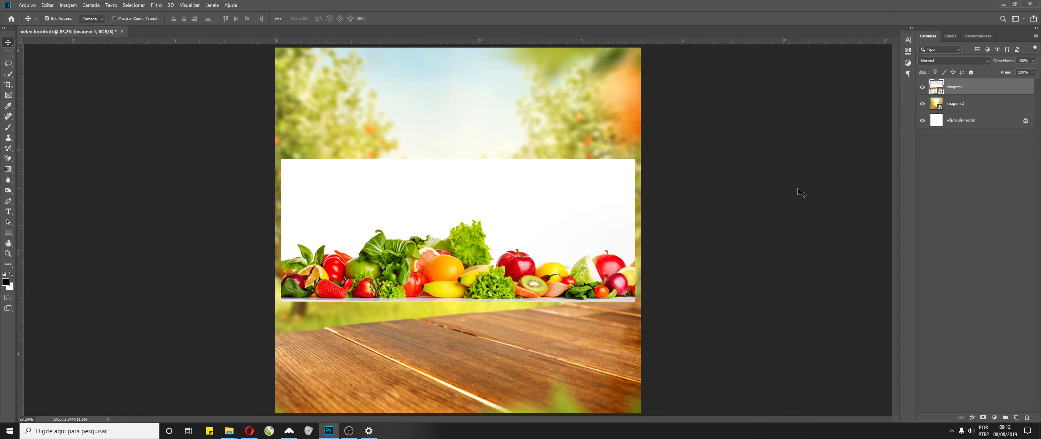
Step: Darken the fruit layer with a Curves adjustment, pulling the RGB curve down
key("ctrl+m")
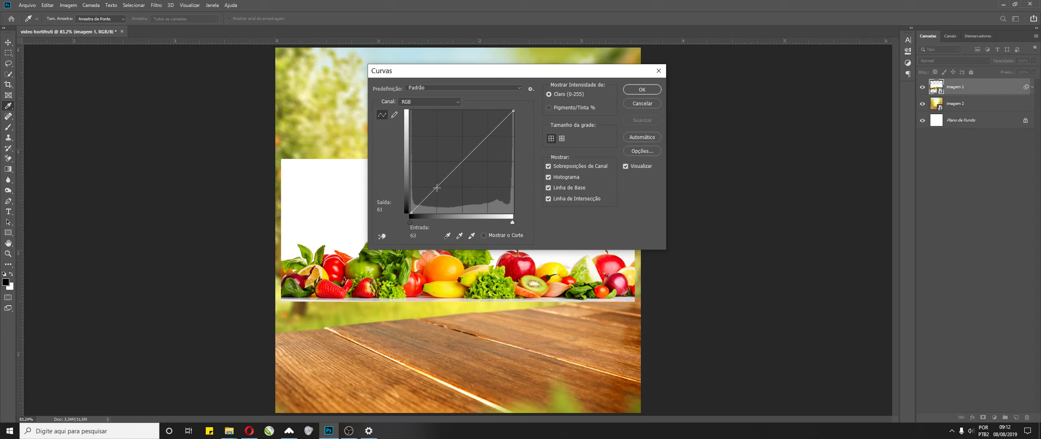
left_click_drag(435, 188, 460, 200)
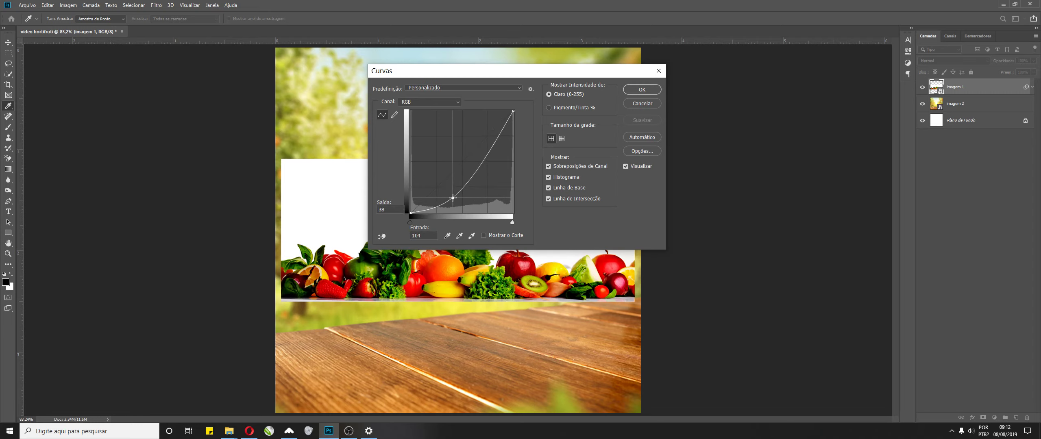
left_click(642, 90)
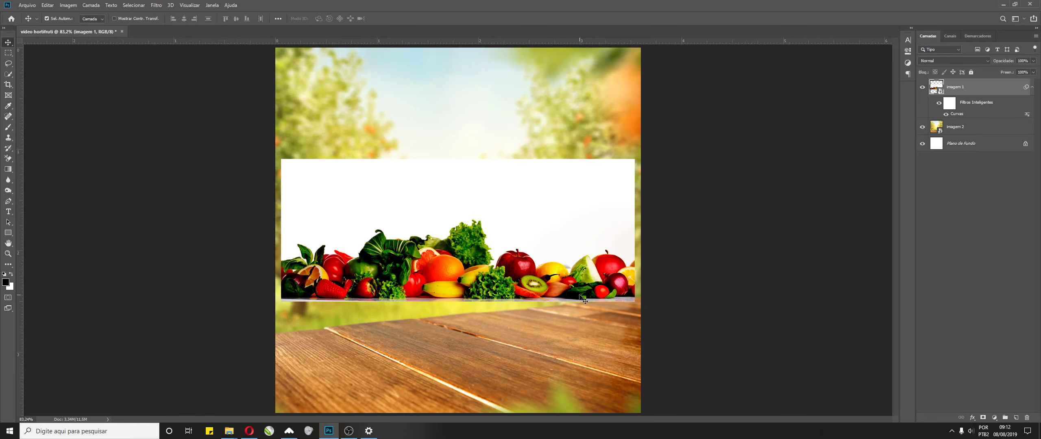
Step: Add contrast with Levels by moving the white and midtone sliders left
key("ctrl+l")
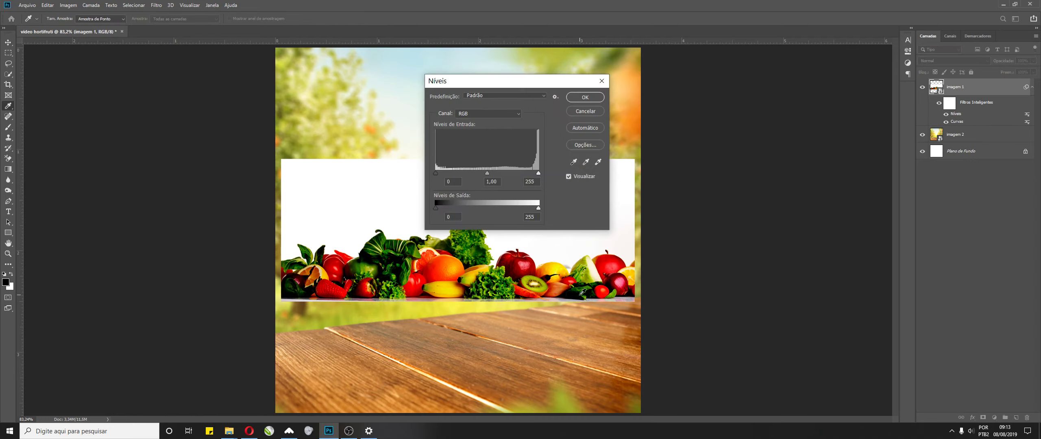
mouse_move(538, 173)
left_mouse_down()
mouse_move(501, 171)
mouse_move(511, 174)
left_mouse_up()
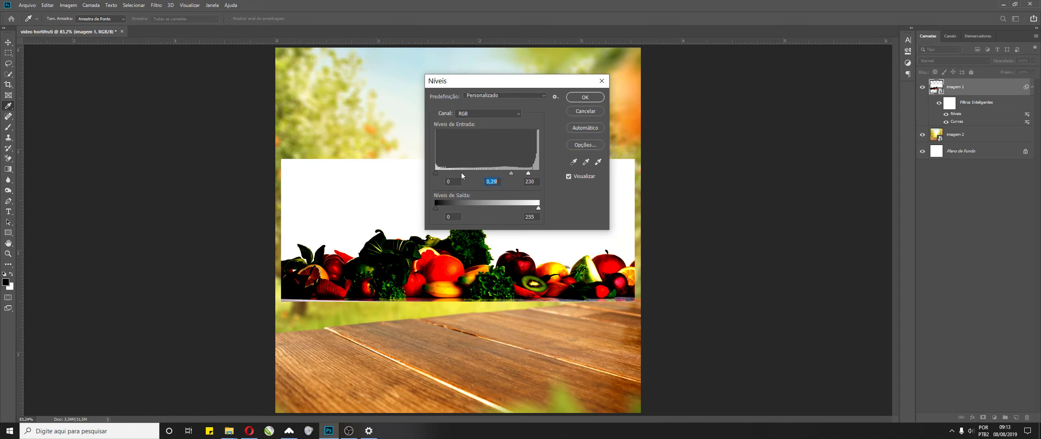
left_click(590, 98)
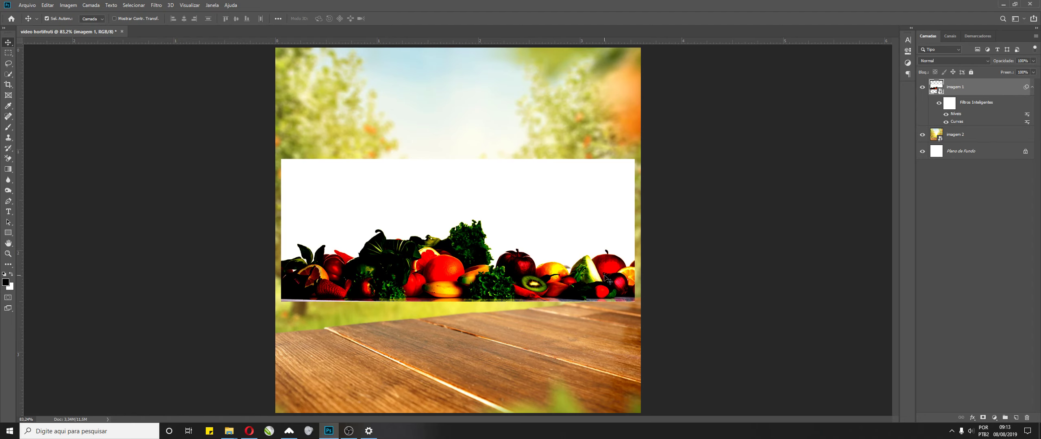
scroll(608, 280, "up", 2)
scroll(587, 273, "up", 3)
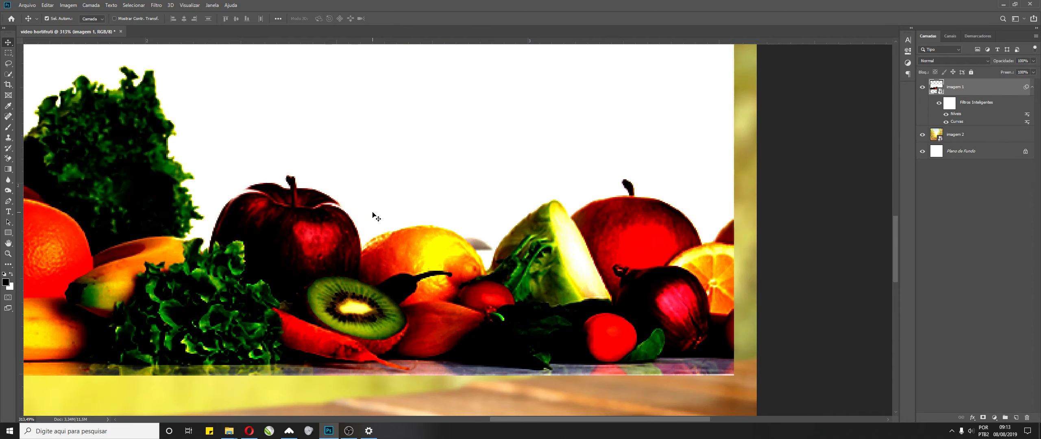
key("ctrl+0")
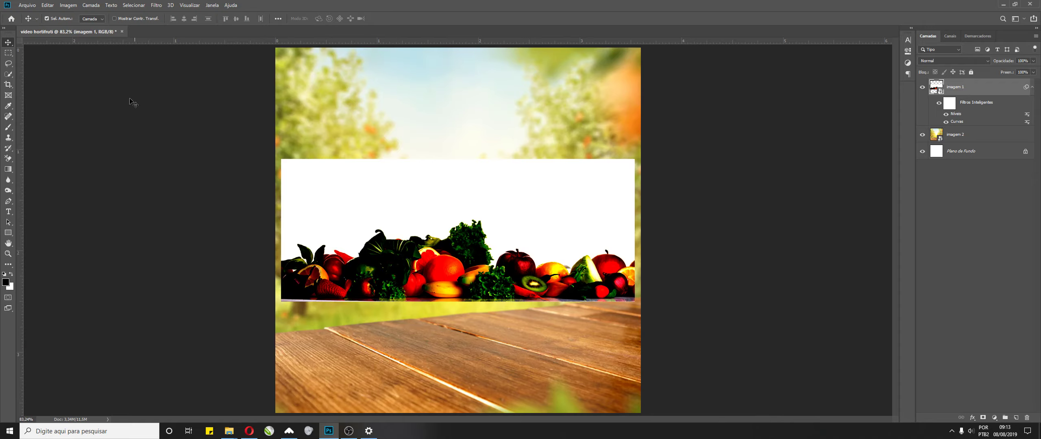
left_click(8, 64)
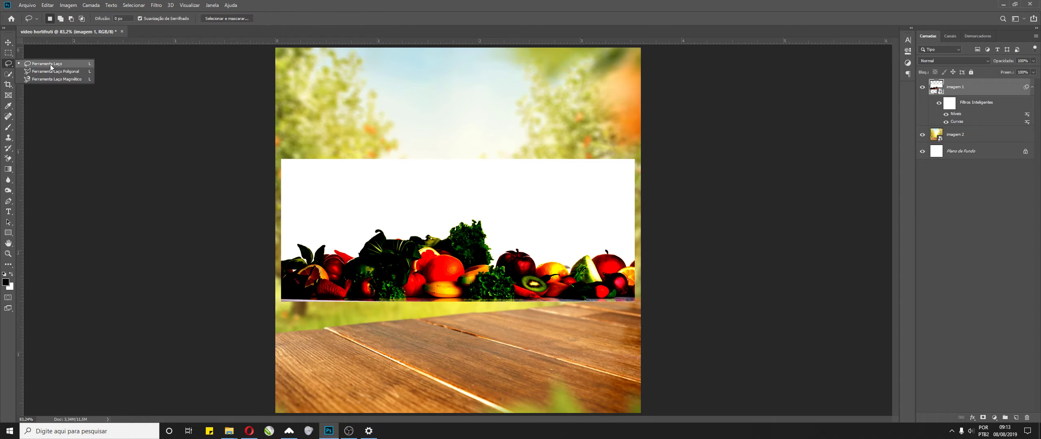
left_click(47, 64)
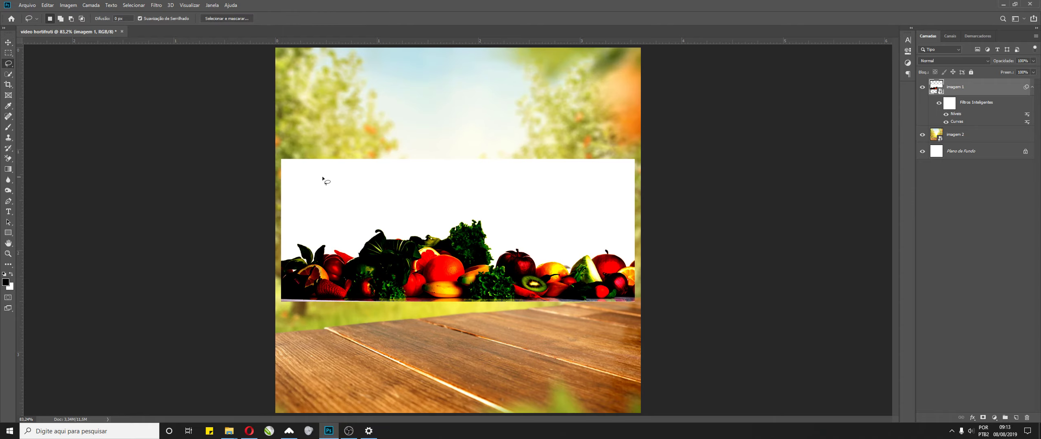
mouse_move(348, 176)
left_mouse_down()
mouse_move(340, 210)
mouse_move(349, 177)
left_mouse_up()
left_click(134, 6)
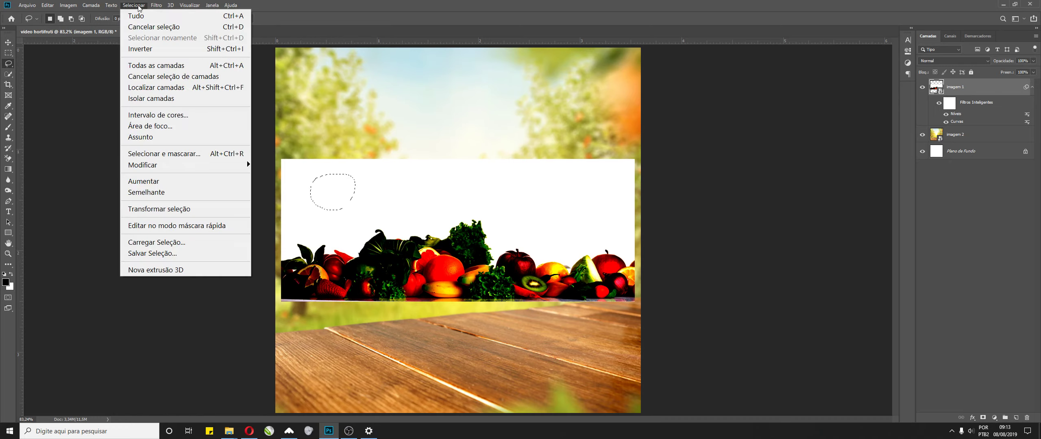
left_click(185, 192)
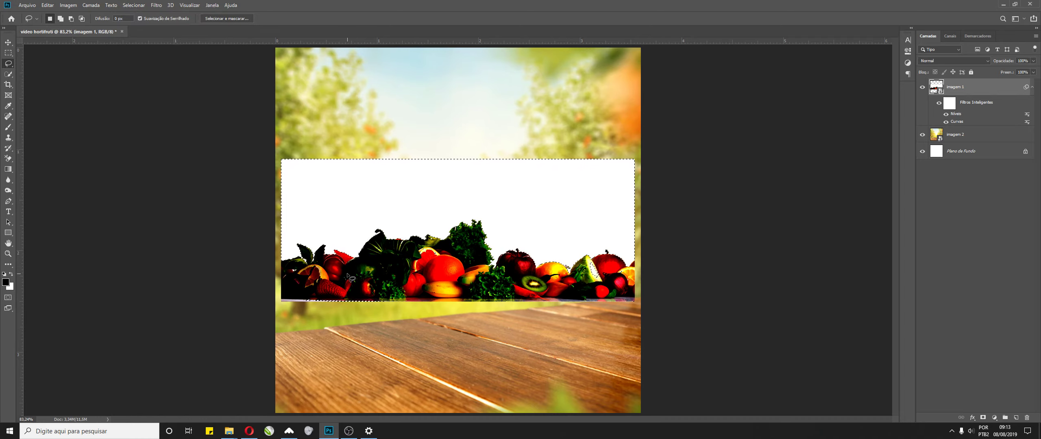
scroll(349, 277, "up", 3)
scroll(303, 263, "up", 3)
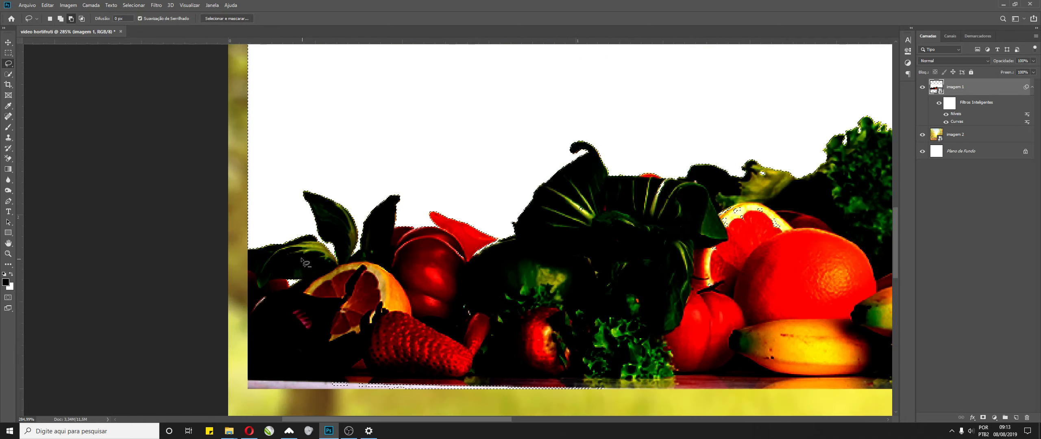
scroll(303, 262, "down", 3)
scroll(303, 263, "up", 3)
scroll(303, 262, "up", 2)
scroll(203, 271, "down", 3)
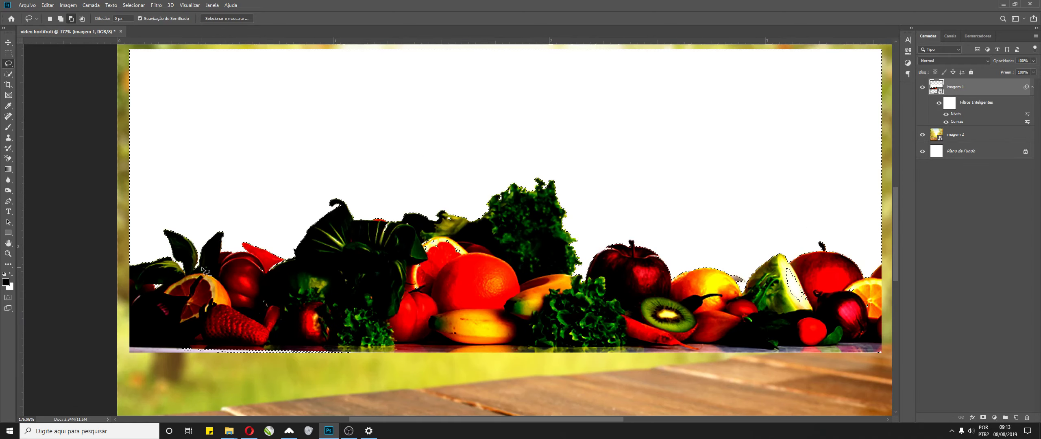
scroll(410, 277, "up", 3)
scroll(410, 276, "up", 2)
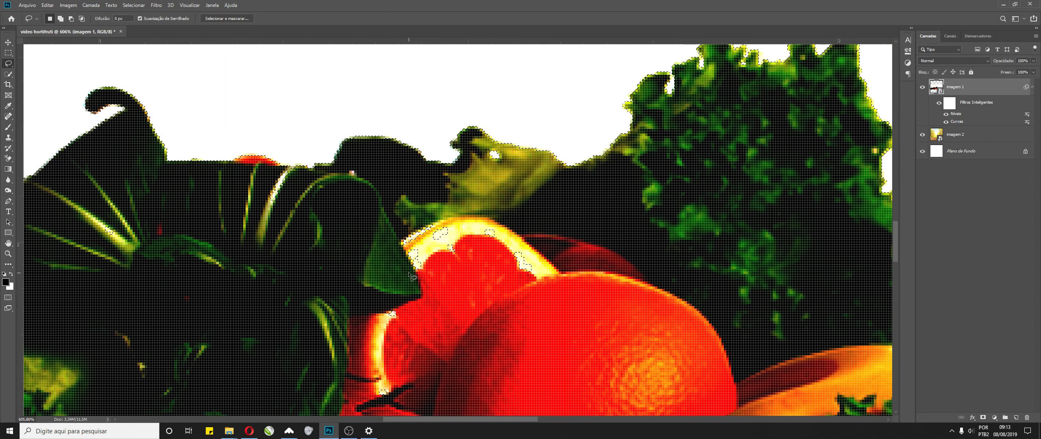
Step: Use Quick Selection to add the lime's pale flesh back into the selection
key("w")
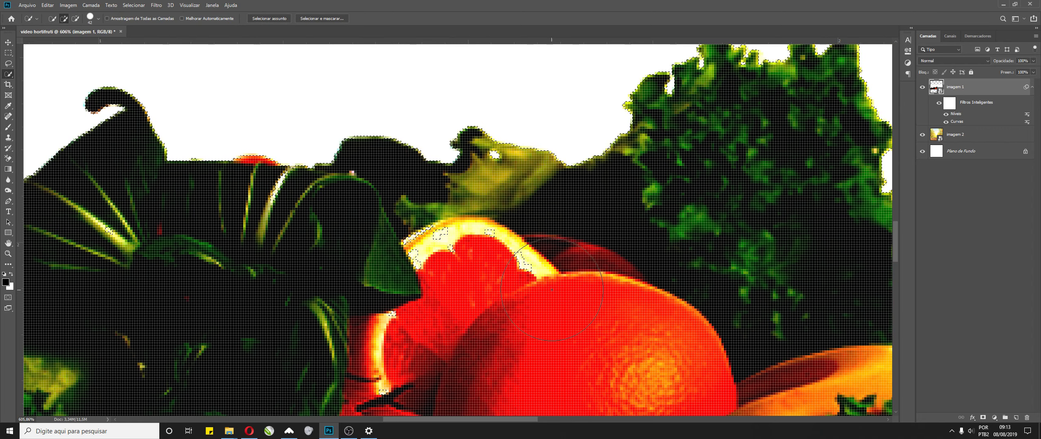
scroll(552, 290, "down", 2)
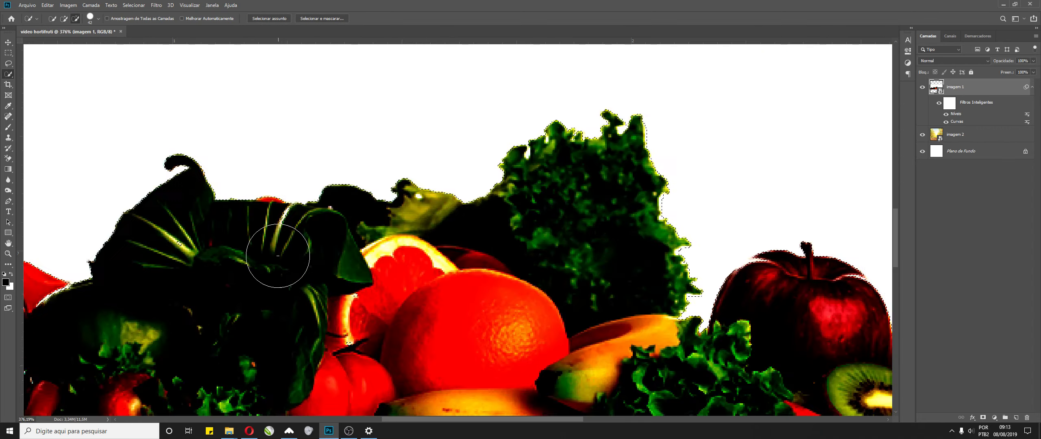
scroll(278, 255, "down", 3)
scroll(278, 255, "down", 2)
scroll(632, 299, "up", 3)
scroll(632, 299, "up", 3)
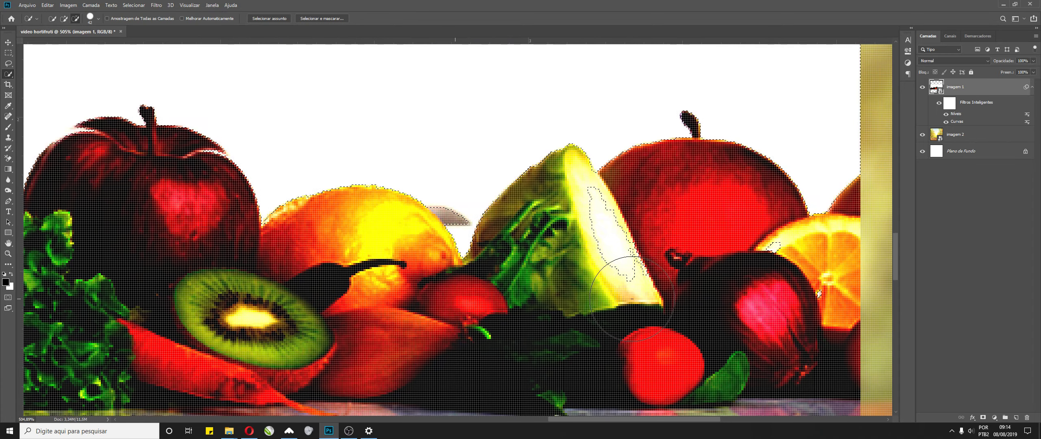
left_click_drag(610, 232, 589, 279)
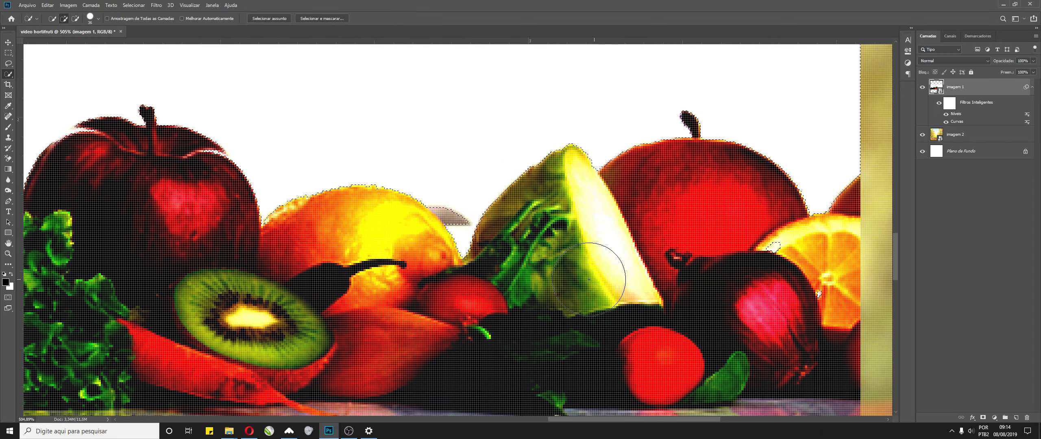
scroll(534, 274, "down", 1)
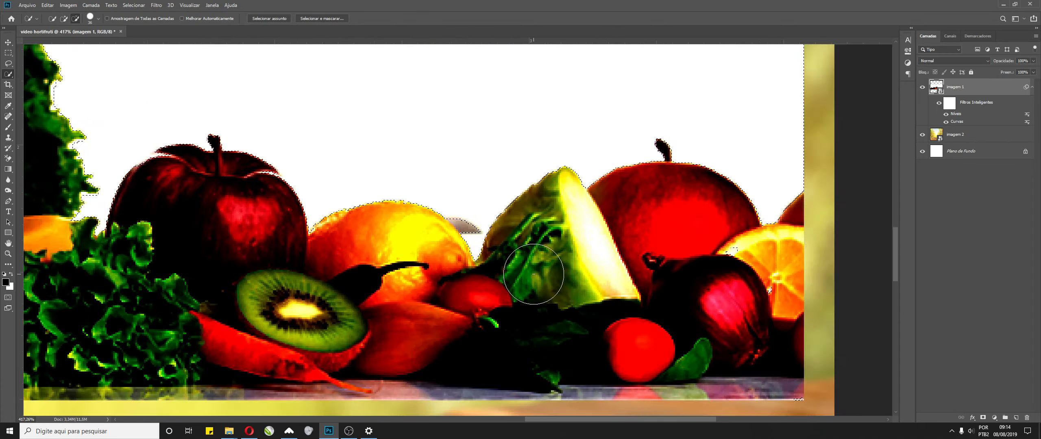
key("alt")
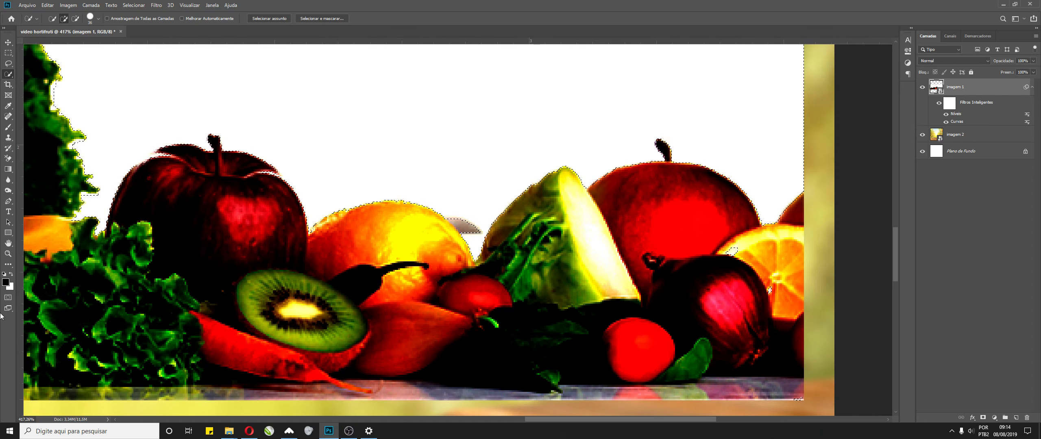
Step: Check the selection in Quick Mask and discard a stray red-pepper selection
left_click(8, 297)
scroll(526, 234, "down", 2)
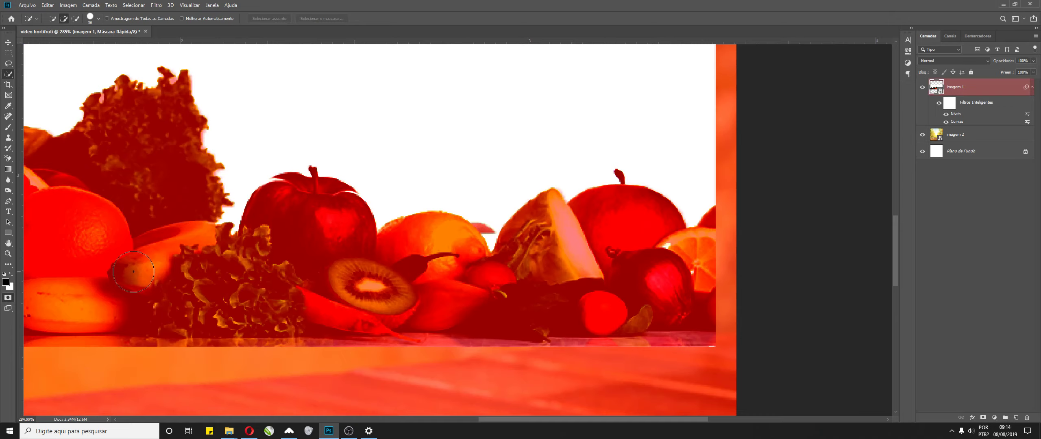
scroll(476, 216, "down", 2)
scroll(477, 216, "down", 1)
scroll(89, 239, "up", 1)
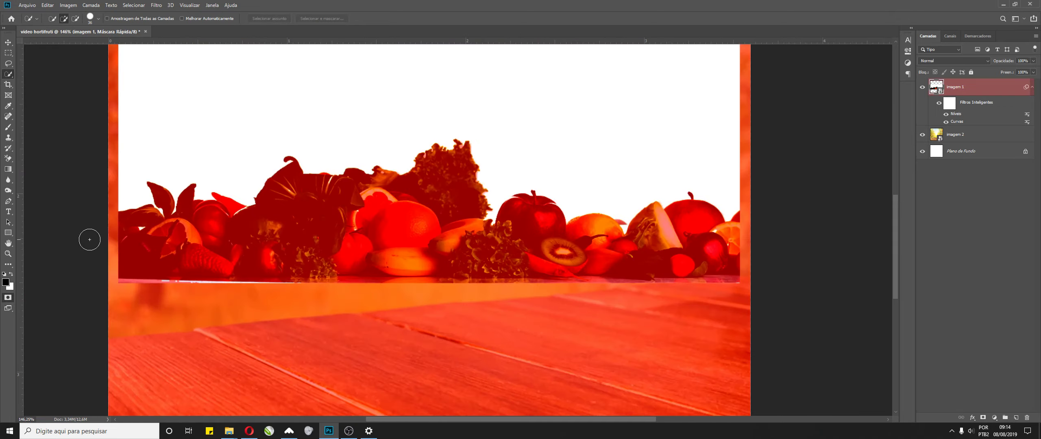
scroll(122, 234, "up", 2)
scroll(224, 220, "up", 1)
scroll(285, 210, "up", 1)
scroll(376, 199, "up", 1)
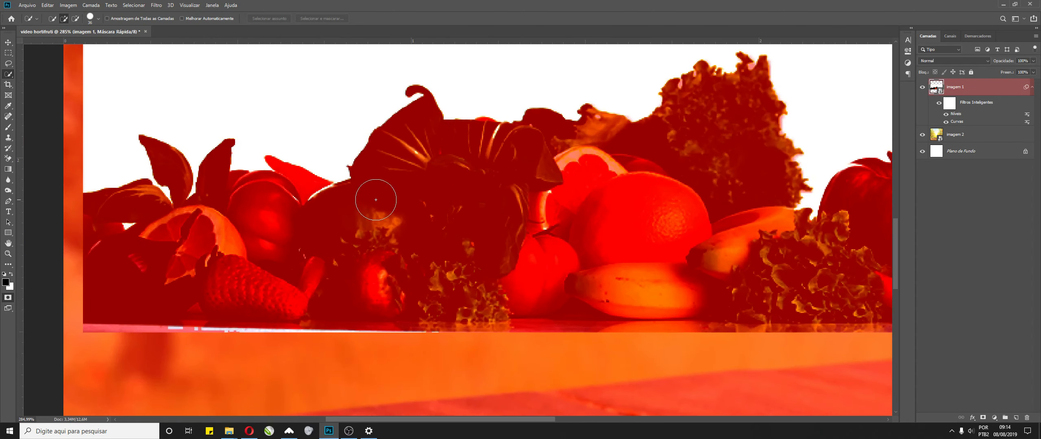
left_click_drag(558, 221, 539, 185)
key("ctrl+d")
left_click(8, 298)
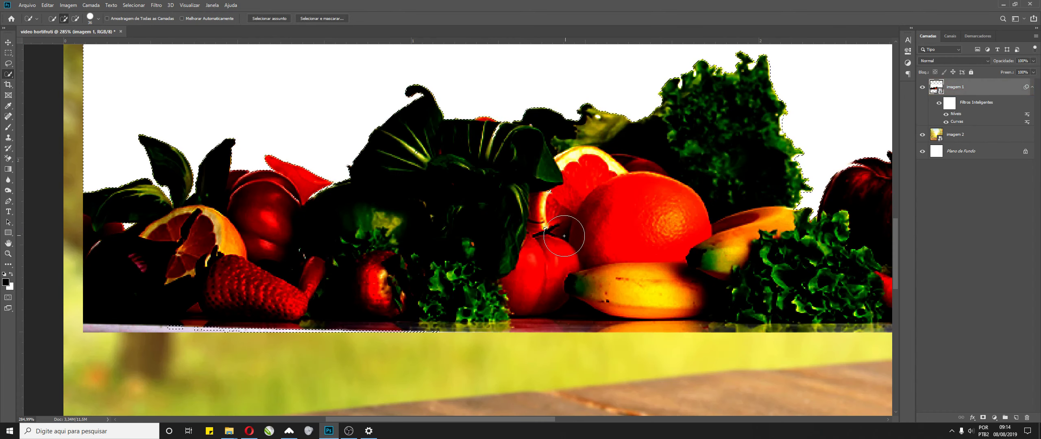
Step: Review the refined selection in Quick Mask again and fit the image to the window
key("alt")
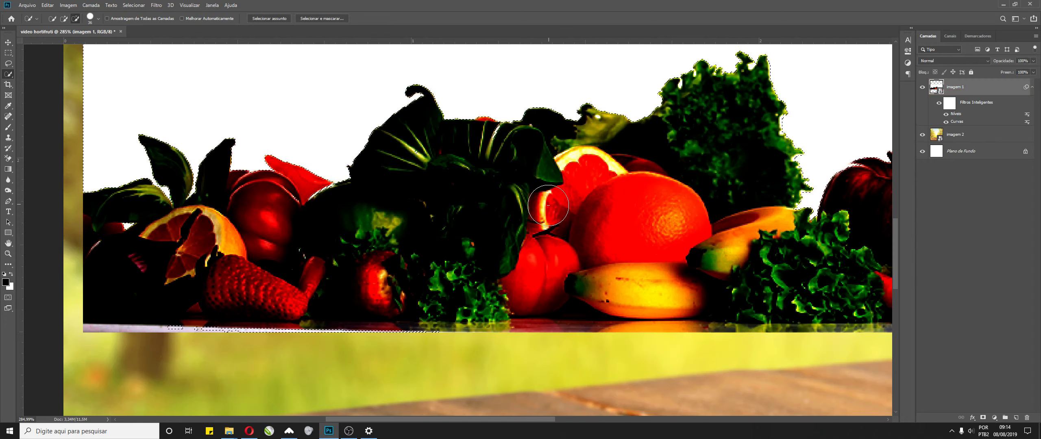
left_click(8, 298)
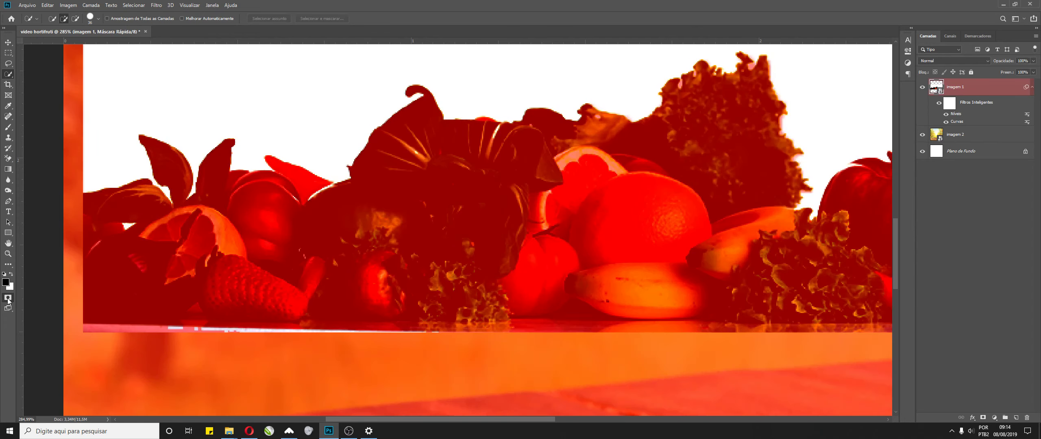
left_click(7, 298)
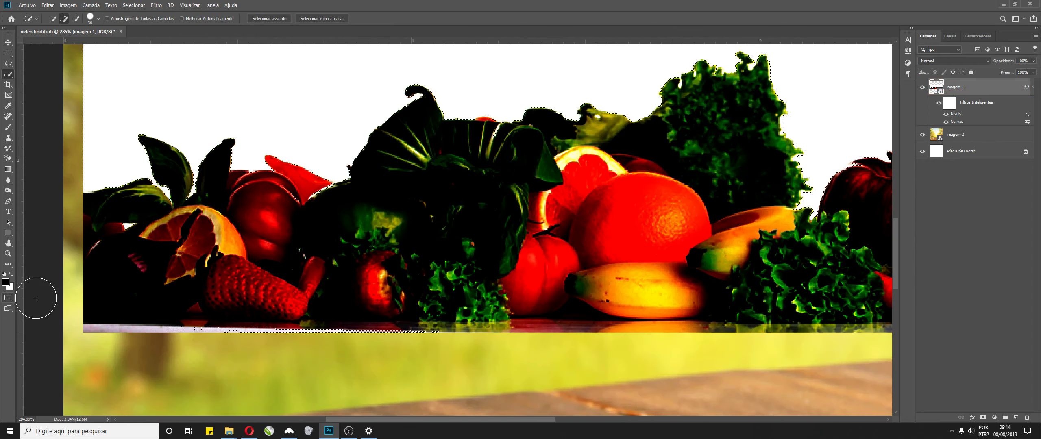
key("ctrl+0")
scroll(317, 216, "down", 1)
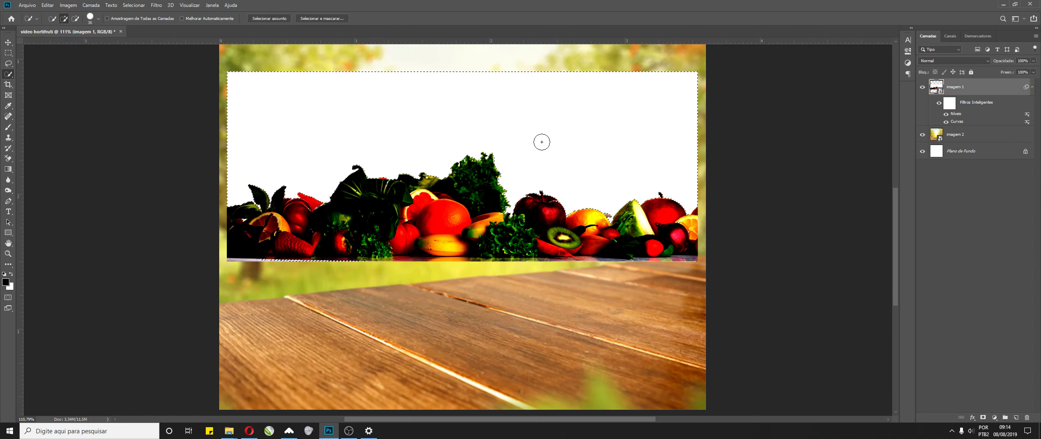
Step: Add an inverted layer mask to imagem 1 and delete its Níveis and remaining smart filters
left_click(983, 417)
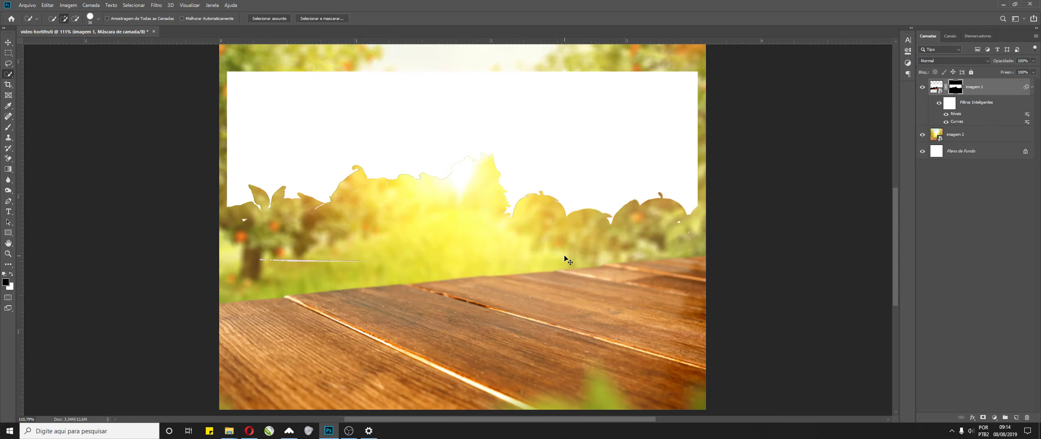
key("ctrl+i")
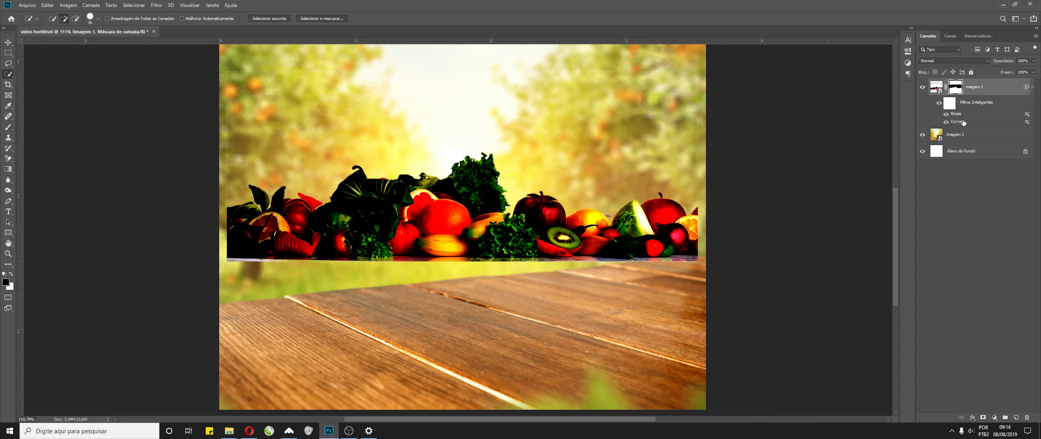
right_click(979, 113)
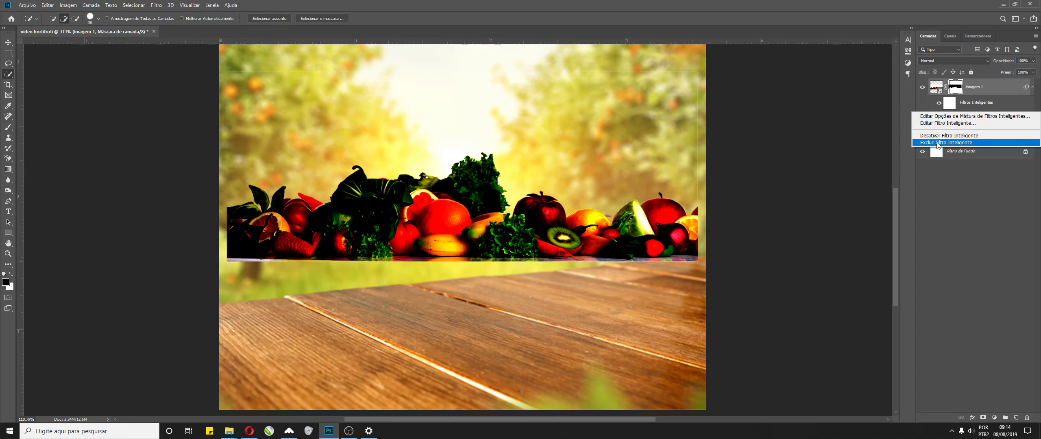
left_click(978, 143)
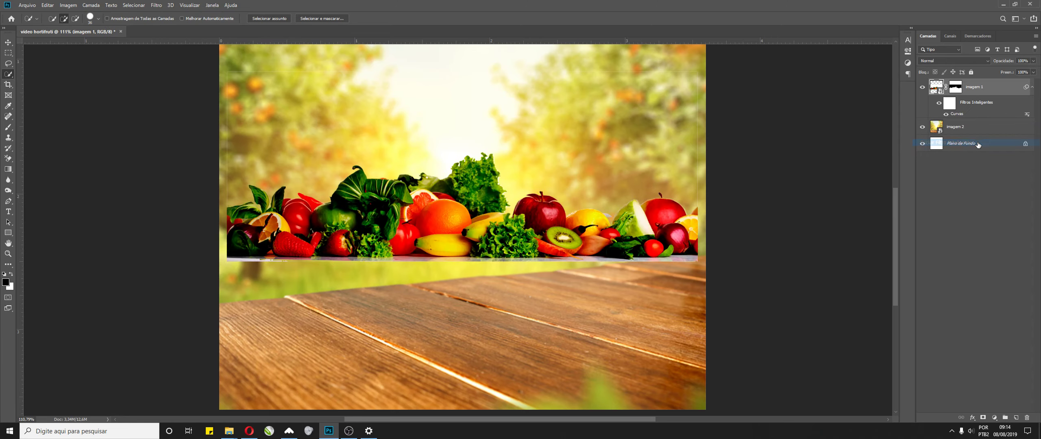
right_click(995, 107)
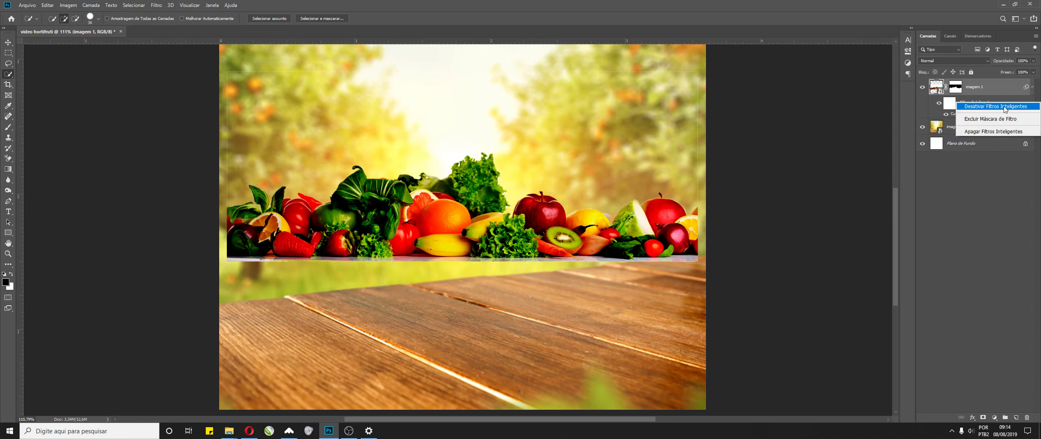
left_click(1007, 132)
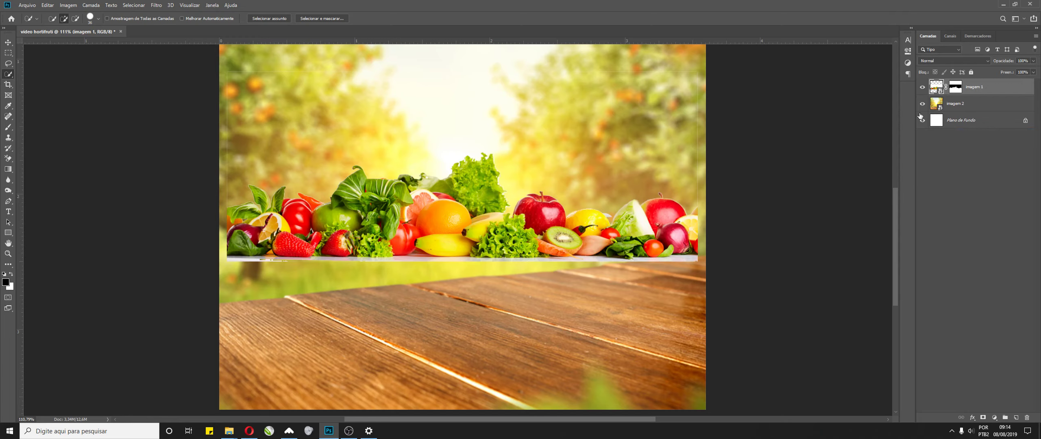
Step: Select the fruit layer's mask for editing
right_click(956, 84)
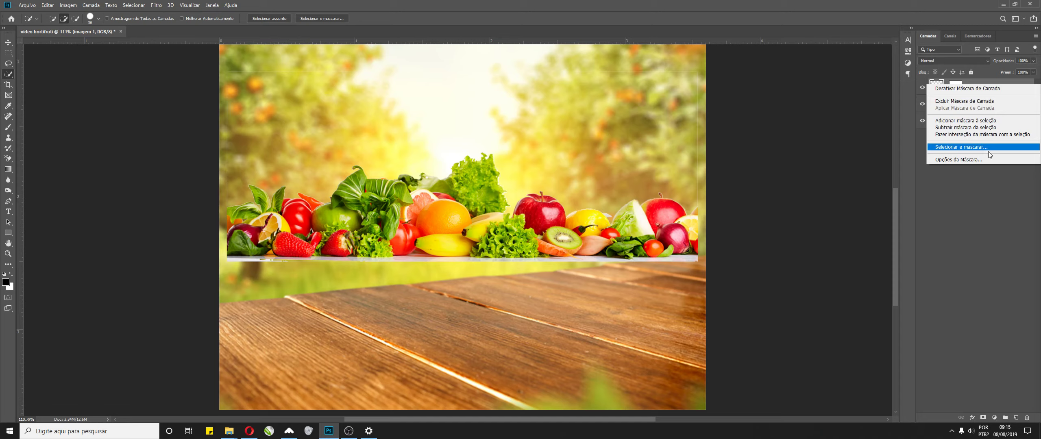
left_click(963, 183)
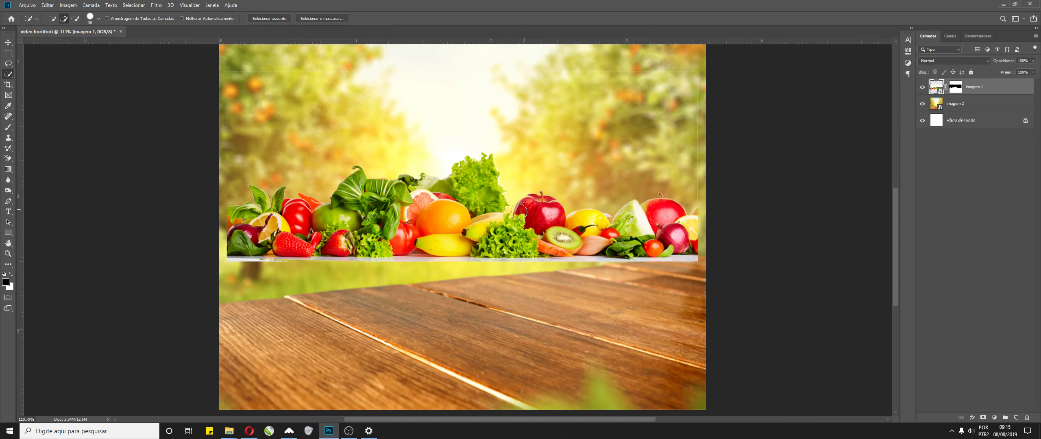
left_click(957, 89)
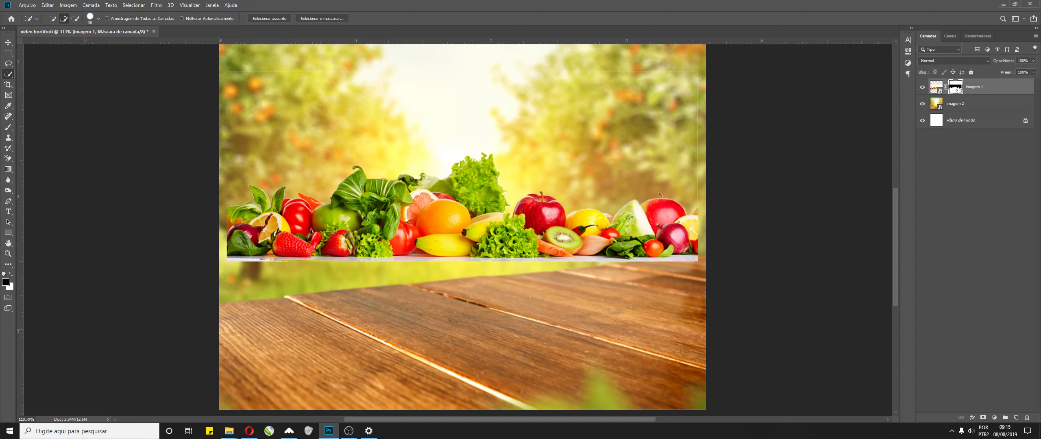
Step: Open Select and Mask on the fruit mask with a red, semi-transparent overlay
right_click(960, 86)
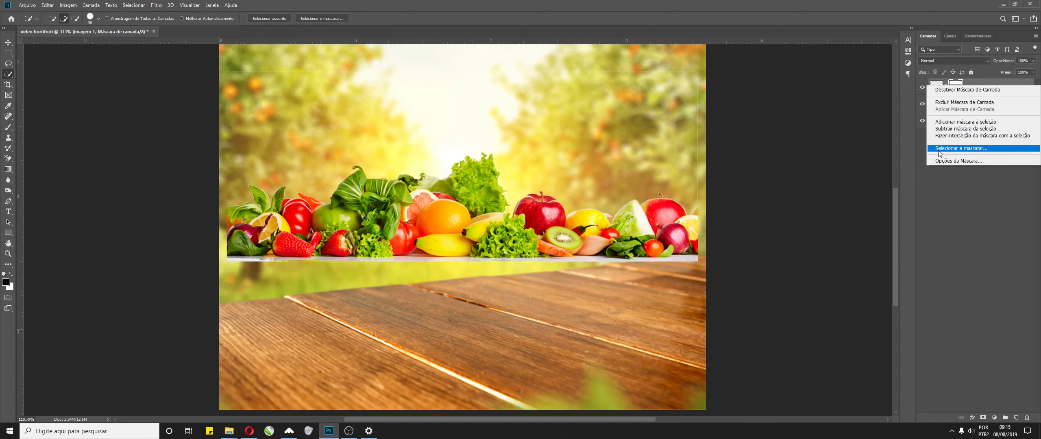
left_click(970, 148)
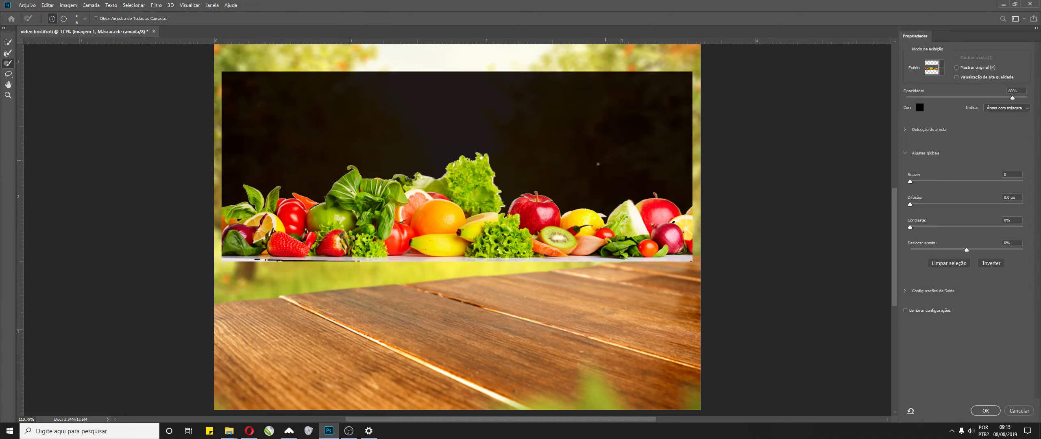
left_click(920, 107)
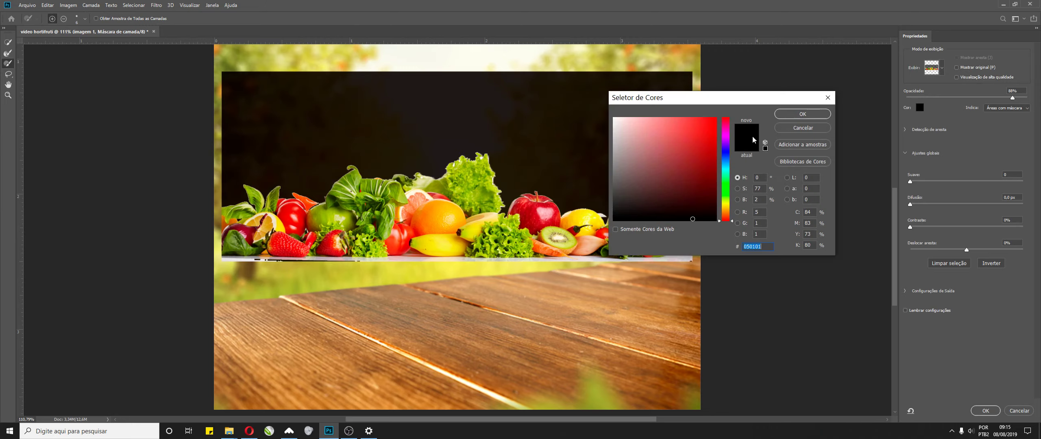
left_click(694, 146)
left_click(803, 113)
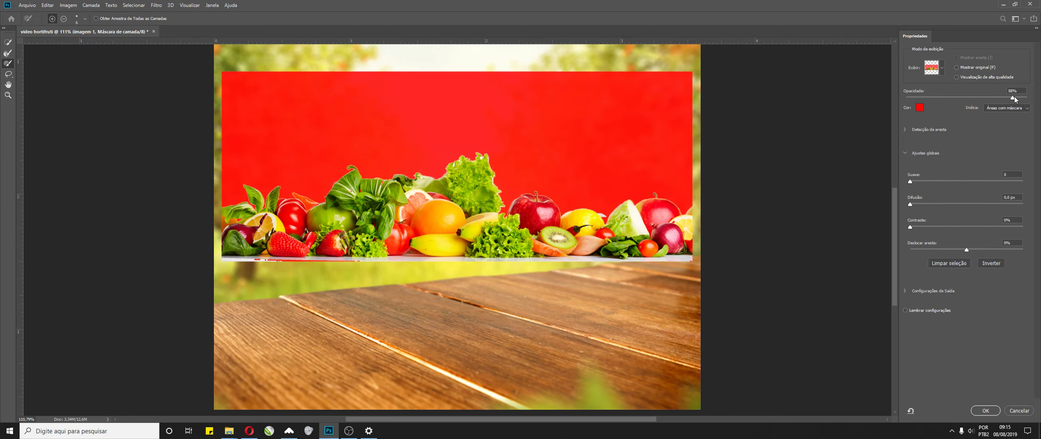
left_click_drag(1014, 98, 950, 98)
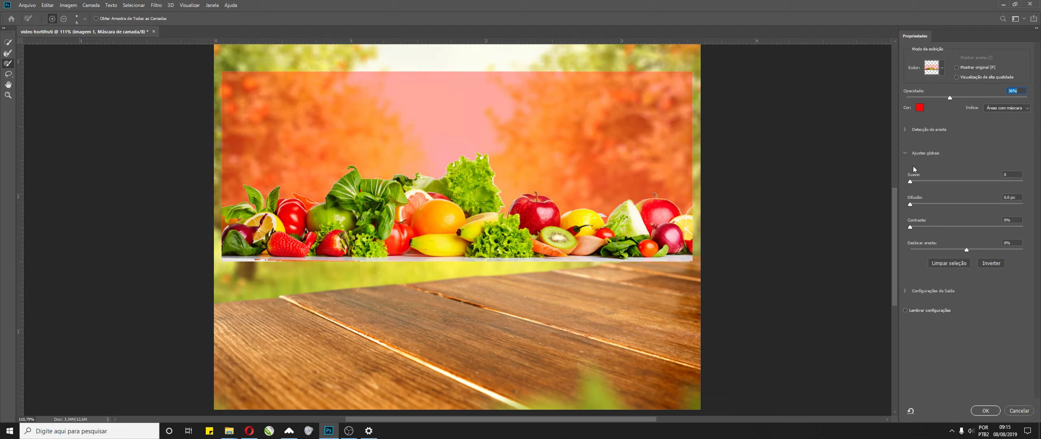
Step: Switch the overlay to black (000000) at 100% opacity and zoom into the cutout
left_click(920, 108)
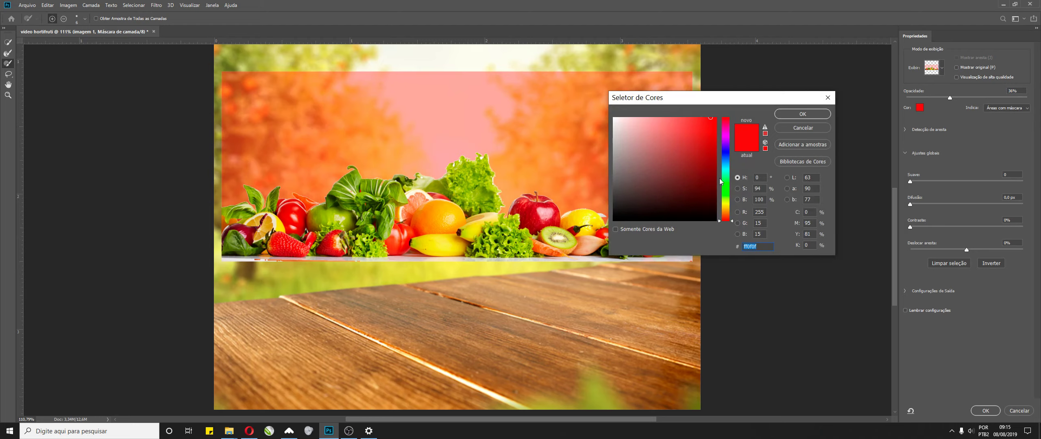
left_click(699, 220)
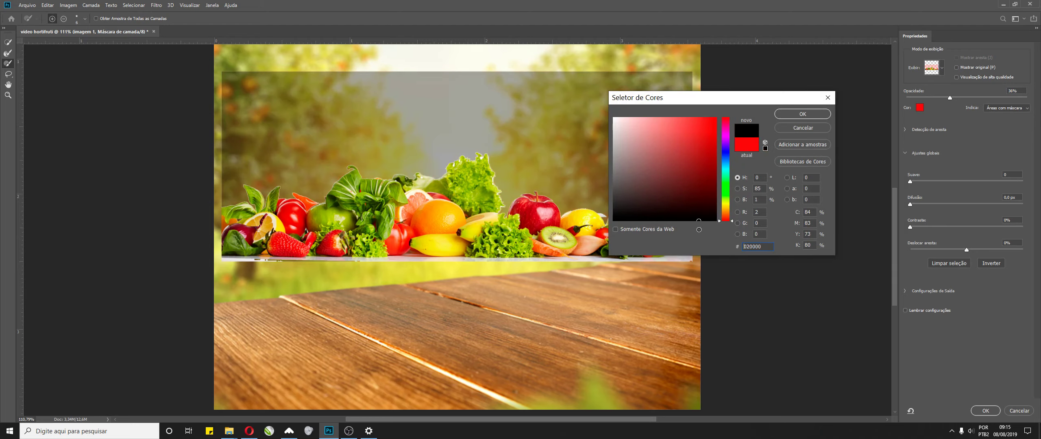
left_click(817, 115)
left_click_drag(951, 98, 1025, 101)
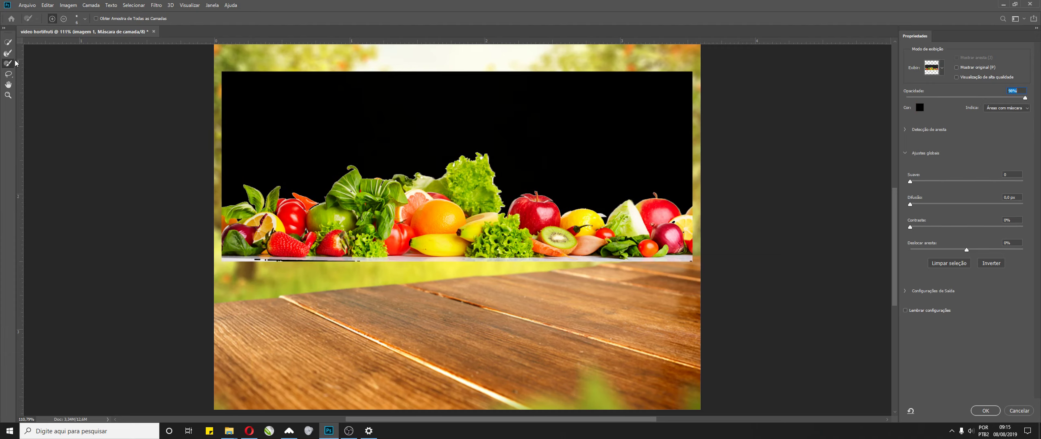
left_click(8, 95)
mouse_move(306, 174)
left_mouse_down()
mouse_move(339, 175)
mouse_move(307, 173)
left_mouse_up()
scroll(339, 175, "up", 1)
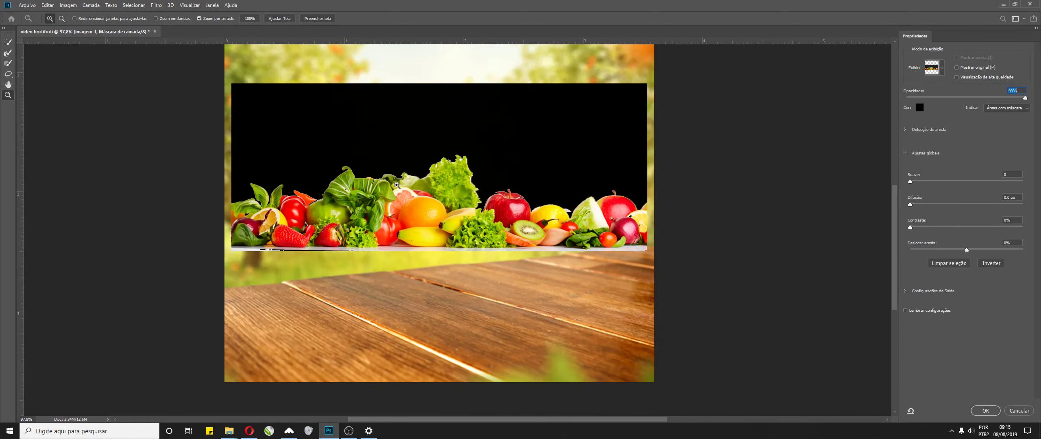
Step: Zoom in and brush the lettuce's right edge with the Refine Edge Brush to remove the white fringe
mouse_move(398, 186)
left_mouse_down()
mouse_move(444, 187)
mouse_move(412, 186)
left_mouse_up()
left_click_drag(481, 149, 570, 149)
key("r")
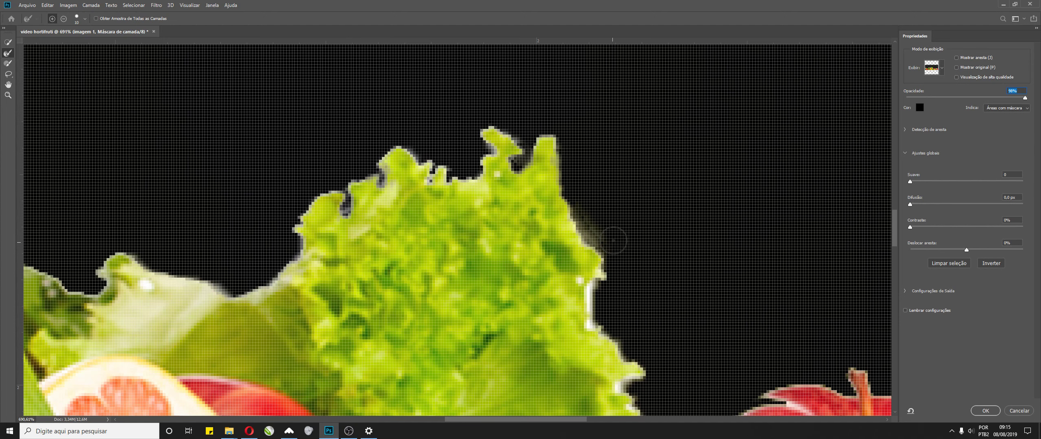
left_click_drag(614, 240, 600, 319)
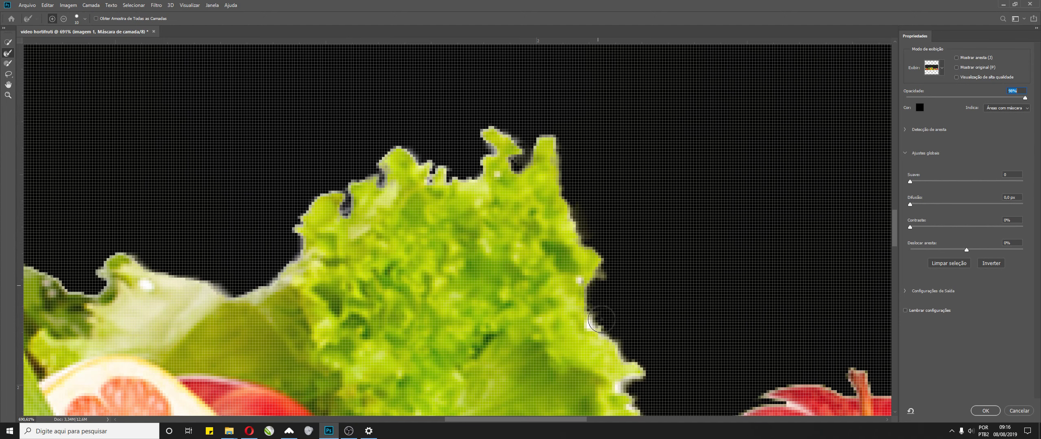
key("alt")
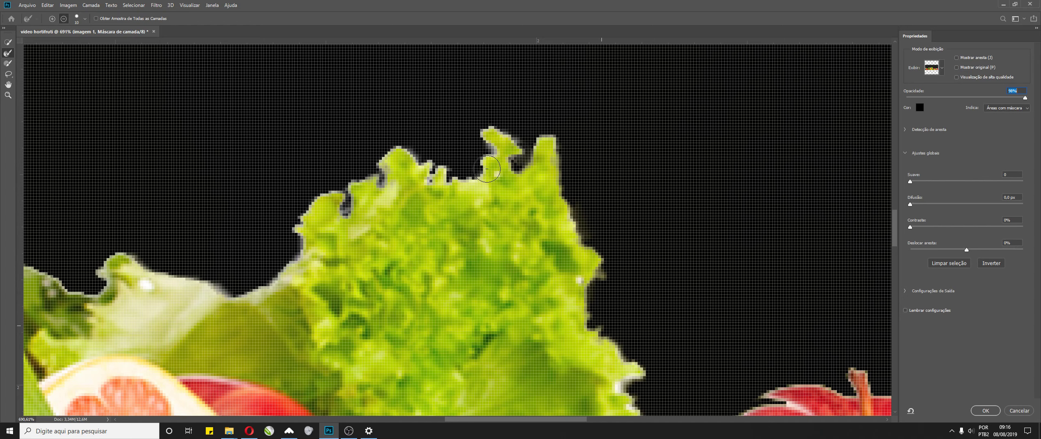
left_click(7, 96)
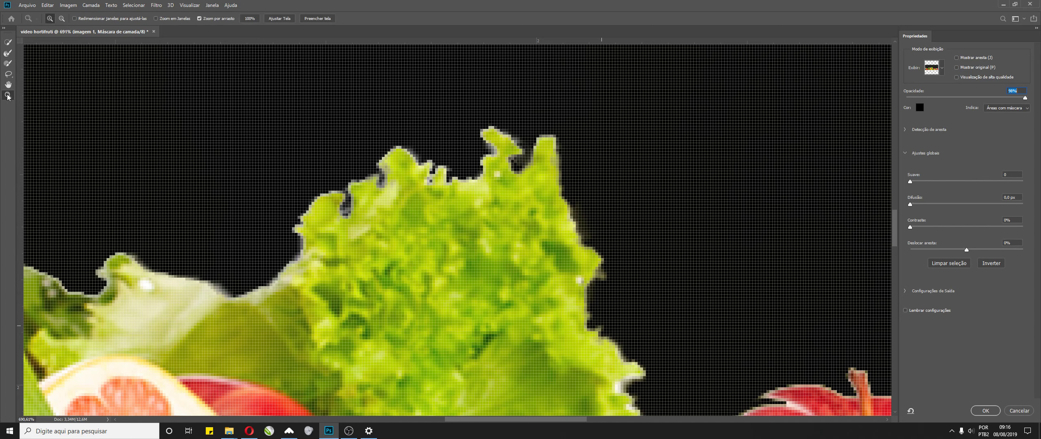
left_click_drag(629, 269, 584, 269)
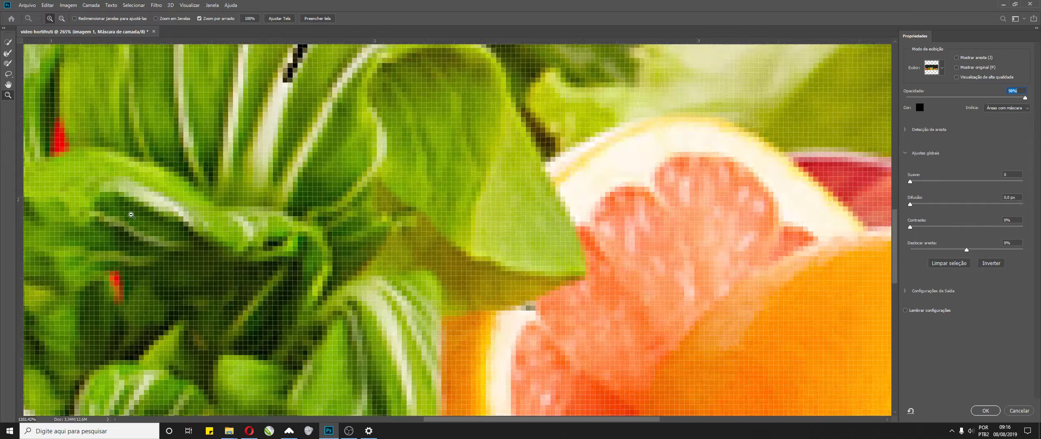
Step: Zoom to the left end of the fruit row and clean the tomato's dark fringe
left_click_drag(85, 208, 125, 246)
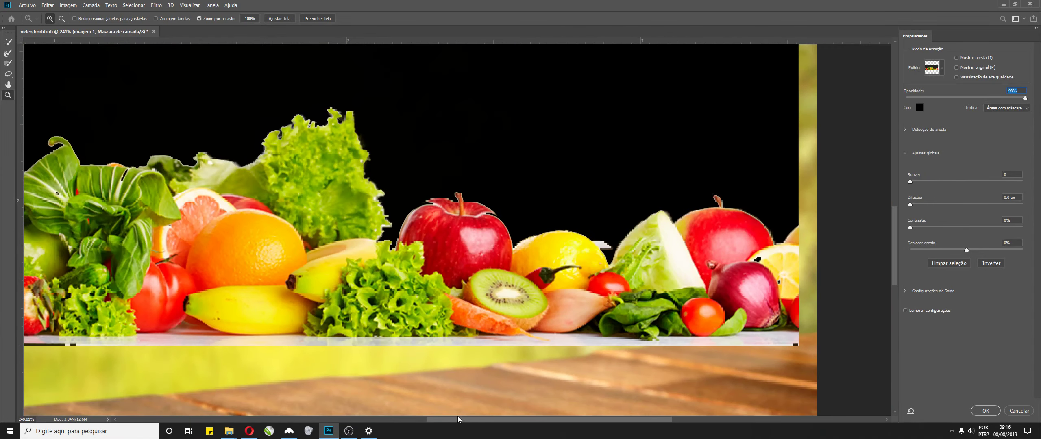
scroll(125, 245, "left", 2)
scroll(195, 260, "left", 5)
scroll(264, 277, "left", 1)
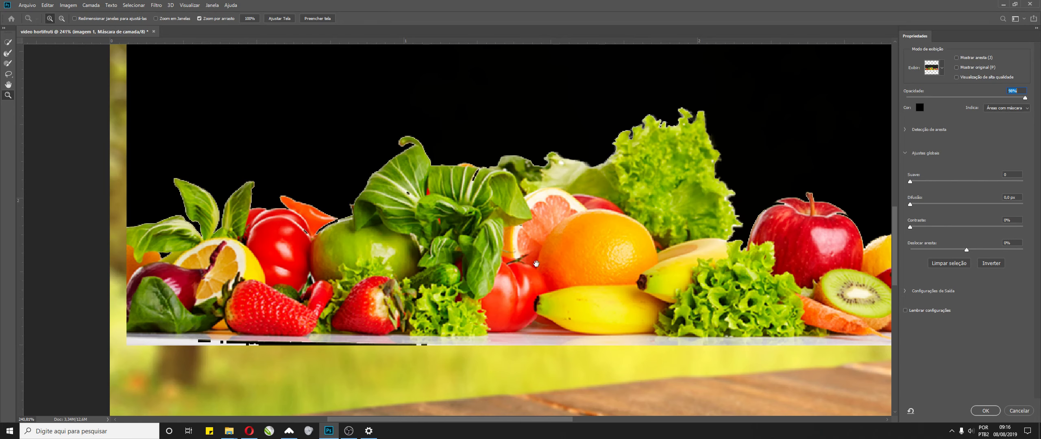
left_click_drag(614, 217, 406, 222)
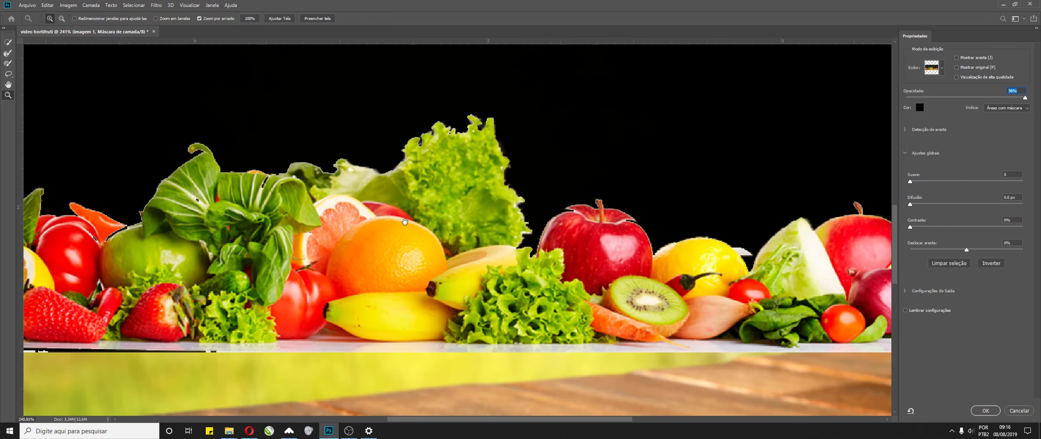
mouse_move(608, 206)
left_mouse_down()
mouse_move(405, 205)
mouse_move(813, 205)
left_mouse_up()
left_click_drag(467, 261, 504, 261)
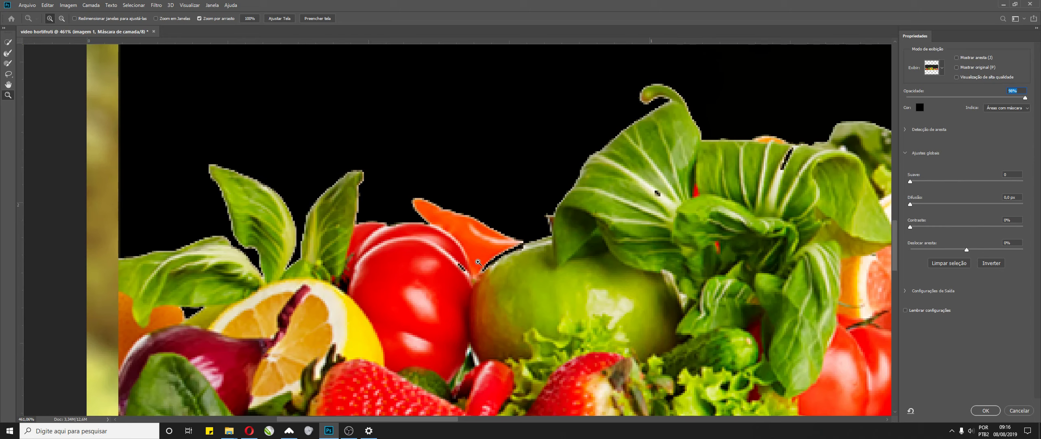
left_click(9, 64)
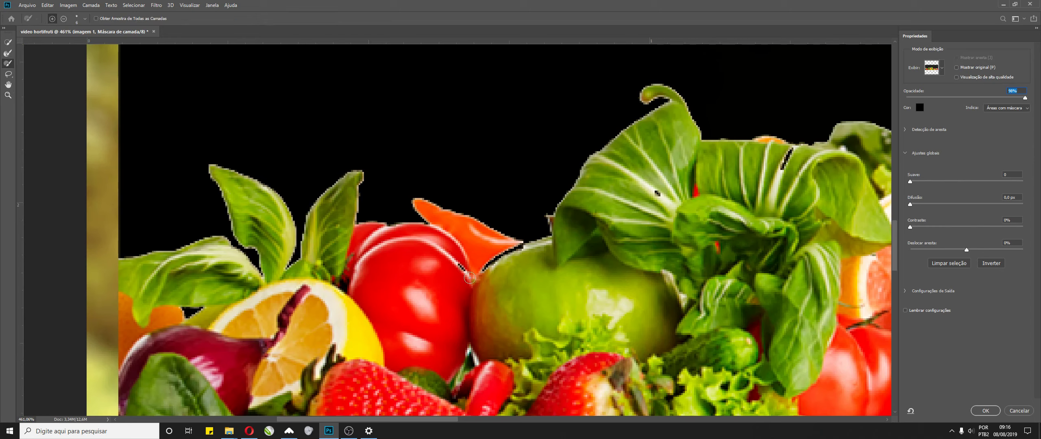
left_click_drag(467, 279, 524, 249)
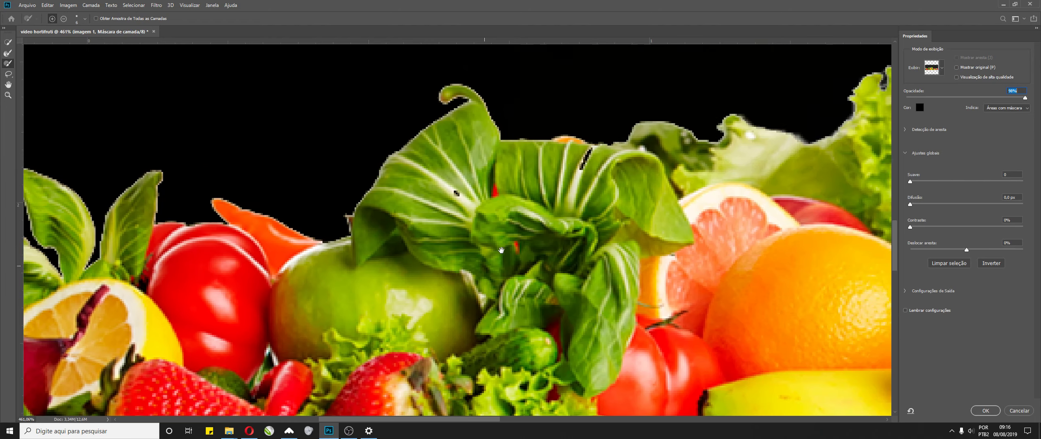
Step: Remove the black specks and dark mark on the bok choy leaf
left_click_drag(716, 250, 398, 250)
left_click_drag(340, 212, 332, 192)
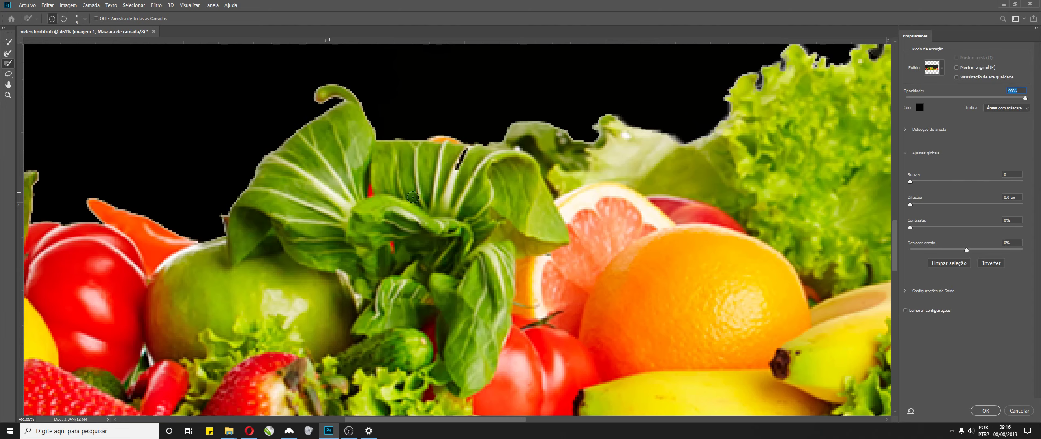
left_click_drag(460, 157, 449, 188)
Step: Enlarge the brush and smooth the notches on the red apple's upper edges
left_click_drag(694, 206, 409, 280)
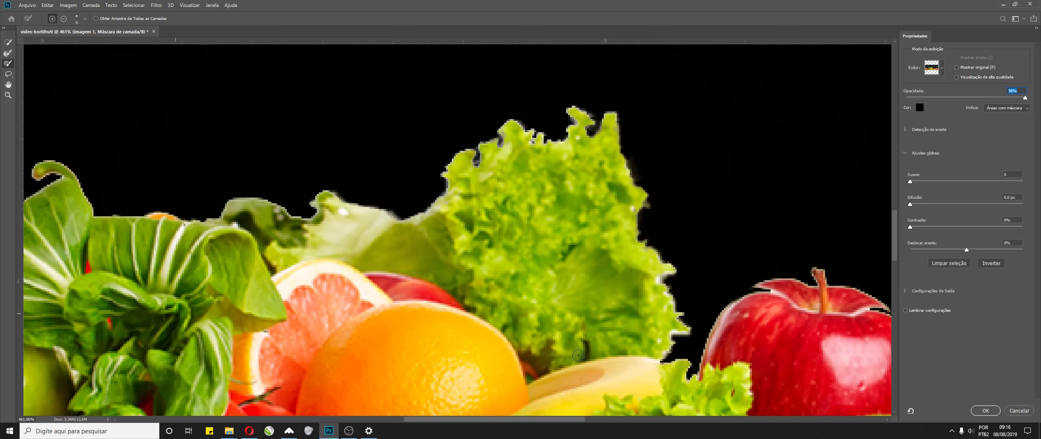
mouse_move(618, 378)
left_mouse_down()
mouse_move(451, 264)
mouse_move(365, 232)
left_mouse_up()
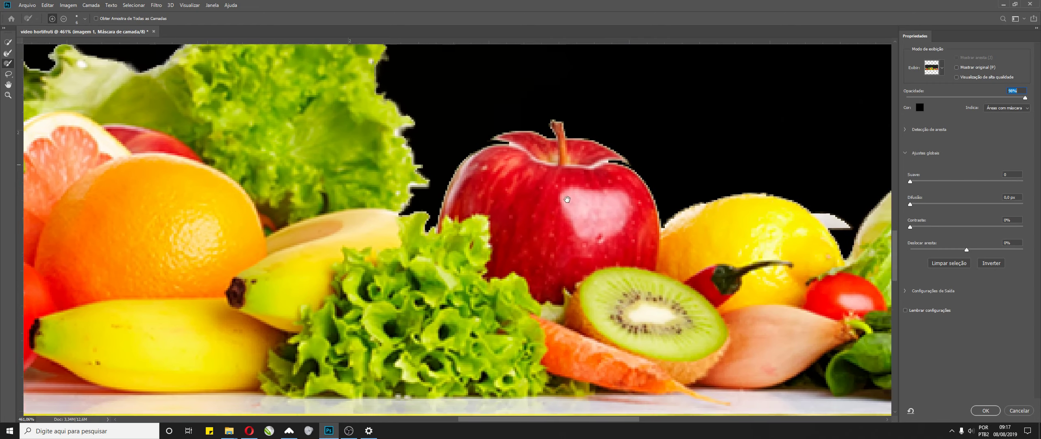
left_click_drag(492, 160, 432, 195)
key("bracketright")
key("bracketright")
key("bracketright")
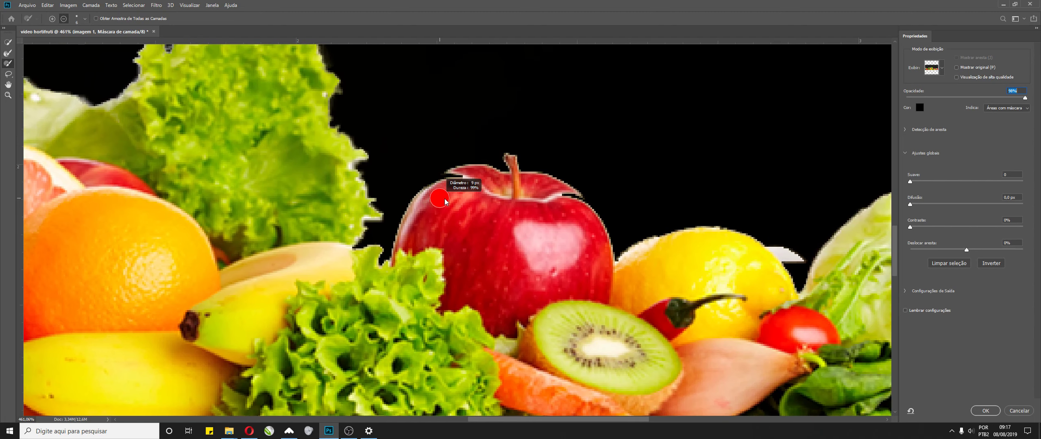
mouse_move(427, 201)
left_mouse_down()
mouse_move(447, 187)
mouse_move(431, 199)
left_mouse_up()
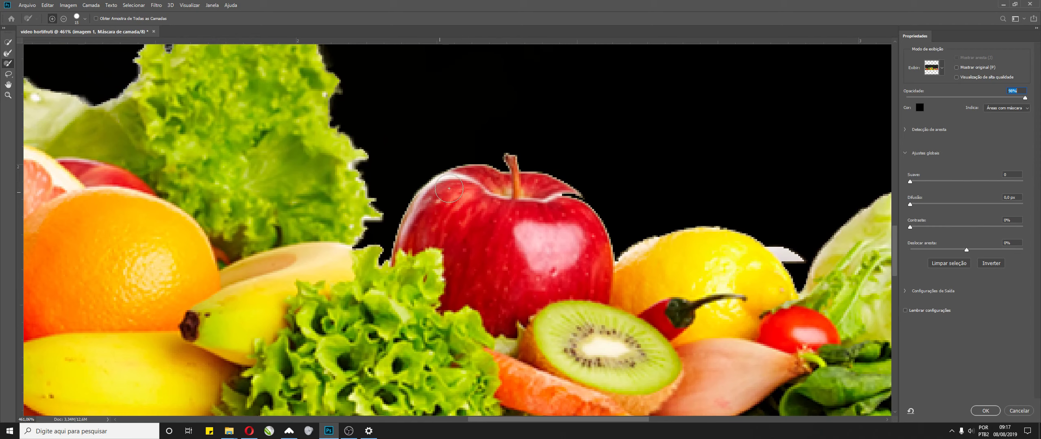
left_click_drag(549, 205, 572, 206)
Step: Remove black specks at the onion and lemon edge and add a slight sub-pixel feather
left_click_drag(743, 285, 358, 202)
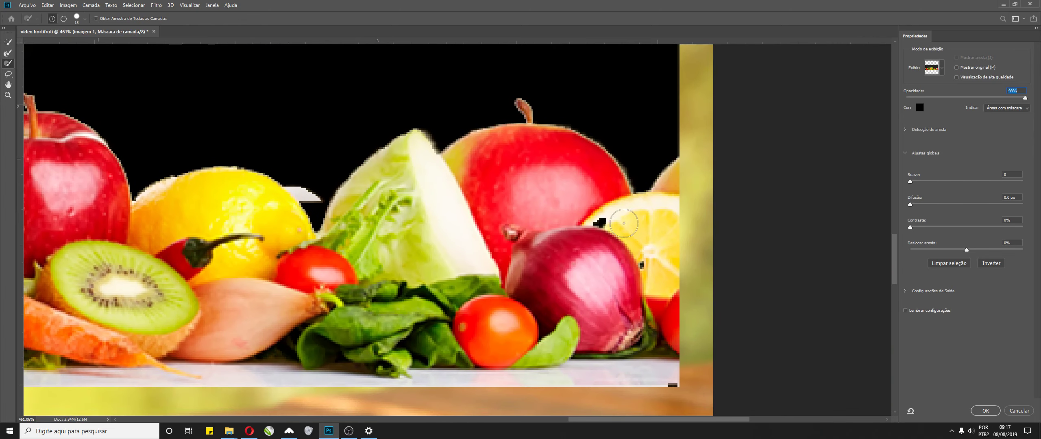
left_click_drag(599, 223, 644, 271)
left_click_drag(274, 258, 388, 272)
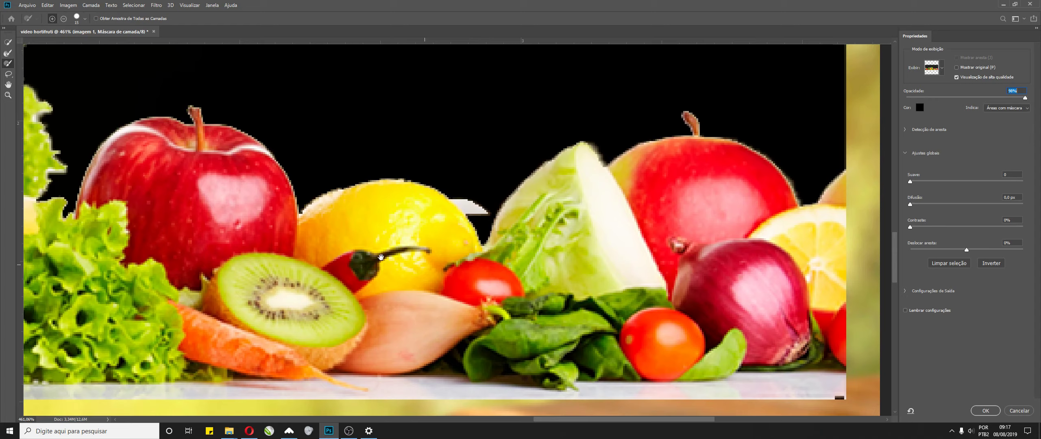
left_click_drag(381, 257, 580, 192)
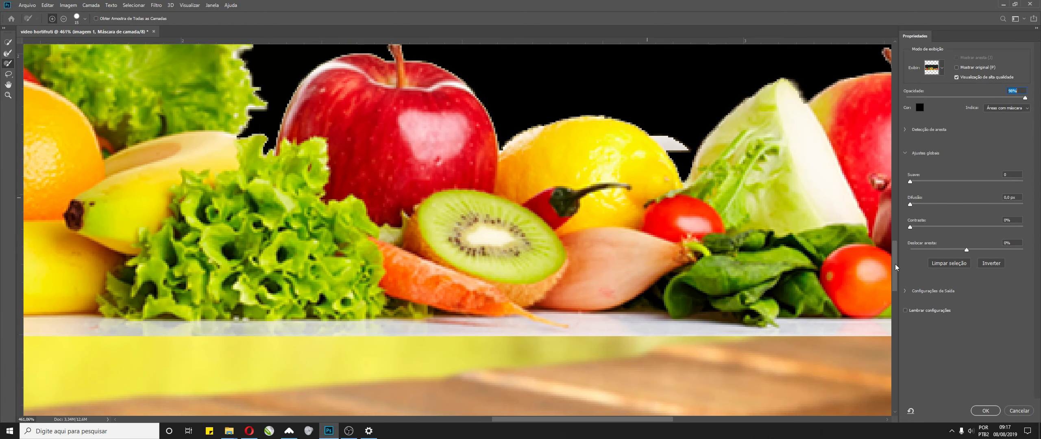
left_click_drag(896, 267, 896, 246)
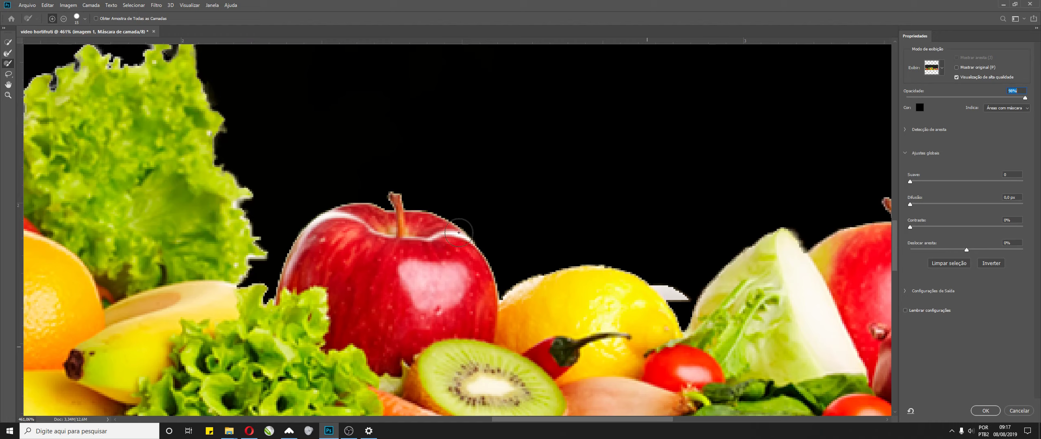
left_click_drag(911, 208, 916, 210)
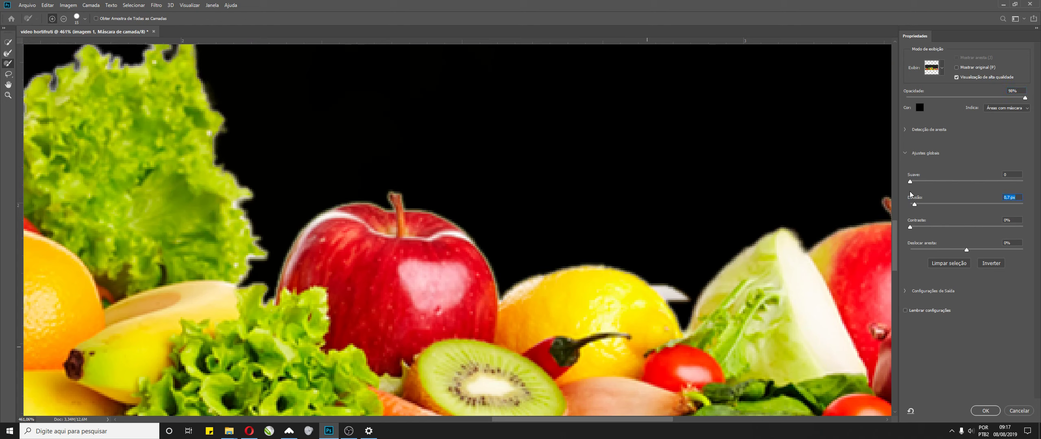
Step: Tune global refinements, ending at Contrast 3% and Shift Edge about -19%
mouse_move(967, 250)
left_mouse_down()
mouse_move(953, 253)
mouse_move(970, 252)
left_mouse_up()
left_click_drag(913, 228, 919, 208)
left_click_drag(968, 250, 966, 251)
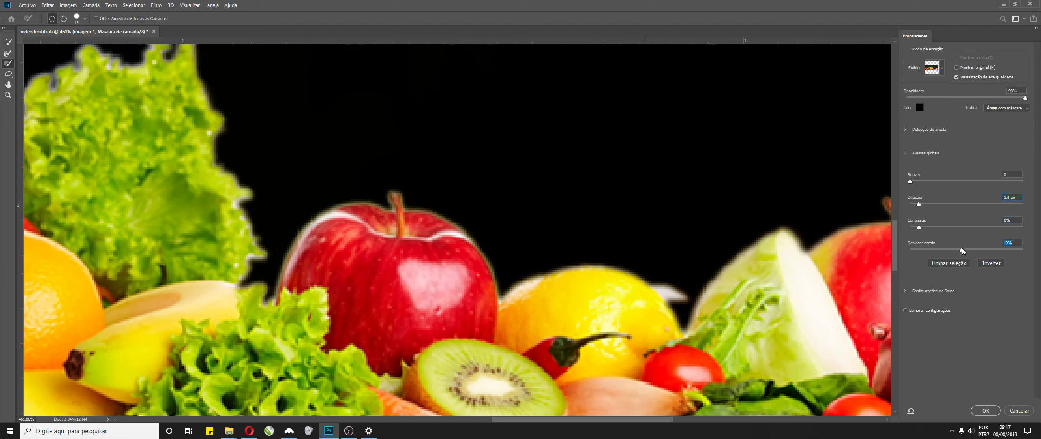
left_click_drag(910, 182, 906, 184)
left_click_drag(920, 228, 911, 228)
left_click_drag(919, 205, 913, 205)
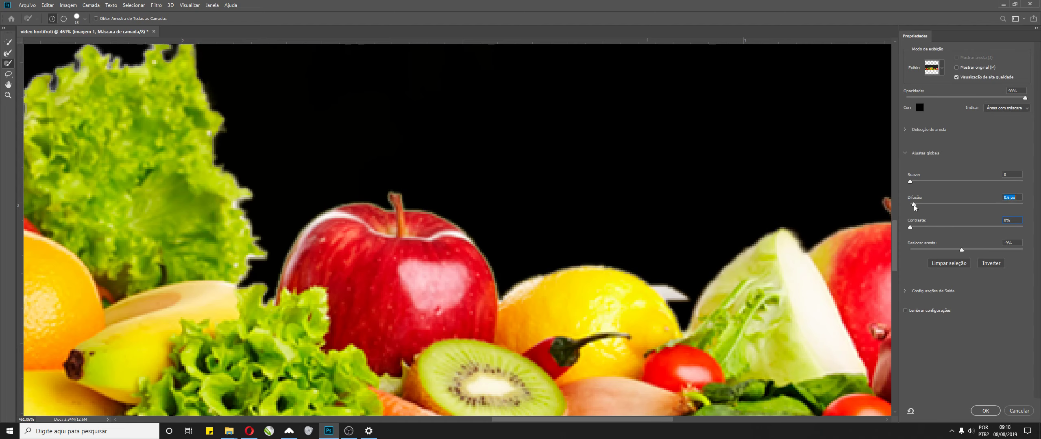
left_click_drag(912, 229, 916, 230)
left_click_drag(963, 252, 956, 251)
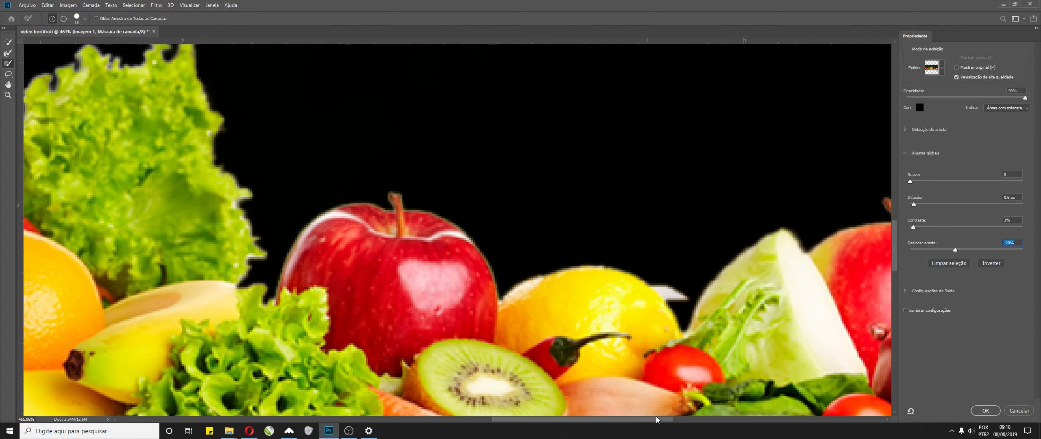
left_click_drag(657, 420, 587, 410)
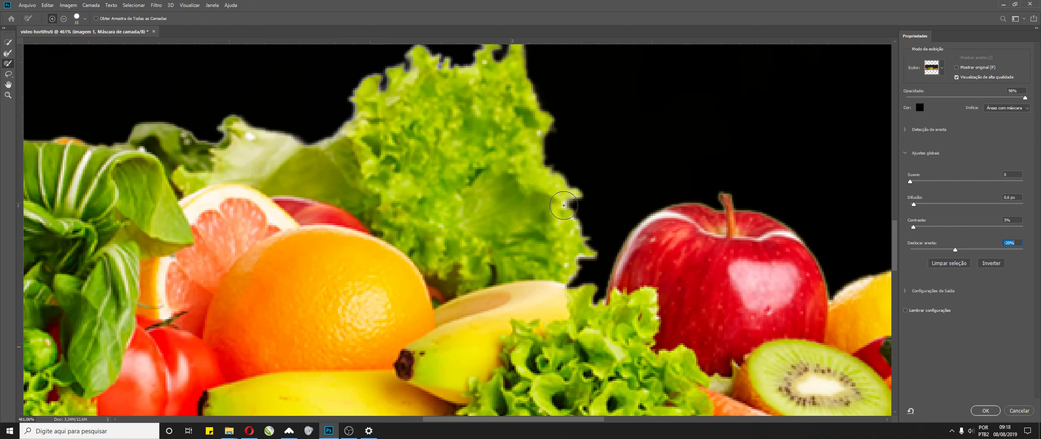
Step: Refine the right and upper-left lettuce mask edges and erase the dark fringe
left_click_drag(571, 216, 578, 215)
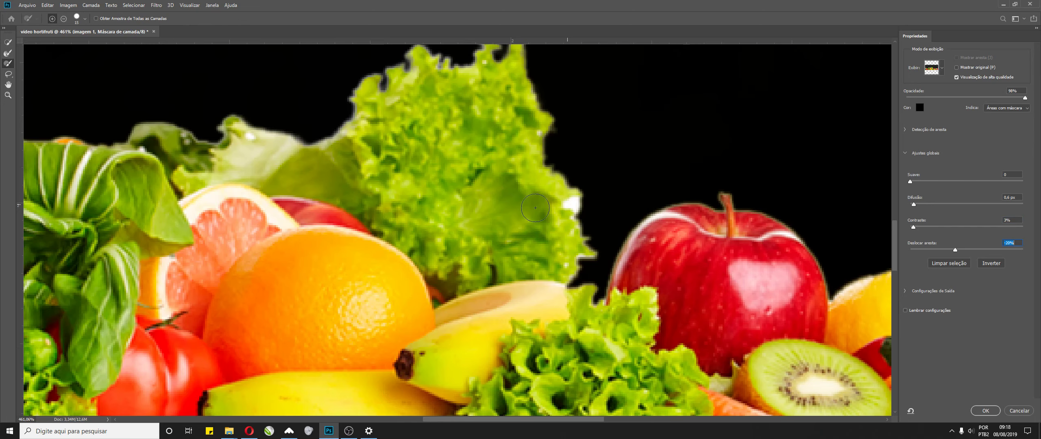
key("b")
left_click_drag(551, 167, 580, 223)
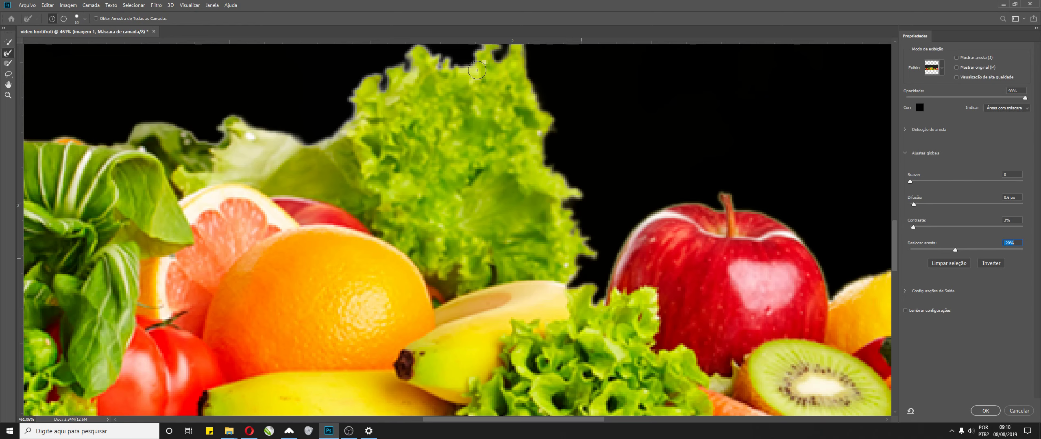
left_click_drag(389, 100, 347, 90)
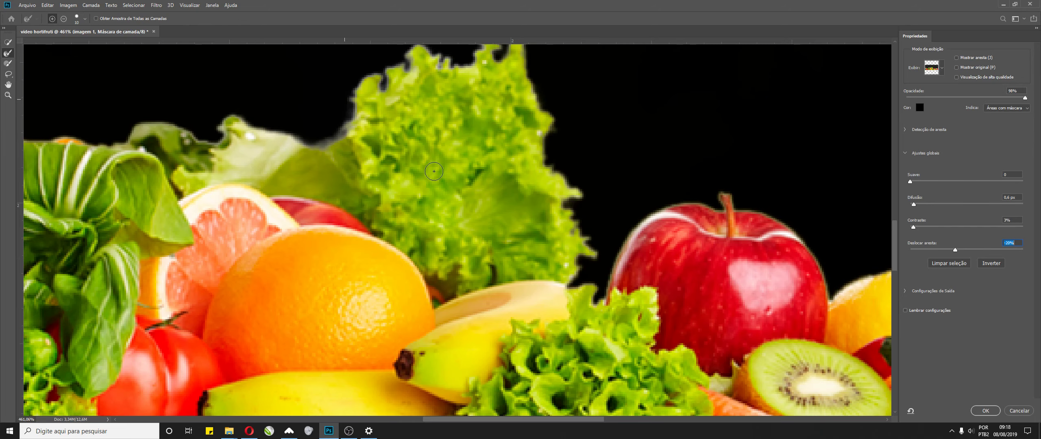
left_click(7, 63)
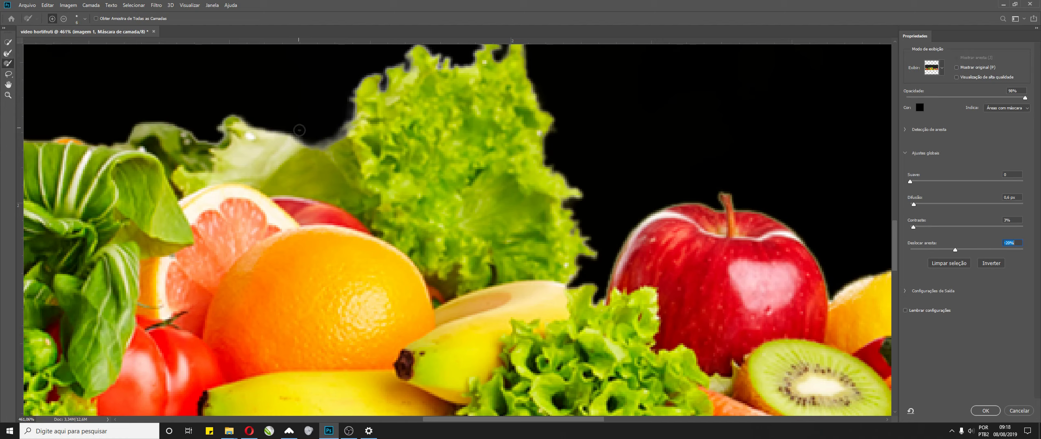
mouse_move(295, 130)
left_mouse_down()
mouse_move(331, 135)
mouse_move(354, 104)
left_mouse_up()
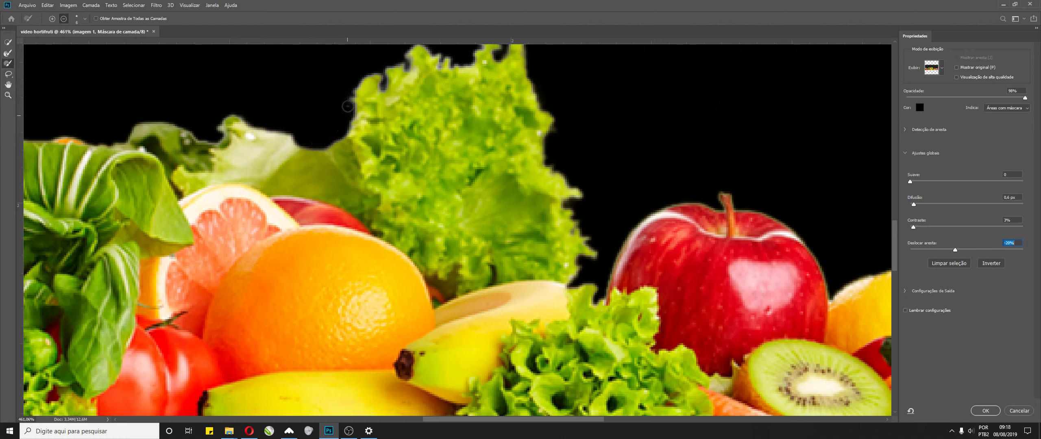
key("alt")
Step: Fit the whole image in the window using the Zoom tool's Ajustar à Tela option
left_click(7, 97)
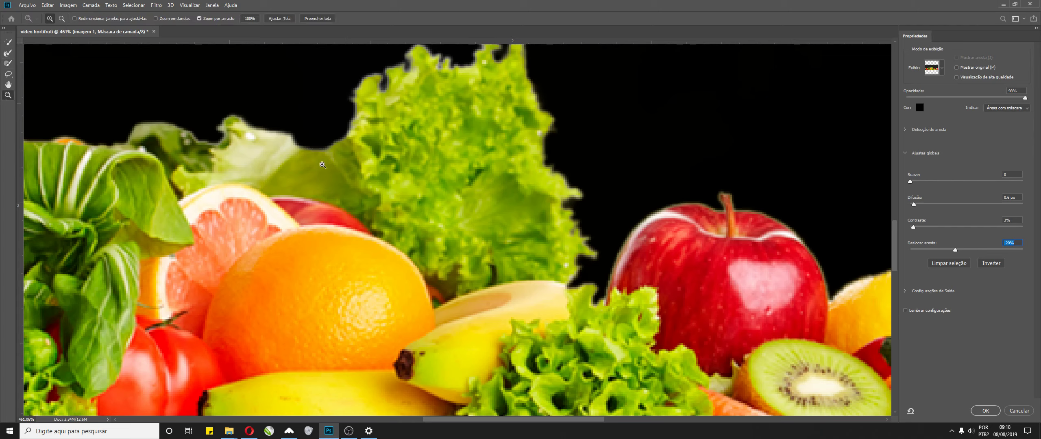
right_click(320, 163)
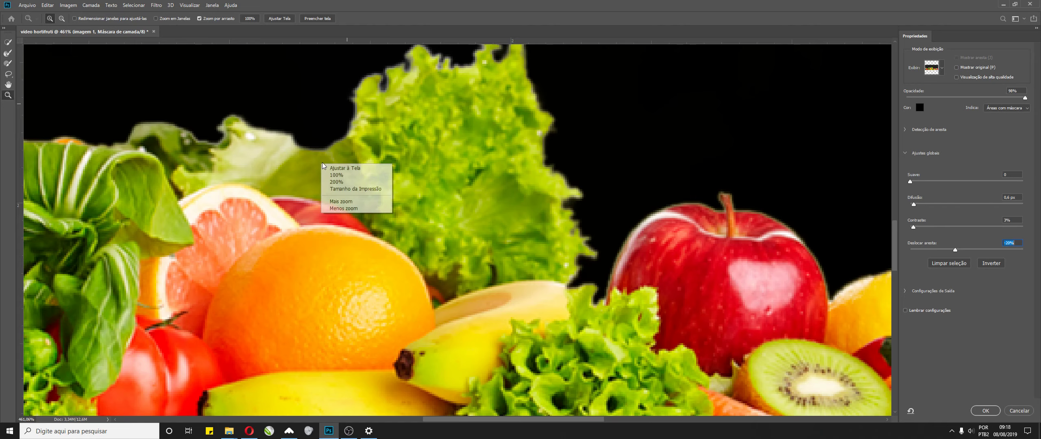
left_click(350, 165)
Step: Apply the Select and Mask refinement, then scale the fruit cutout to about 222% and set it low
left_click(8, 41)
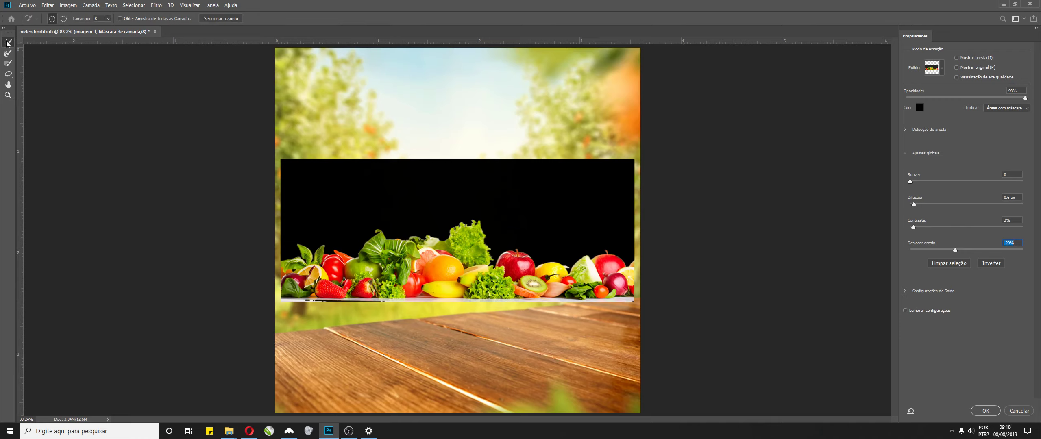
left_click(986, 411)
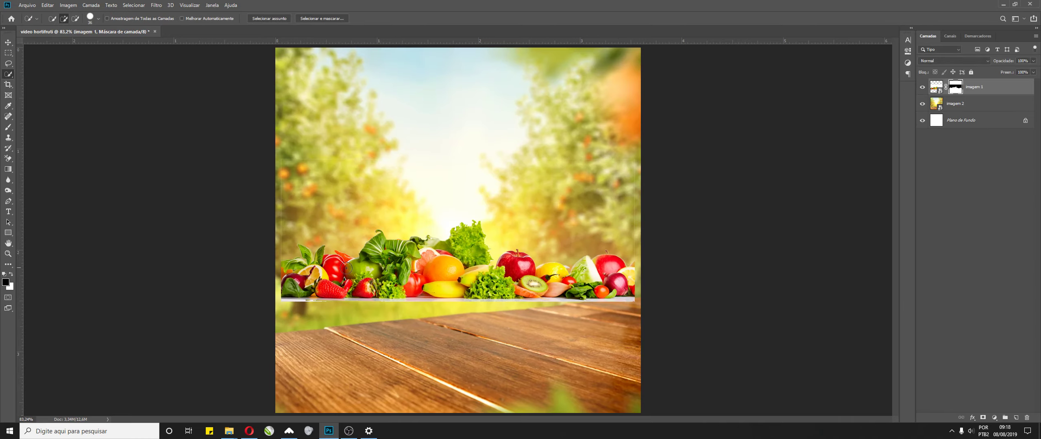
left_click(8, 42)
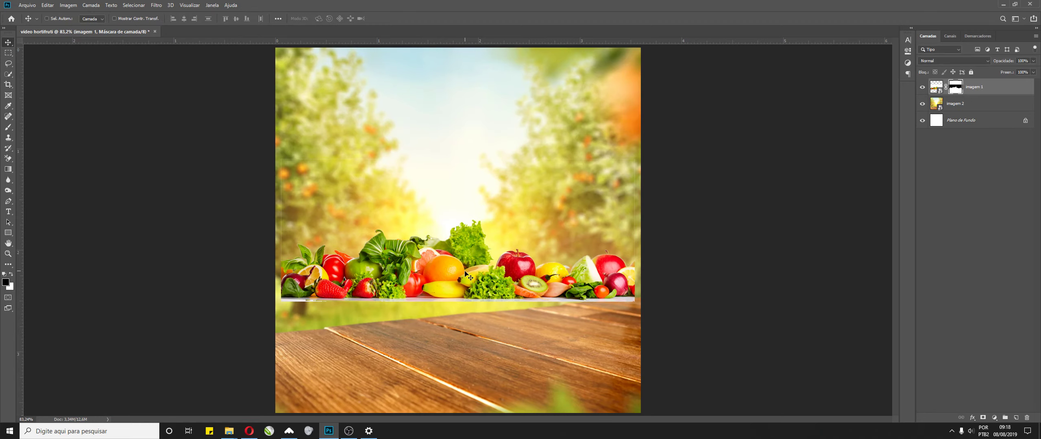
key("ctrl+t")
left_click_drag(637, 308, 831, 382)
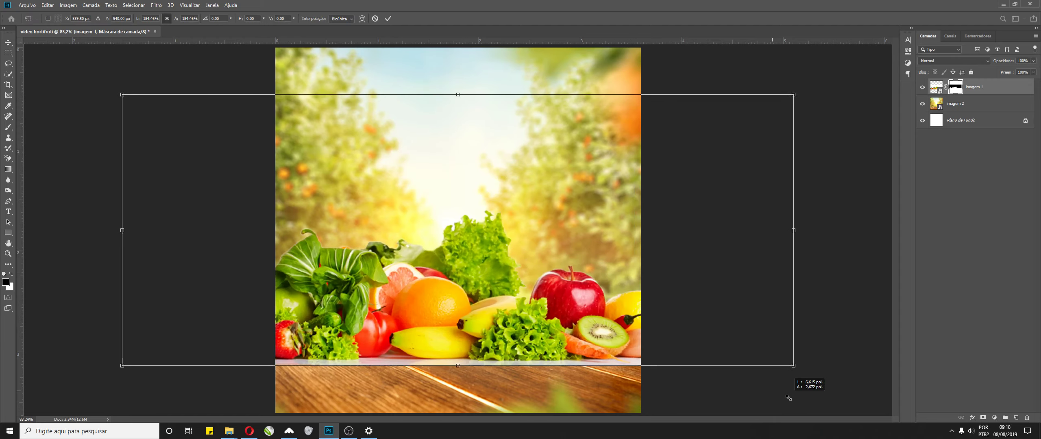
left_click_drag(462, 318, 439, 361)
left_click_drag(811, 121, 827, 104)
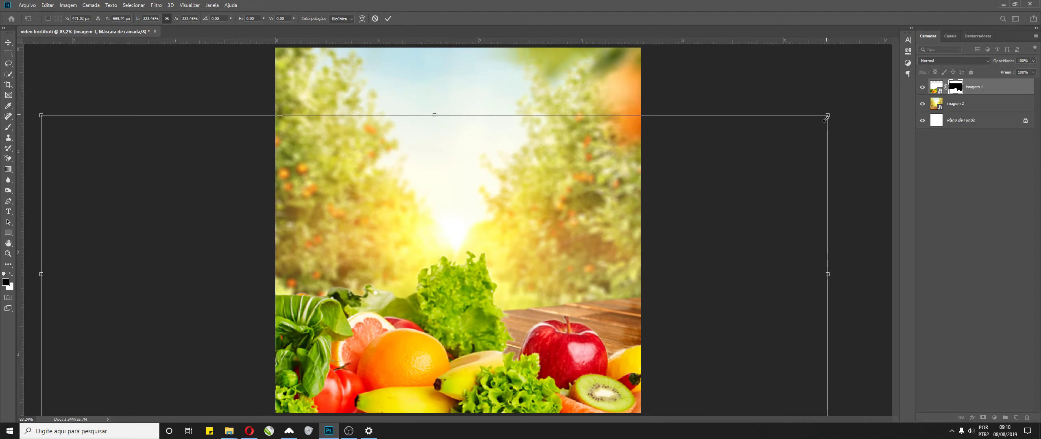
left_click_drag(444, 310, 449, 323)
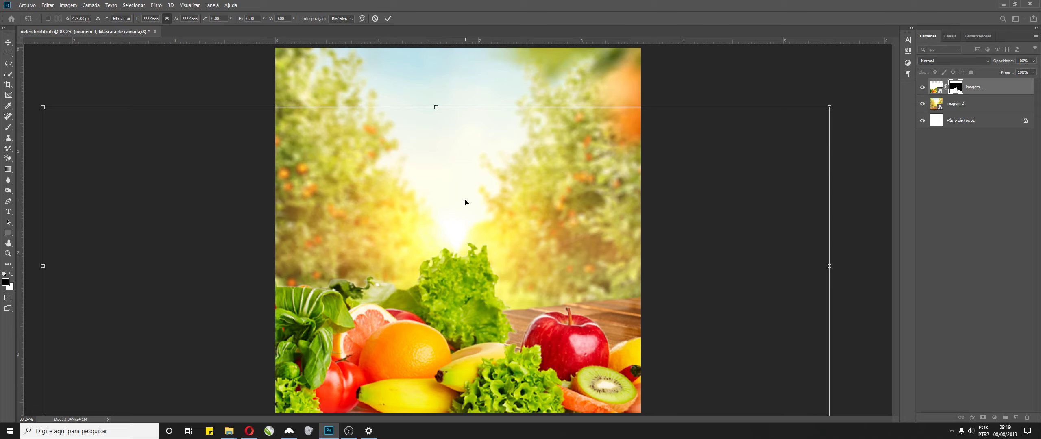
key("Return")
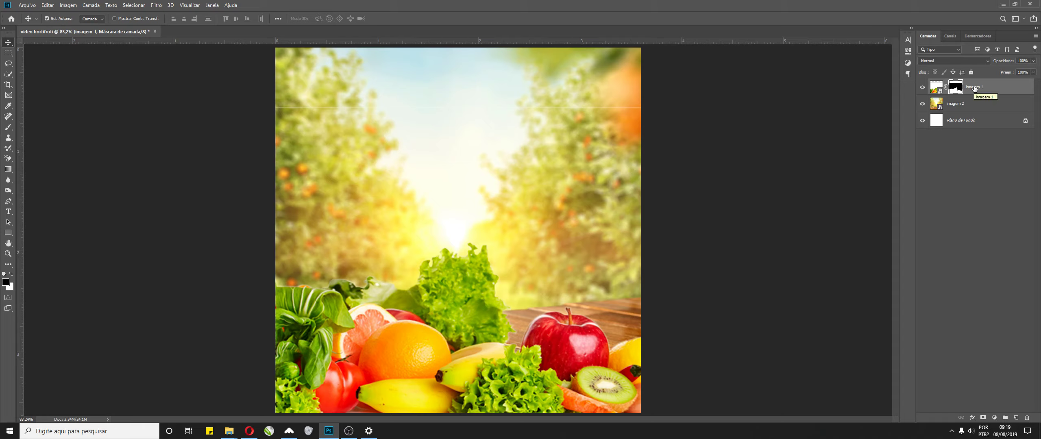
Step: Add a new empty layer, Camada 1, for shading
key("ctrl")
left_click(1017, 418)
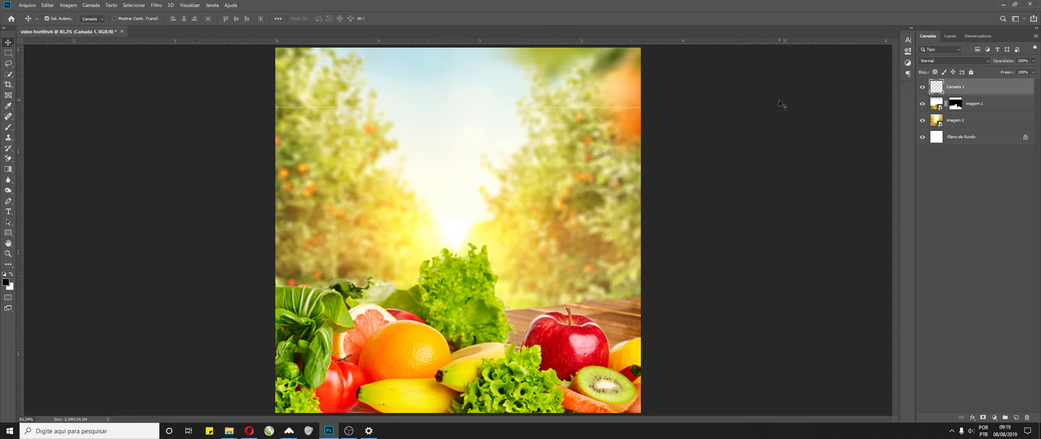
left_click(8, 128)
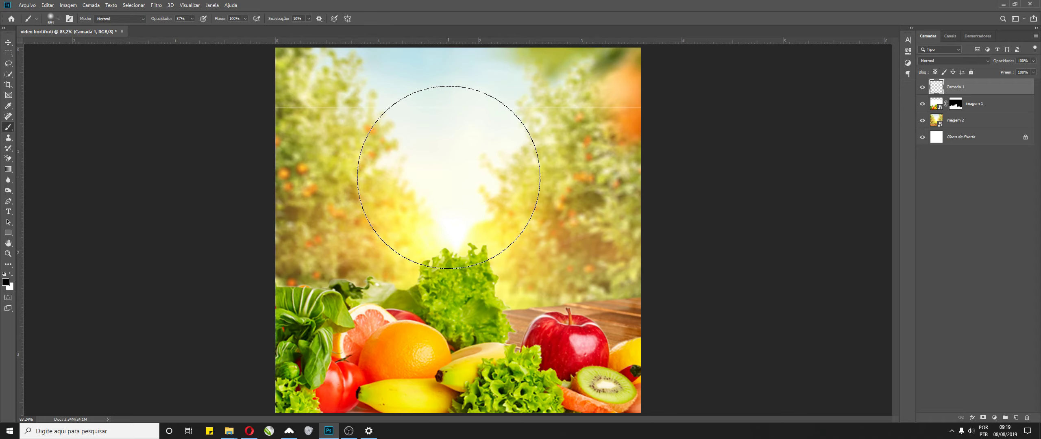
scroll(447, 171, "down", 2)
scroll(443, 134, "down", 2)
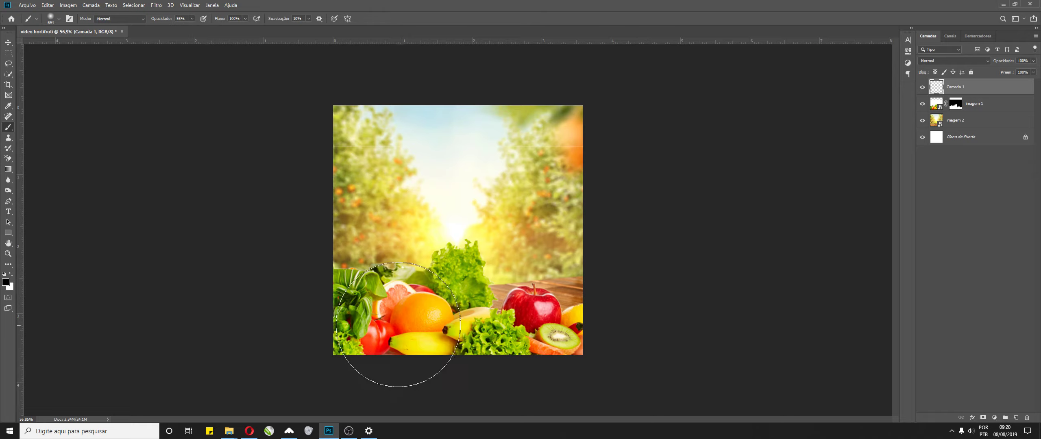
Step: Paint a soft 556 px shadow along the bottom edge at 21% brush opacity
right_click(379, 314, "alt")
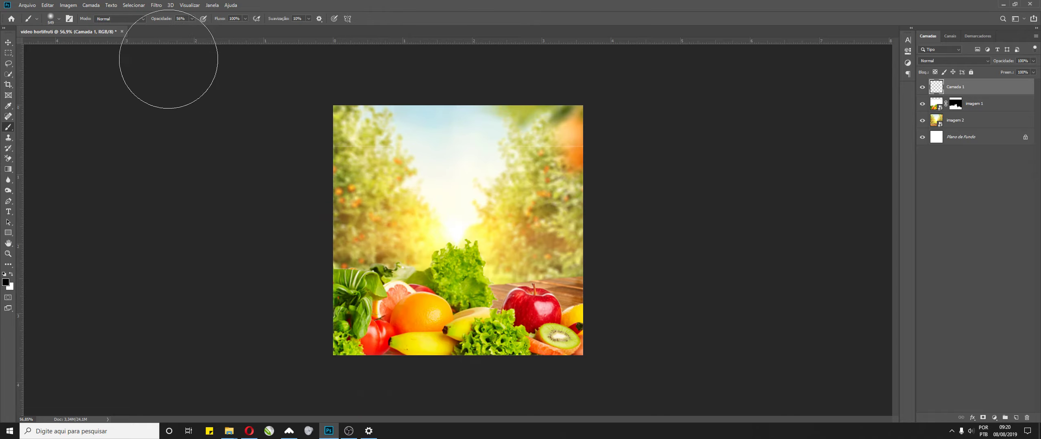
left_click_drag(432, 380, 353, 372)
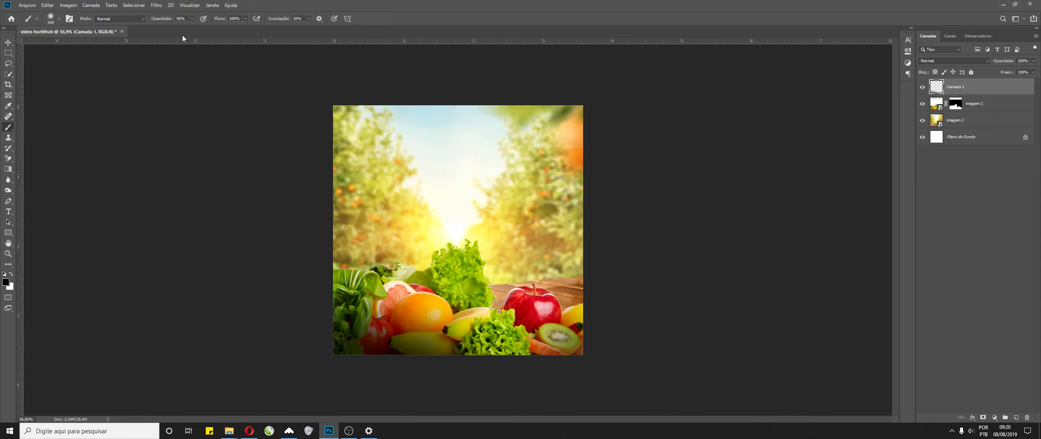
left_click_drag(191, 19, 181, 29)
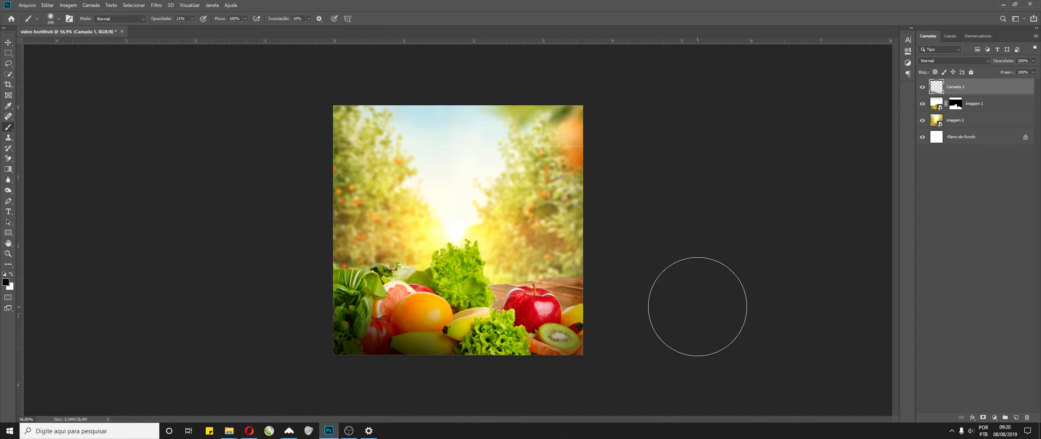
key("ctrl+0")
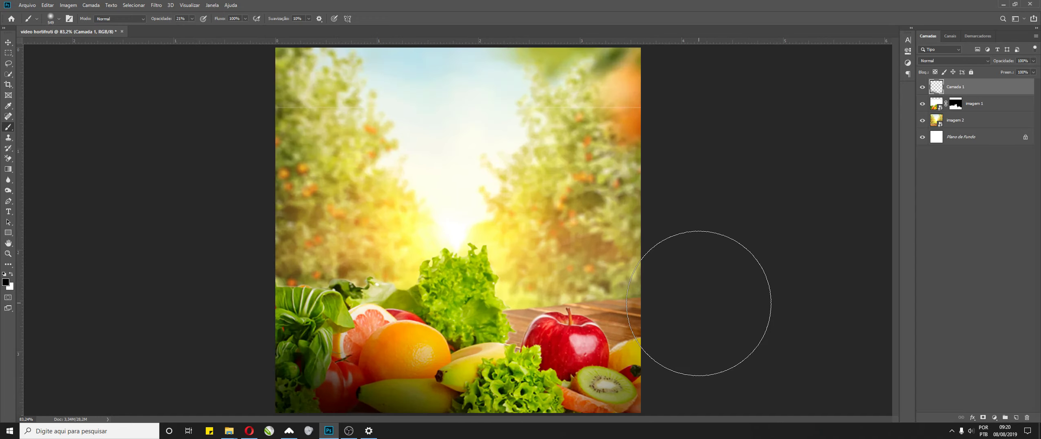
left_click(11, 44)
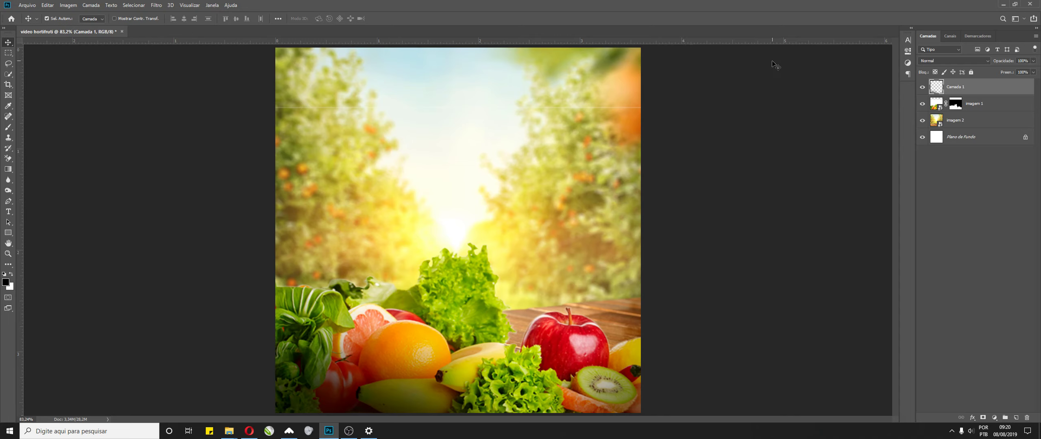
Step: Try a direct Curves darkening with Ctrl+M, then cancel it
key("ctrl+m")
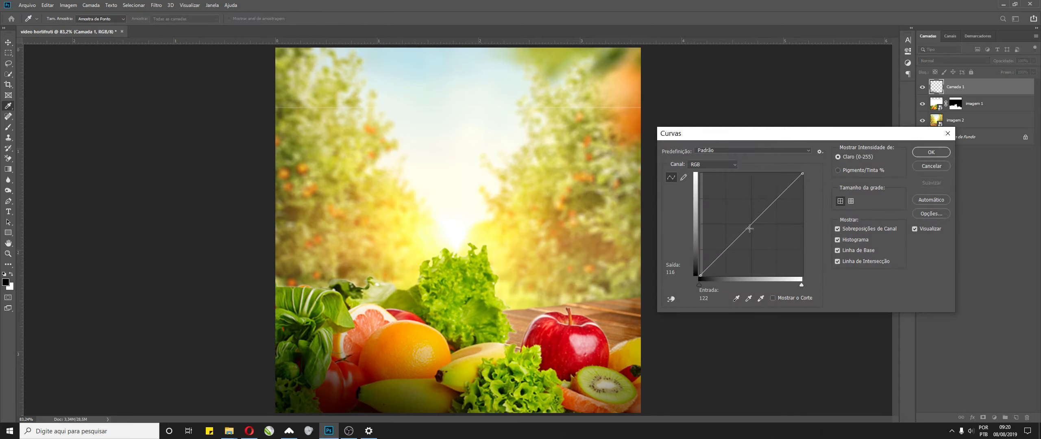
left_click_drag(750, 228, 753, 230)
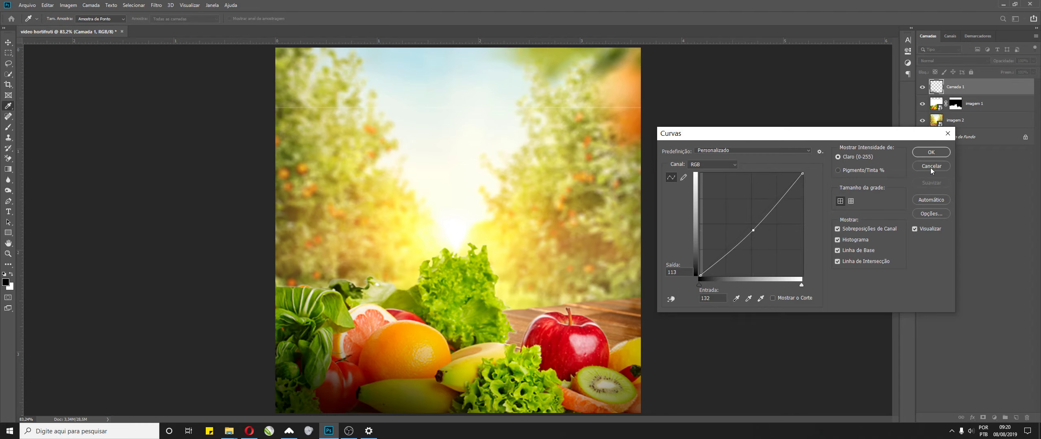
left_click(930, 167)
Step: Add a darkening Curvas 1 adjustment layer, then select the four background layers together
left_click(995, 418)
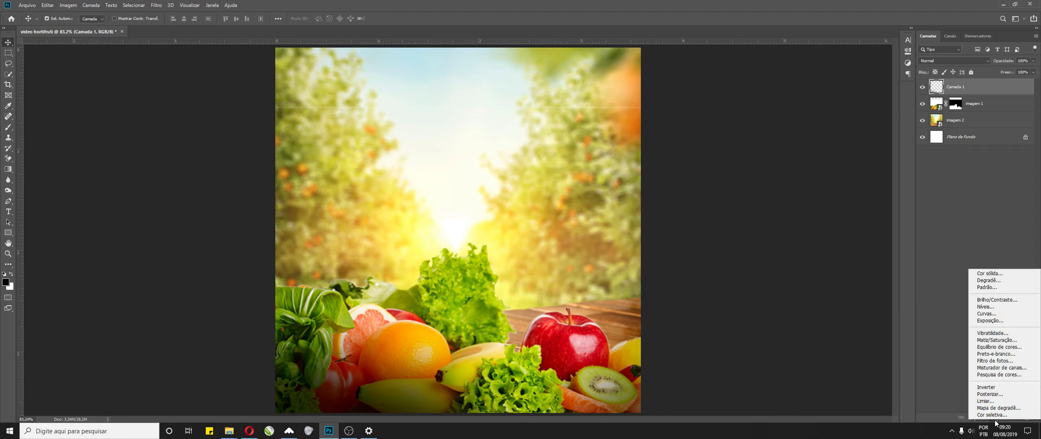
left_click(996, 313)
left_click_drag(865, 100, 857, 111)
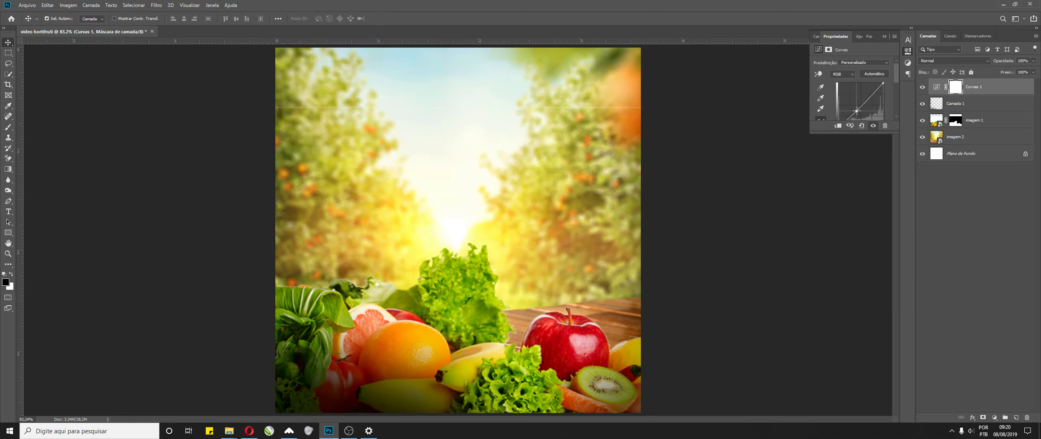
left_click(884, 37)
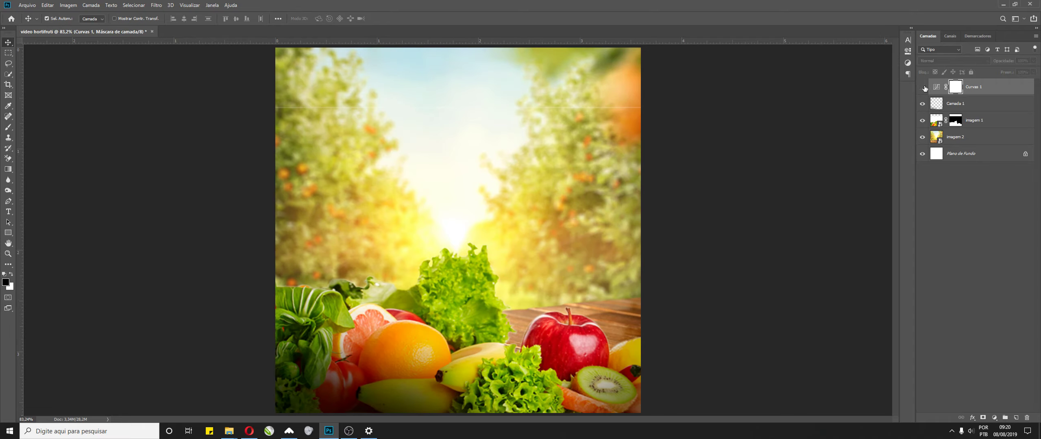
left_click(980, 137, "shift")
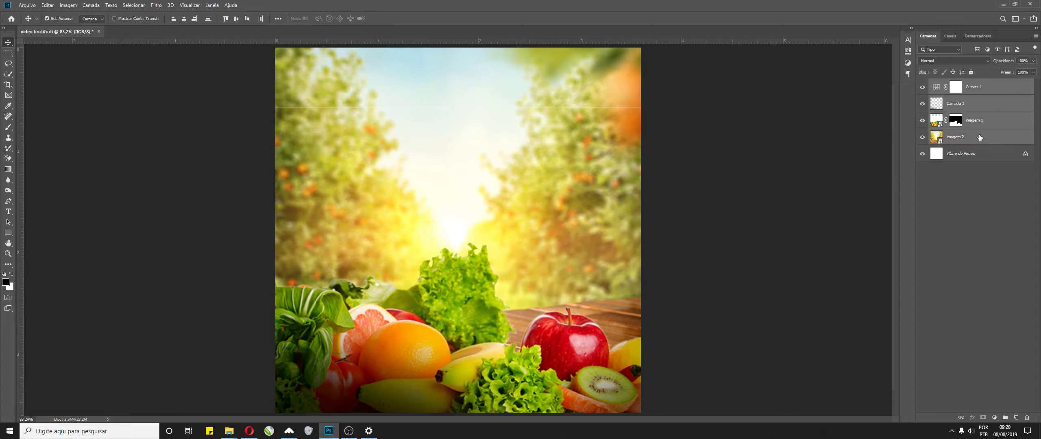
Step: Group the selected layers and name the group FUNDO
key("ctrl+g")
double_click(956, 85)
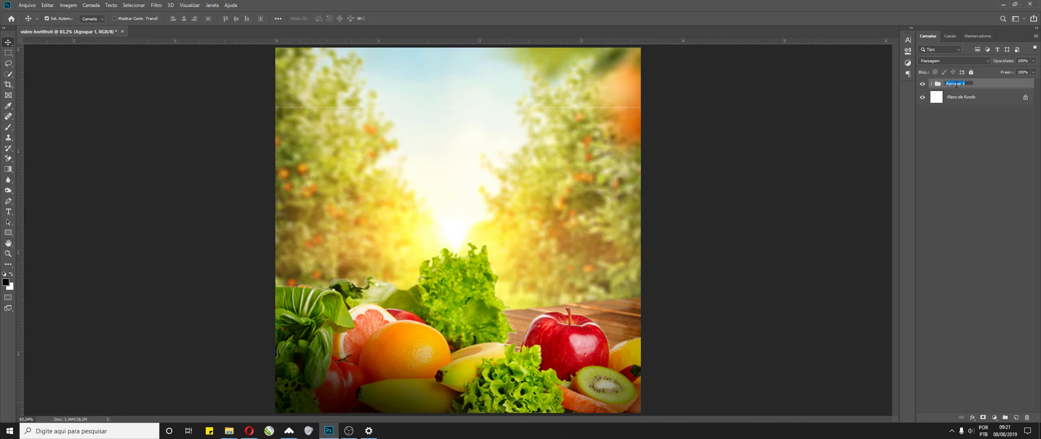
type("FUNDO")
key("Return")
Step: Type the headline text 'Quarta' near the top of the canvas
left_click(8, 211)
left_click(400, 154)
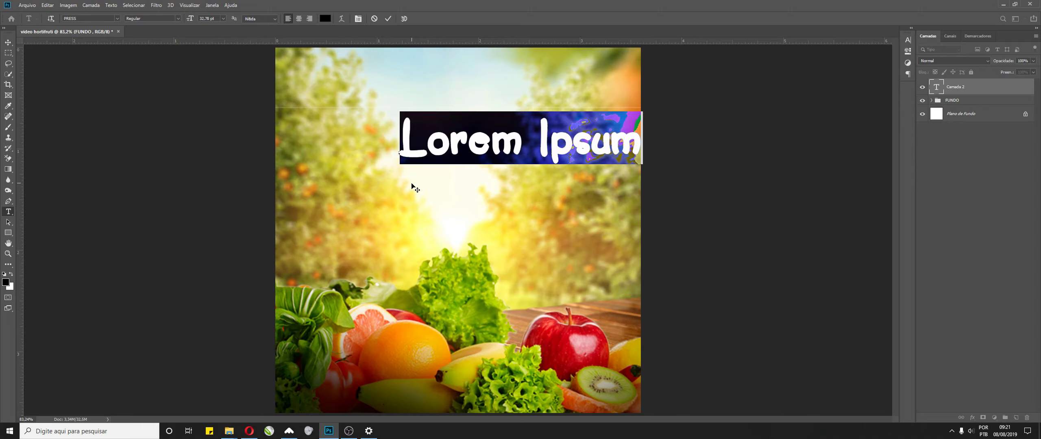
type("Qua")
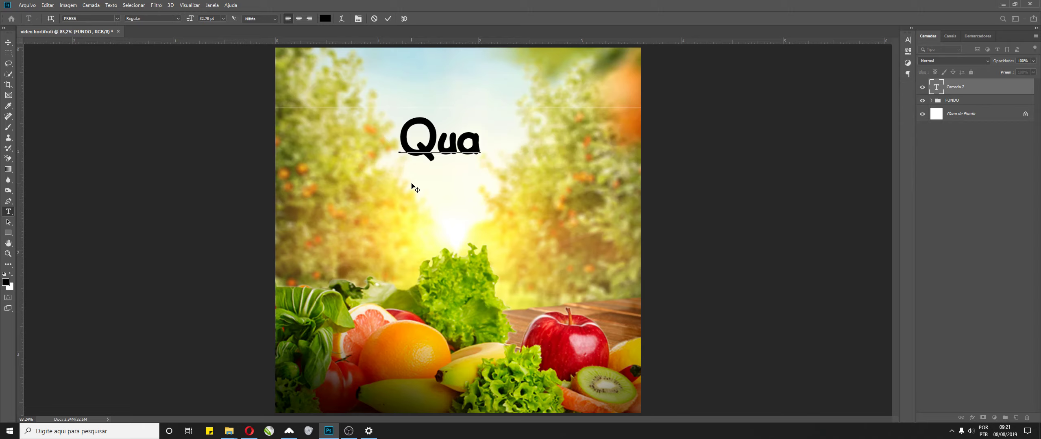
type("rta")
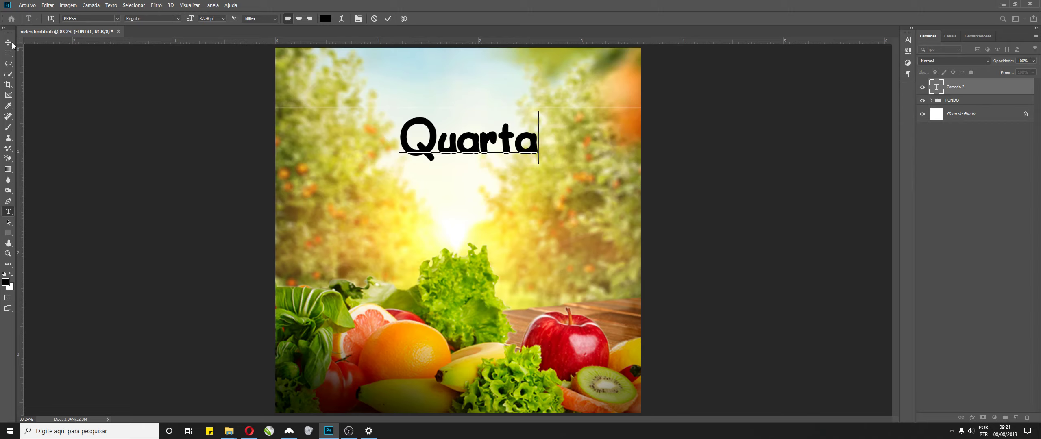
left_click(11, 43)
Step: Scale the Quarta text to about 160% and shift it slightly left
key("ctrl+t")
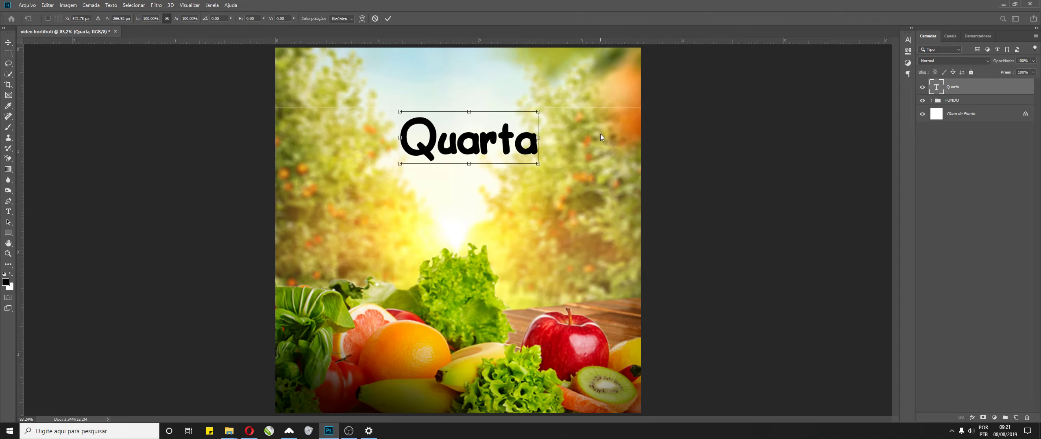
left_click_drag(541, 165, 582, 181)
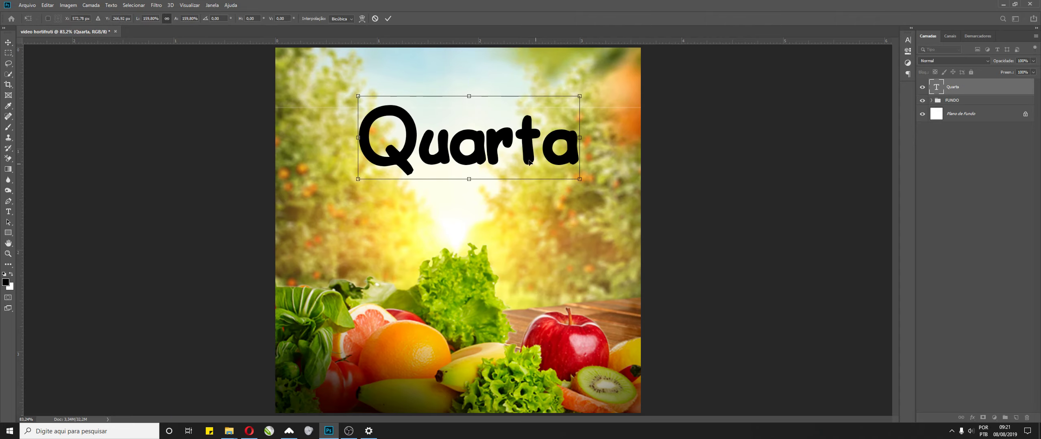
left_click_drag(504, 140, 491, 139)
key("Return")
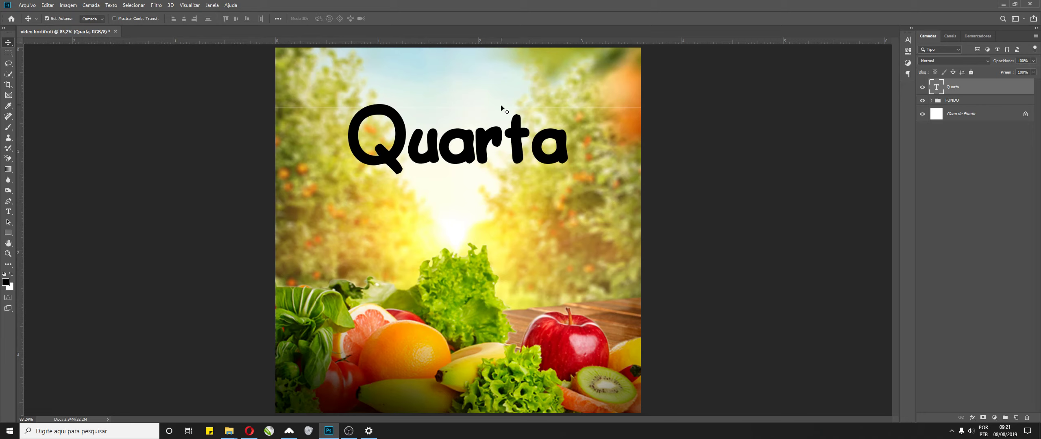
left_click(910, 40)
Step: Search the favourite fonts for the headline, then switch to showing all fonts
left_click(859, 51)
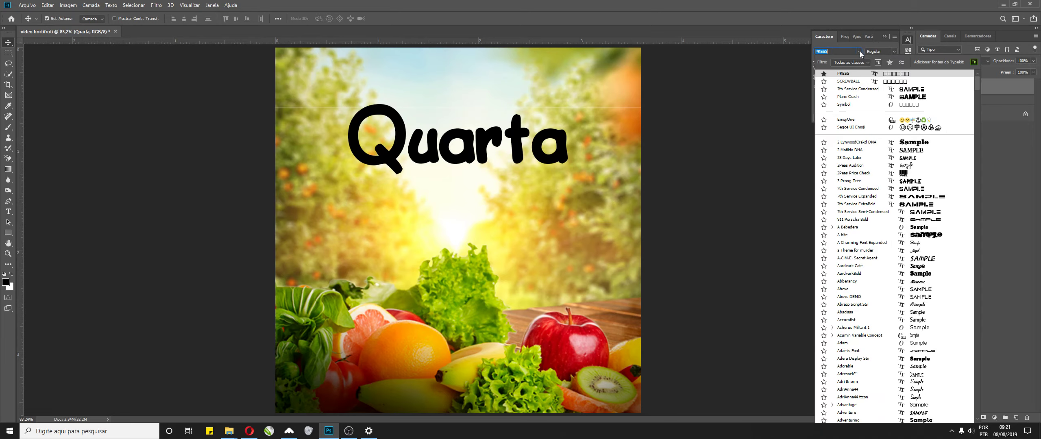
left_click(890, 62)
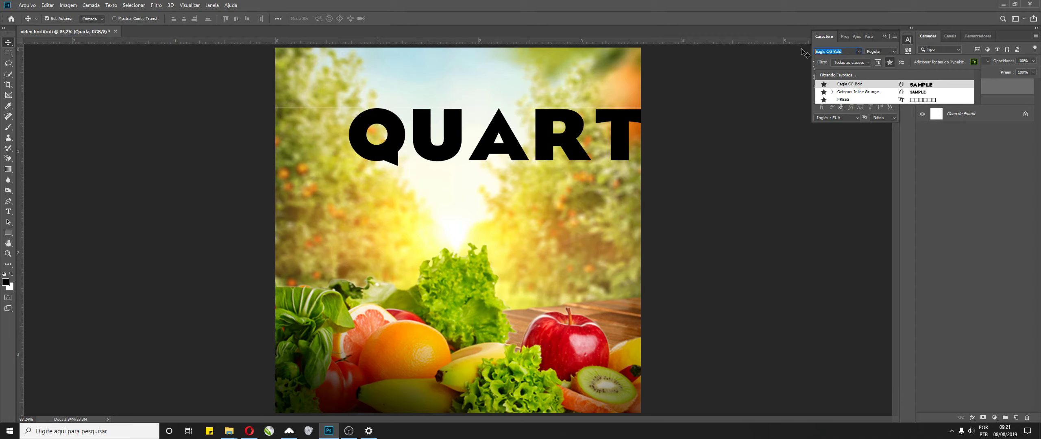
type("w")
key("BackSpace")
type("h")
key("BackSpace")
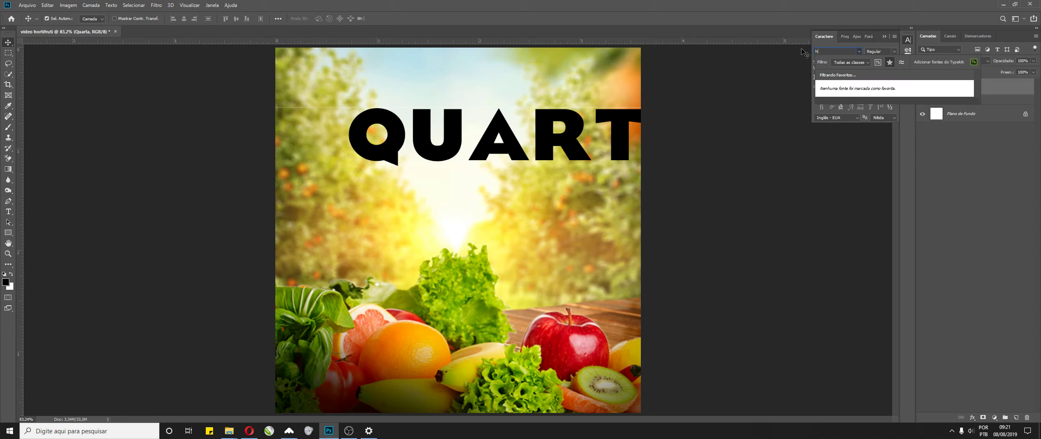
key("BackSpace")
left_click(890, 63)
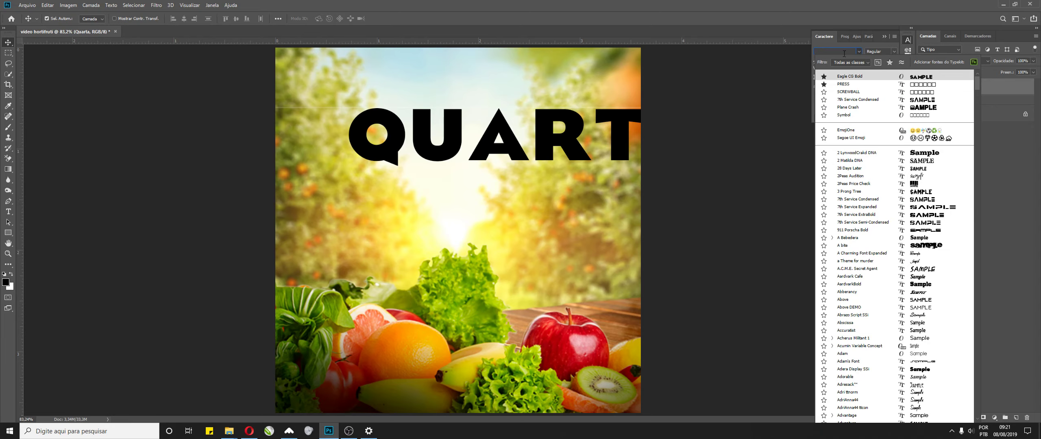
Step: Browse the font previews and choose Herald Typeface for the Quarta headline
type("ero's Theorem")
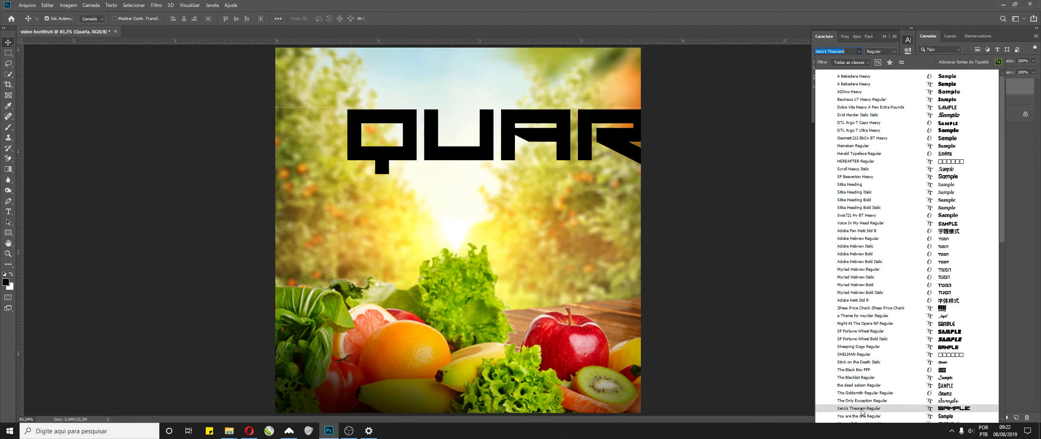
scroll(862, 402, "down", 2)
scroll(868, 366, "down", 3)
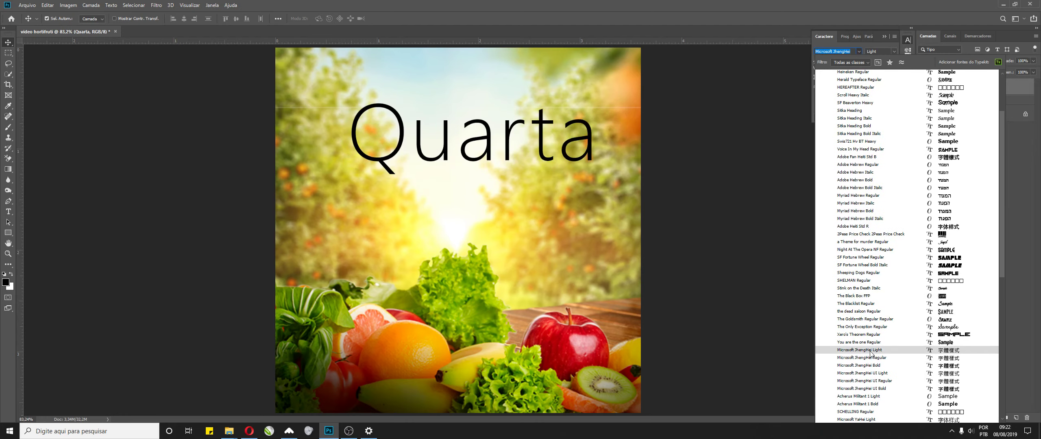
scroll(870, 353, "up", 3)
scroll(870, 353, "up", 2)
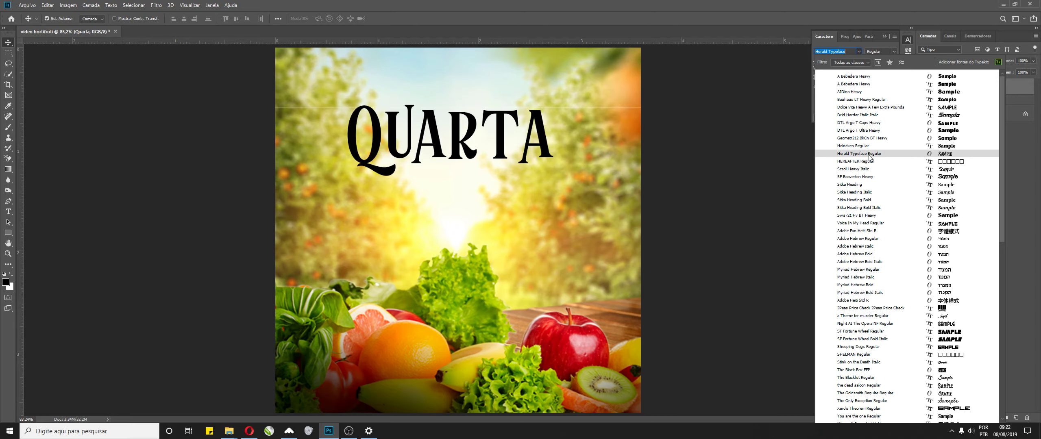
left_click(869, 157)
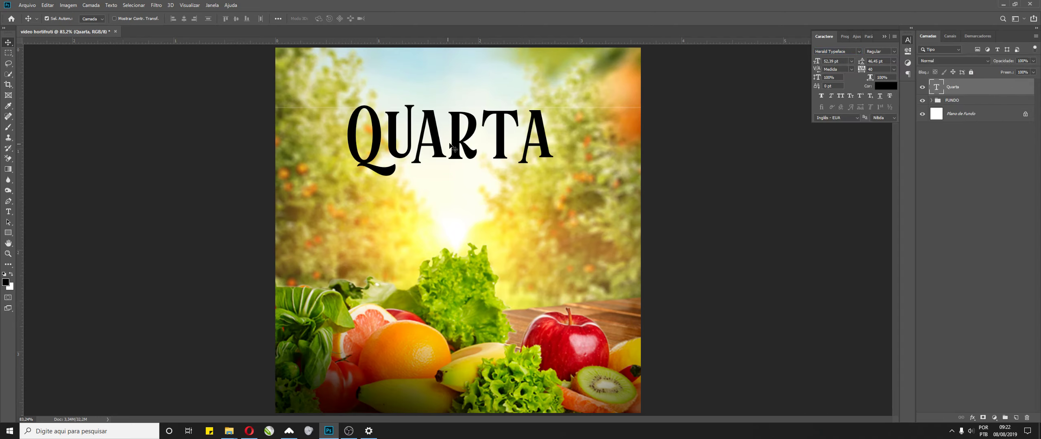
Step: Nudge the QUARTA headline slightly right and set its tracking to 40
left_click_drag(460, 138, 468, 138)
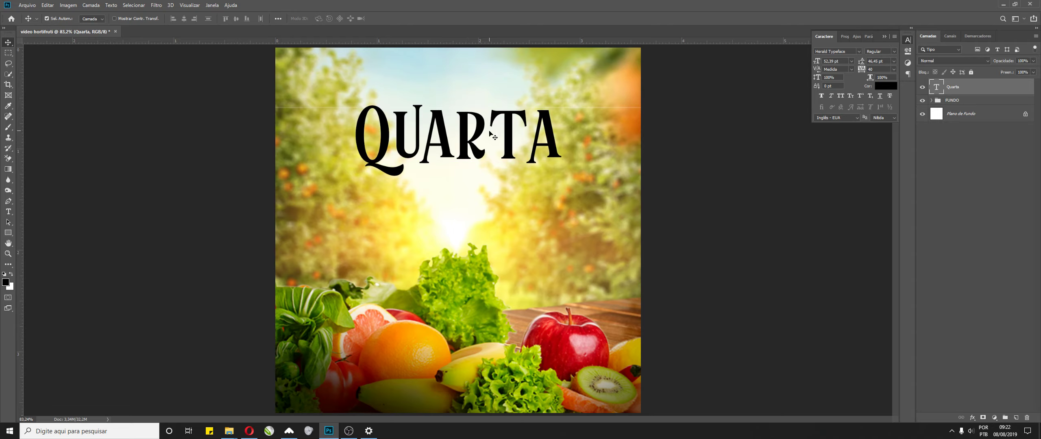
left_click_drag(860, 70, 861, 70)
left_click(862, 70)
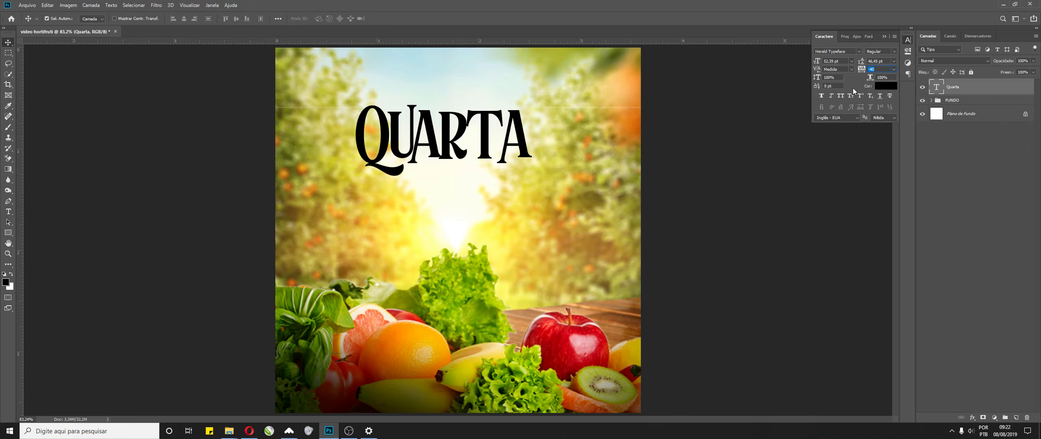
type("40")
key("Return")
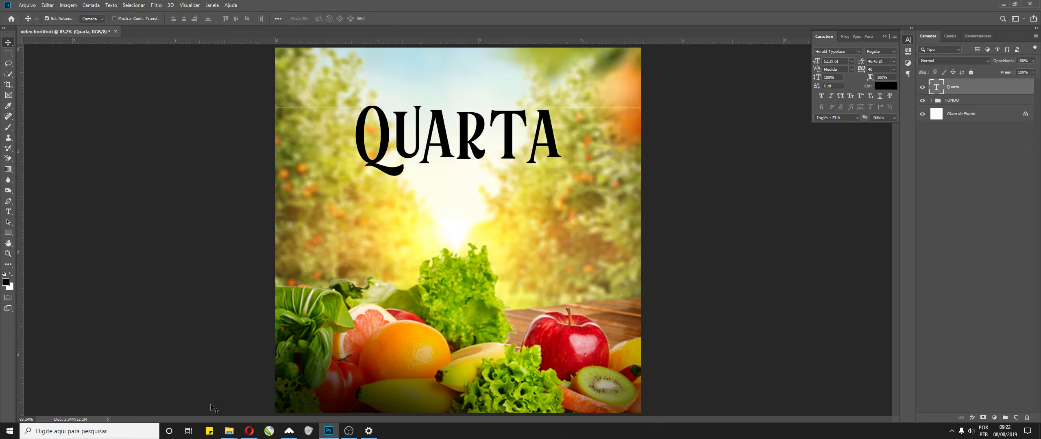
mouse_move(228, 430)
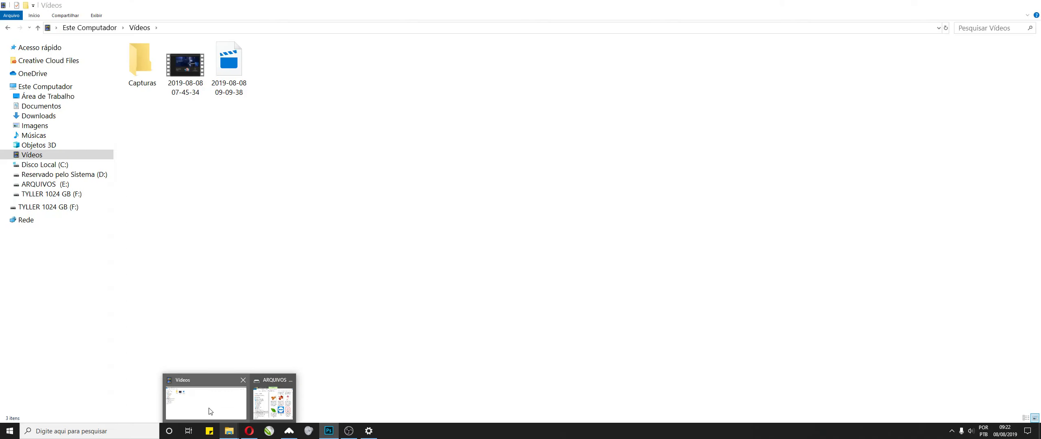
Step: Open FLYER 3.psd from the PHOTOSHOP folder on the F: drive
left_click(210, 412)
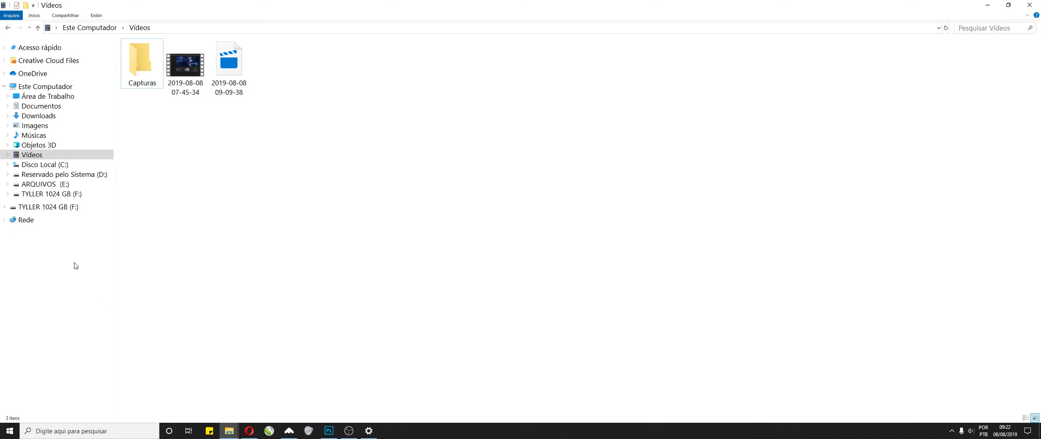
left_click(52, 208)
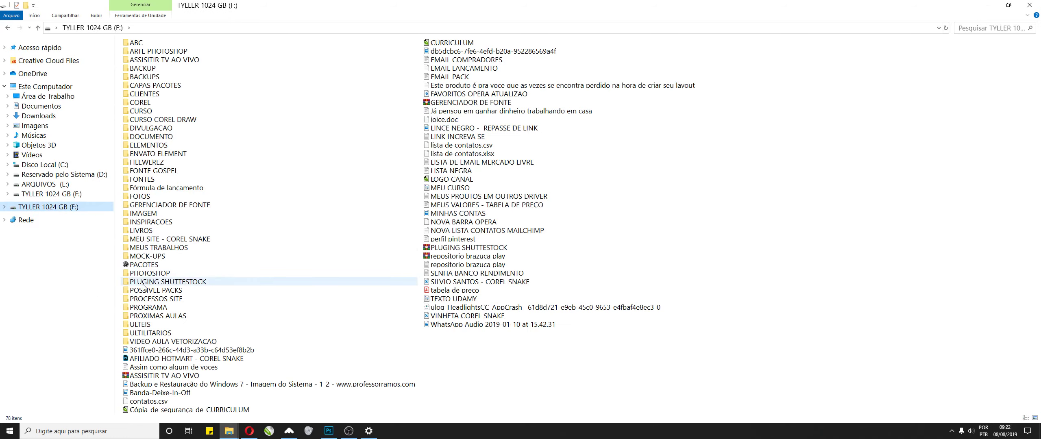
left_click(149, 274)
double_click(148, 274)
double_click(316, 124)
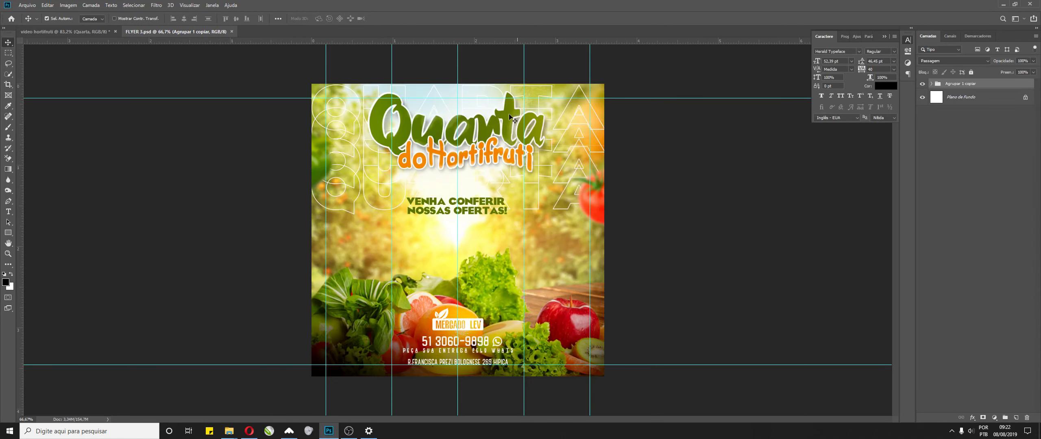
Step: Check the reference flyer's Hortifruti layer font, then return to the video hortifruti document
left_click(473, 131)
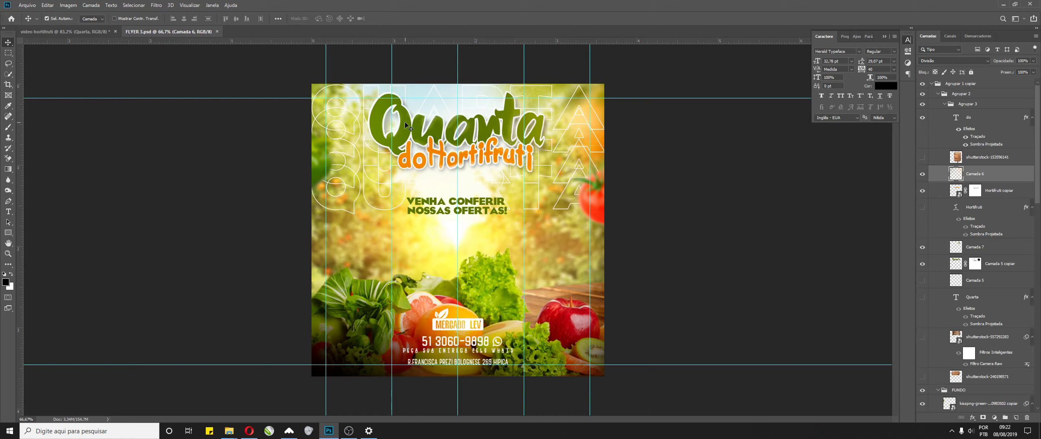
left_click(923, 207)
left_click(977, 207)
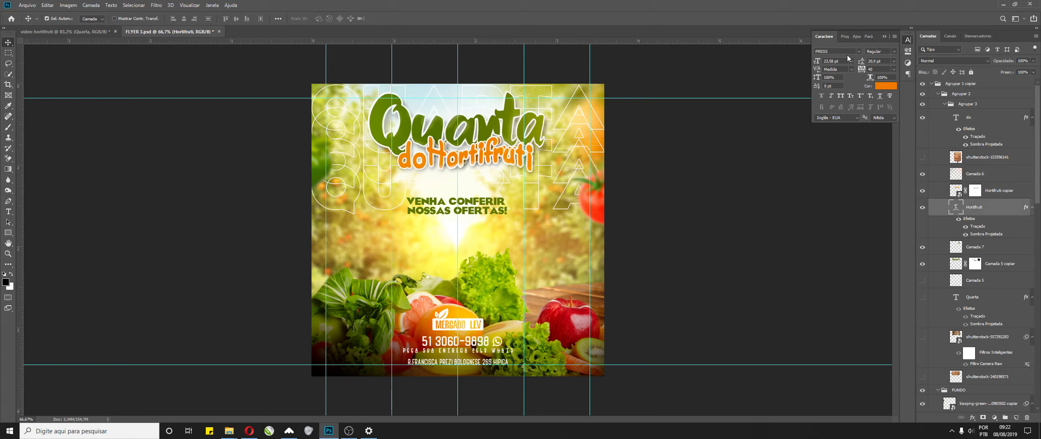
left_click(838, 52)
left_click(93, 31)
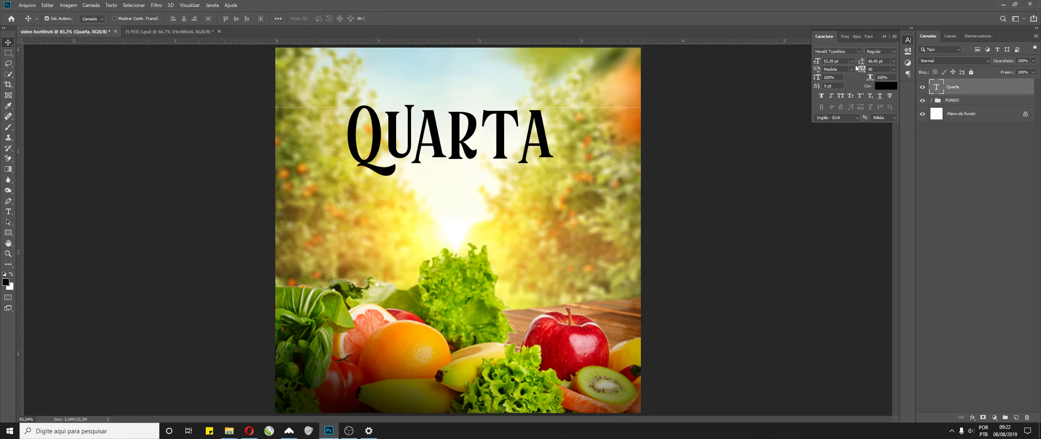
Step: Try setting the Quarta headline font to PRESS, then switch to the FLYER 3.psd reference
type("PRESS")
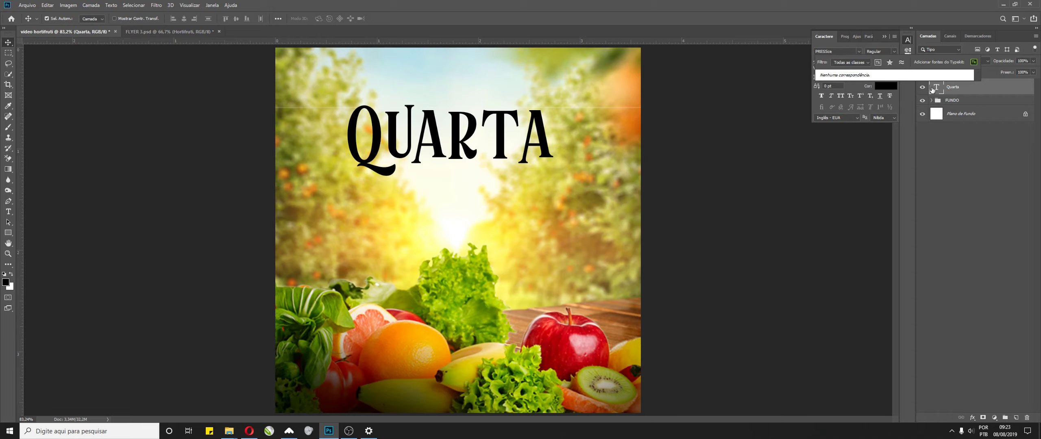
key("Escape")
left_click(847, 51)
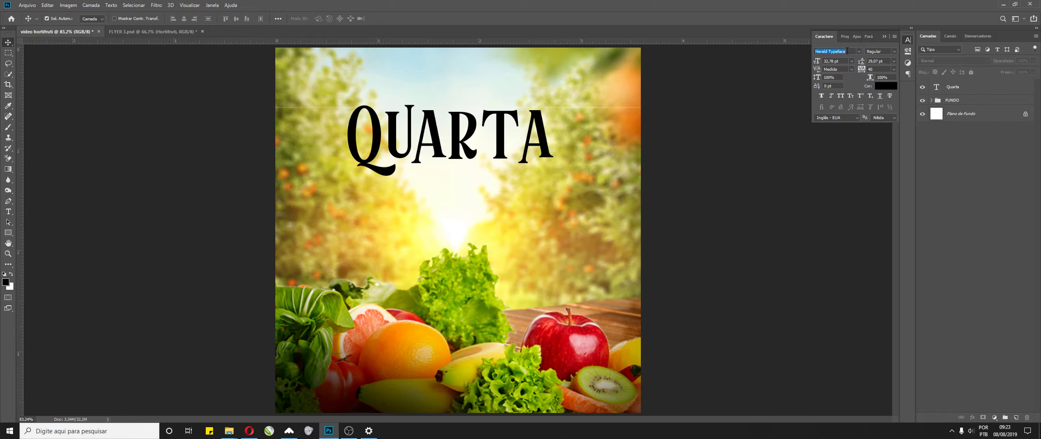
left_click(859, 52)
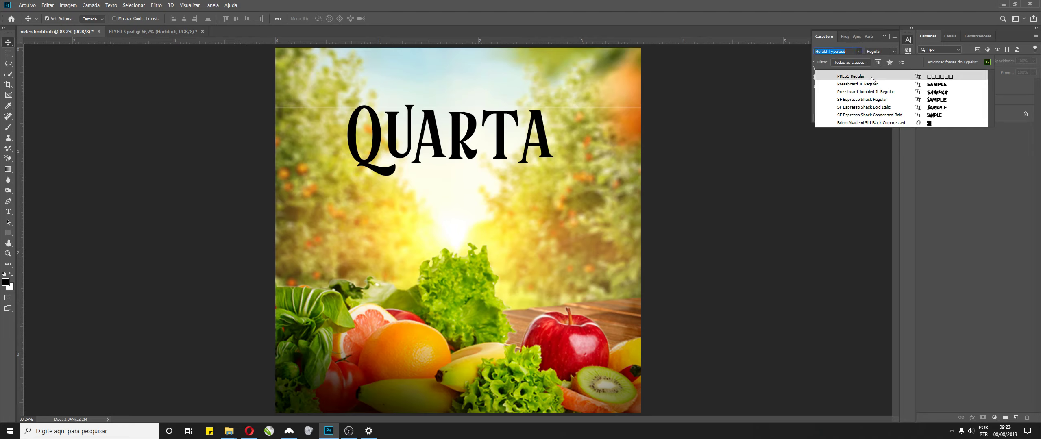
left_click(896, 78)
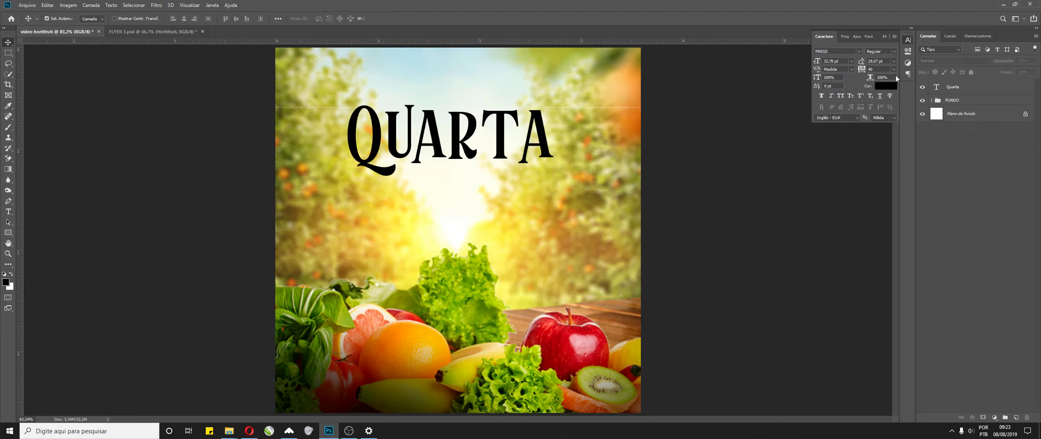
left_click(950, 88)
left_click(842, 52)
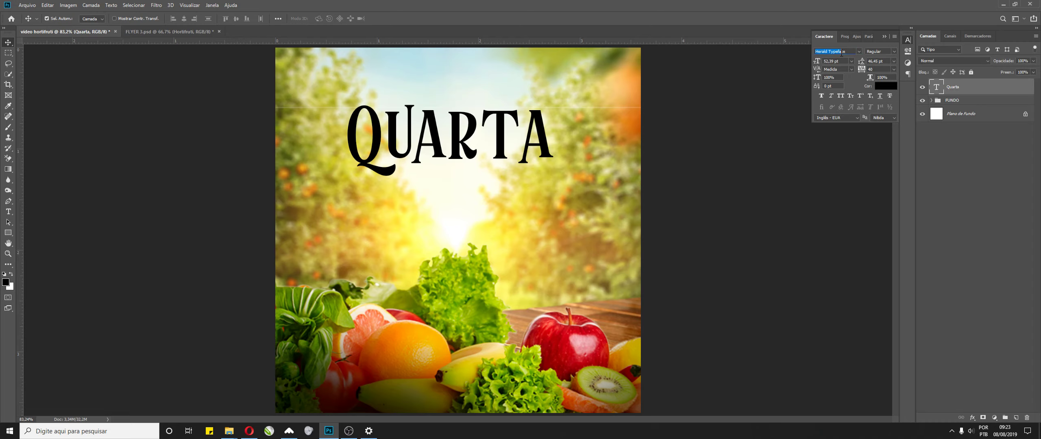
type("PRESS")
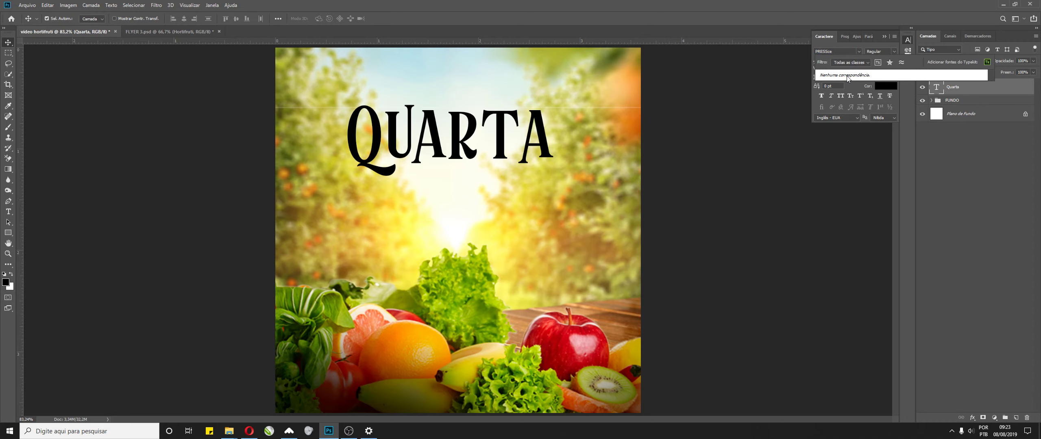
left_click(200, 32)
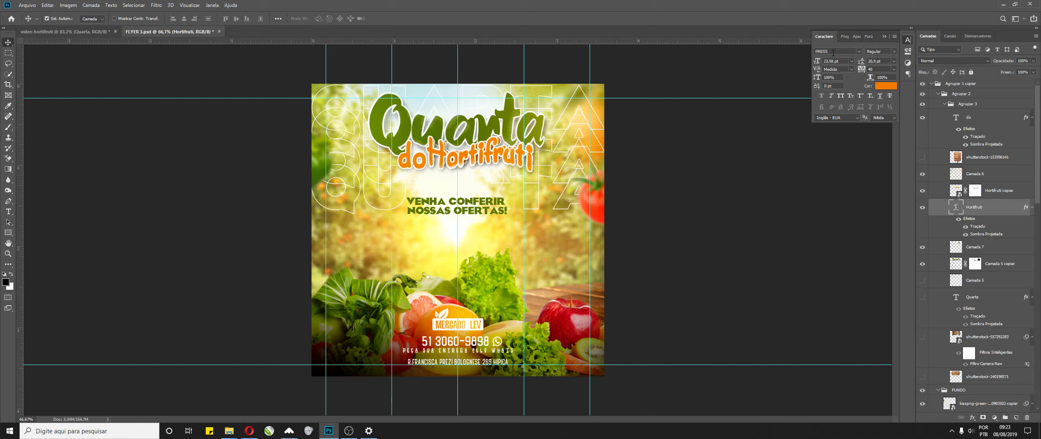
Step: In FLYER 3, hide the Hortifruti stroke, Hortifruti and Camada 6 layers to expose the headline
left_click(965, 226)
left_click(930, 209)
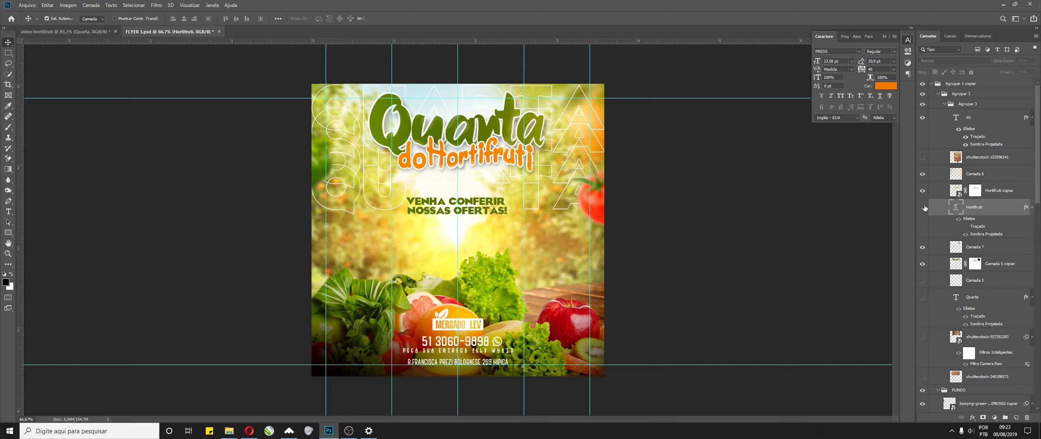
left_click(929, 209)
scroll(944, 249, "down", 5)
left_click(496, 131)
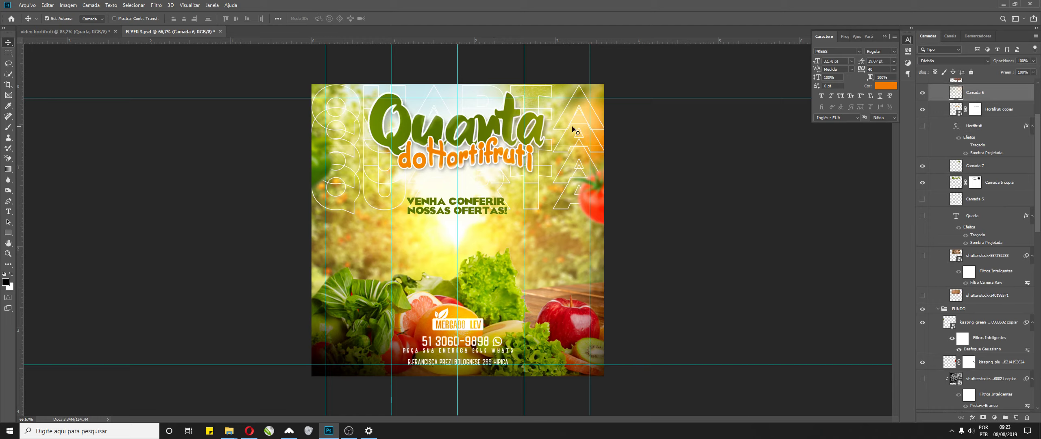
left_click(923, 95)
left_click(943, 182)
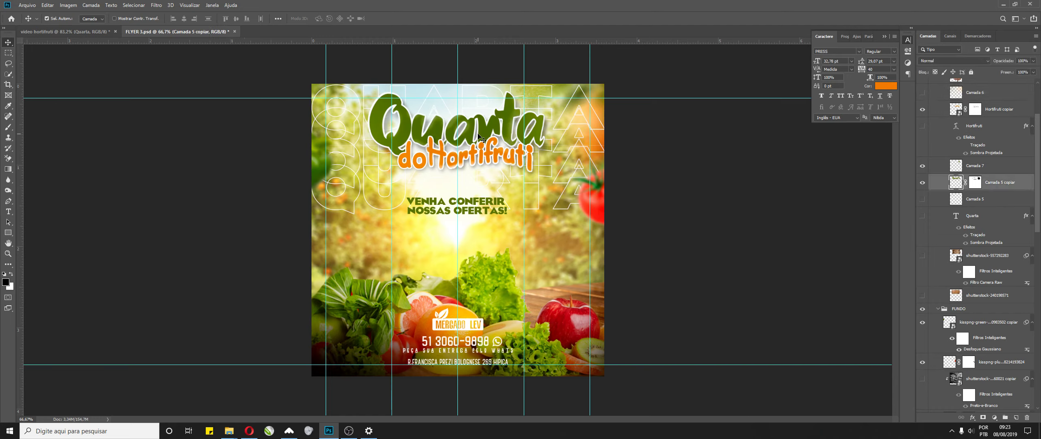
Step: Check that the flyer's Quarta headline uses SCREWBALL, then return to video hortifruti
left_click(952, 220)
left_click(923, 216)
left_click(834, 51)
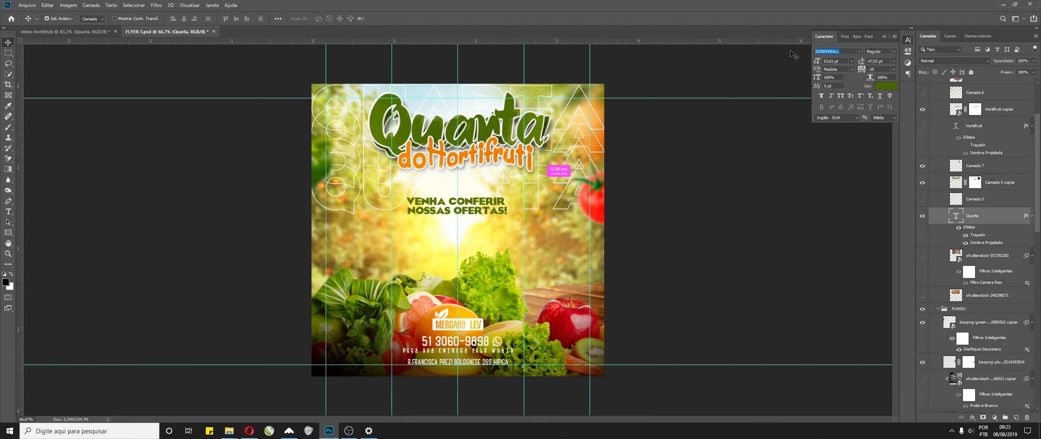
left_click(65, 31)
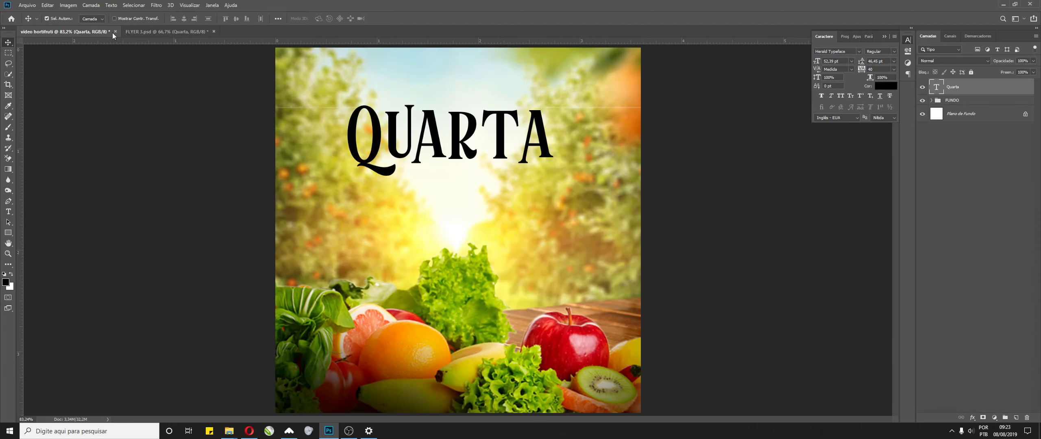
Step: Change the Quarta headline's font to SCREWBALL
left_click(847, 51)
type("SCREWBALL")
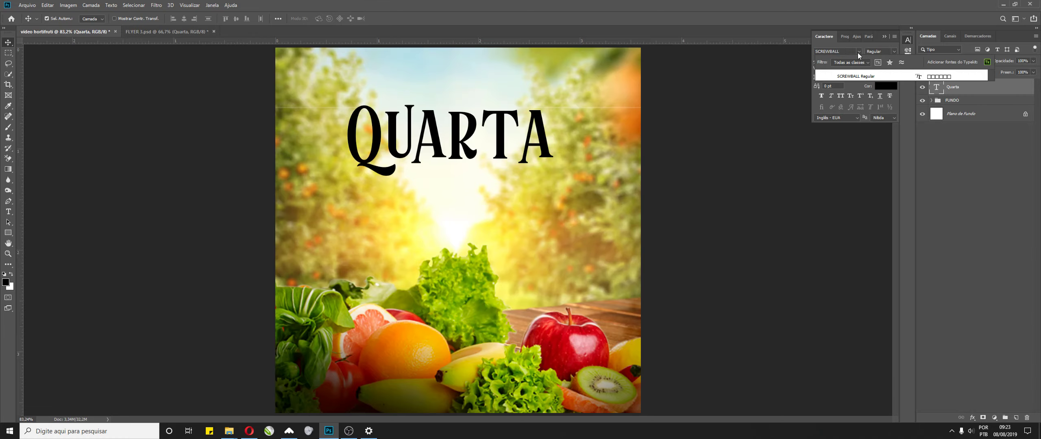
left_click(855, 76)
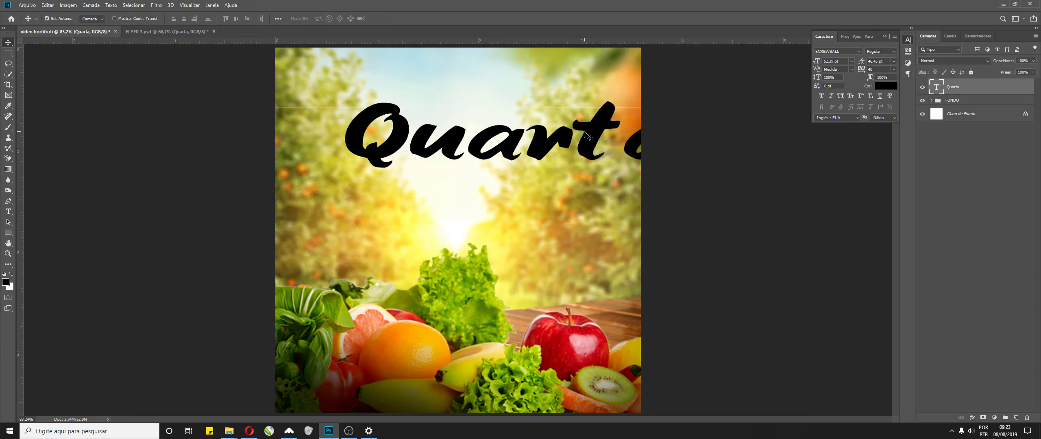
Step: Move Quarta to the canvas top and narrow it to about two-thirds width
mouse_move(586, 134)
left_mouse_down()
mouse_move(509, 152)
mouse_move(541, 160)
left_mouse_up()
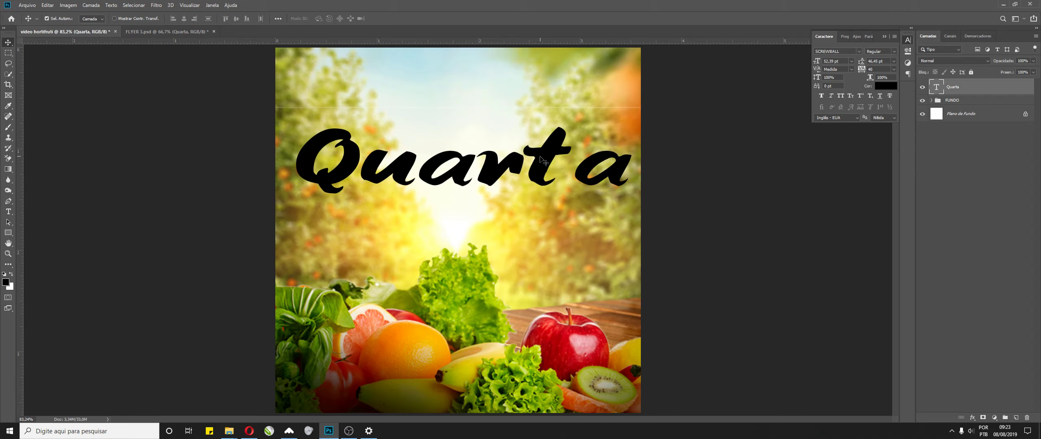
key("ctrl+t")
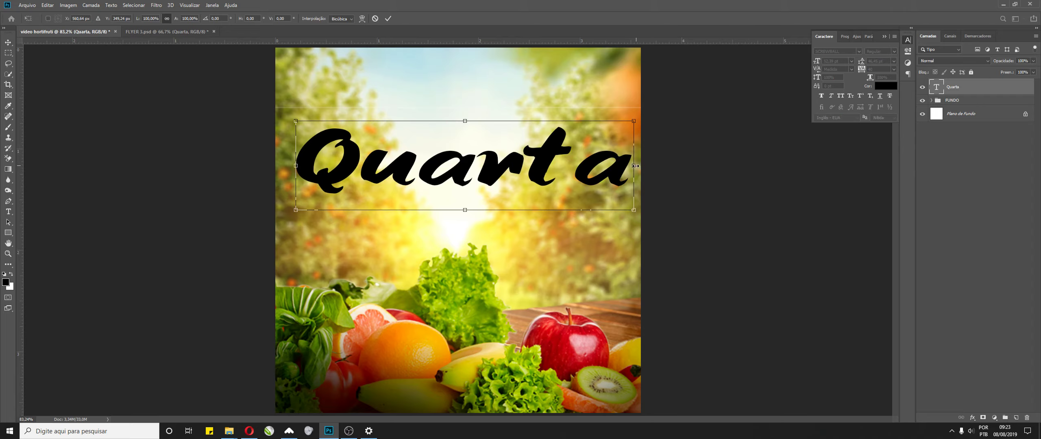
mouse_move(635, 165)
left_mouse_down()
mouse_move(500, 168)
mouse_move(508, 121)
mouse_move(574, 131)
mouse_move(512, 123)
left_mouse_up()
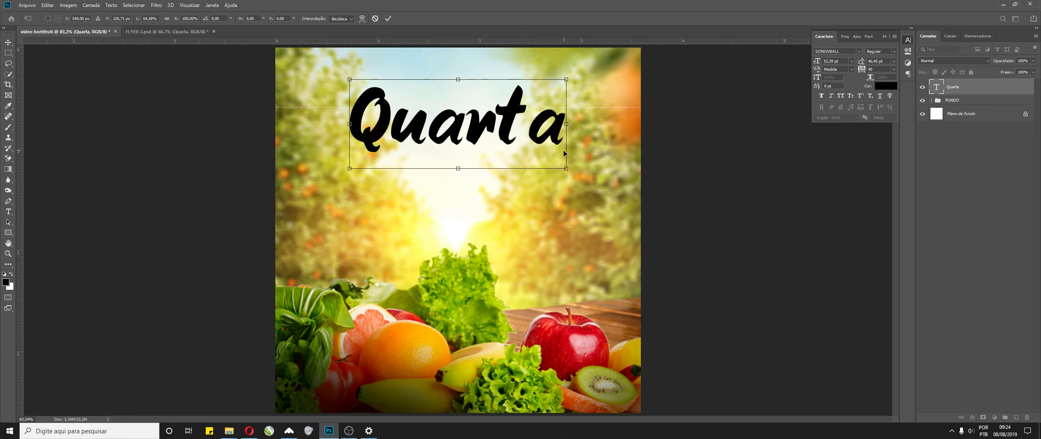
key("Return")
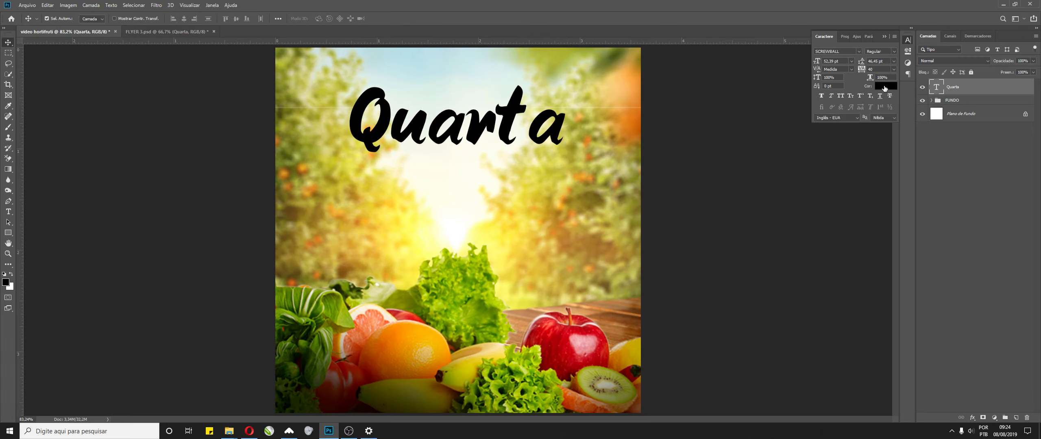
left_click(885, 85)
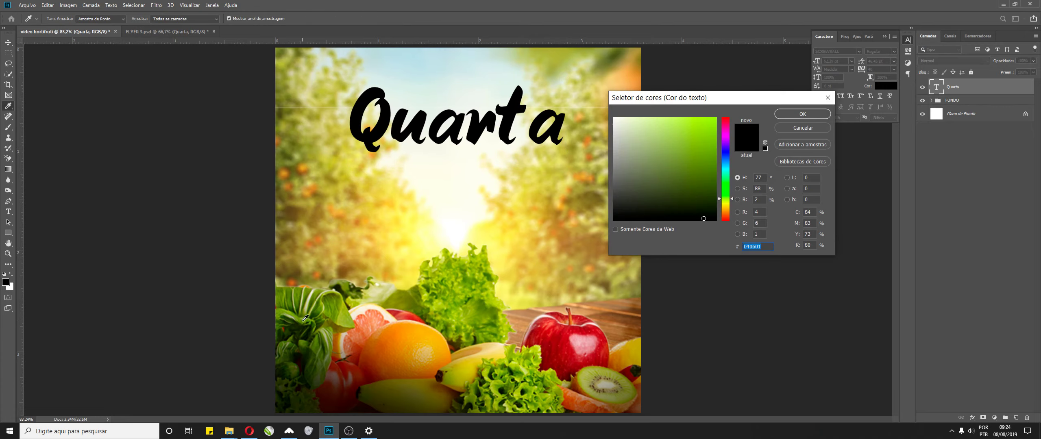
Step: Set the Quarta text colour to a dark green
left_click(421, 322)
left_click(488, 308)
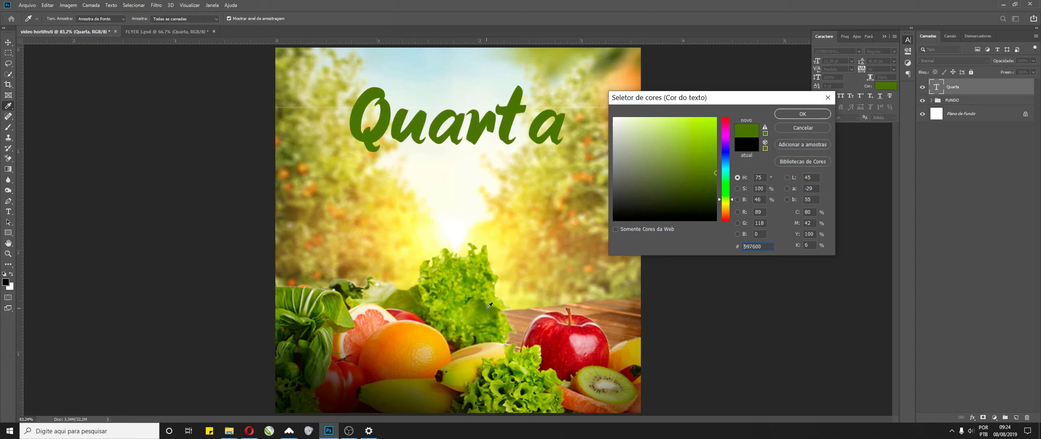
left_click(490, 309)
left_click(716, 177)
left_click(787, 118)
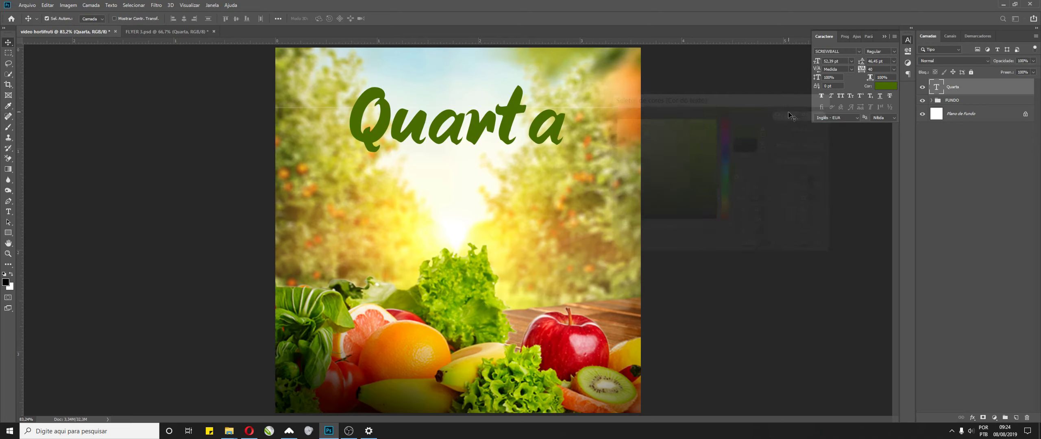
Step: Duplicate the Quarta headline and place the copy just below it
double_click(505, 124)
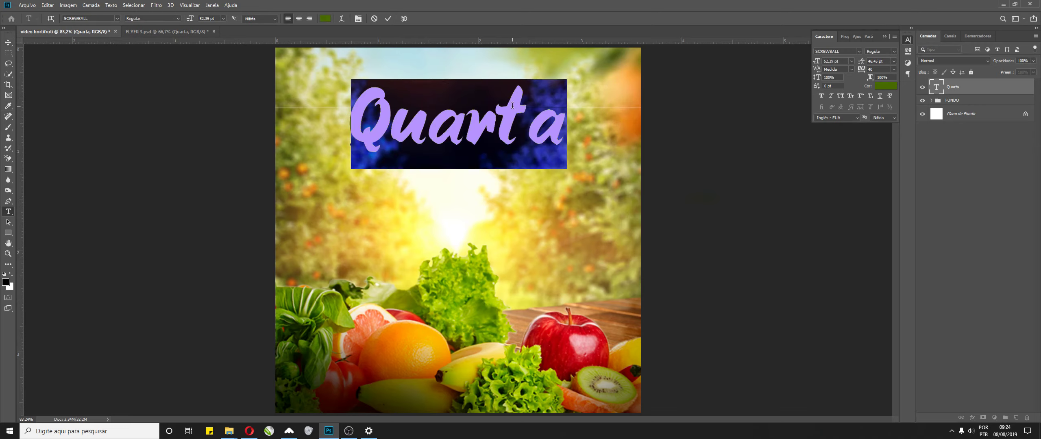
left_click(8, 41)
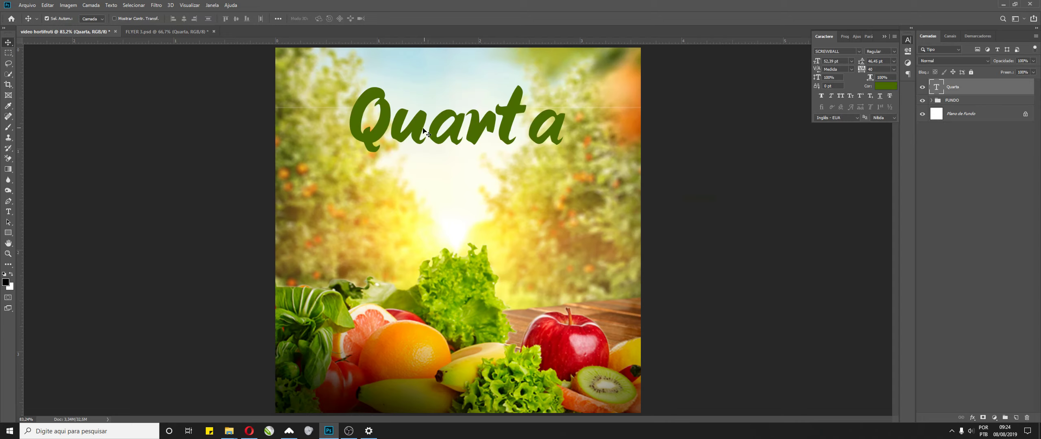
left_click_drag(419, 120, 419, 171)
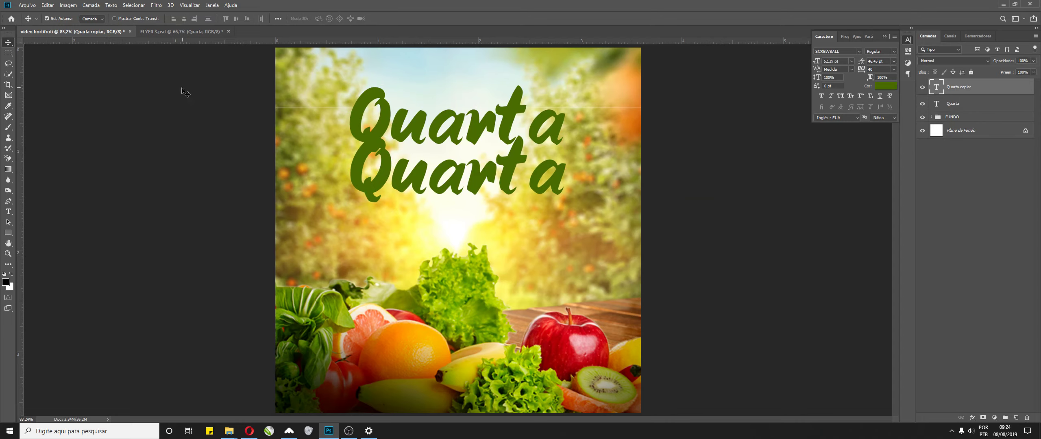
Step: Check the 'do' line's font in FLYER 3, then undo the Quarta duplicate in video hortifruti
left_click(174, 33)
left_click(454, 167)
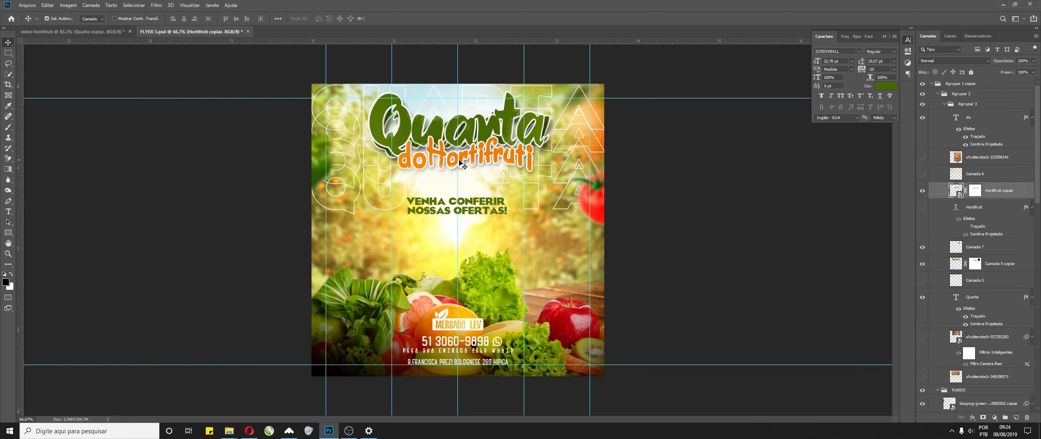
left_click(923, 190)
left_click(423, 164)
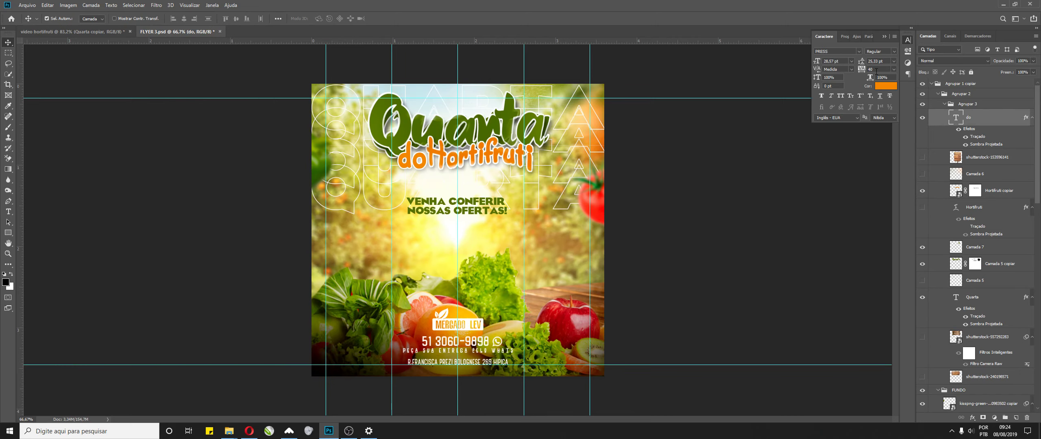
left_click(843, 50)
left_click(108, 32)
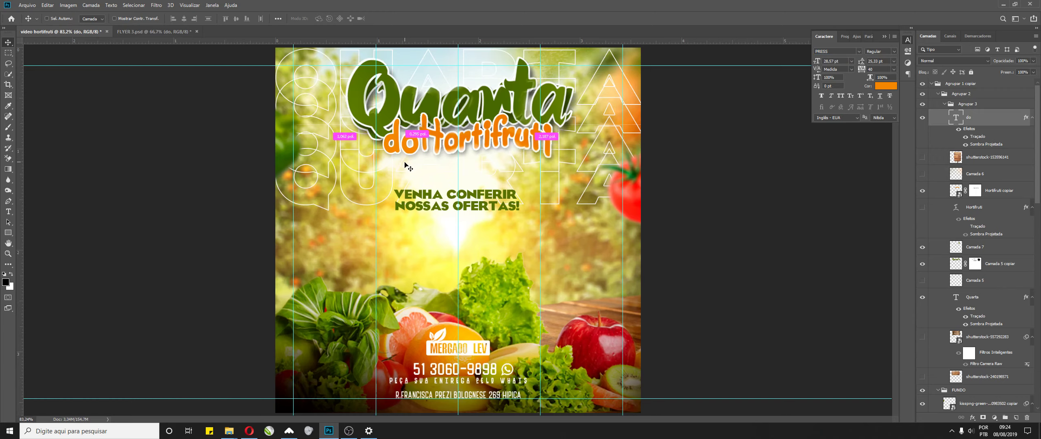
key("ctrl+alt+z")
key("ctrl+alt+z")
key("ctrl+alt+z")
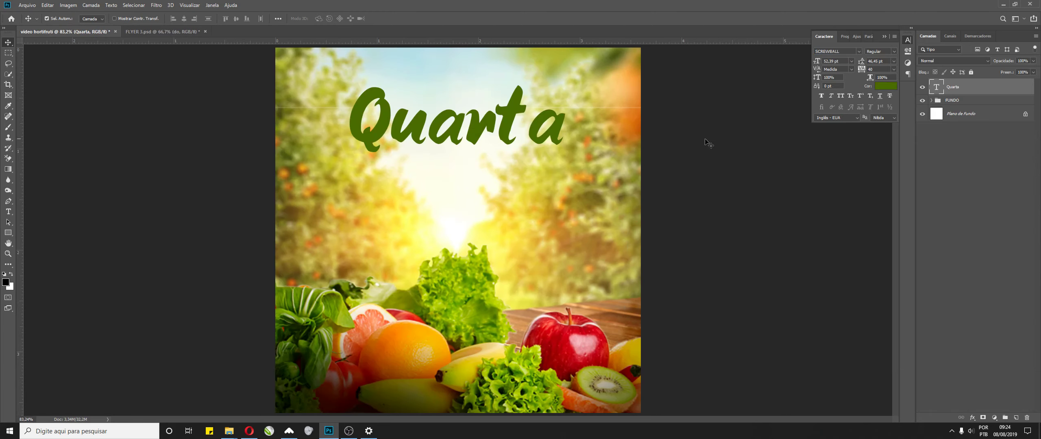
Step: Duplicate Quarta below the original and set the copy in the PRESS font
key("ctrl+j")
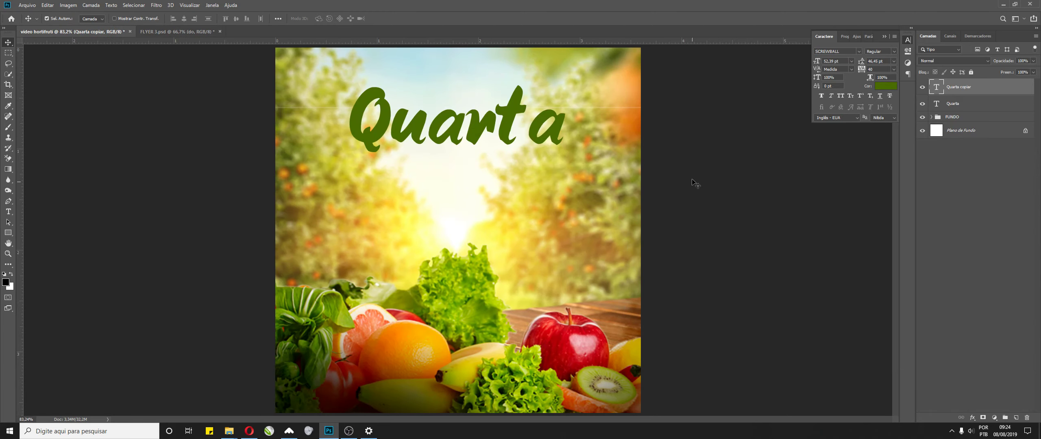
key("ctrl")
left_click_drag(455, 140, 454, 198)
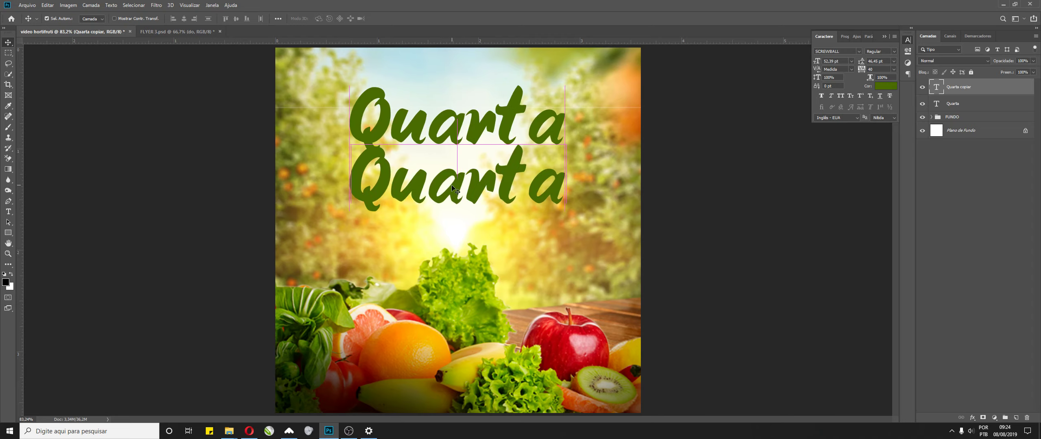
left_click(839, 51)
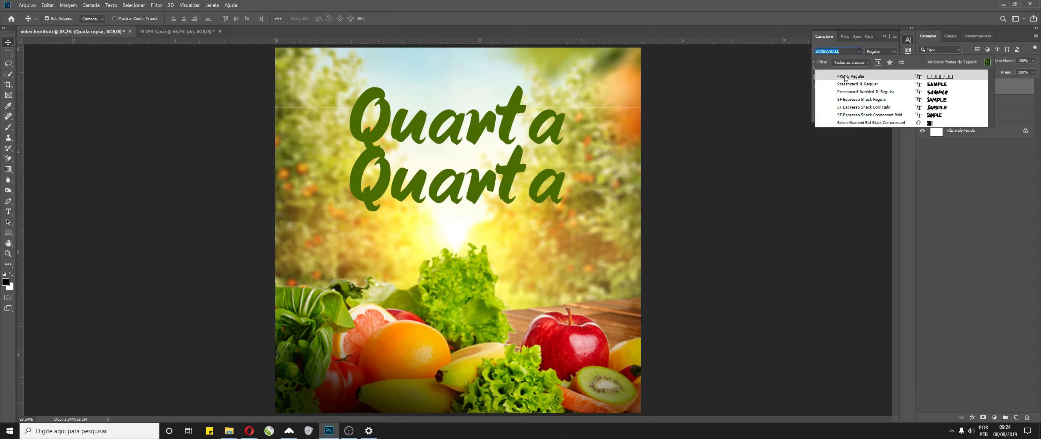
left_click(844, 76)
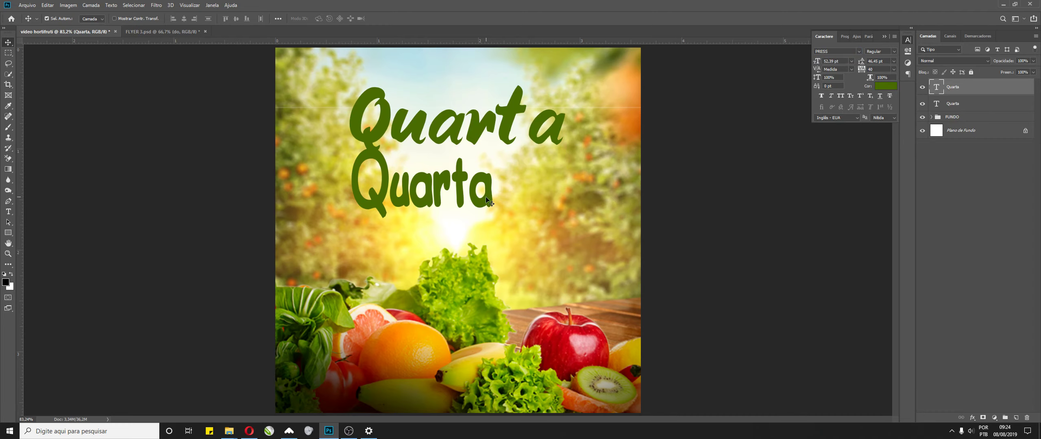
Step: Retype the second line as 'do' and place a duplicate to its right
key("t")
left_click(452, 197)
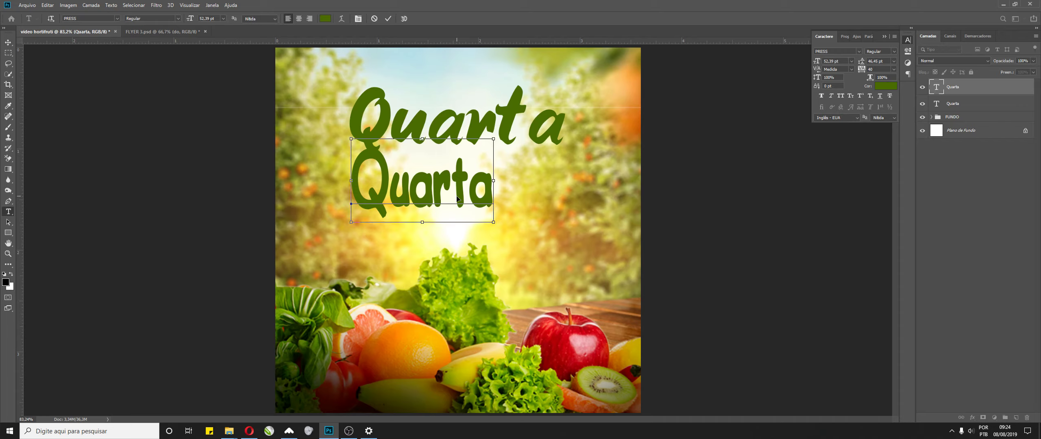
key("ctrl+a")
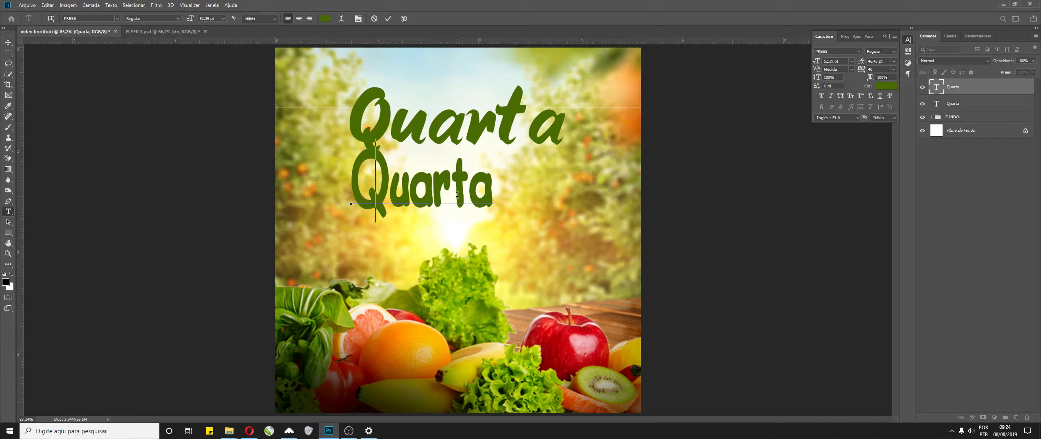
type("do")
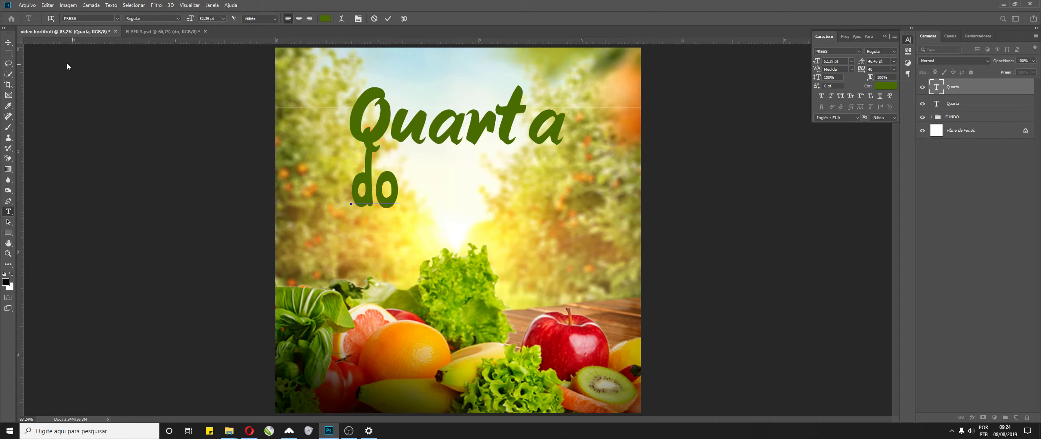
left_click(8, 42)
mouse_move(392, 183)
left_mouse_down()
mouse_move(423, 203)
mouse_move(508, 208)
left_mouse_up()
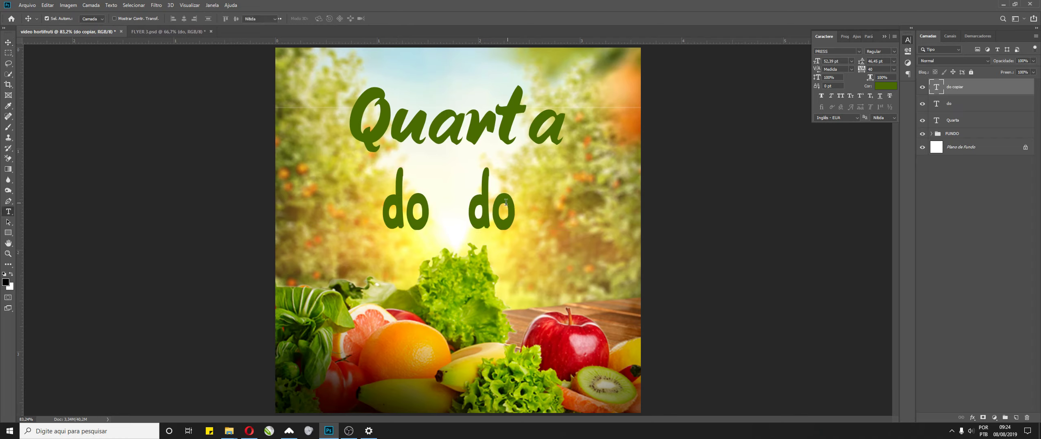
Step: Retype the copied 'do' as 'Hortifruti'
key("t")
double_click(506, 203)
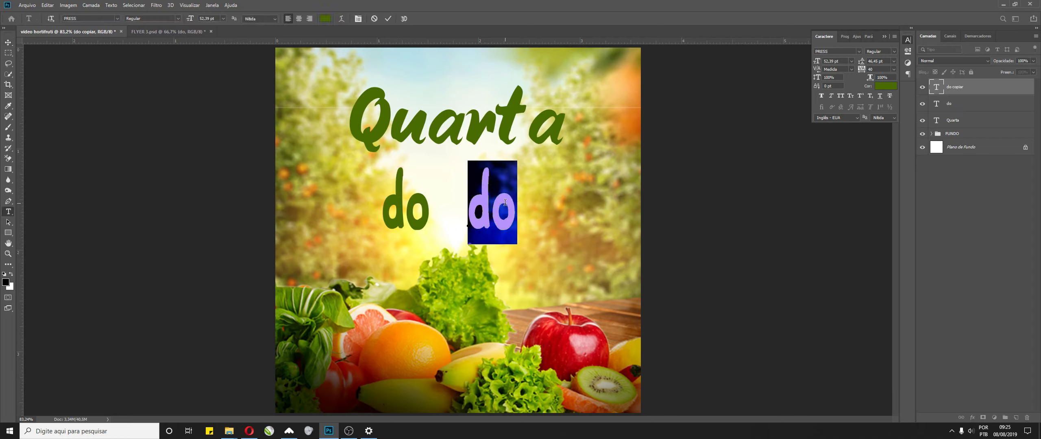
type("Hort")
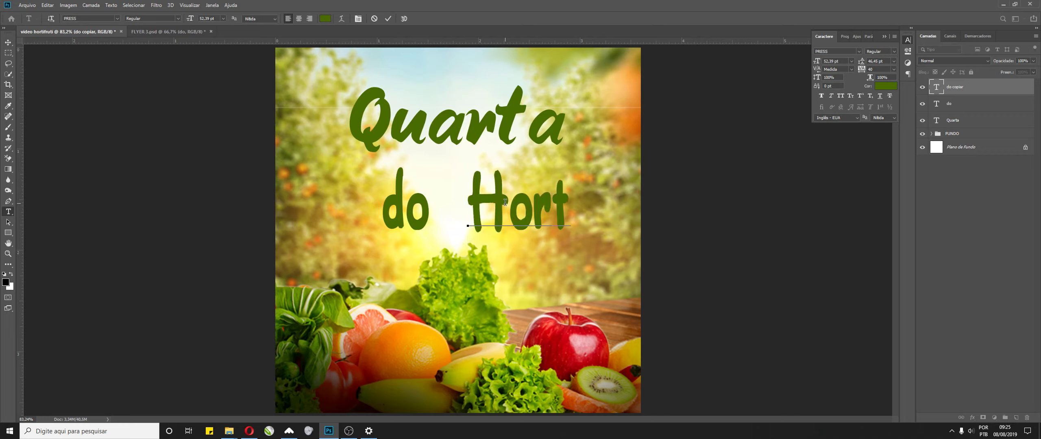
type("fr")
key("BackSpace")
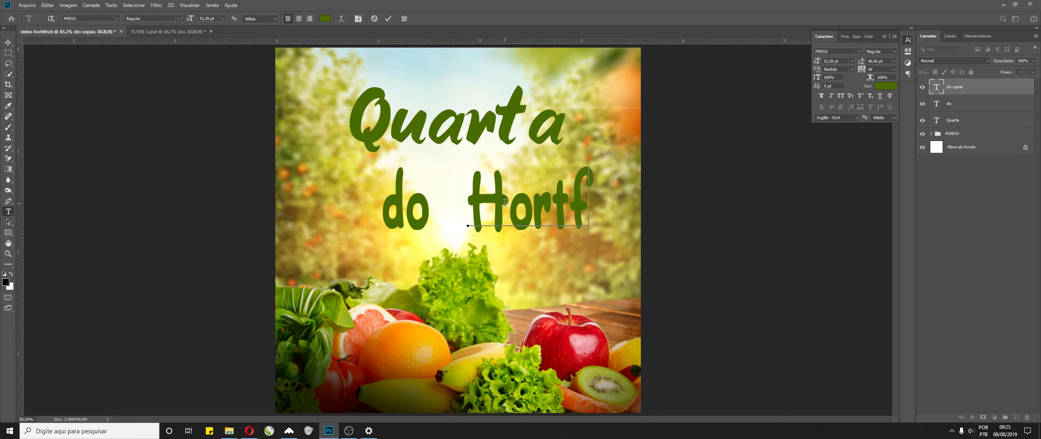
key("BackSpace")
type("ifru")
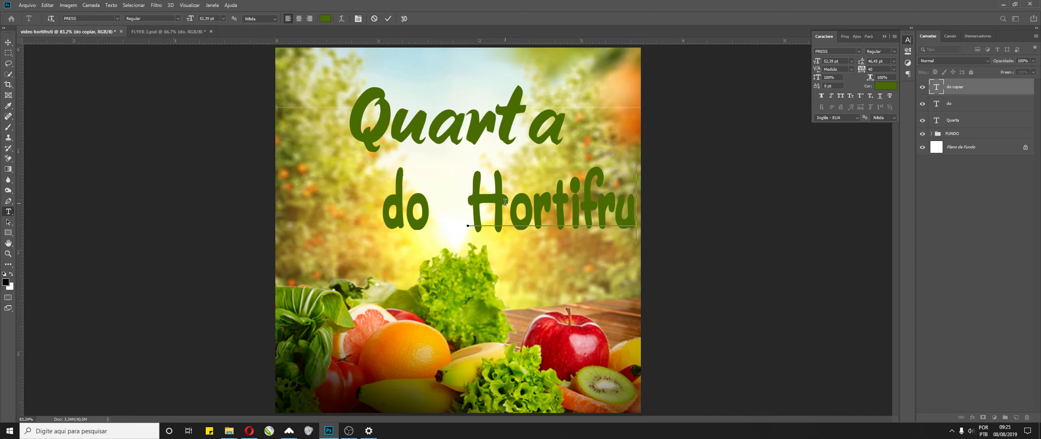
type("ti")
left_click(8, 41)
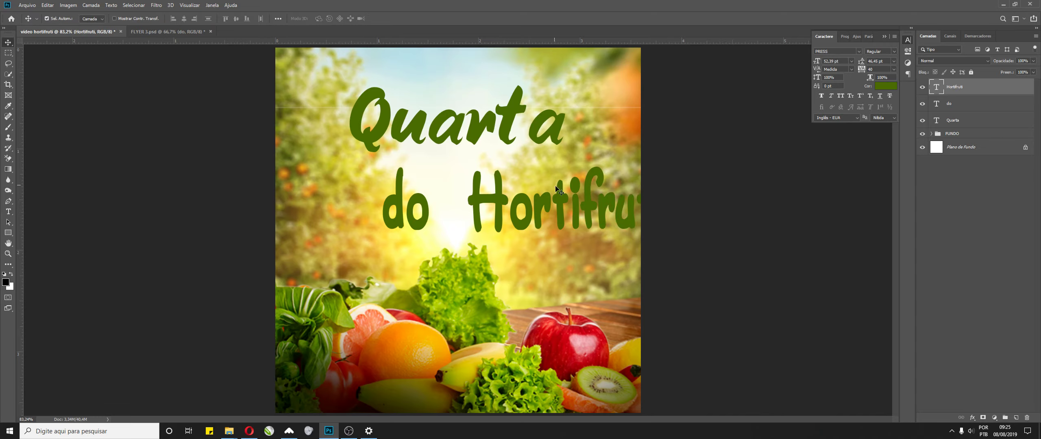
Step: Shrink 'Hortifruti' and 'do' and line them up as 'do Hortifruti' under Quarta
left_click_drag(551, 206, 505, 182)
key("ctrl+t")
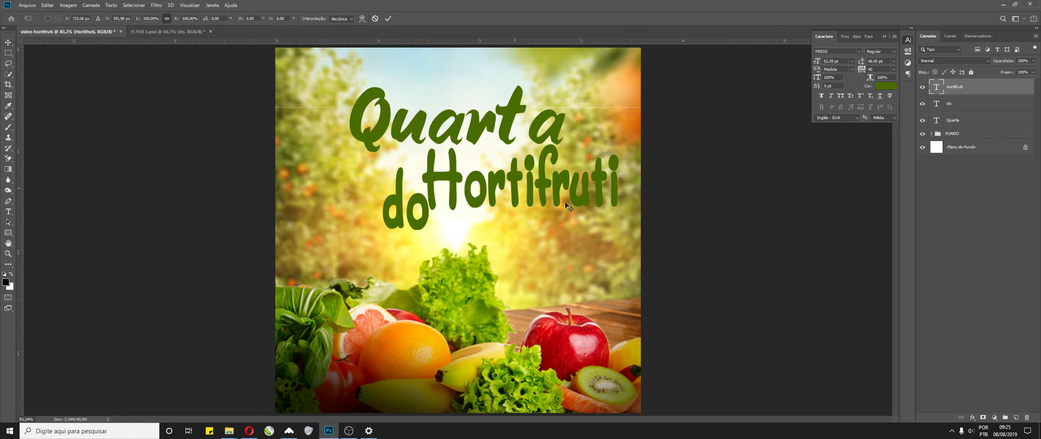
mouse_move(621, 226)
left_mouse_down()
mouse_move(513, 168)
mouse_move(548, 183)
left_mouse_up()
key("Return")
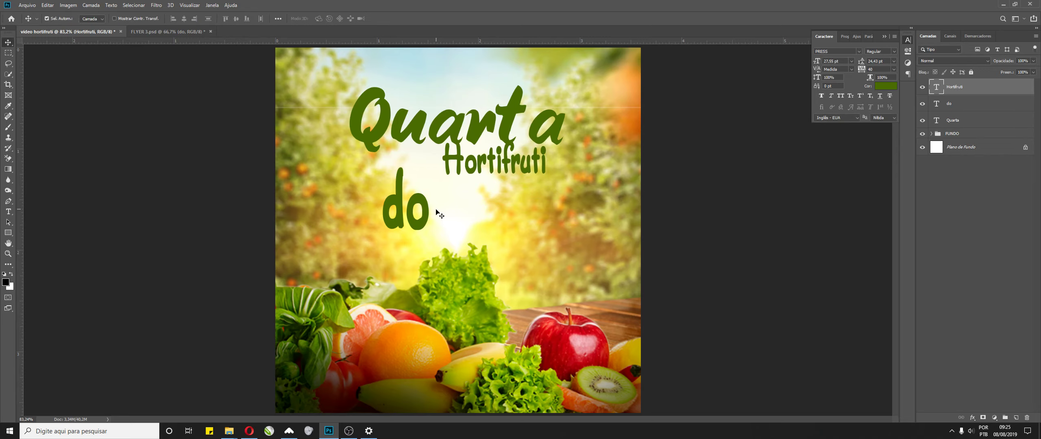
left_click(425, 211, "ctrl")
key("ctrl+t")
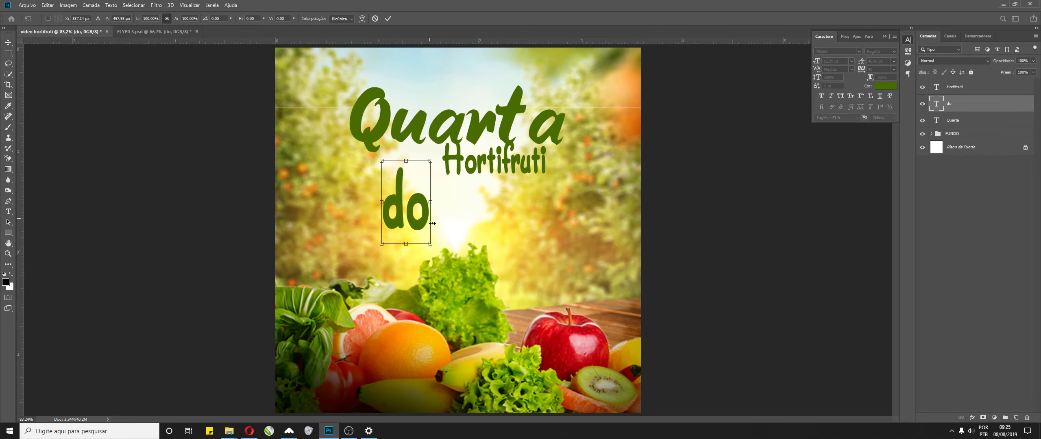
mouse_move(429, 245)
left_mouse_down()
mouse_move(419, 224)
mouse_move(421, 173)
mouse_move(431, 170)
left_mouse_up()
key("Return")
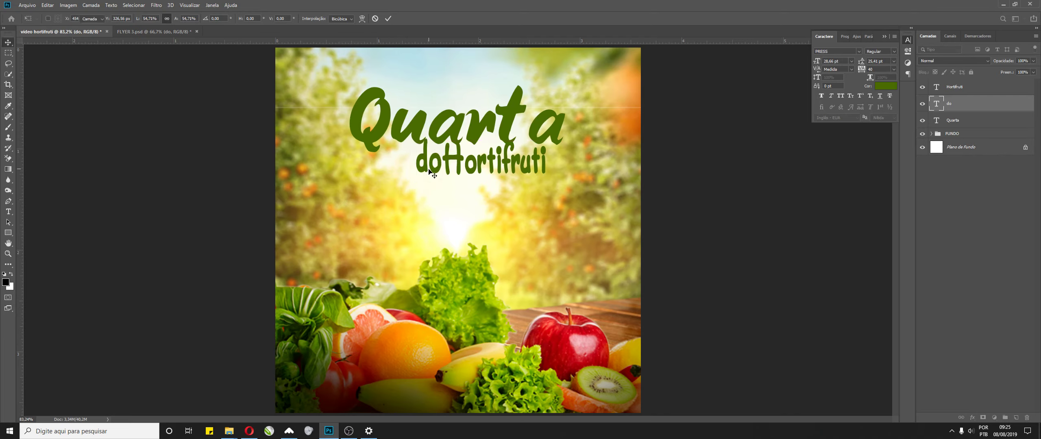
left_click(473, 121)
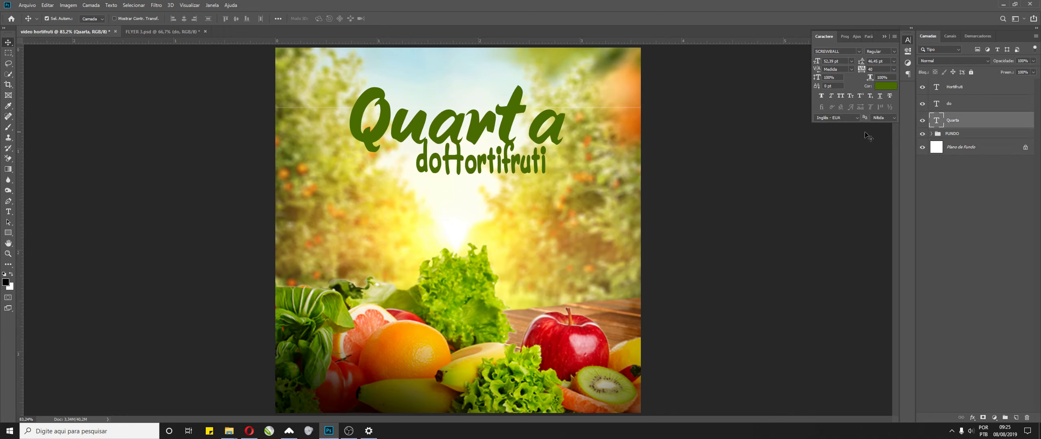
Step: Add a 6 px Traçado (Stroke) layer style outline to the Quarta headline
double_click(988, 123)
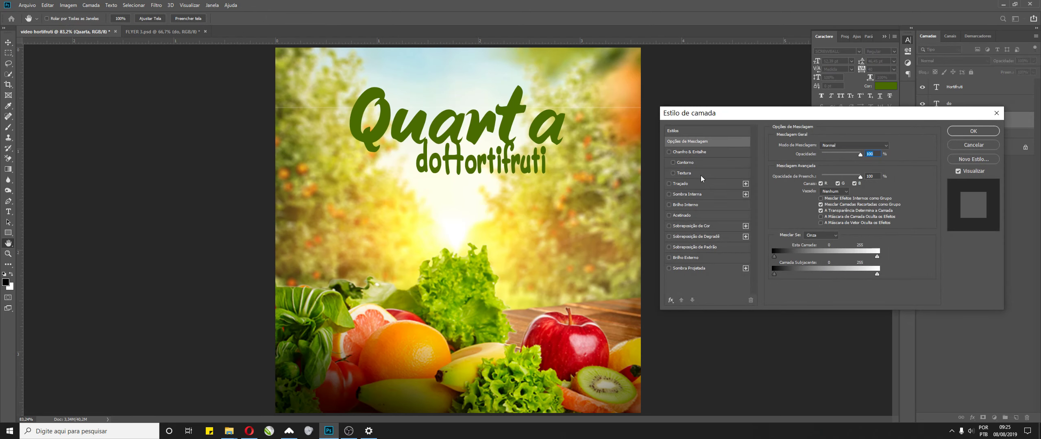
left_click(693, 184)
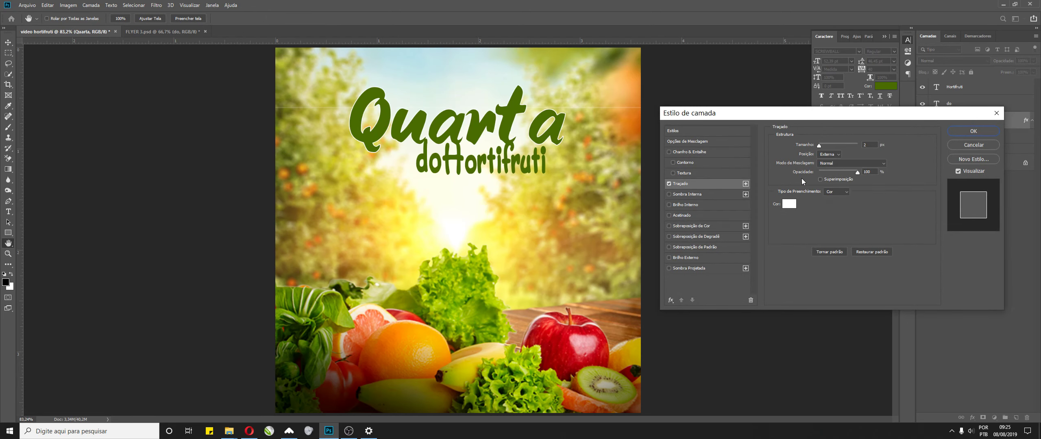
left_click_drag(820, 148, 822, 146)
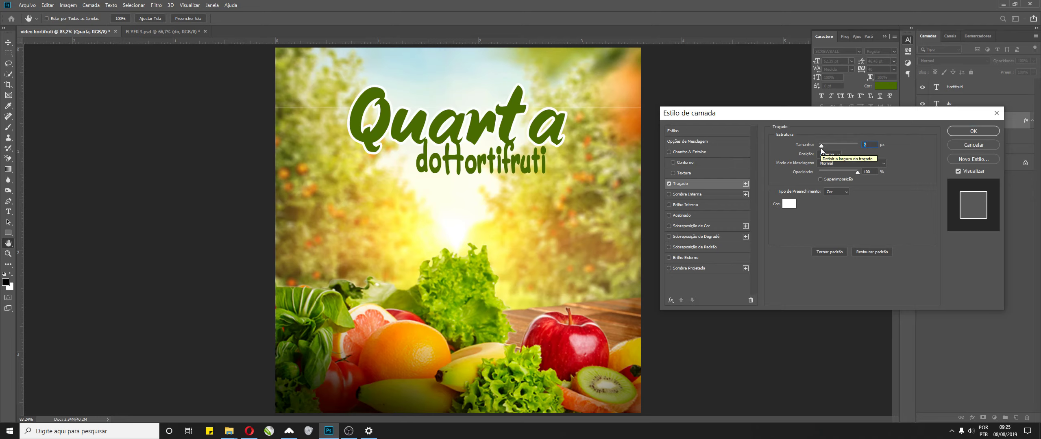
left_click(964, 132)
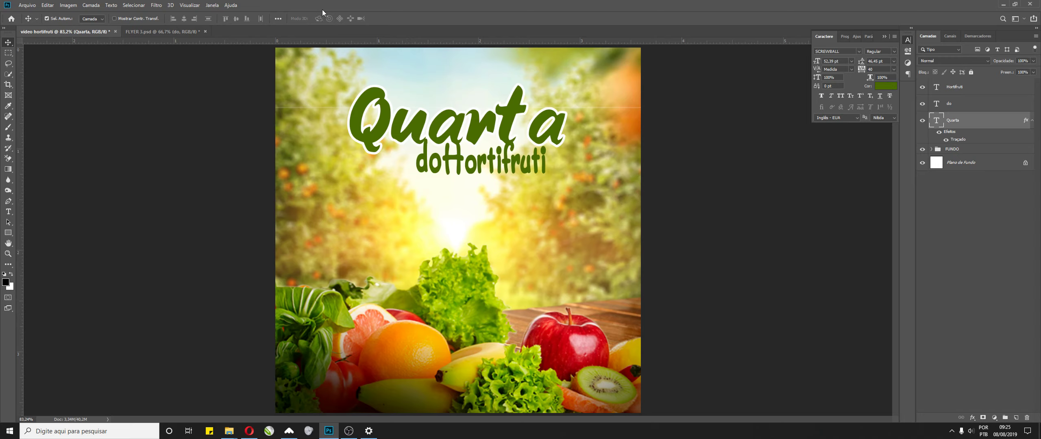
Step: Warp Quarta with the Sinalizador (flag) style, easing the bend into a gentle wave
key("ctrl+t")
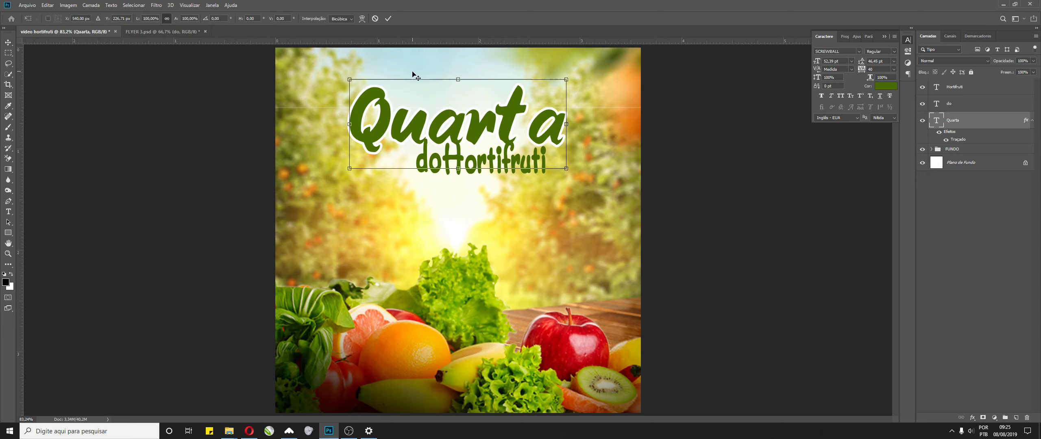
left_click(362, 19)
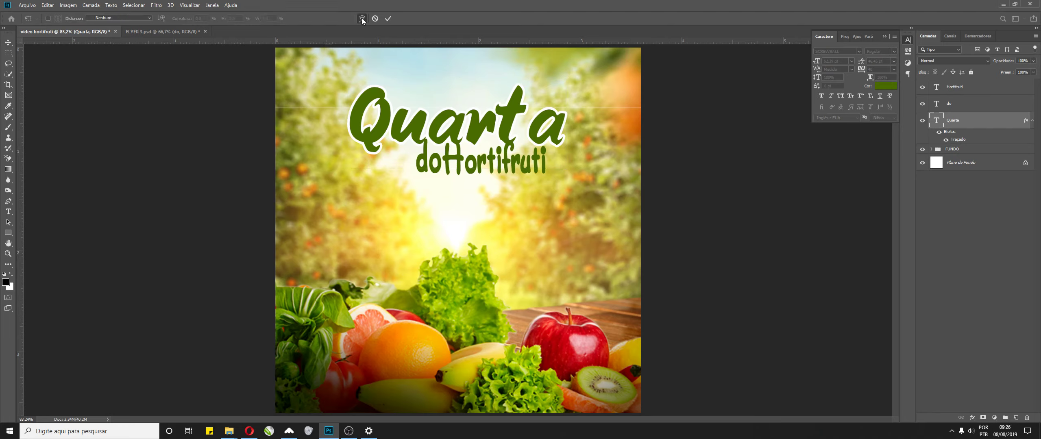
left_click(142, 18)
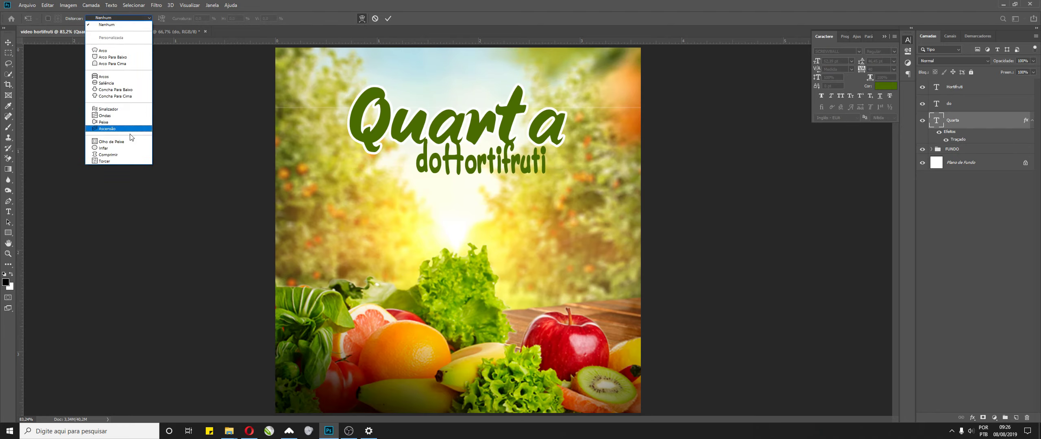
left_click(116, 110)
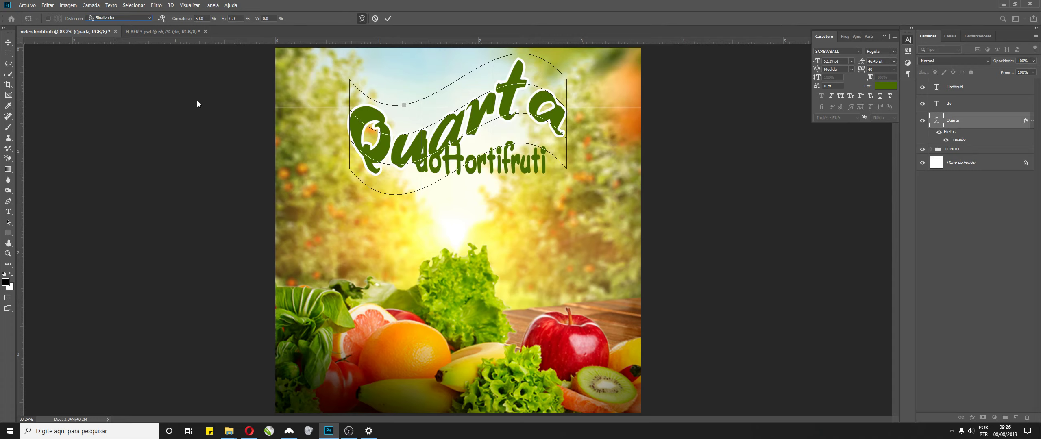
left_click_drag(404, 105, 404, 98)
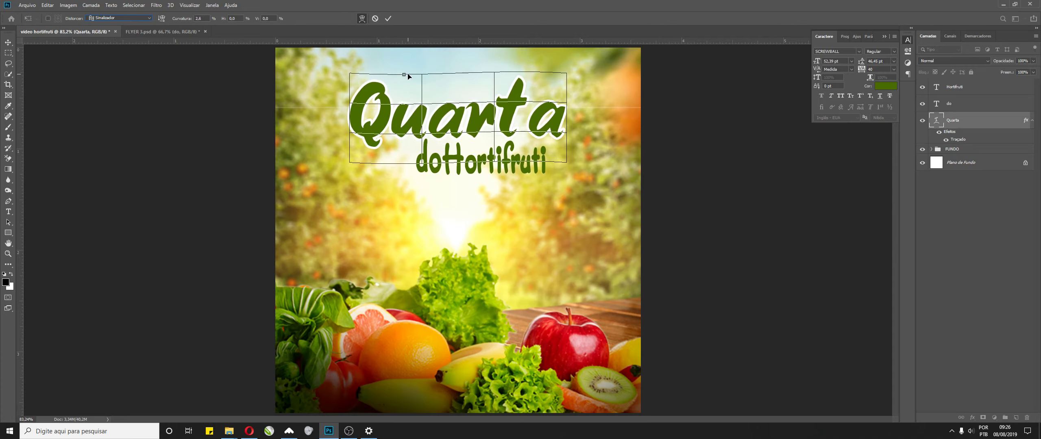
left_click_drag(405, 100, 408, 79)
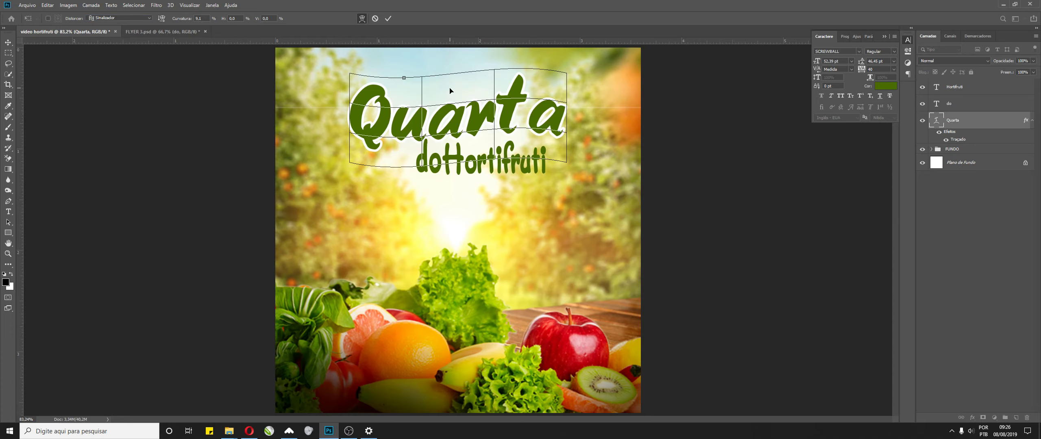
Step: Commit the curved warp on the Quarta title and shift 'do' slightly left, away from Hortifruti
left_click(388, 19)
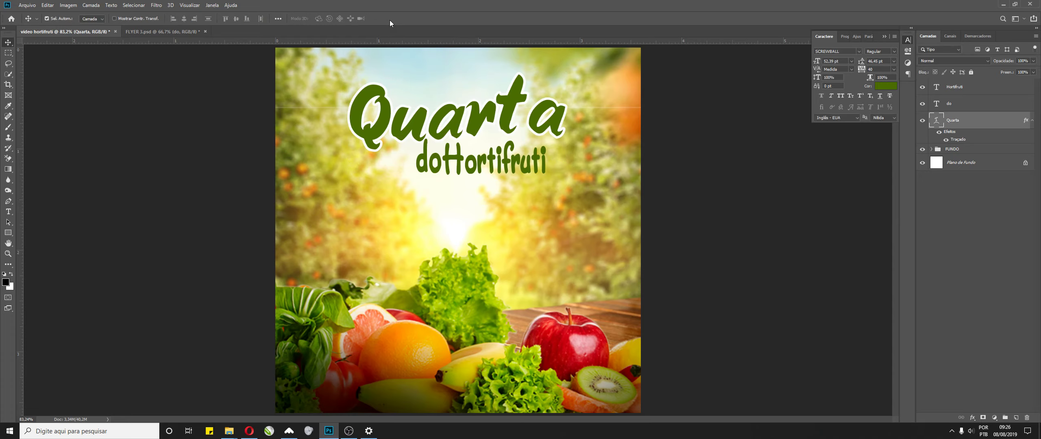
mouse_move(438, 168)
left_mouse_down()
mouse_move(415, 157)
mouse_move(458, 161)
left_mouse_up()
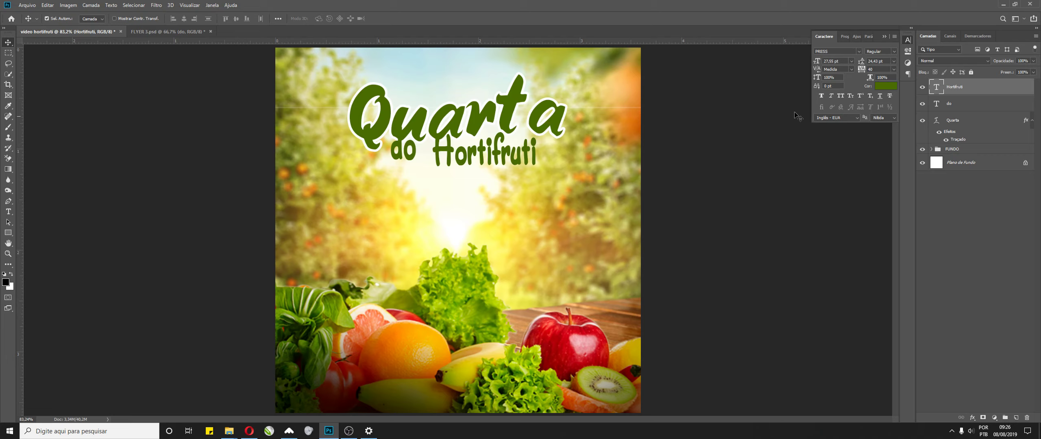
Step: Recolour Hortifruti with an orange sampled from the fruit and deepened to ce8802
left_click(887, 85)
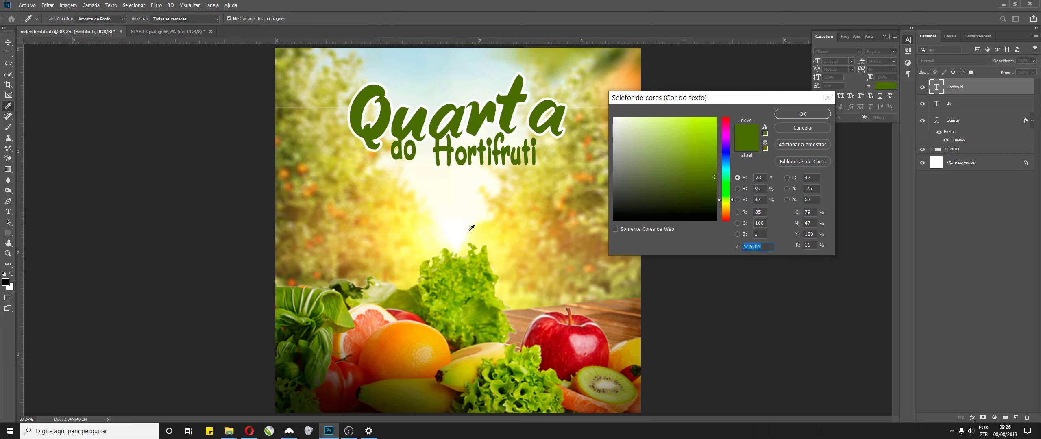
left_click(424, 337)
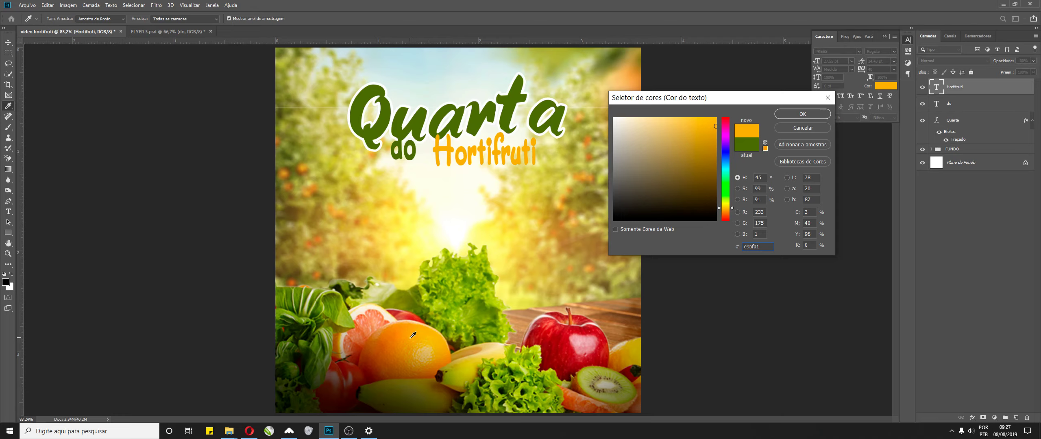
left_click(713, 139)
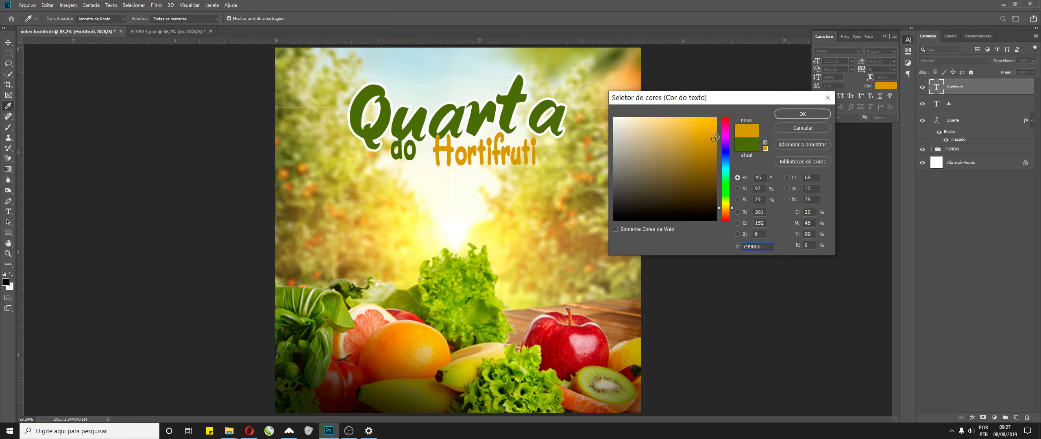
left_click(716, 137)
left_click(732, 209)
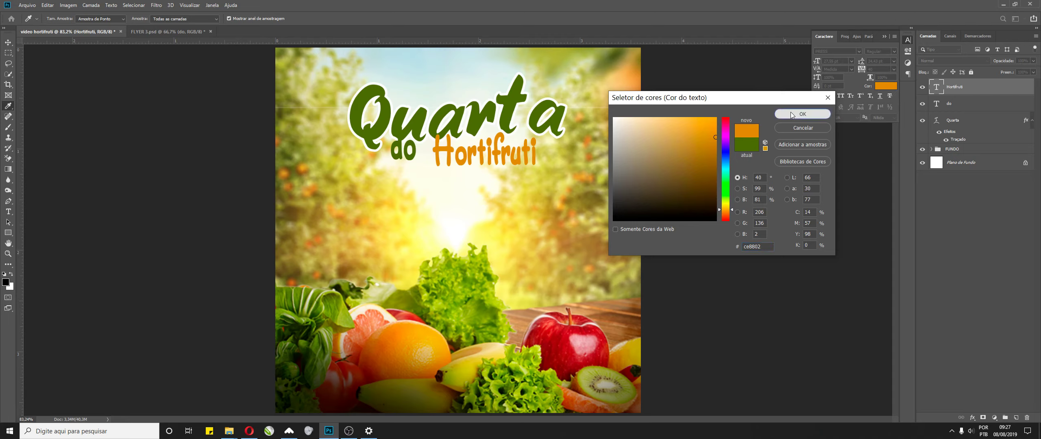
left_click_drag(765, 246, 736, 247)
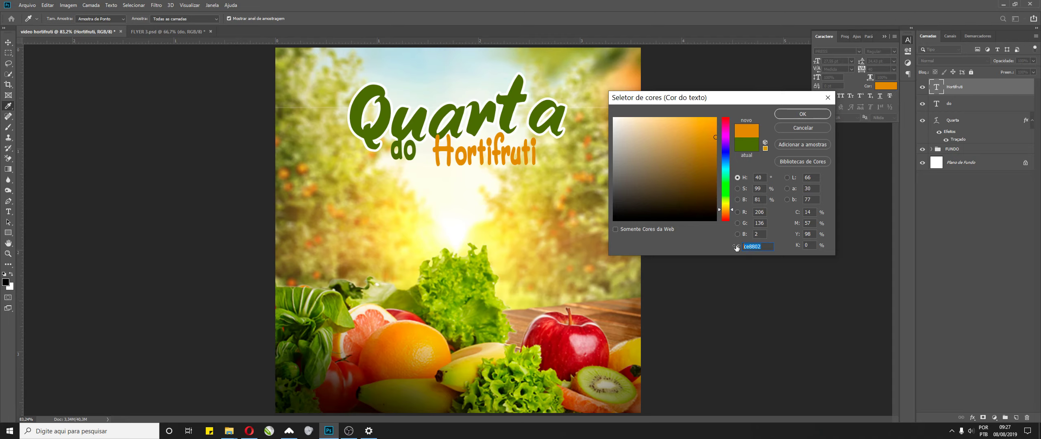
left_click(804, 116)
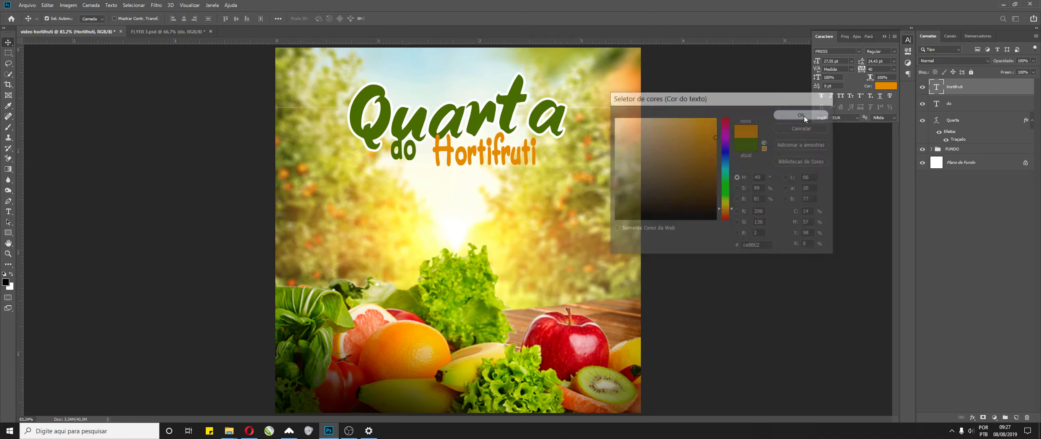
Step: Give the 'do' text the same ce8802 orange
left_click(413, 159)
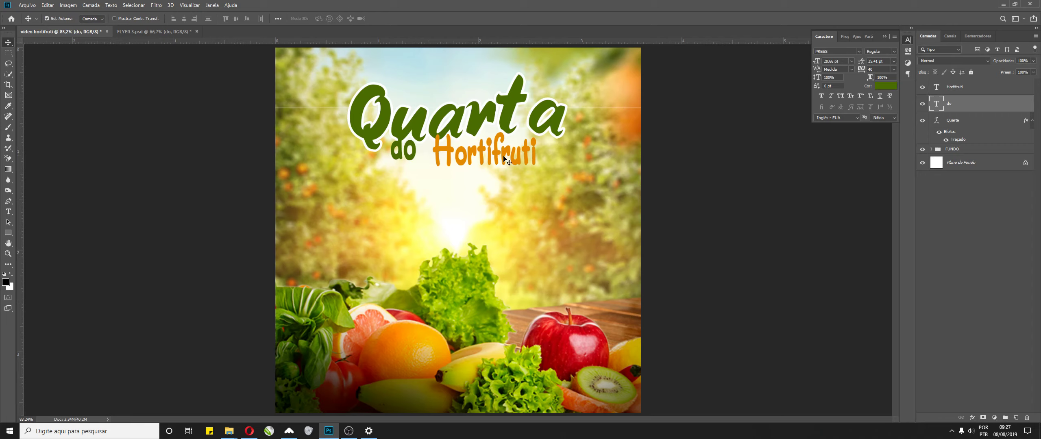
left_click(884, 86)
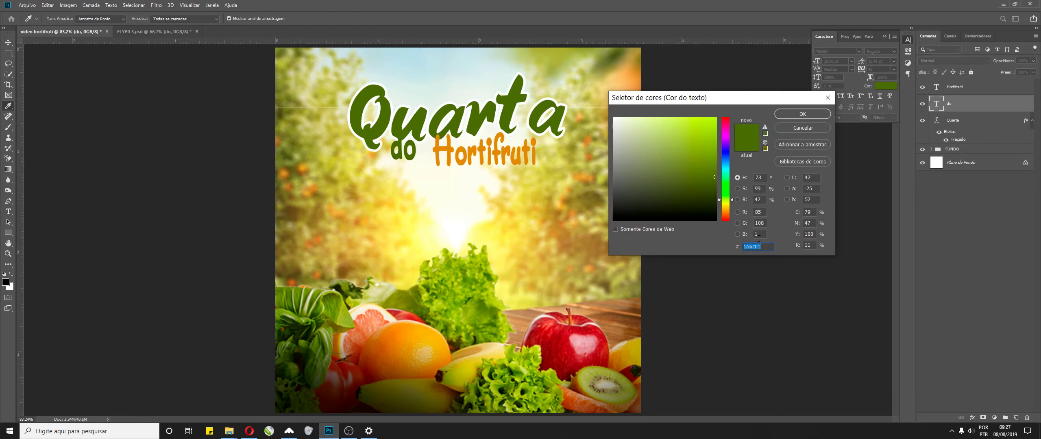
type("ce8802")
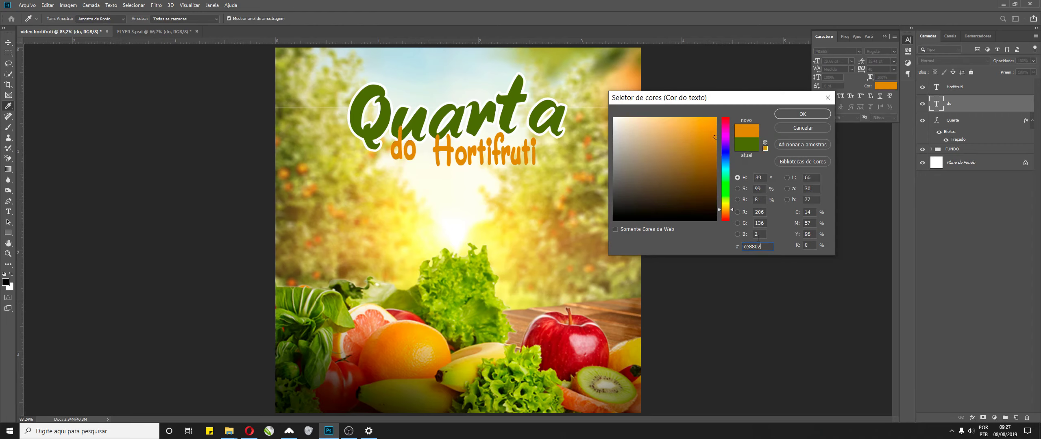
left_click(803, 114)
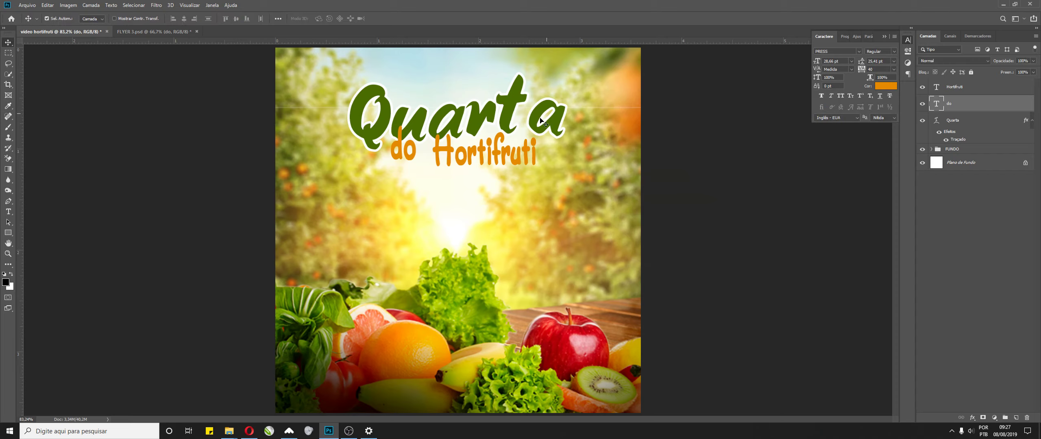
left_click(521, 158)
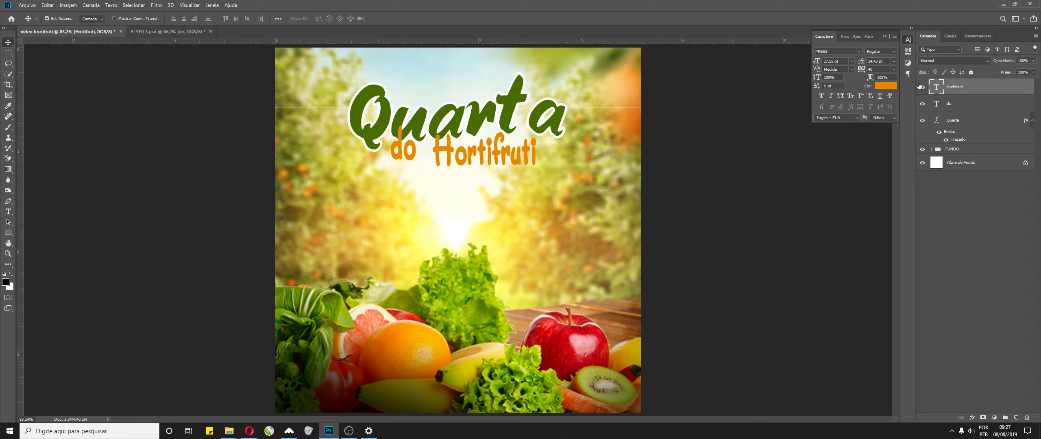
Step: Add a 3 px white stroke layer style to both Hortifruti and 'do'
double_click(991, 87)
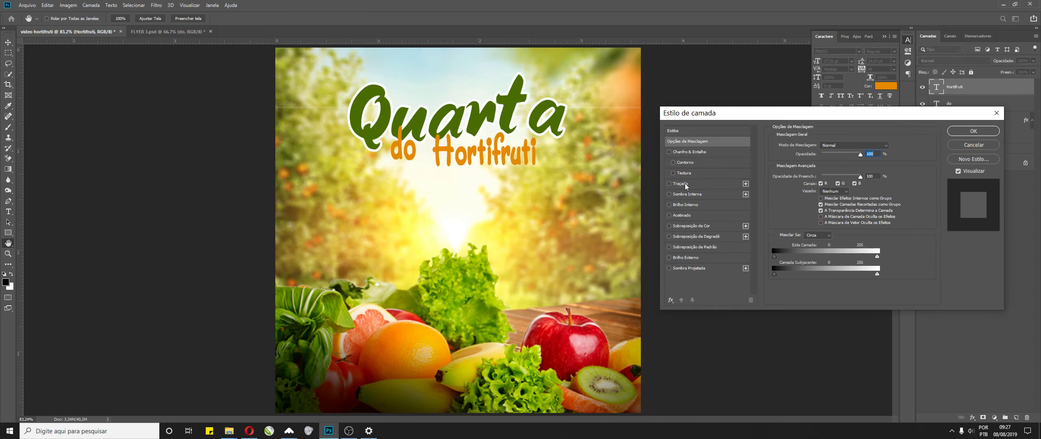
left_click(685, 184)
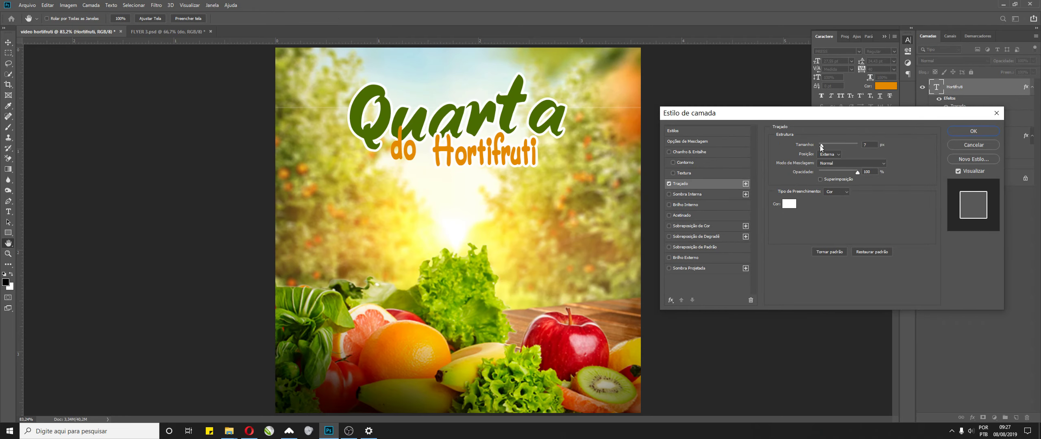
left_click_drag(821, 145, 820, 145)
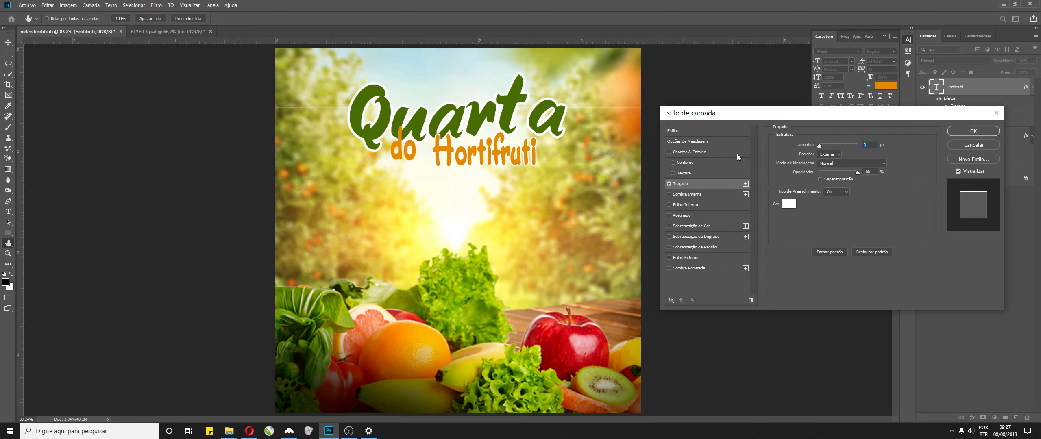
left_click(960, 133)
left_click(975, 122)
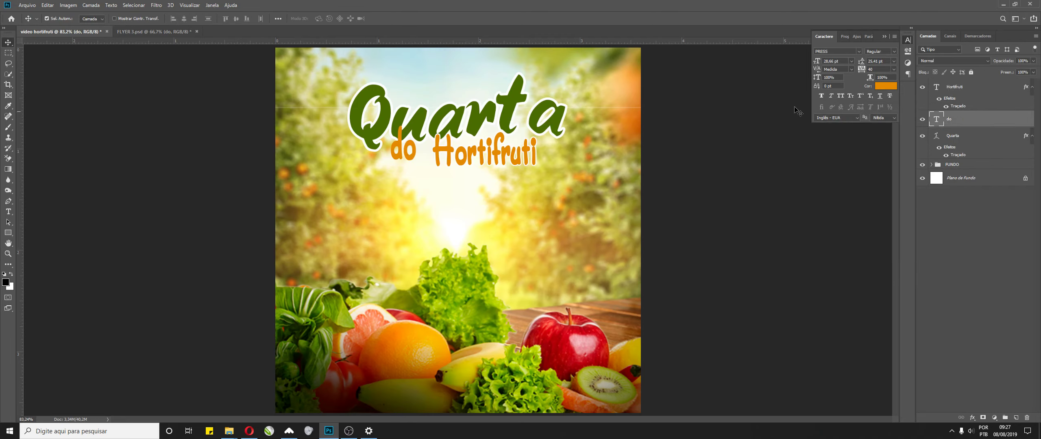
double_click(976, 122)
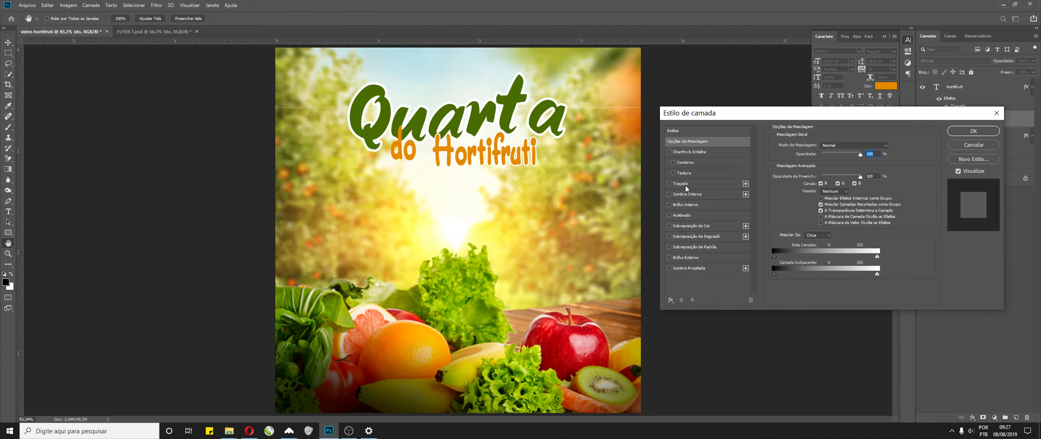
left_click(967, 132)
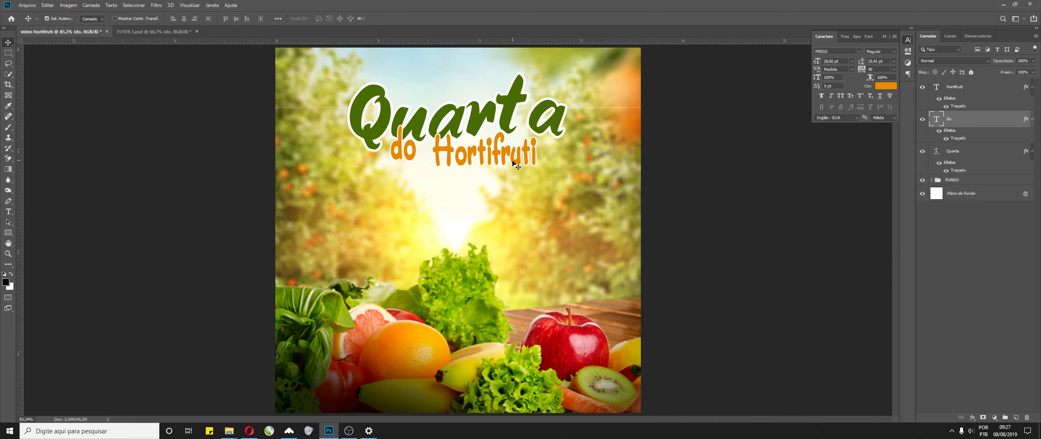
Step: Nudge Hortifruti up beside 'do', set its tracking to 60, and stretch it wider horizontally
left_click_drag(510, 155, 513, 150)
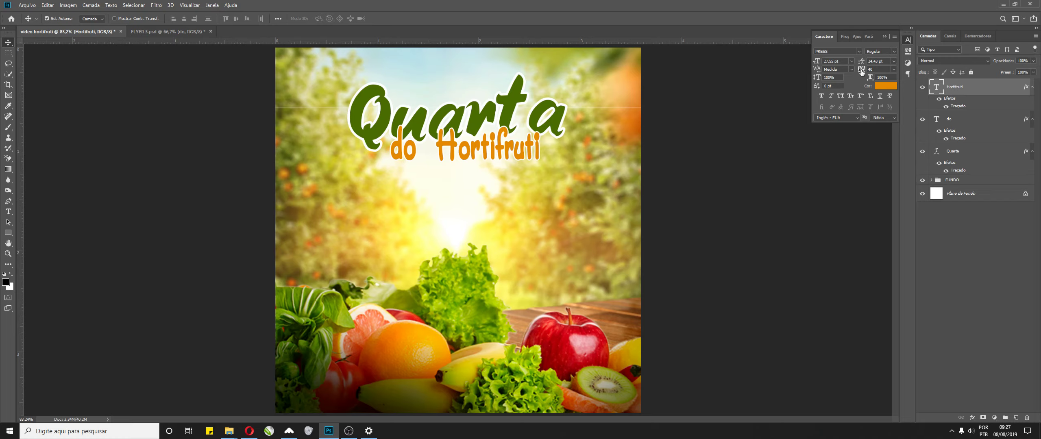
left_click_drag(861, 71, 863, 73)
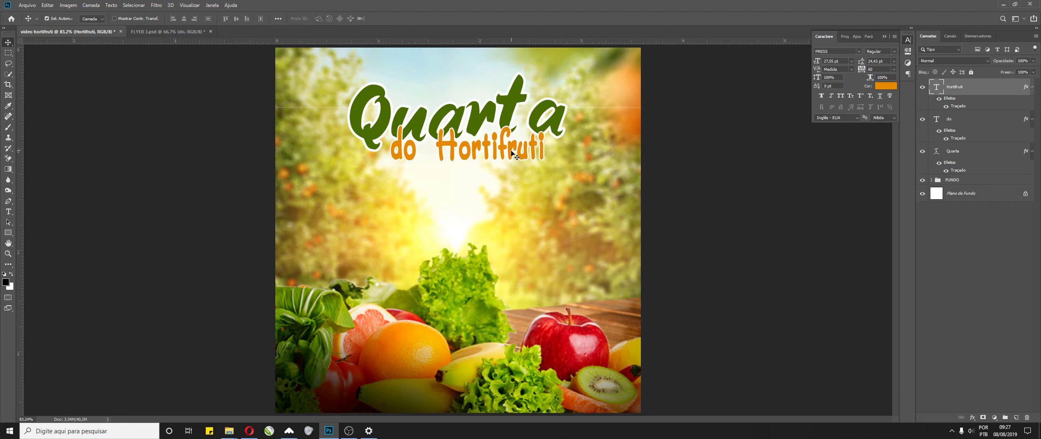
key("ctrl+t")
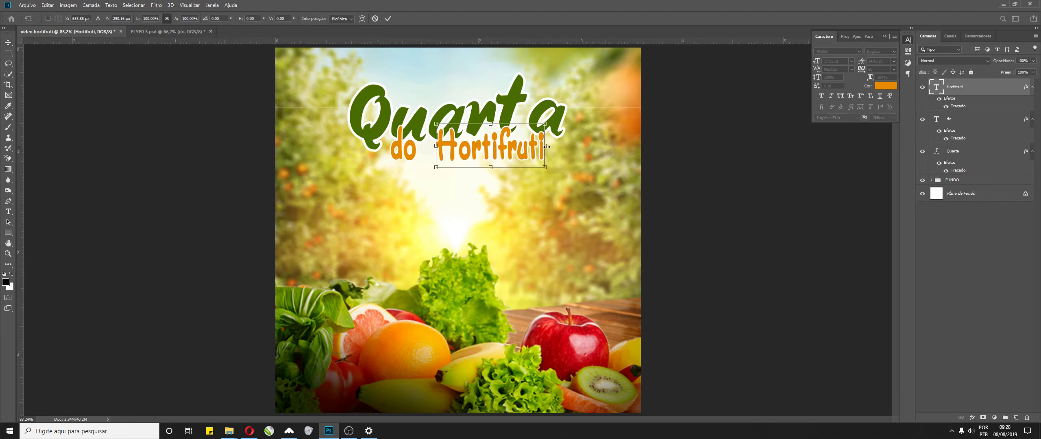
mouse_move(545, 146)
left_mouse_down()
mouse_move(577, 151)
mouse_move(499, 152)
left_mouse_up()
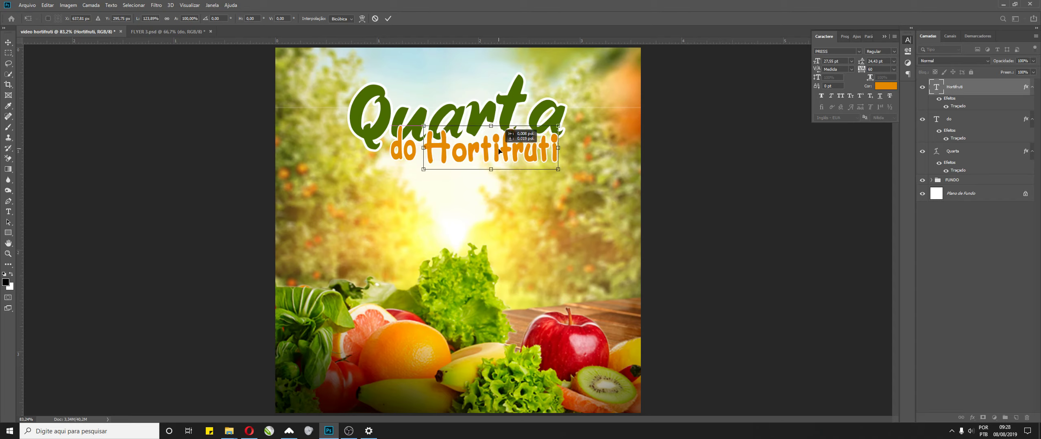
key("Return")
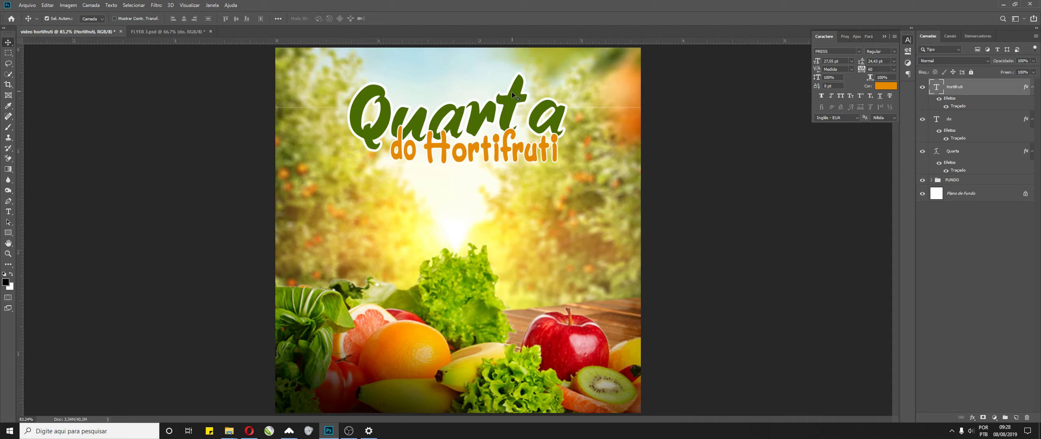
Step: Duplicate the Quarta title layer and rasterize the copy
left_click(514, 96)
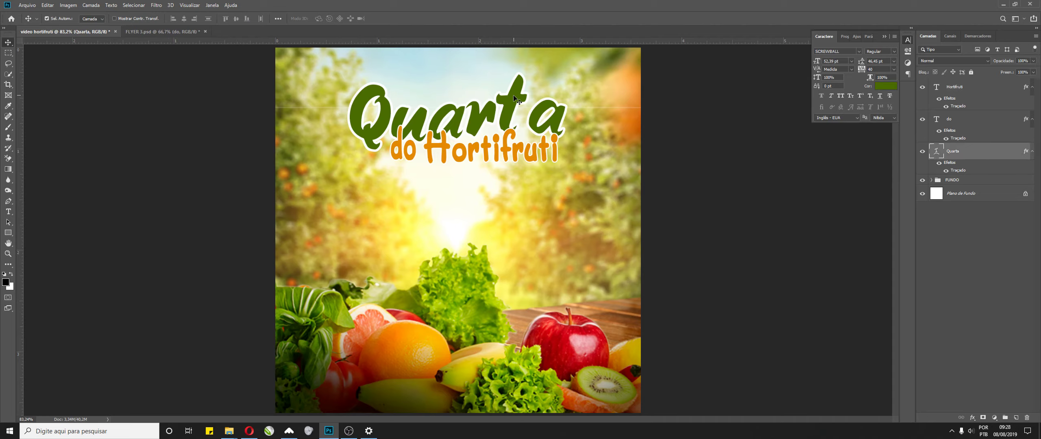
key("ctrl+j")
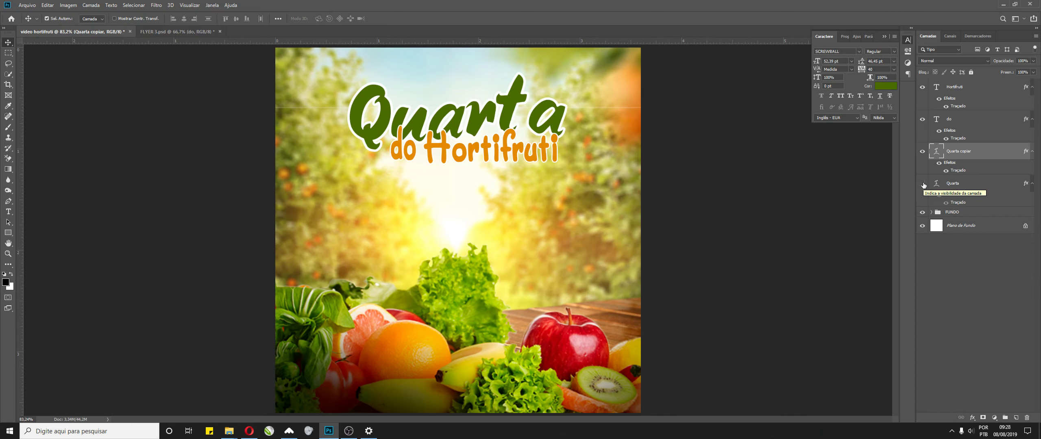
right_click(984, 152)
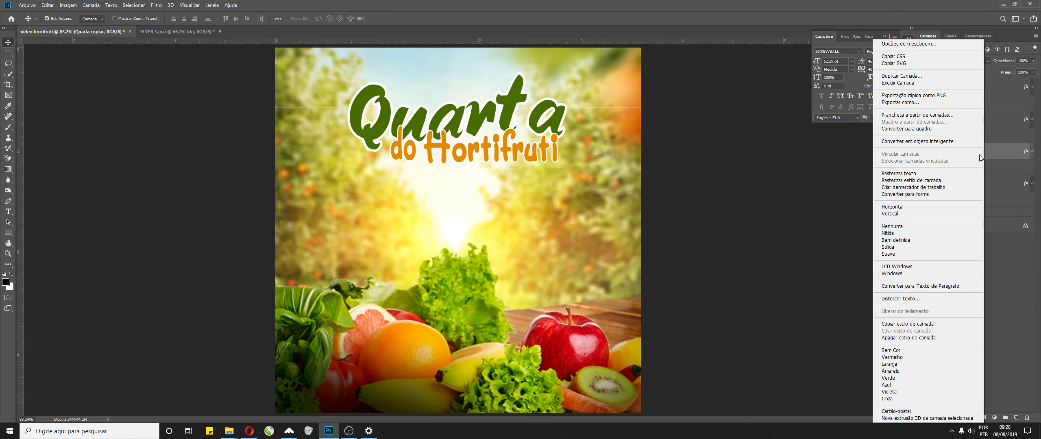
left_click(908, 174)
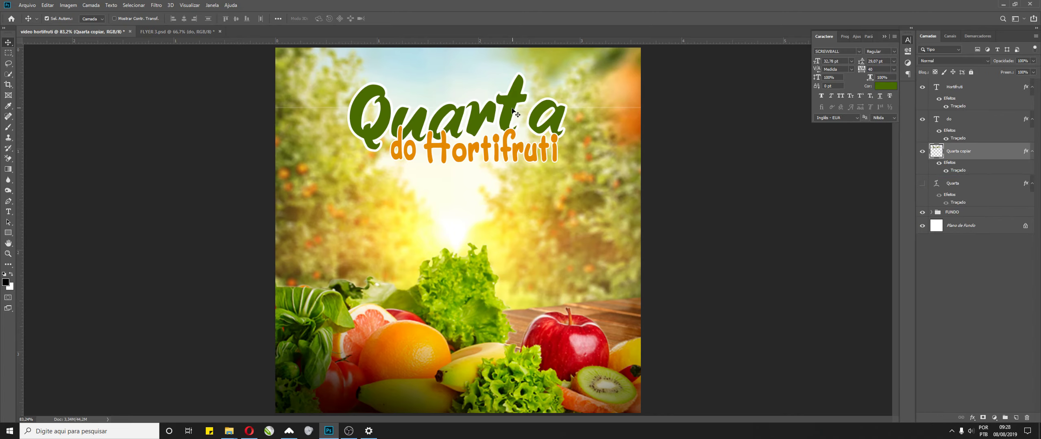
Step: Free-form warp the Quarta copiar layer by dragging its corner and edge handles
key("ctrl+t")
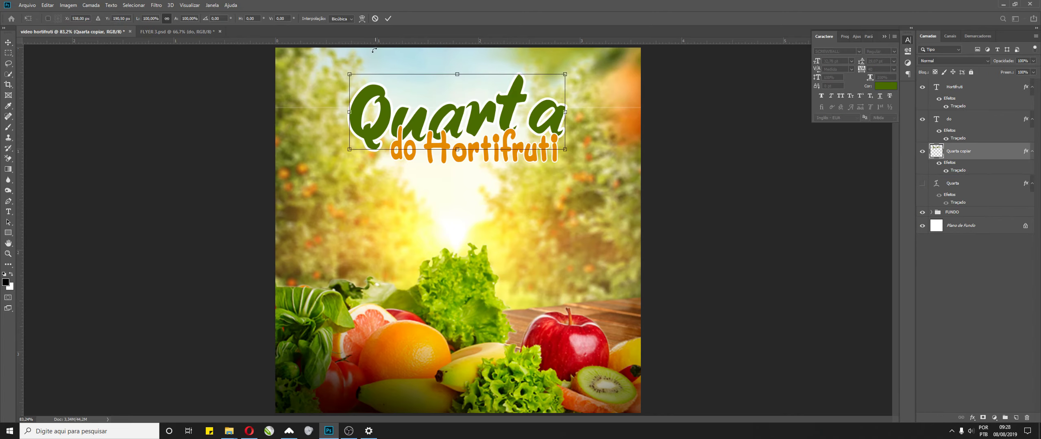
left_click(361, 20)
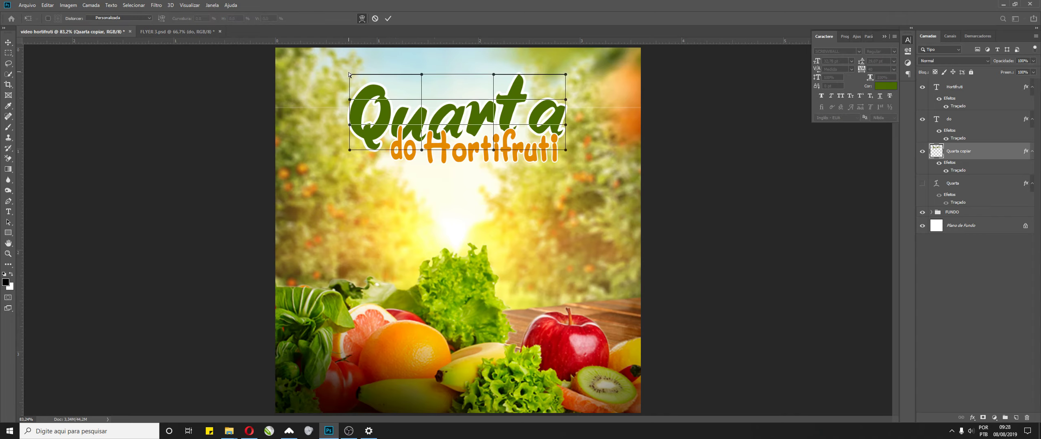
left_click_drag(349, 74, 332, 74)
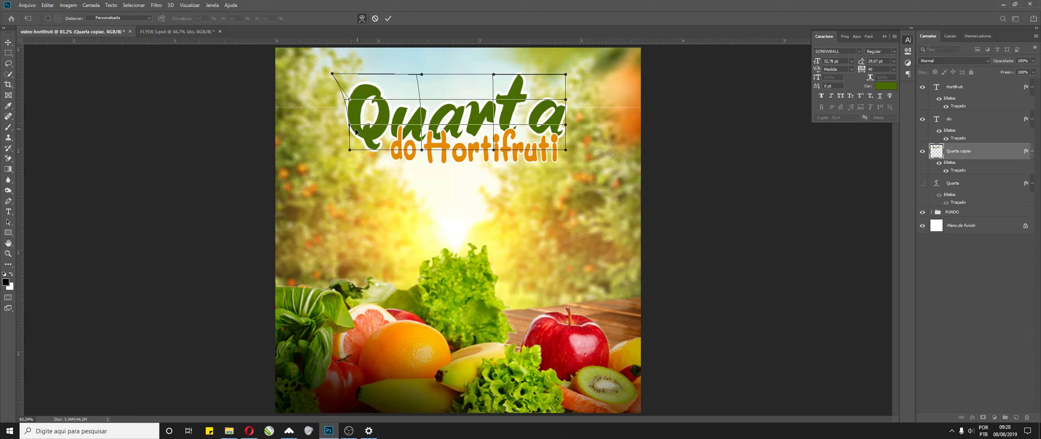
left_click_drag(356, 131, 355, 128)
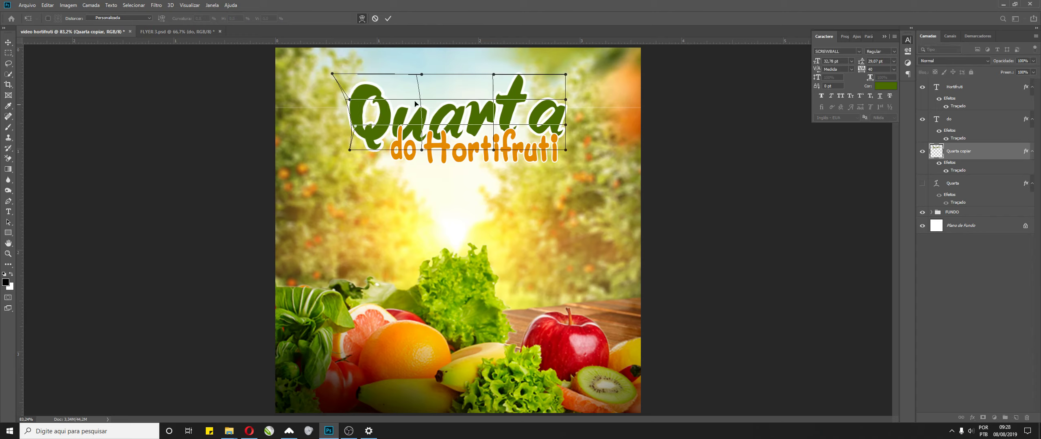
left_click_drag(515, 81, 503, 79)
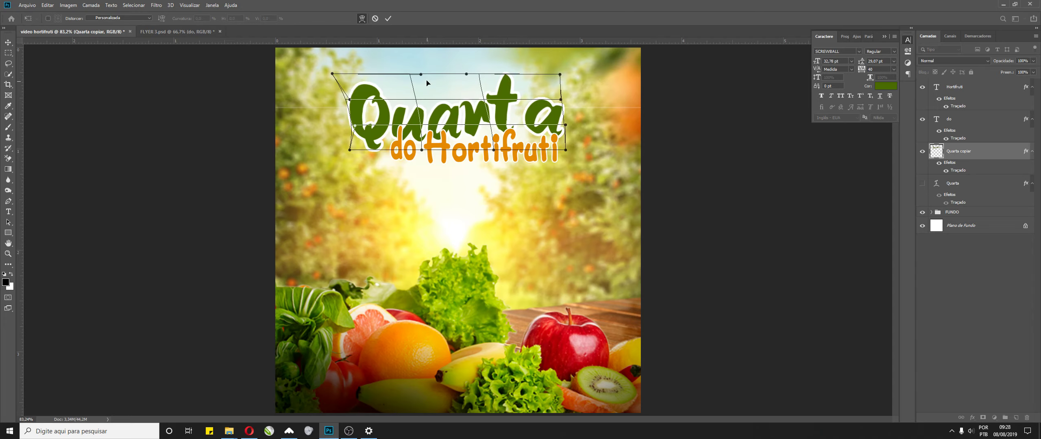
left_click_drag(421, 74, 412, 67)
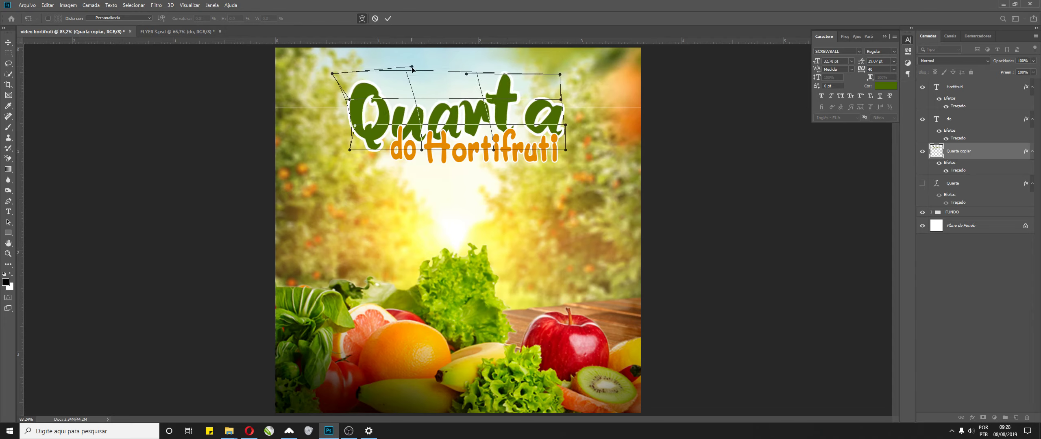
left_click_drag(566, 150, 567, 154)
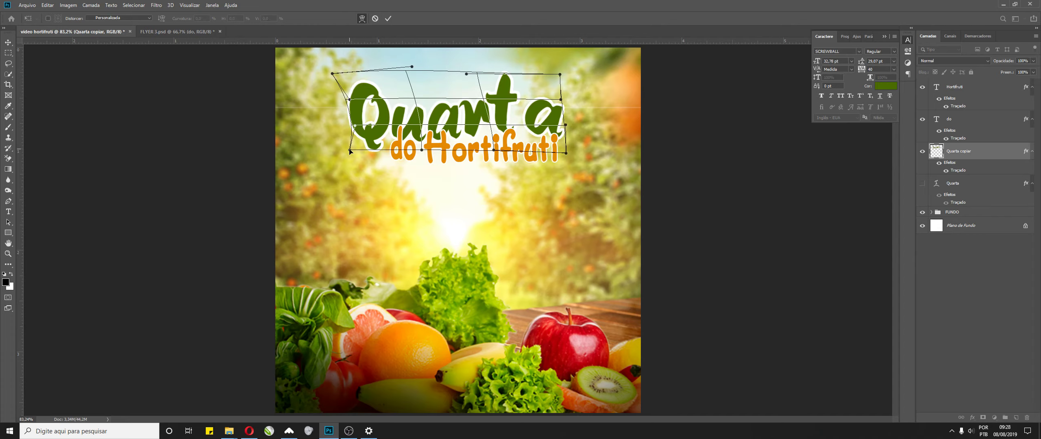
left_click_drag(350, 150, 354, 128)
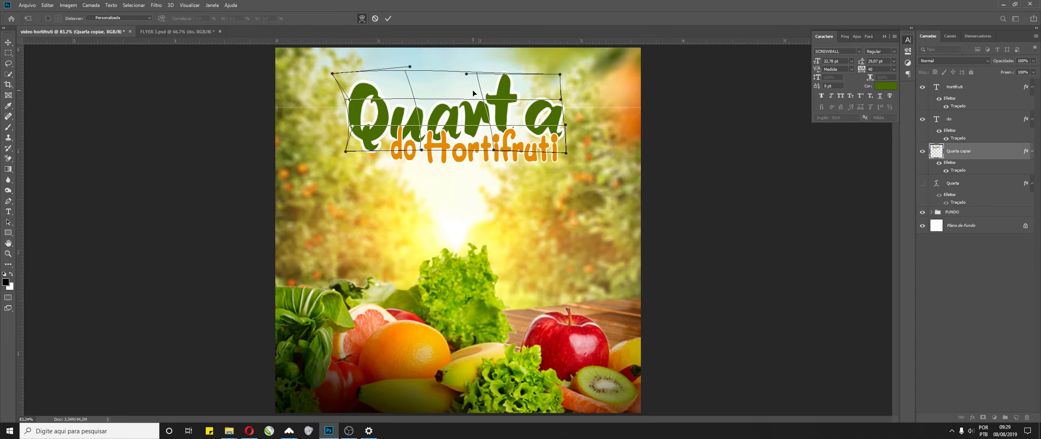
key("Return")
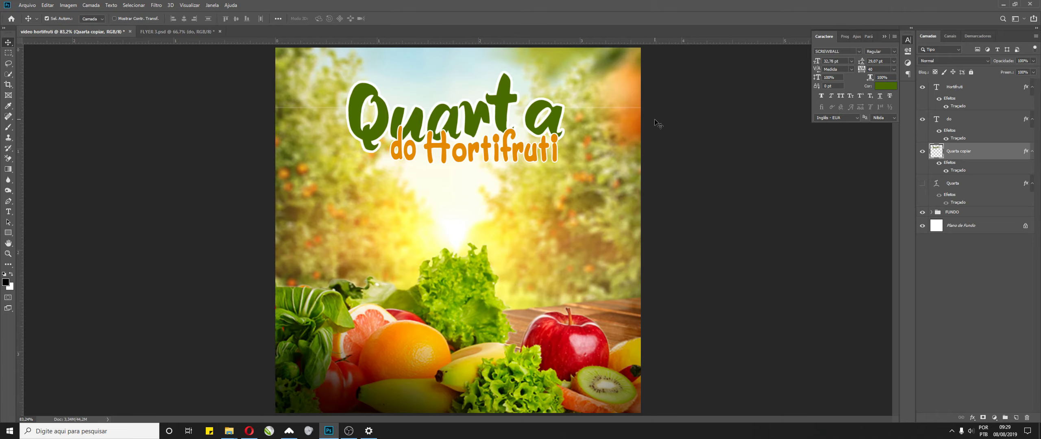
Step: Lasso the final 'a' of the warped title and copy it onto its own layer
left_click(9, 64)
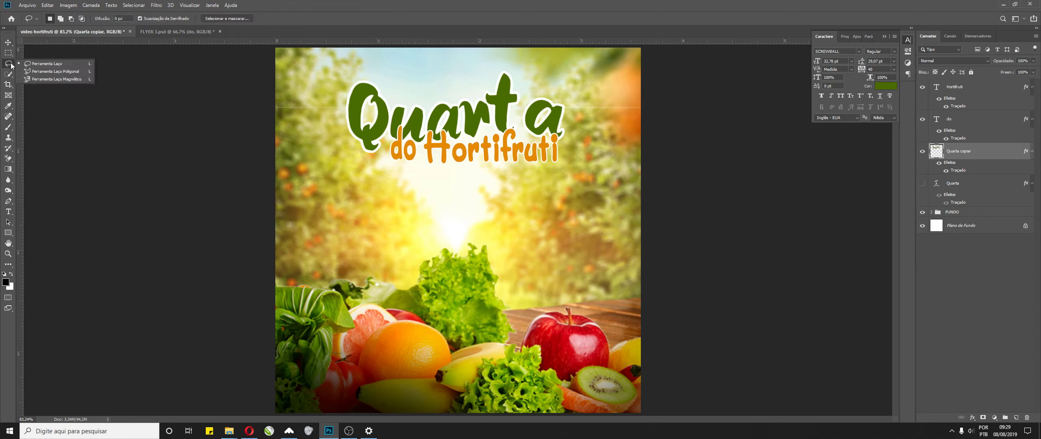
left_click(44, 64)
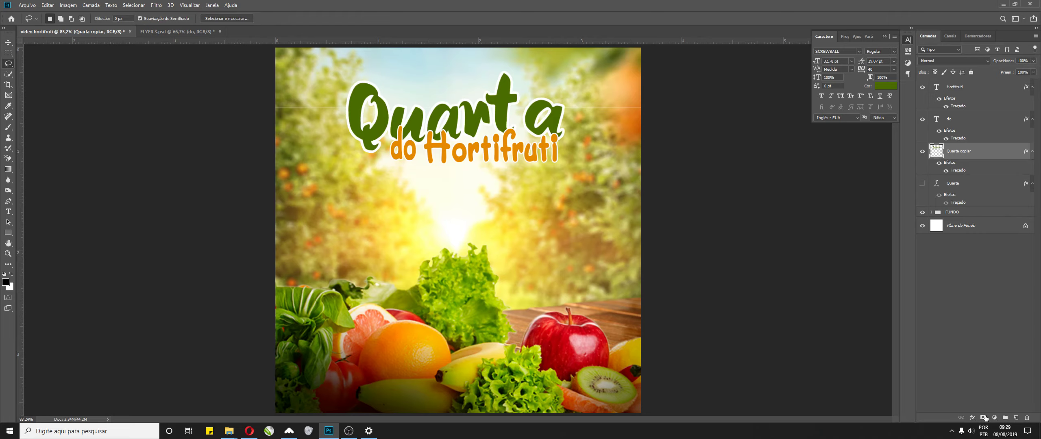
left_click(984, 418)
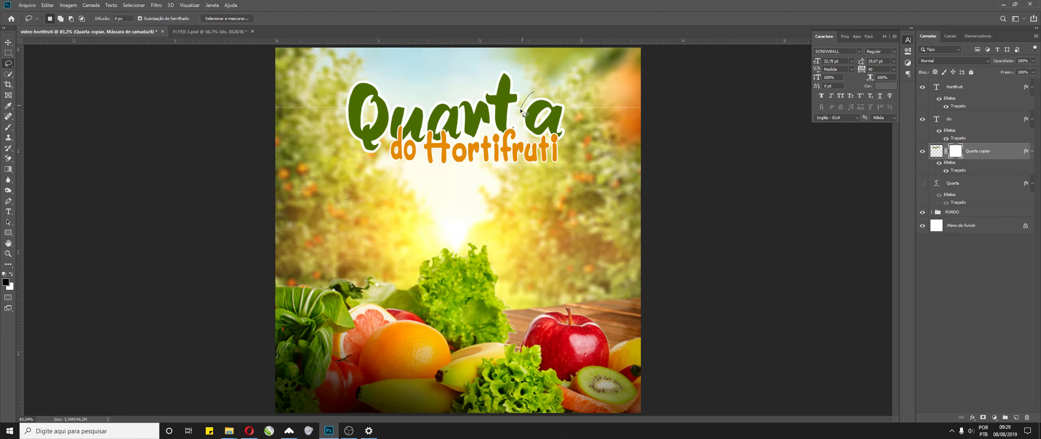
mouse_move(521, 109)
left_mouse_down()
mouse_move(520, 126)
mouse_move(555, 150)
left_mouse_up()
left_click_drag(573, 116, 528, 96)
left_click(938, 151)
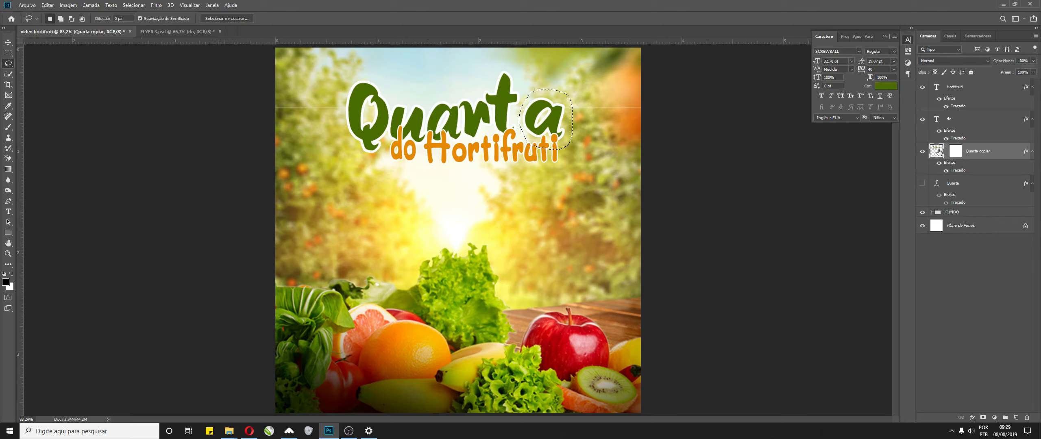
key("ctrl+j")
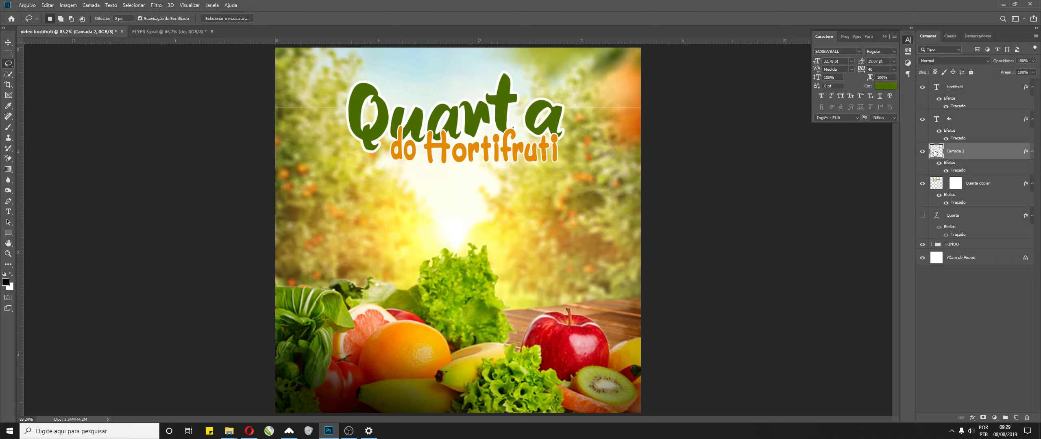
Step: Paint out the original 'a' on the Quarta copiar layer mask with a full-opacity brush
left_click(923, 184)
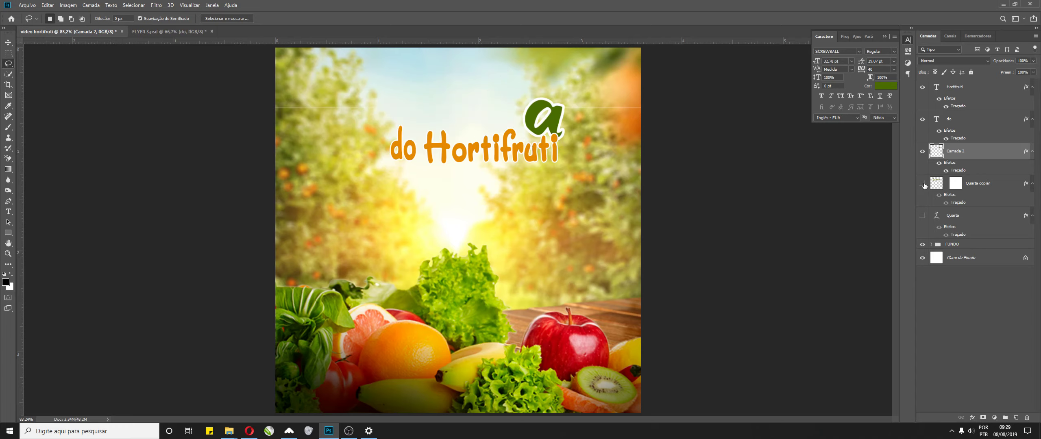
left_click(923, 184)
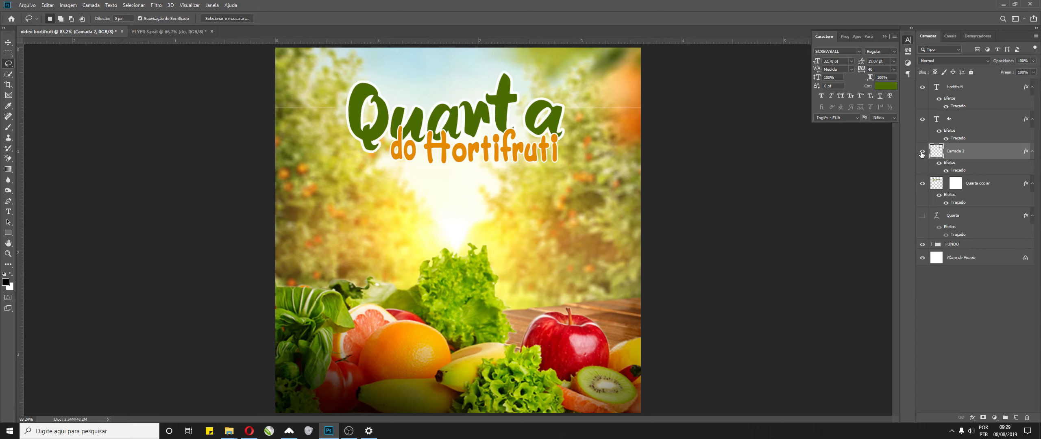
left_click(923, 151)
left_click(956, 184)
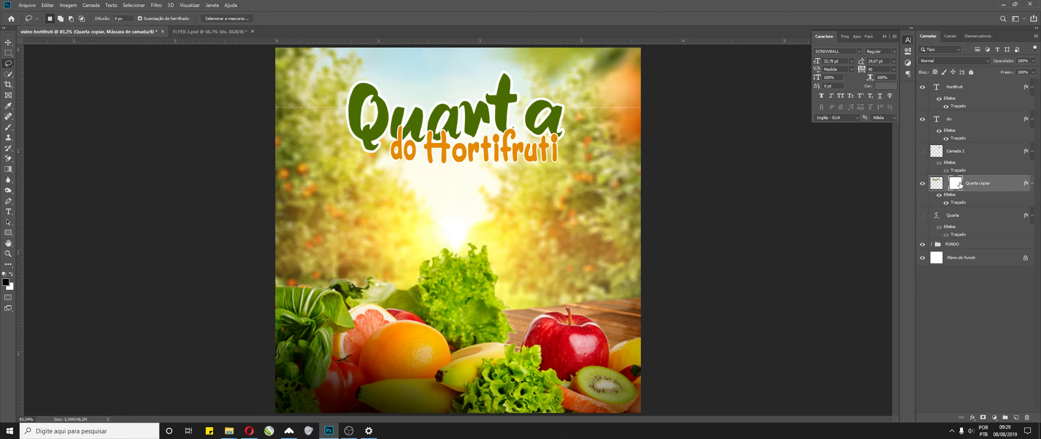
key("b")
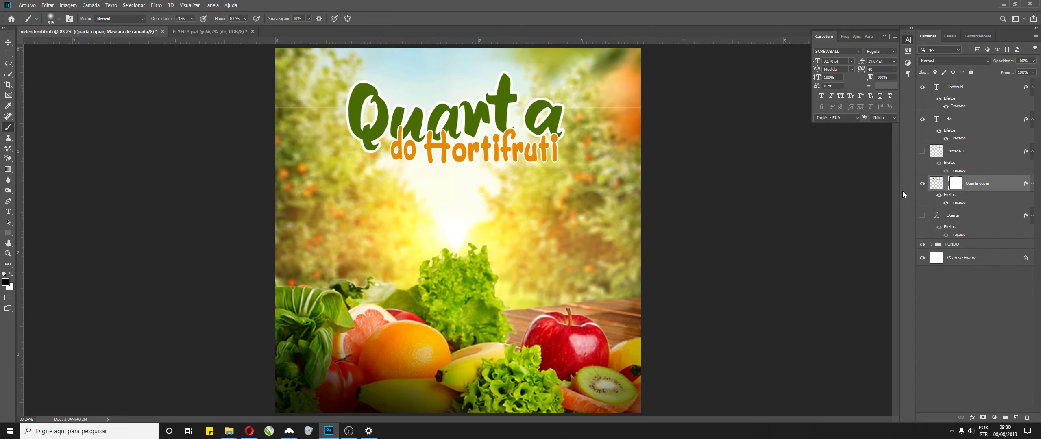
left_click_drag(598, 136, 553, 136)
key("0")
mouse_move(558, 152)
left_mouse_down()
mouse_move(529, 146)
mouse_move(556, 114)
left_mouse_up()
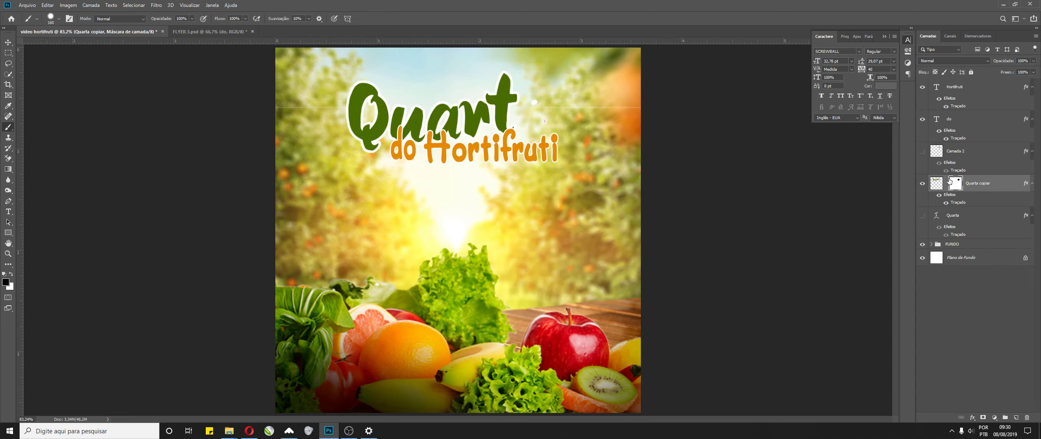
Step: Move the separated 'a' left toward Quart, then hide the copies and show the original Quarta text
left_click(8, 43)
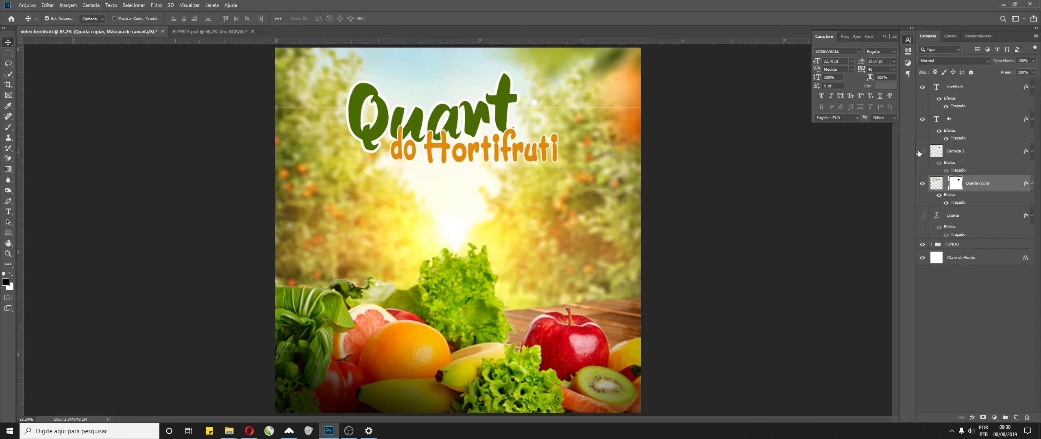
left_click(922, 151)
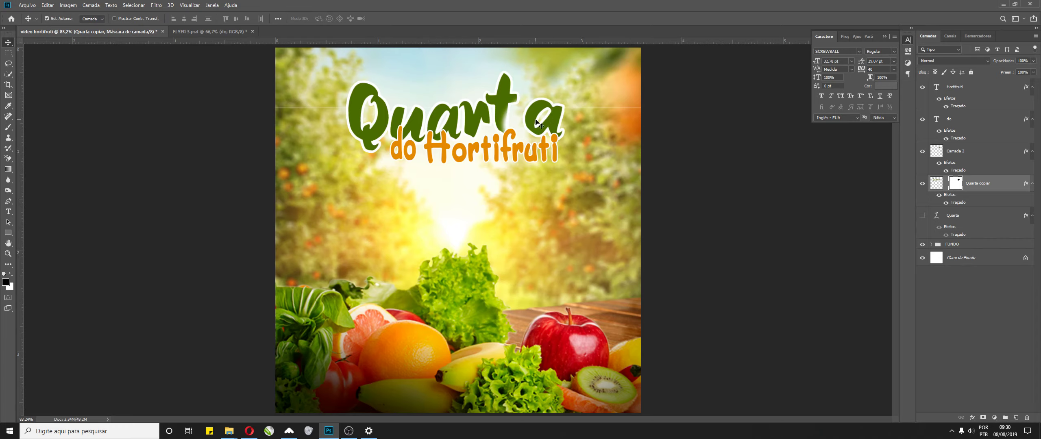
left_click(555, 125)
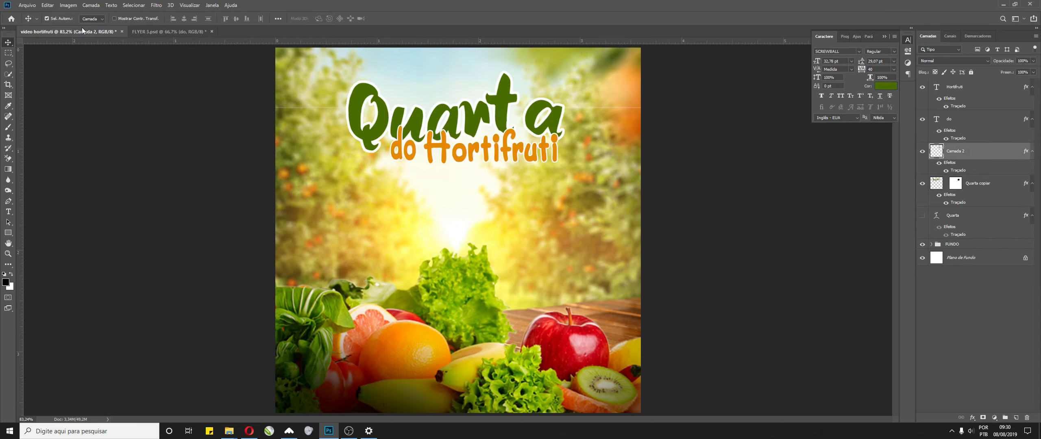
left_click(556, 121)
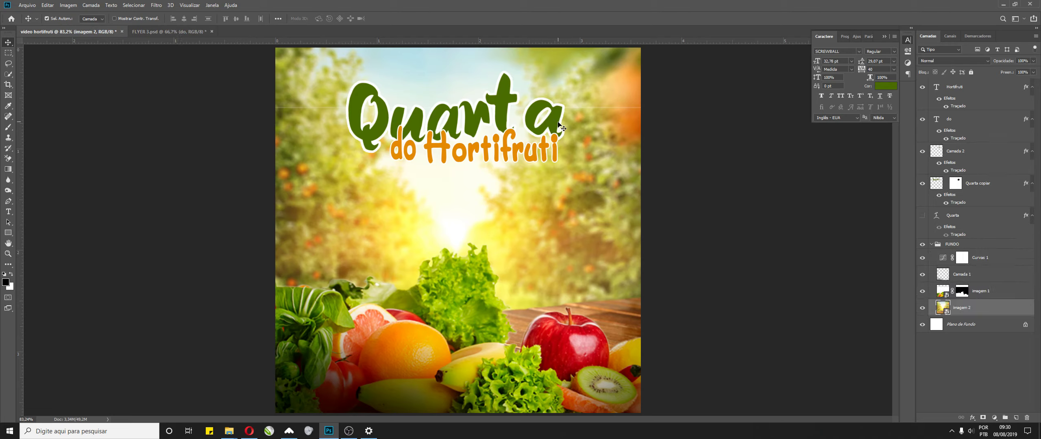
left_click_drag(556, 121, 548, 118)
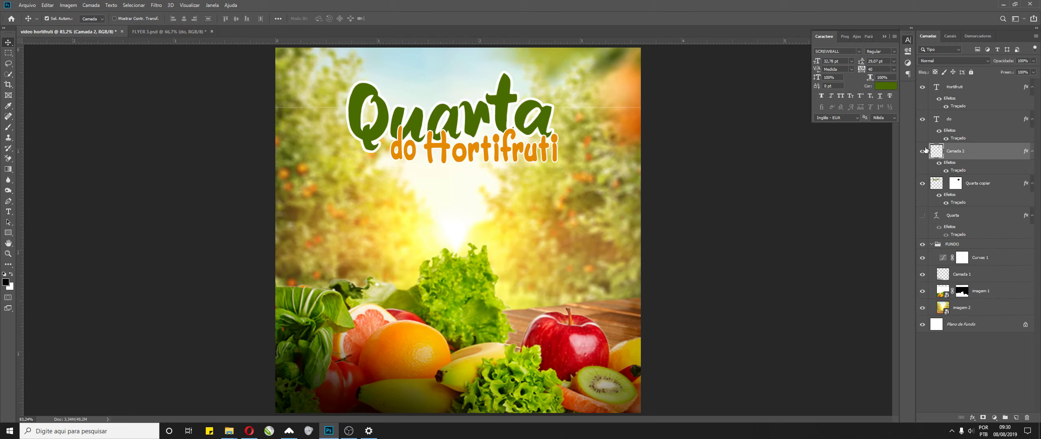
left_click_drag(922, 151, 923, 183)
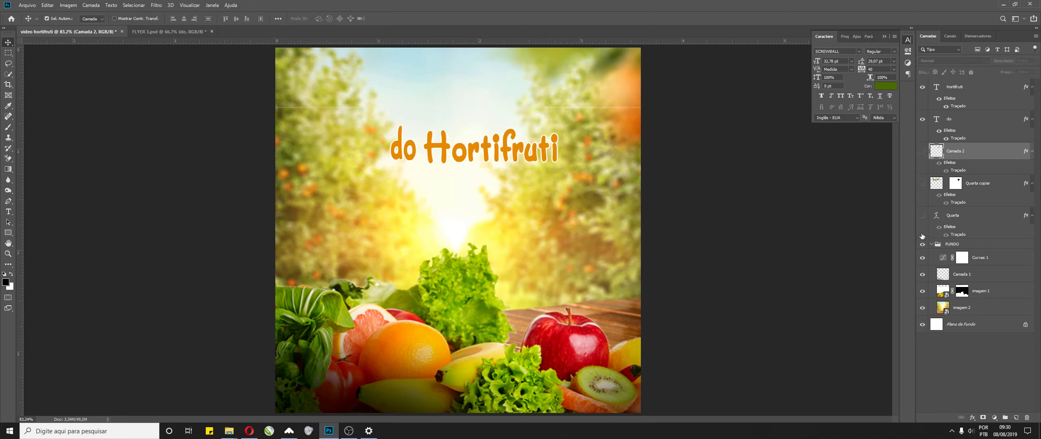
left_click(922, 216)
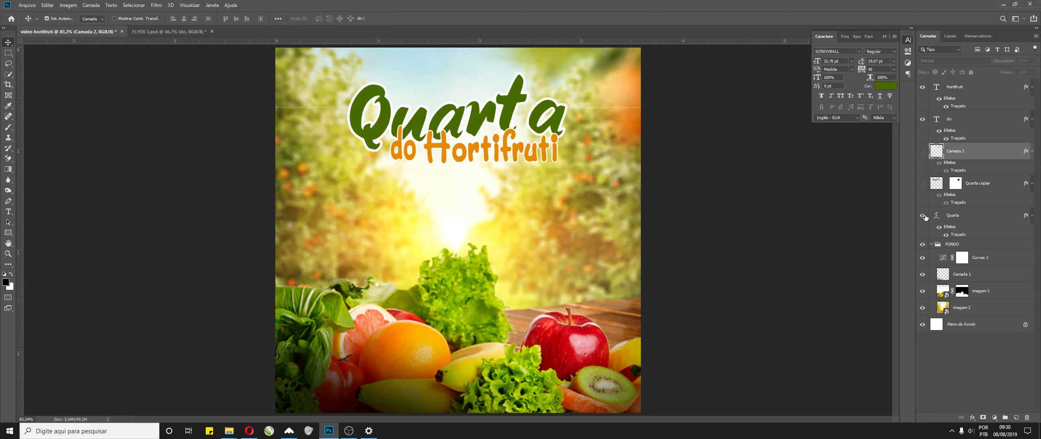
Step: Delete the final 'a' so the original title text reads 'Quart'
double_click(960, 216)
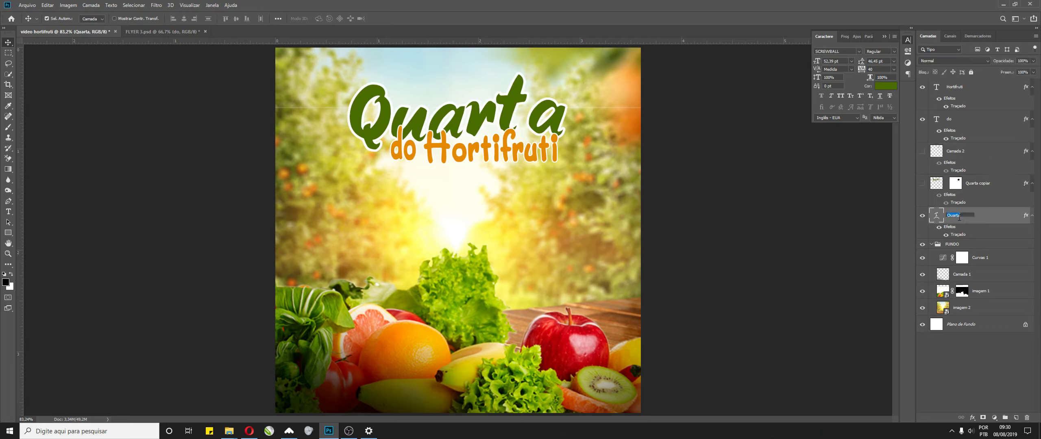
double_click(937, 216)
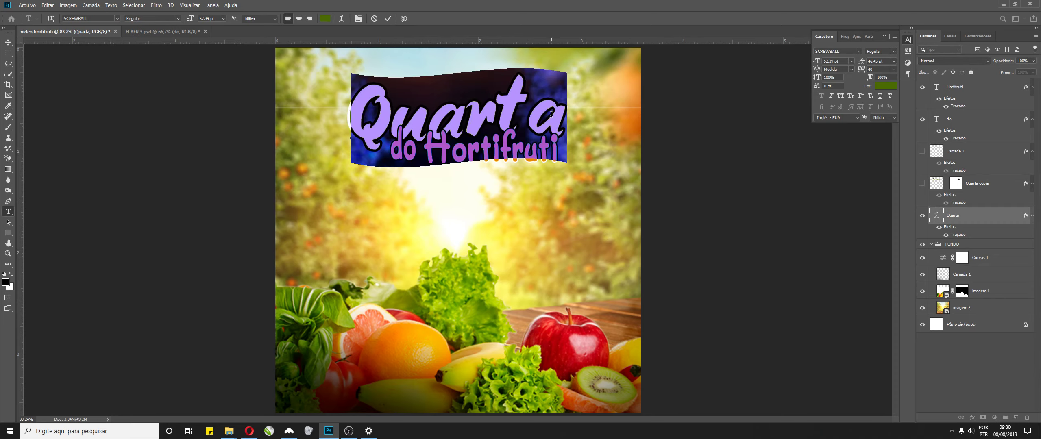
key("BackSpace")
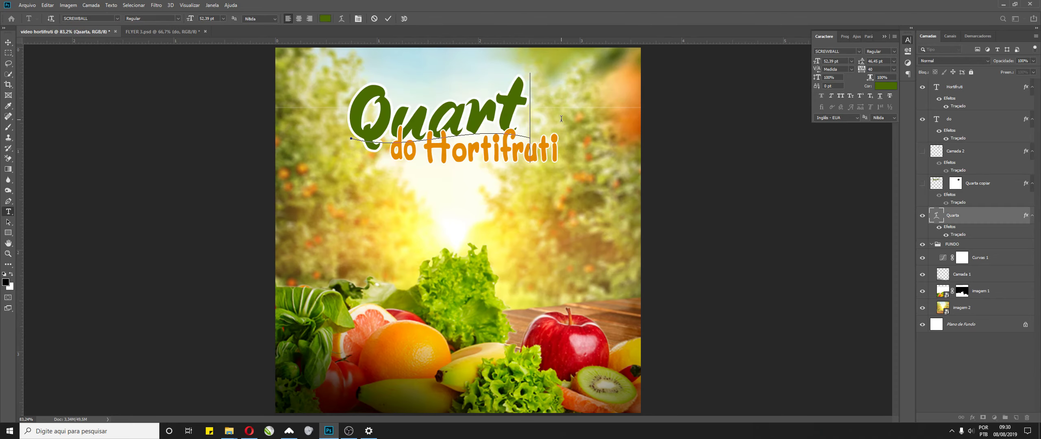
left_click(8, 43)
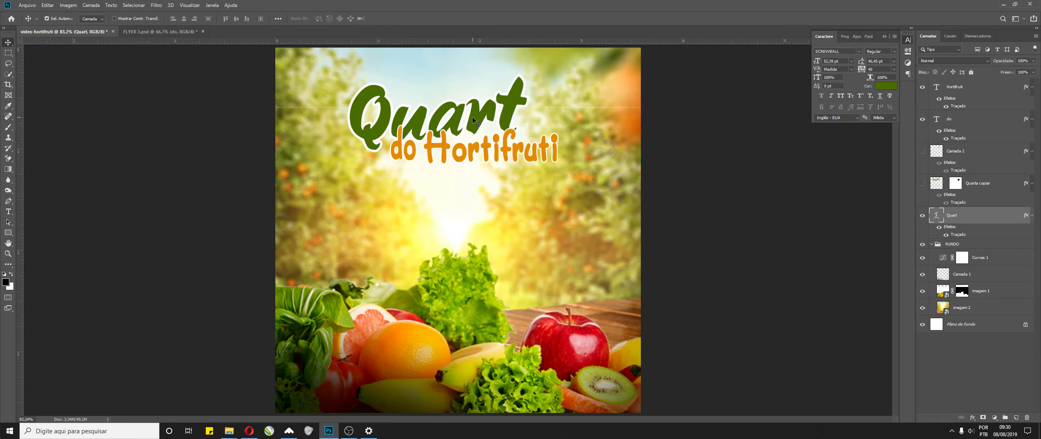
Step: Duplicate Quart into a new 'a' text layer and place it just right of Quart
left_click_drag(473, 119, 525, 210)
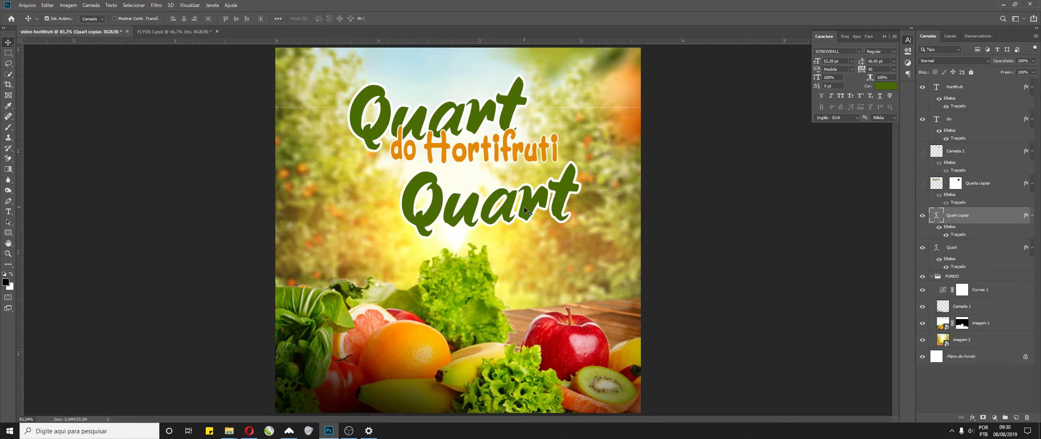
double_click(524, 208)
double_click(525, 206)
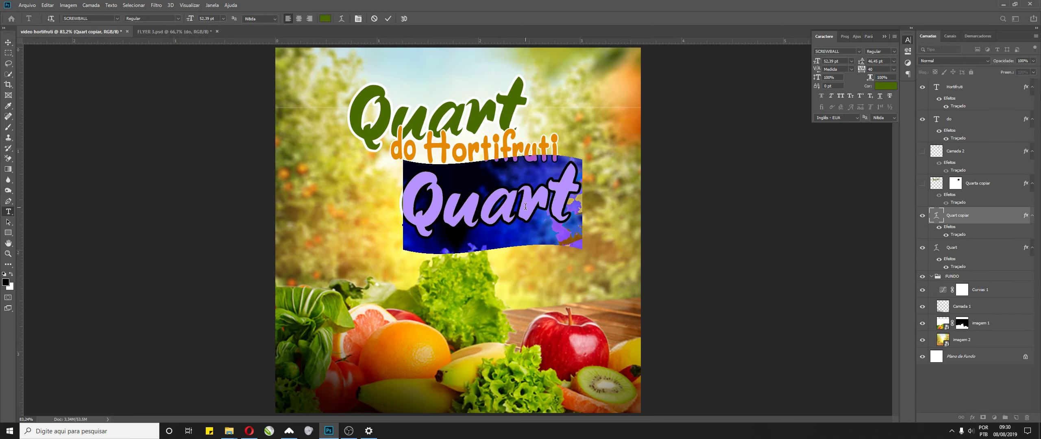
type("a")
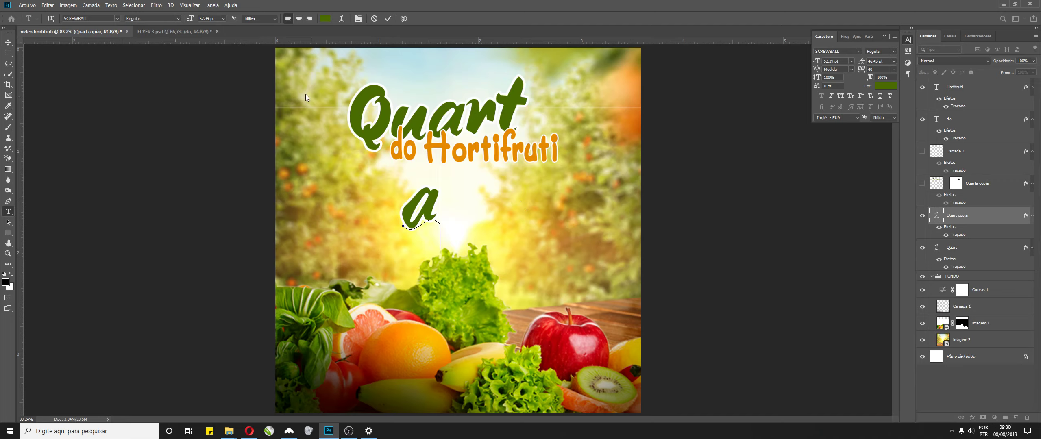
left_click(8, 43)
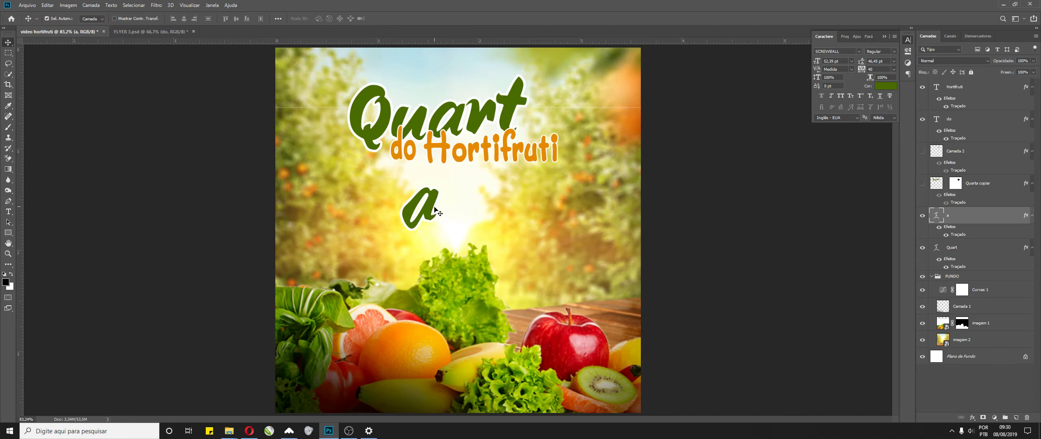
mouse_move(435, 204)
left_mouse_down()
mouse_move(543, 130)
mouse_move(549, 98)
left_mouse_up()
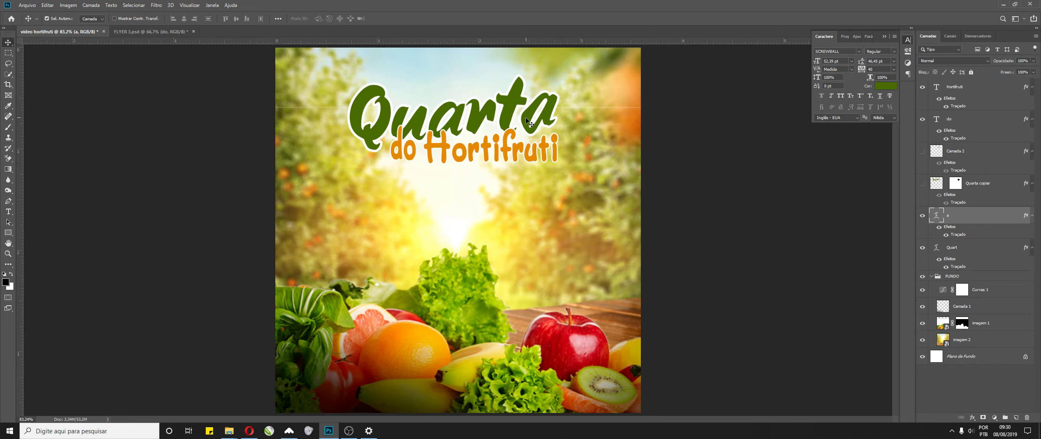
left_click(922, 151)
left_click(922, 152)
left_click_drag(546, 118, 561, 118)
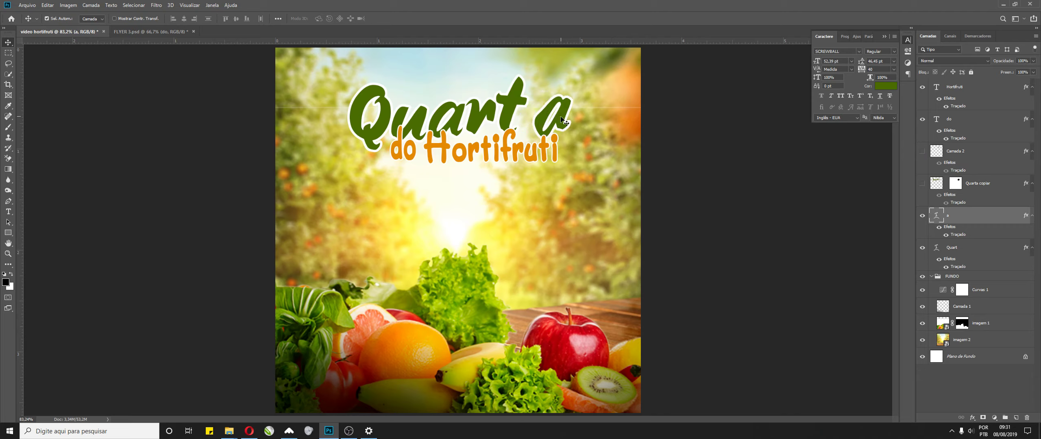
Step: Change the separate 'a' text to 'ta' and tighten its tracking to -120
key("t")
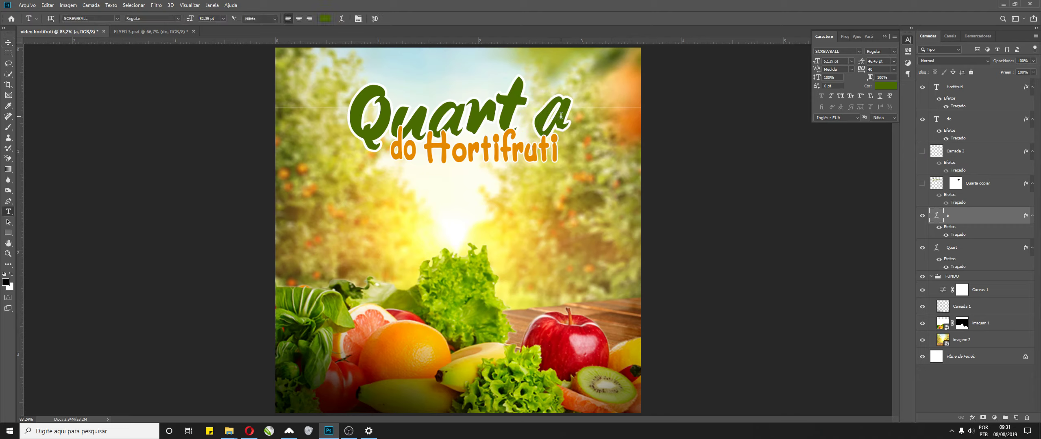
left_click(547, 114)
type("s")
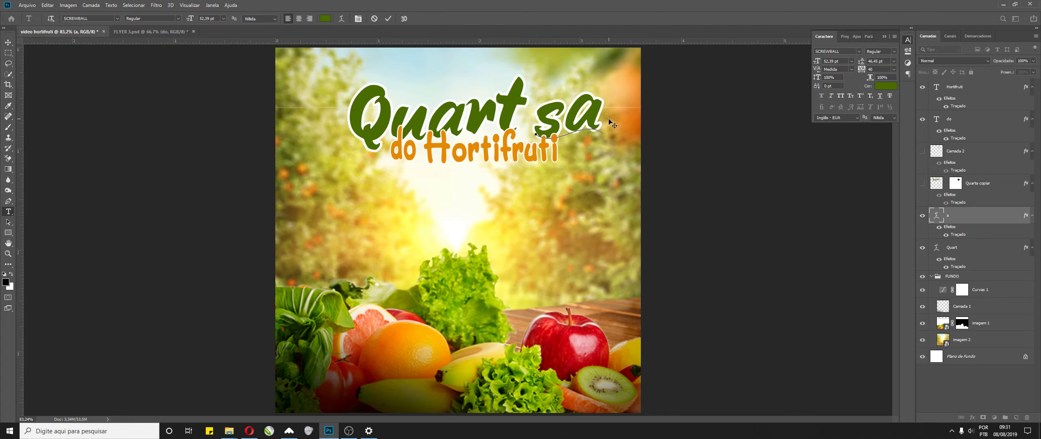
key("BackSpace")
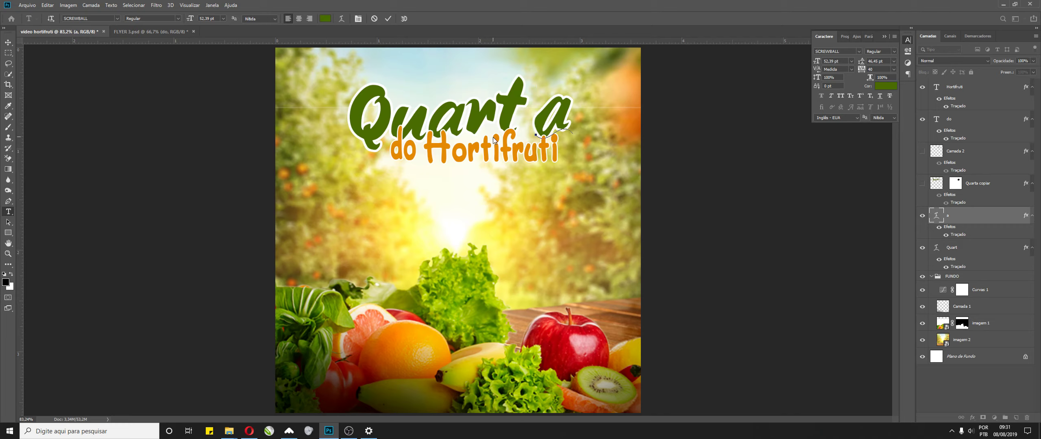
type("t")
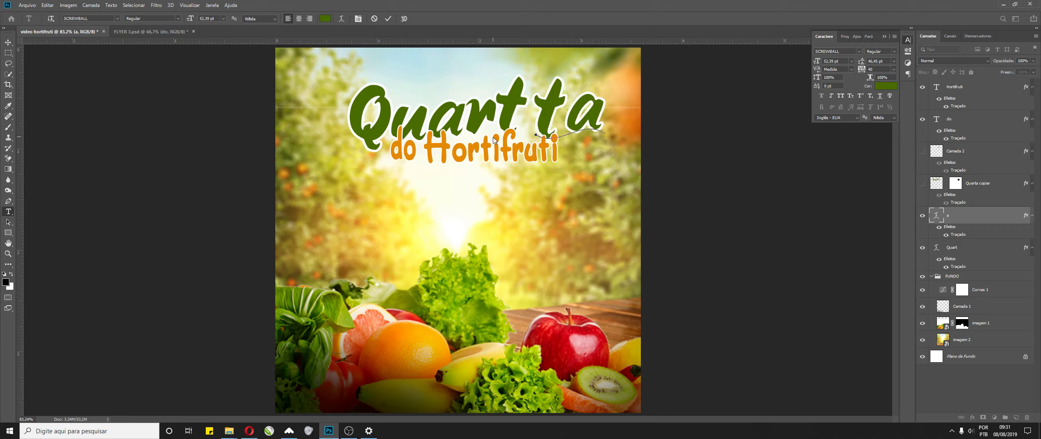
left_click(8, 42)
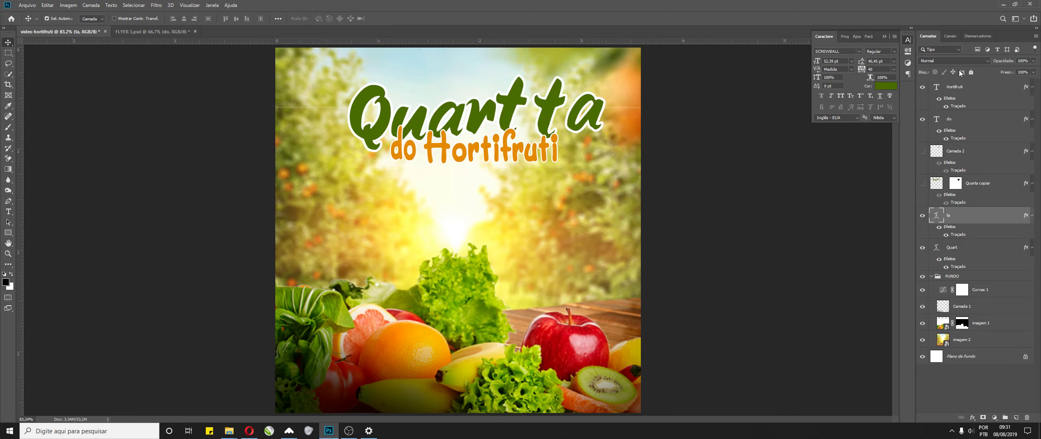
left_click_drag(865, 70, 861, 70)
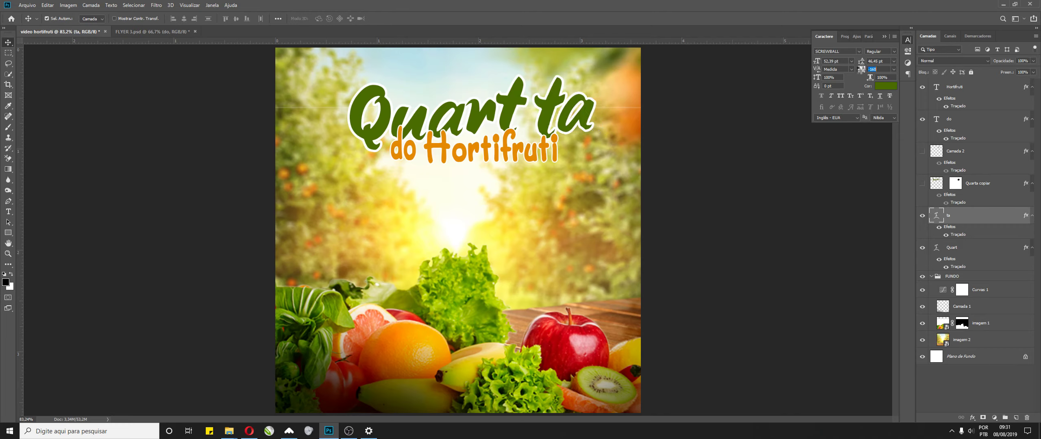
Step: Shorten Quart to 'Quar' and move 'ta' left against it to read Quarta
left_click(519, 104)
double_click(519, 105)
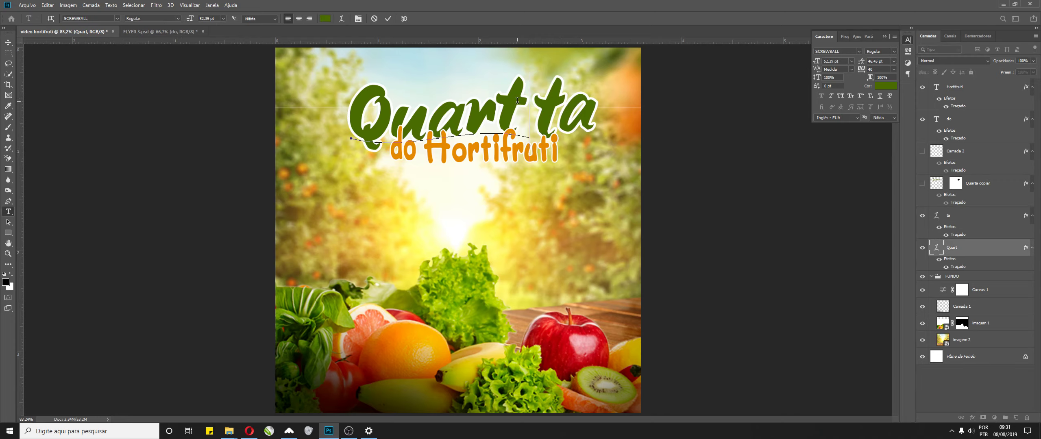
key("BackSpace")
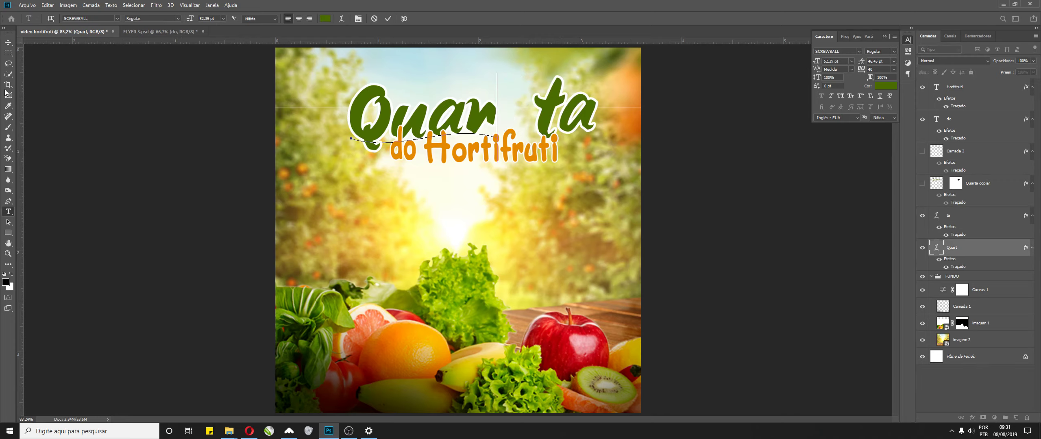
left_click(8, 42)
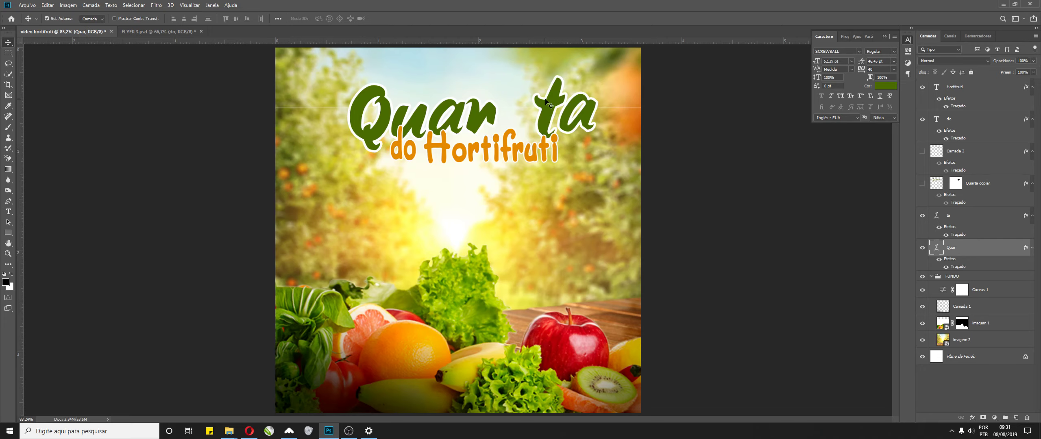
left_click_drag(547, 101, 508, 103)
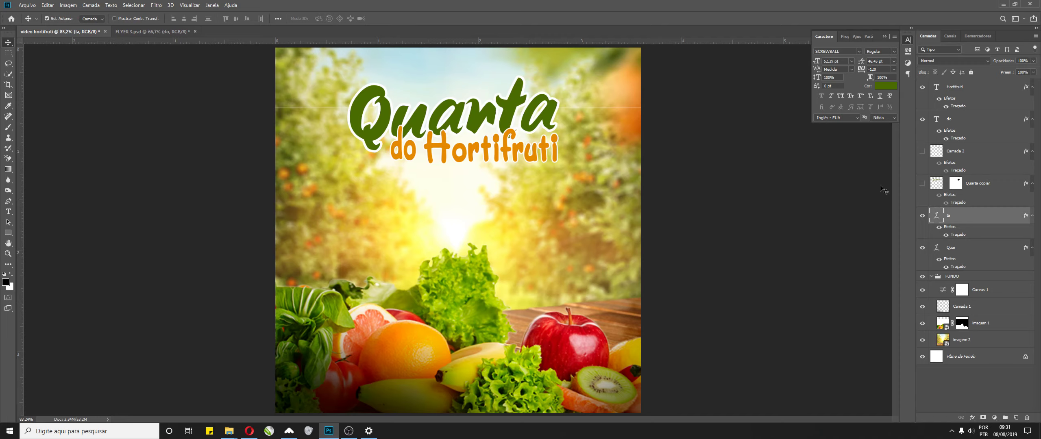
Step: Duplicate the Quar and ta layers, merge the copies into one Quarta layer, and hide the originals
left_click(923, 248)
left_click(923, 247)
left_click(957, 250, "ctrl")
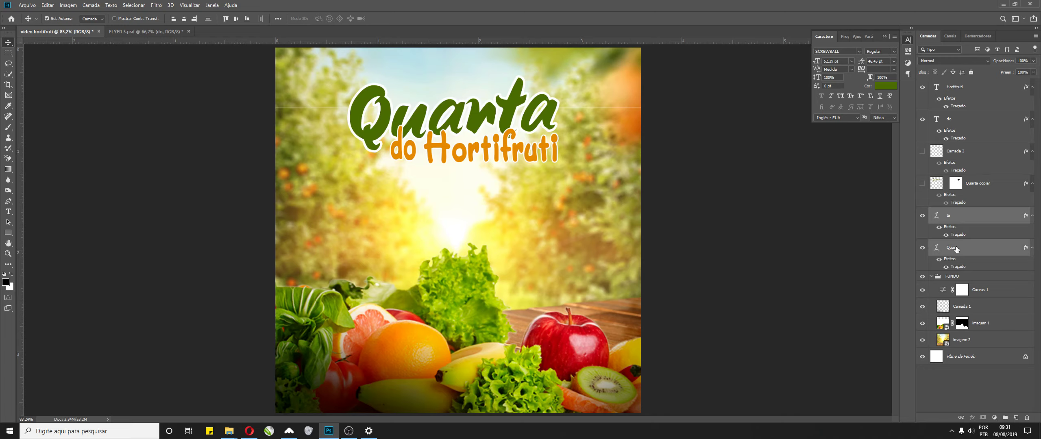
key("ctrl+j")
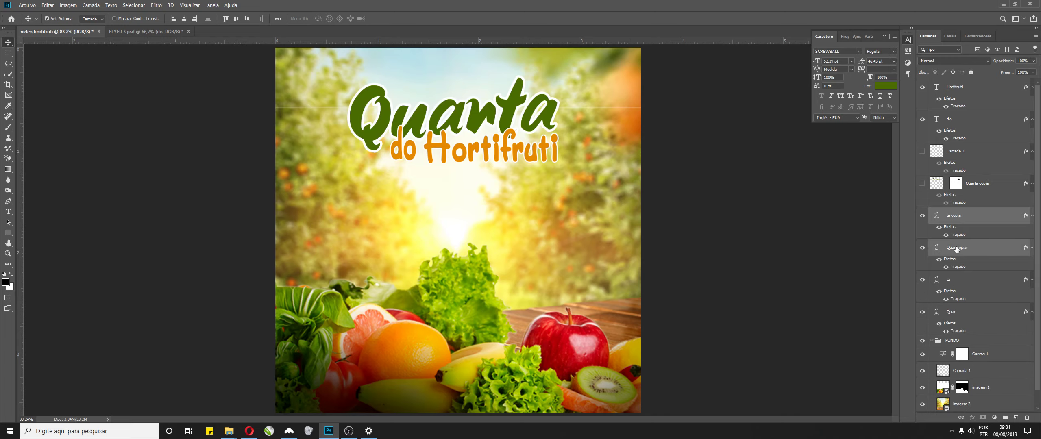
left_click(922, 151)
key("ctrl+e")
left_click(922, 215)
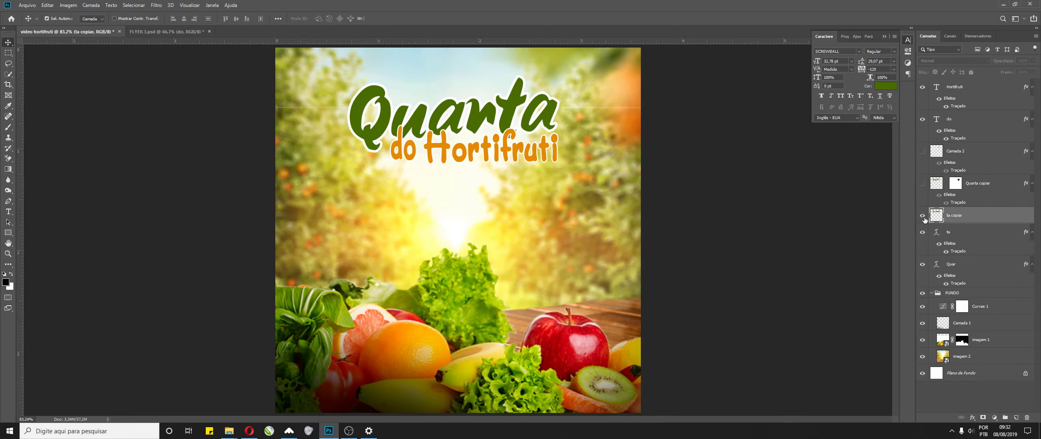
left_click(923, 217)
left_click(923, 232)
left_click(923, 264)
left_click(923, 215)
Step: Free-form warp the merged Quarta layer, pulling its corners and bending its middle upward
key("ctrl+t")
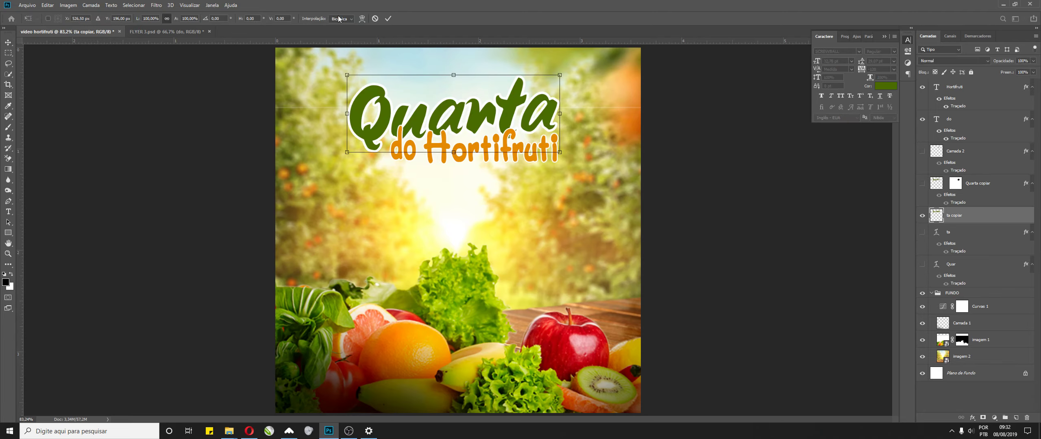
left_click(362, 19)
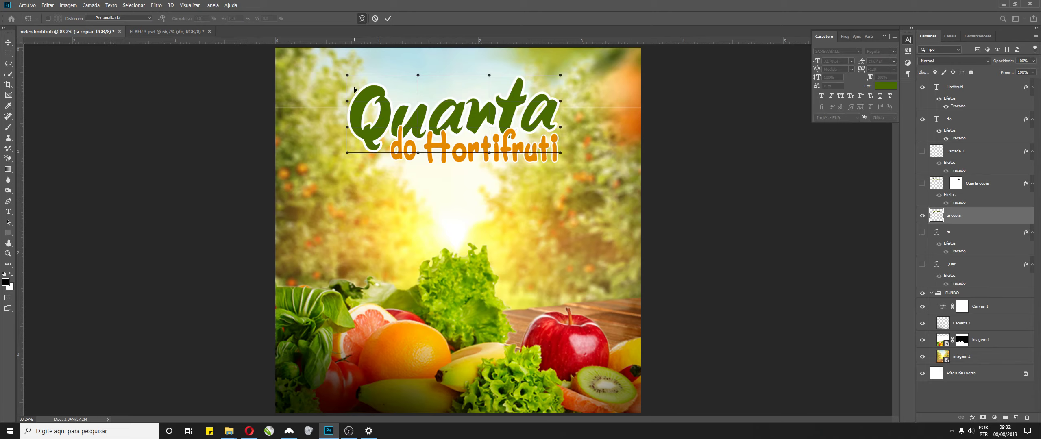
left_click_drag(345, 76, 342, 76)
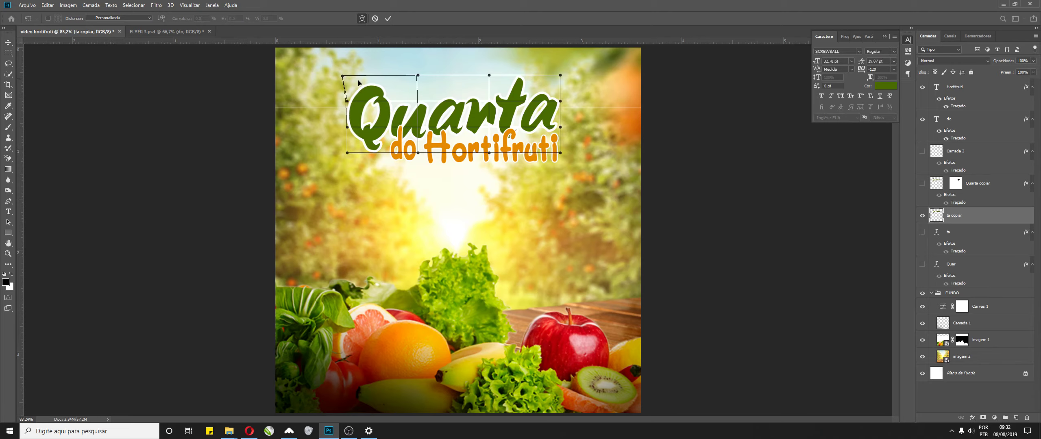
left_click_drag(419, 78, 418, 75)
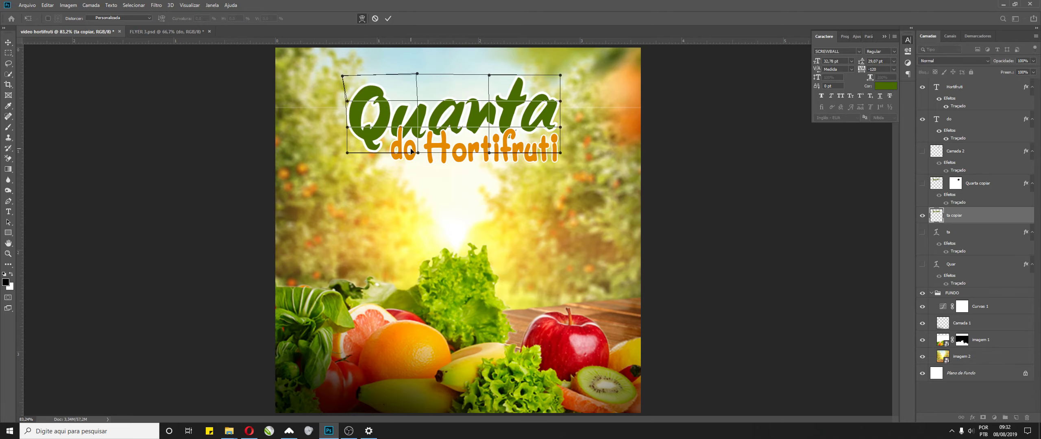
left_click_drag(348, 153, 346, 160)
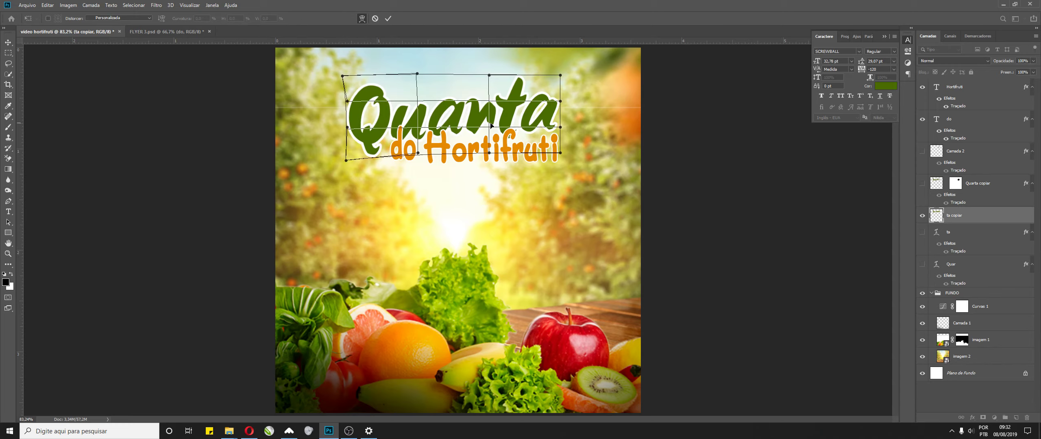
left_click_drag(490, 105, 482, 98)
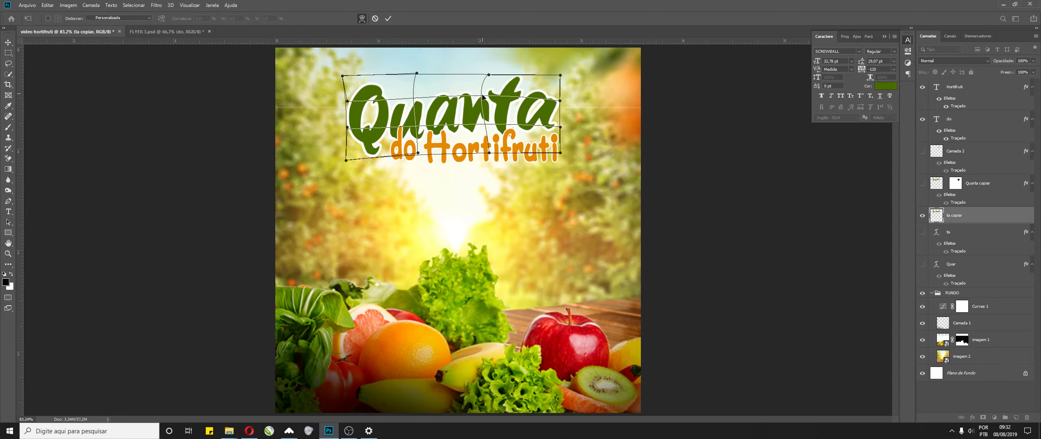
left_click_drag(561, 153, 562, 160)
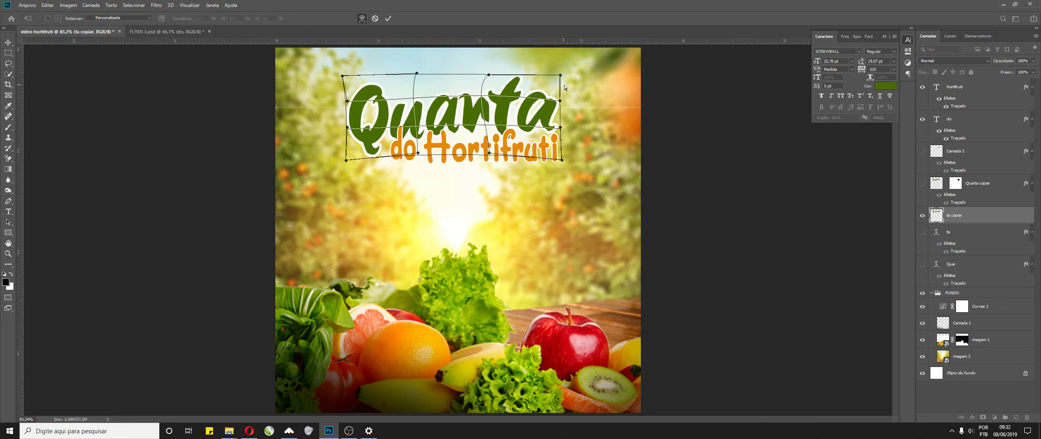
left_click_drag(560, 76, 557, 69)
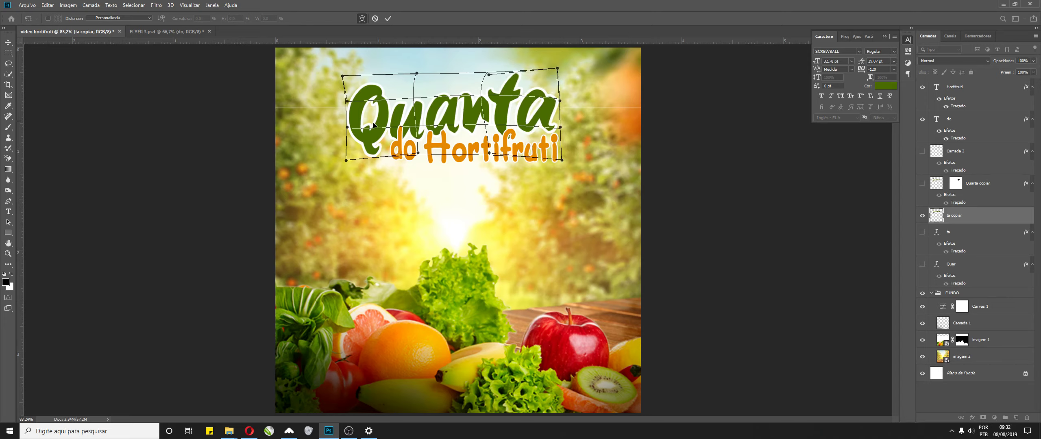
left_click_drag(346, 161, 347, 163)
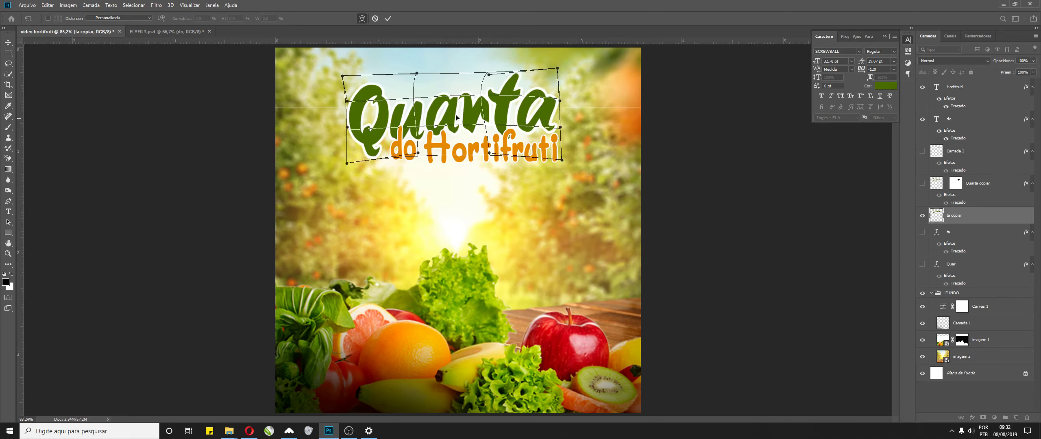
left_click_drag(455, 116, 457, 116)
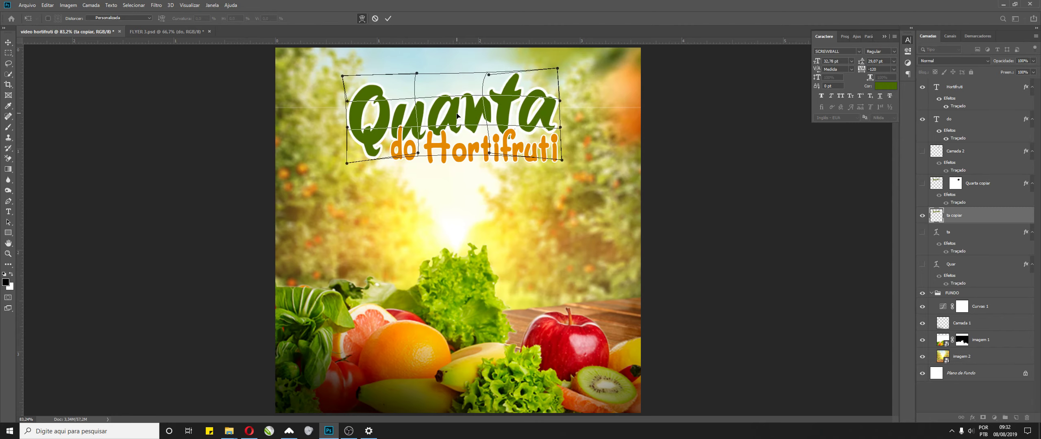
left_click(8, 42)
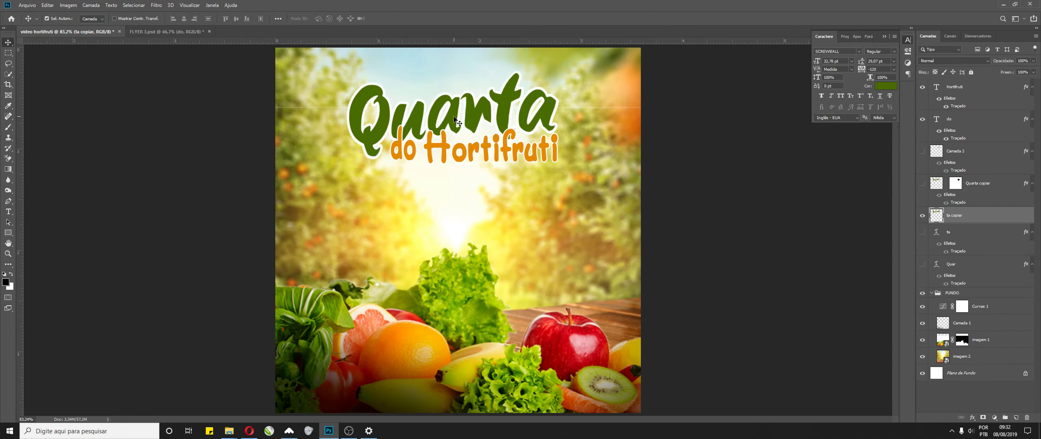
Step: Shift the title slightly right and warp its lower-right corner downward
left_click_drag(453, 112, 464, 113)
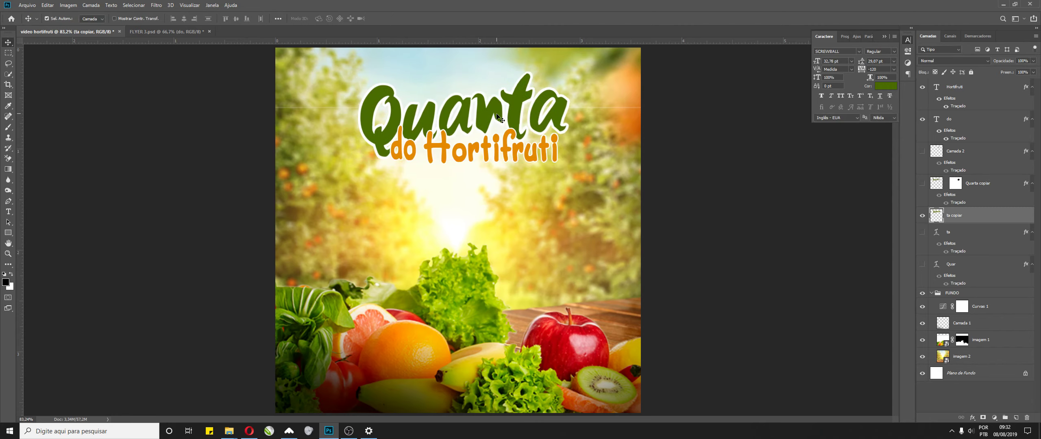
key("ctrl+t")
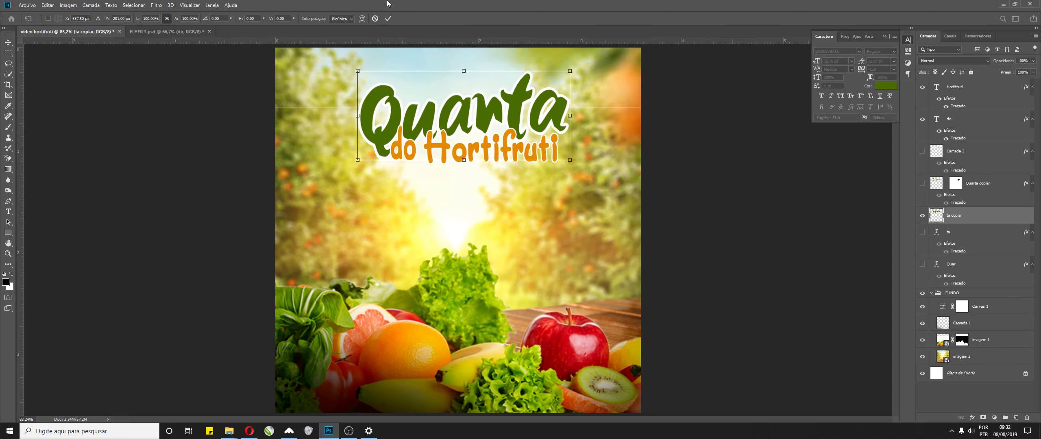
left_click(362, 20)
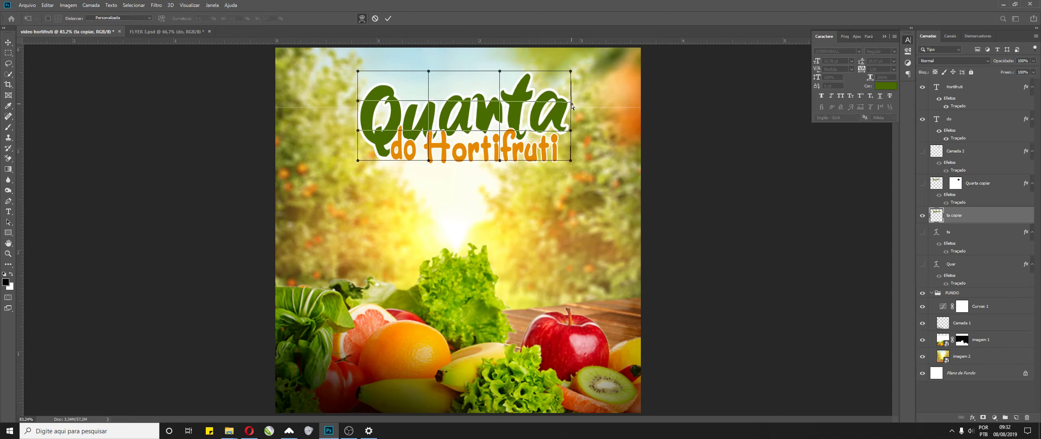
left_click_drag(571, 161, 569, 169)
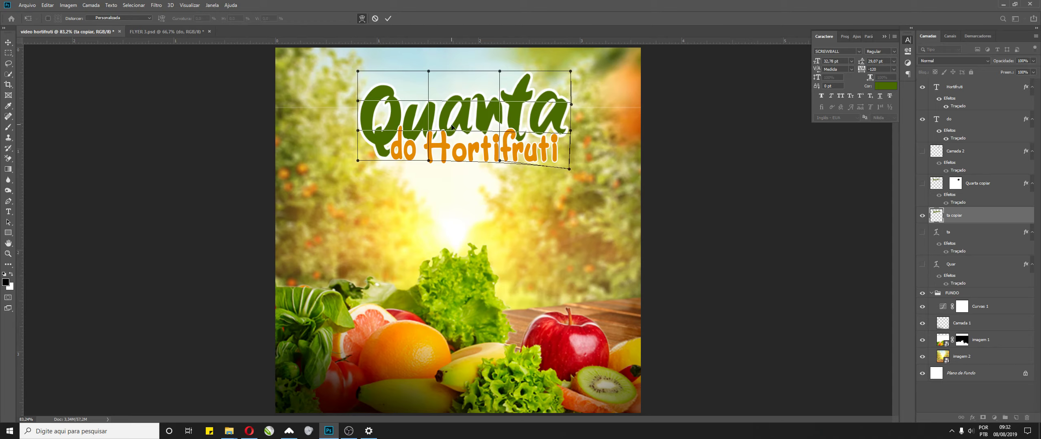
key("Return")
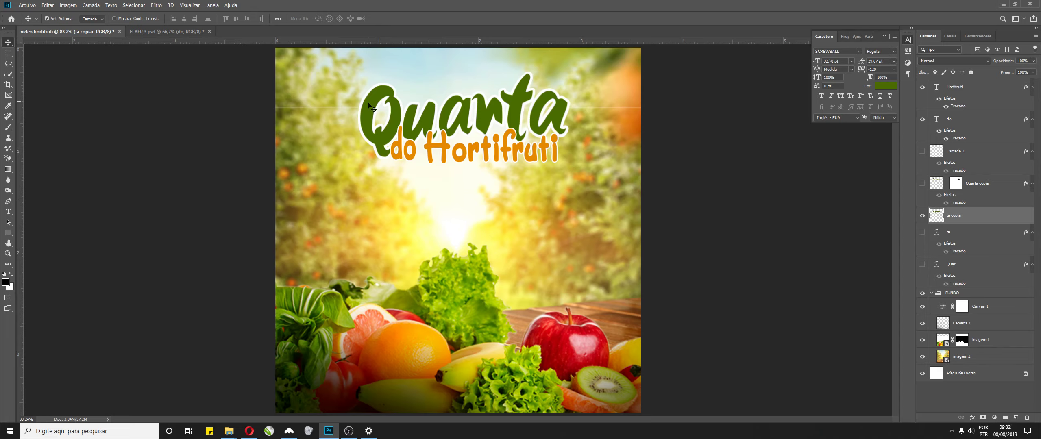
left_click(454, 152)
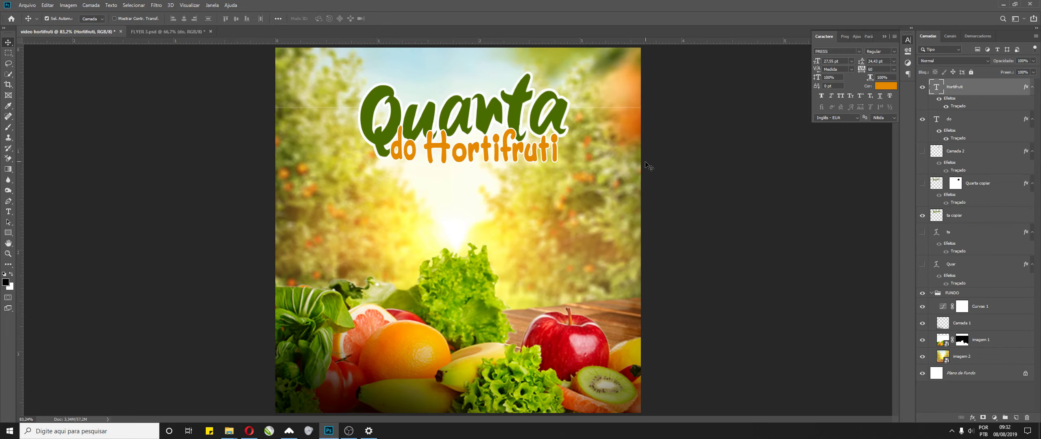
Step: Duplicate the orange Hortifruti text layer, hide the original, and rasterize the copy
key("ctrl")
key("ctrl+j")
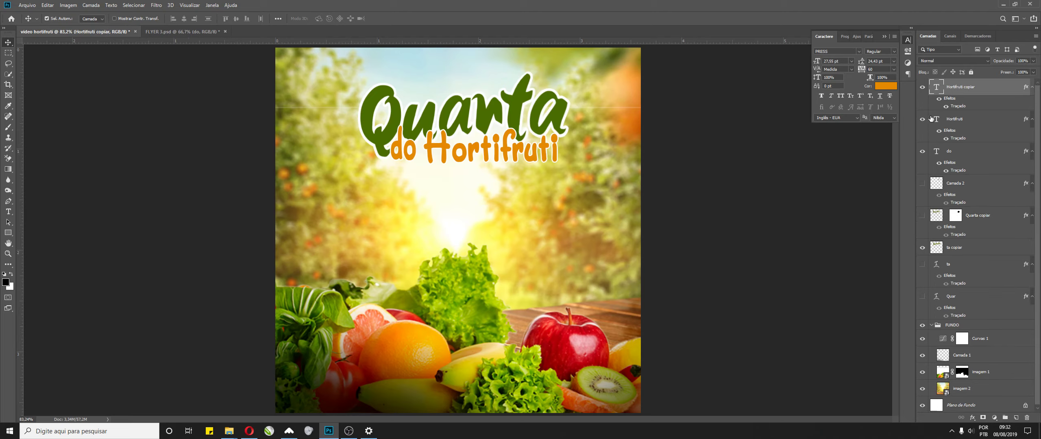
left_click(922, 118)
right_click(996, 90)
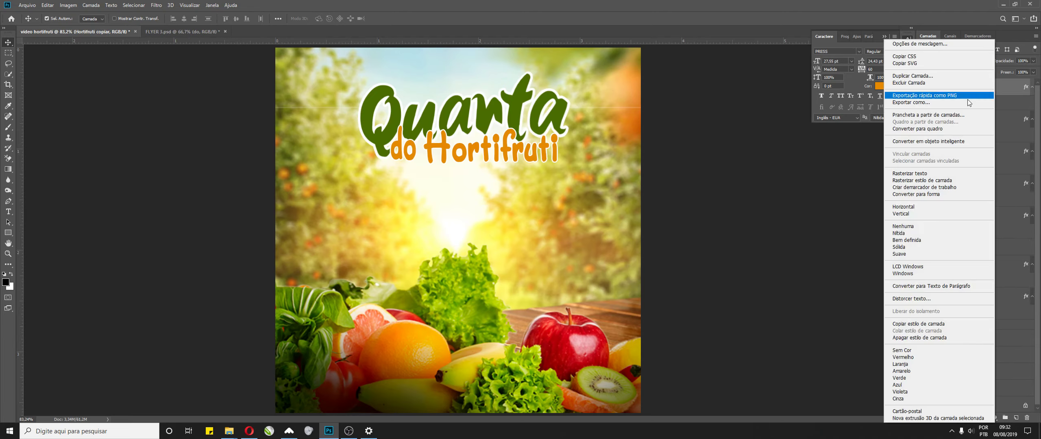
left_click(910, 174)
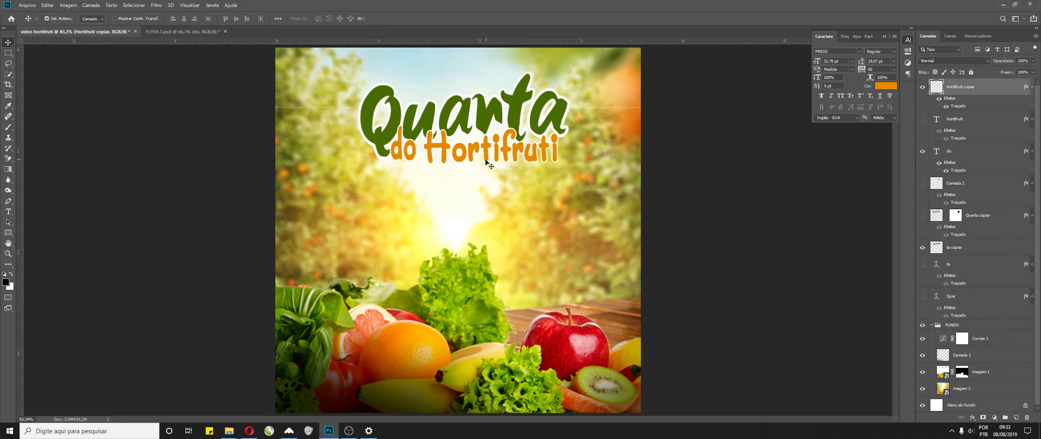
Step: Warp Hortifruti copiar with a gentle Sinalizador (flag) bend and reposition it under the title
key("ctrl+t")
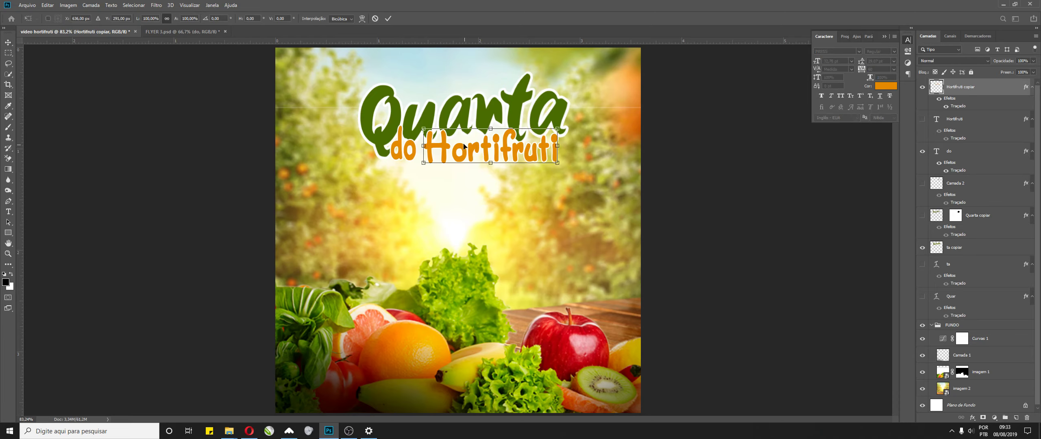
left_click(362, 18)
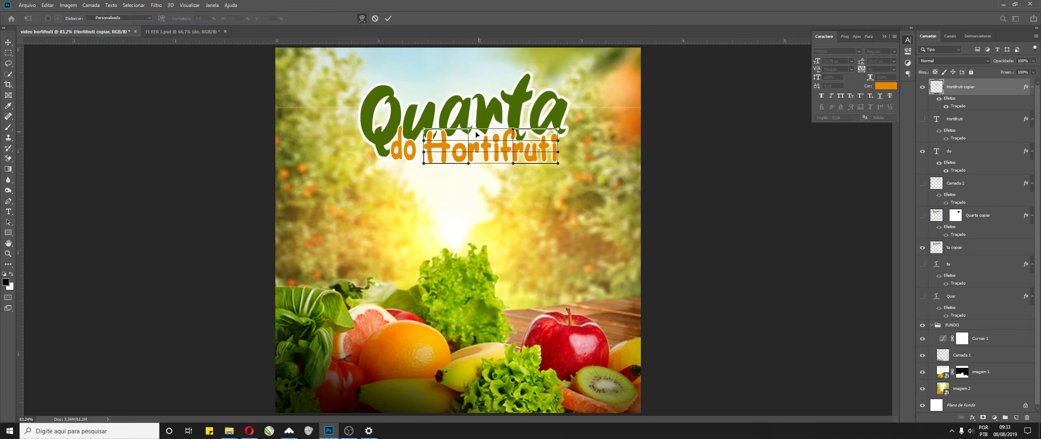
left_click(120, 18)
left_click(116, 109)
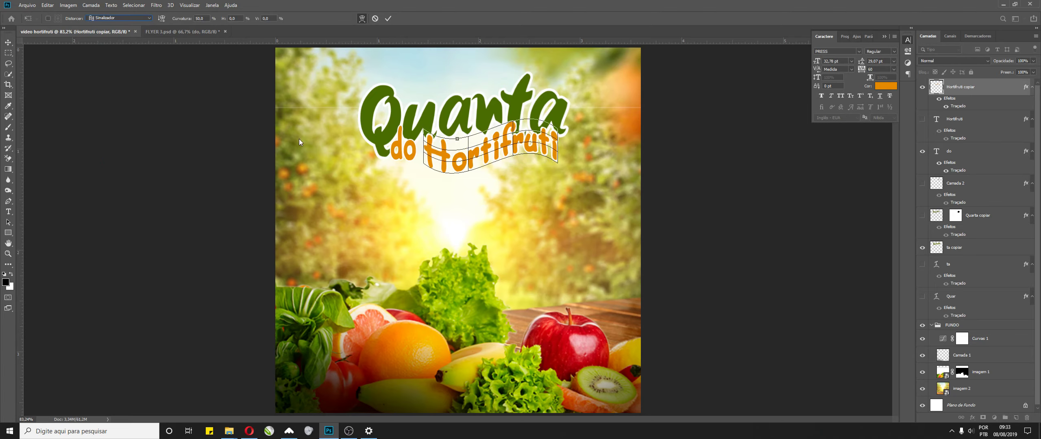
left_click_drag(458, 134, 470, 131)
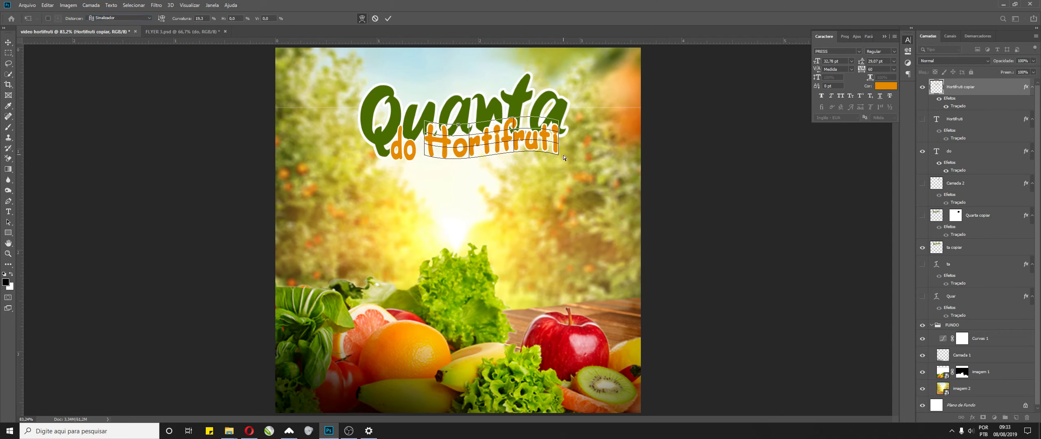
left_click(389, 19)
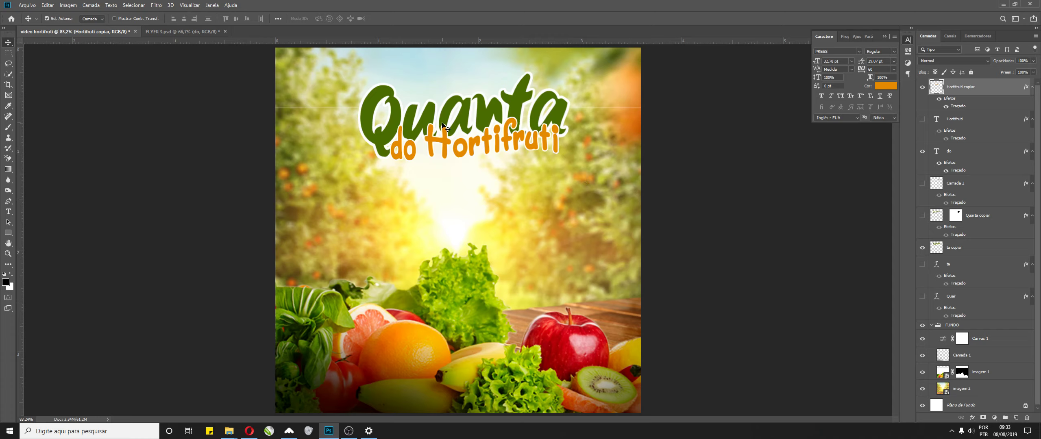
left_click_drag(447, 126, 442, 129)
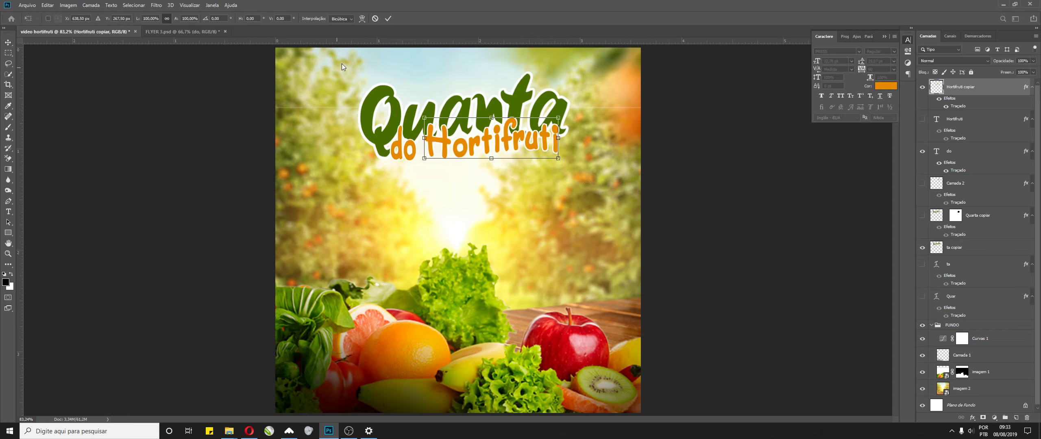
Step: Custom-warp Hortifruti, bending its bottom edge down and lifting the top-right edge
key("ctrl+t")
left_click(362, 18)
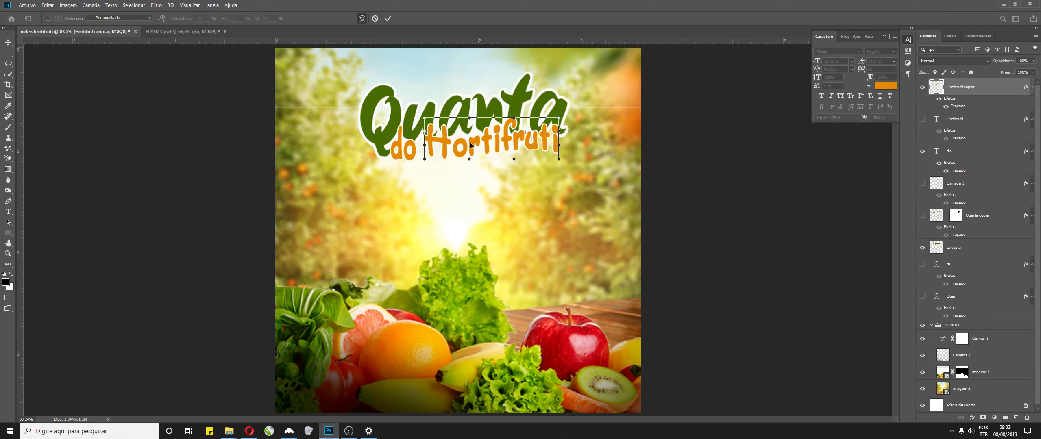
left_click_drag(471, 160, 471, 173)
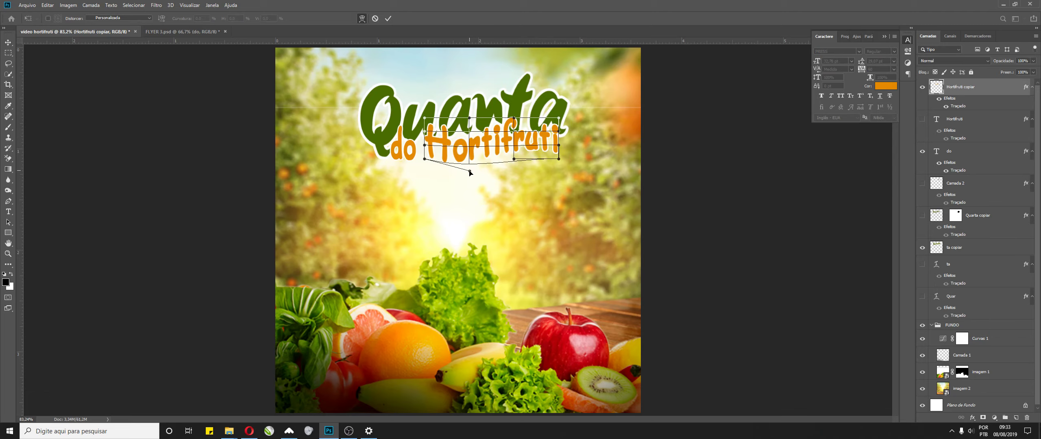
left_click_drag(559, 118, 560, 106)
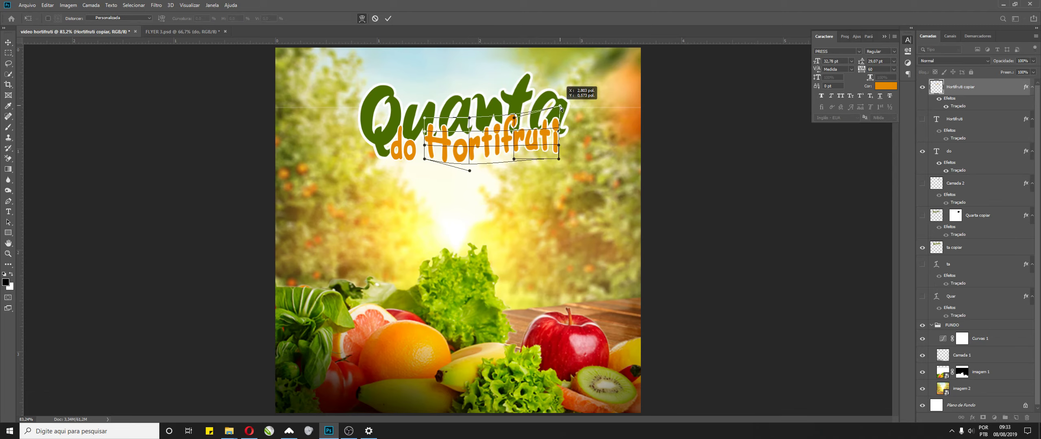
left_click_drag(559, 160, 560, 165)
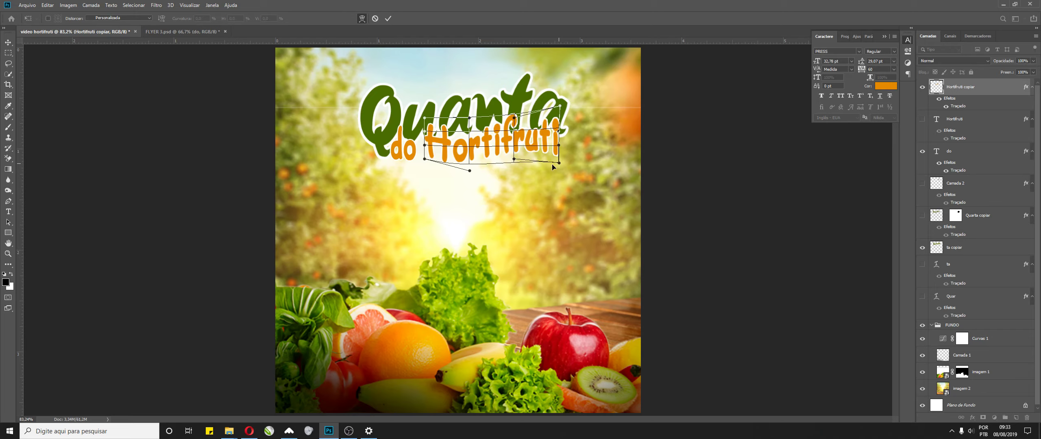
key("Return")
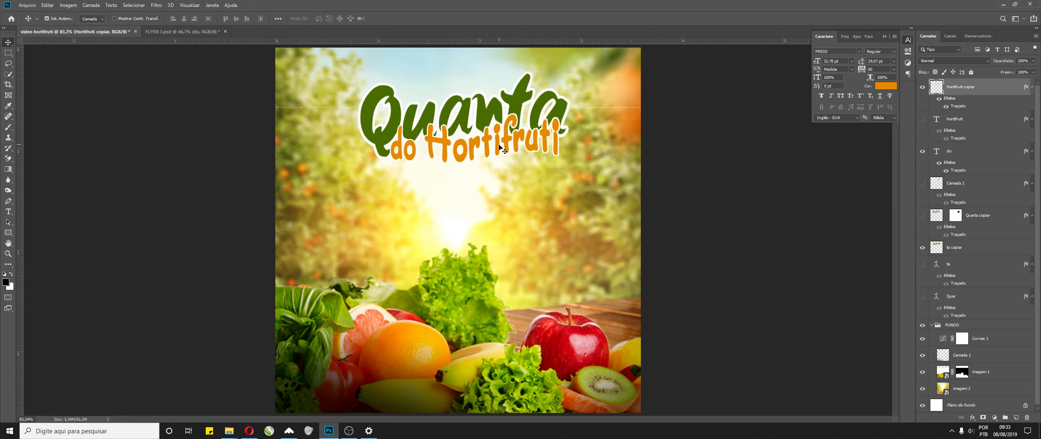
Step: Reshape Hortifruti's warp again, arcing the top edge and stretching the bottom-right corner
key("ctrl+t")
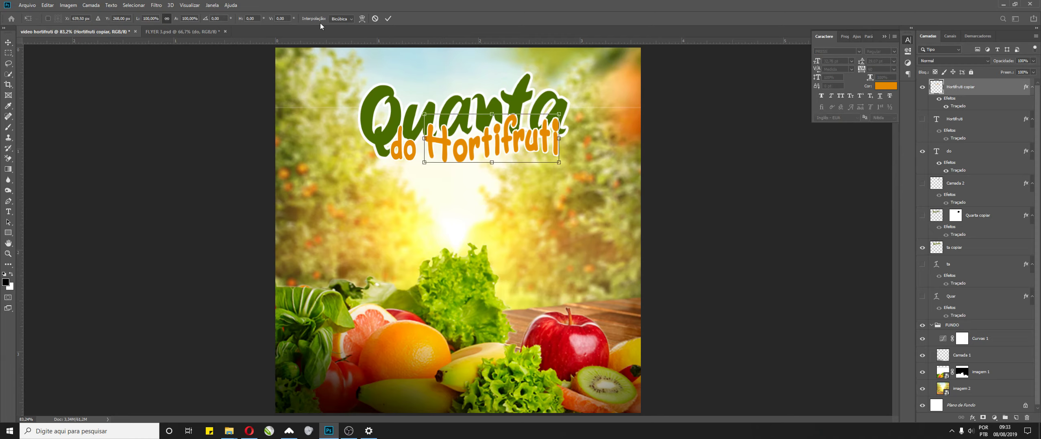
left_click(484, 131)
left_click_drag(470, 114, 471, 119)
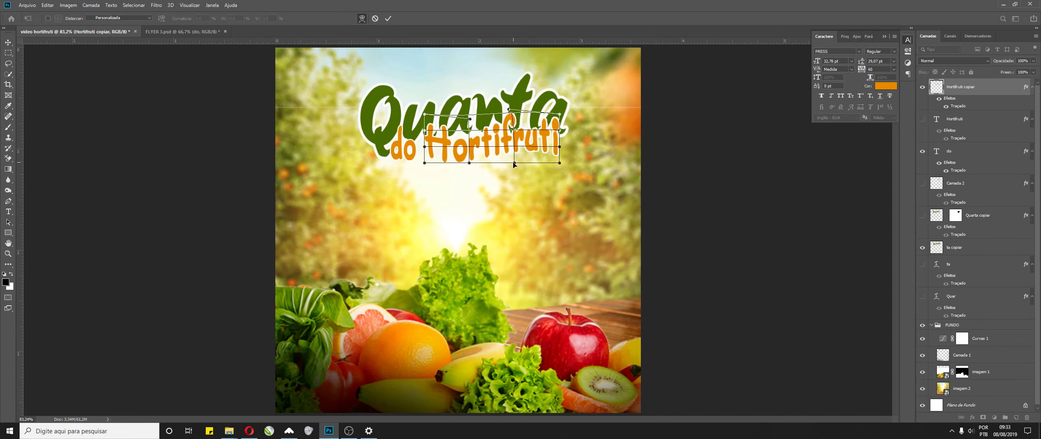
left_click_drag(514, 164, 469, 177)
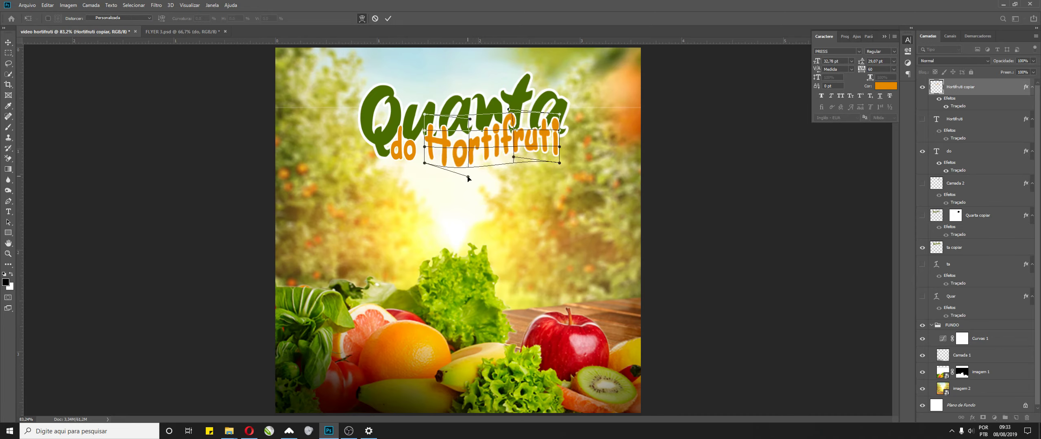
left_click_drag(514, 157, 560, 168)
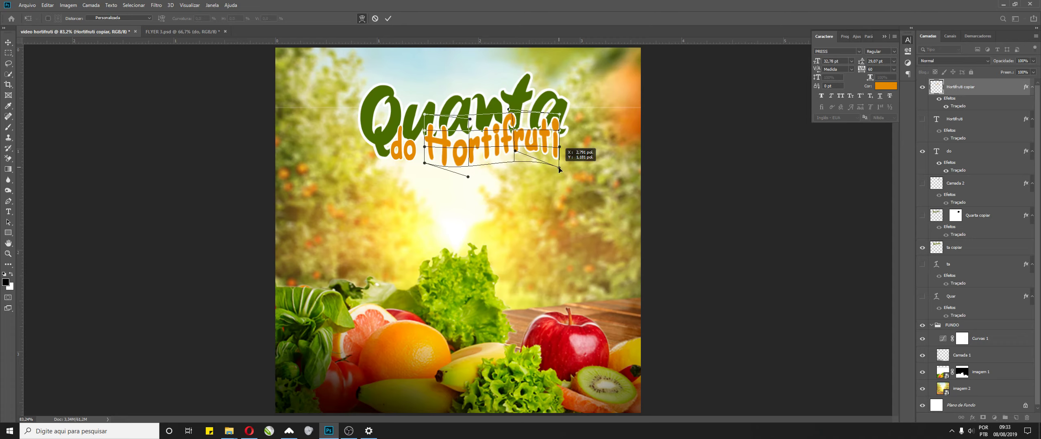
key("Return")
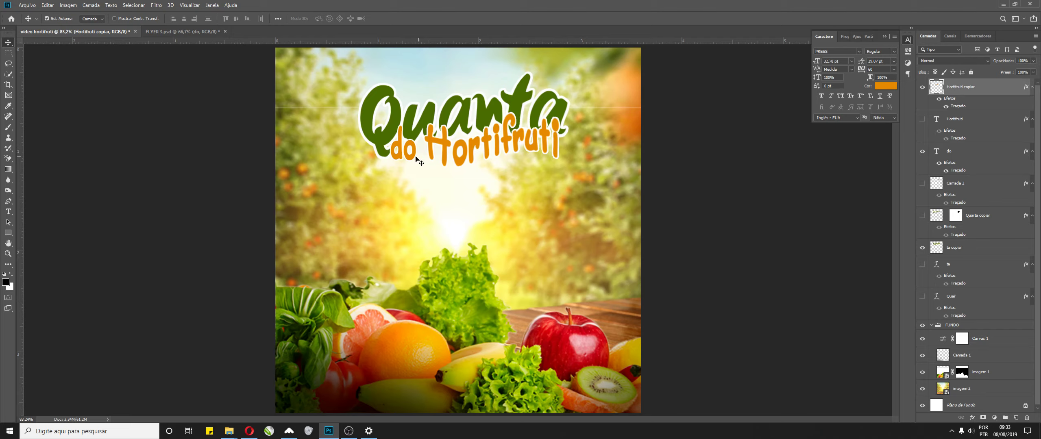
Step: Shift 'do' right, then scale Hortifruti to about 95% and rotate it 1.87°
left_click_drag(411, 152, 420, 152)
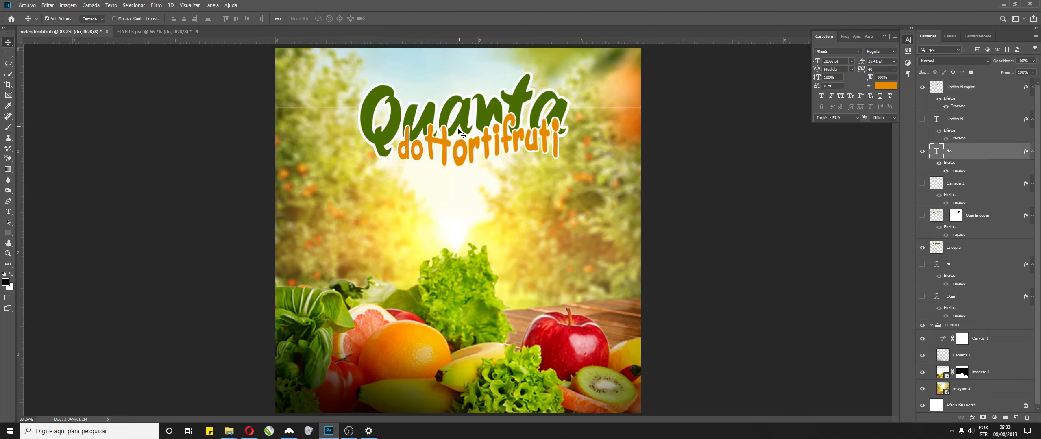
left_click(448, 144)
key("ctrl+t")
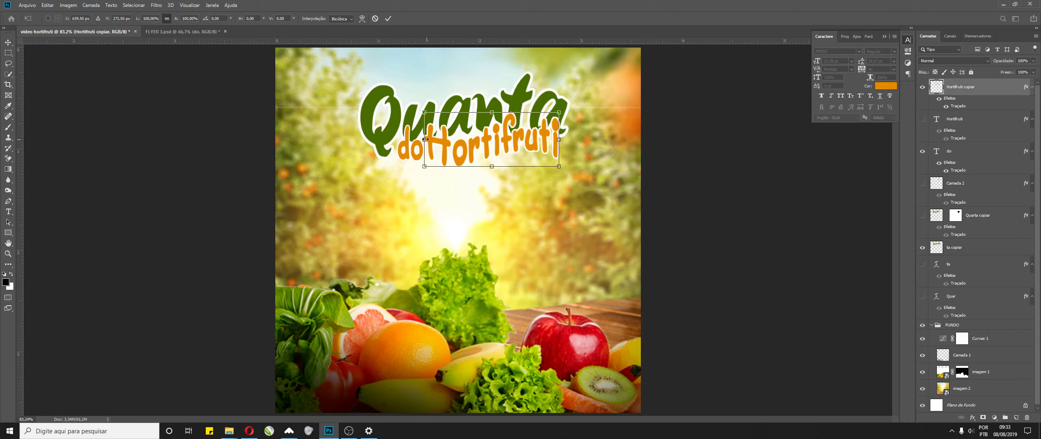
left_click_drag(421, 139, 430, 139)
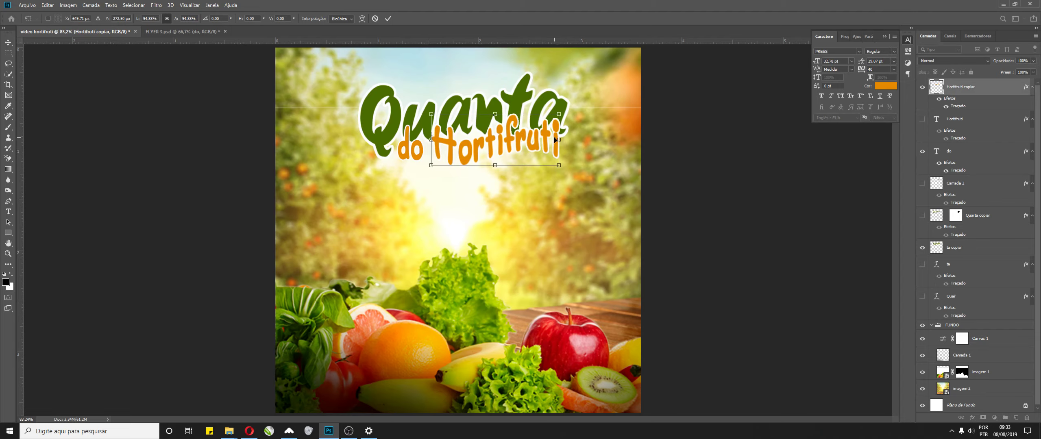
left_click_drag(568, 137, 571, 139)
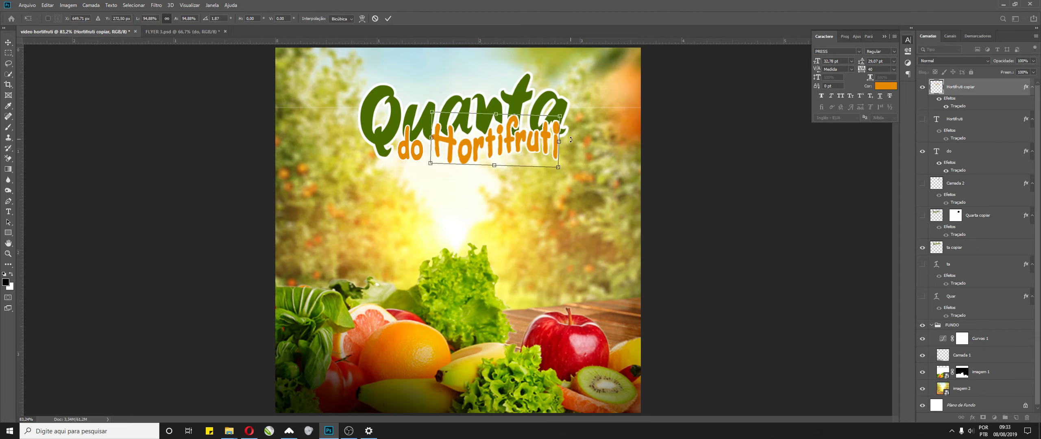
key("Return")
Step: Nudge the green Quanta title up slightly and give it a small warp
left_click(524, 95)
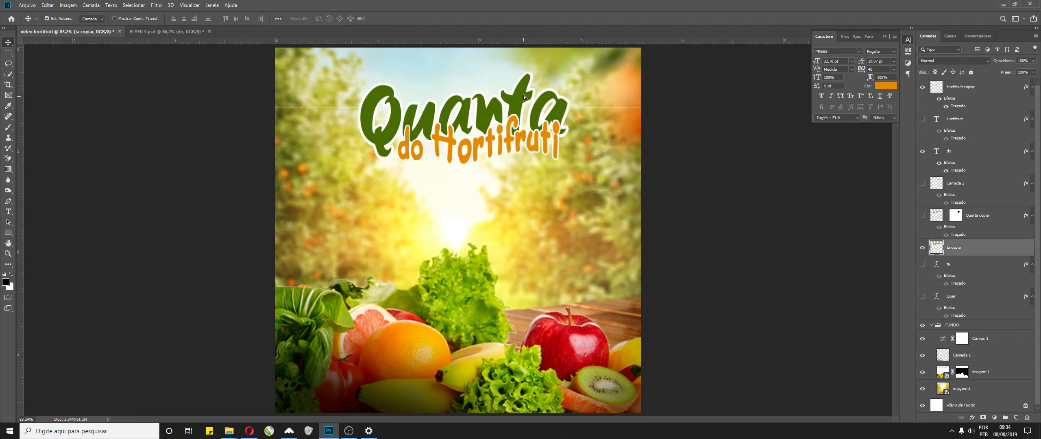
left_click_drag(524, 95, 524, 92)
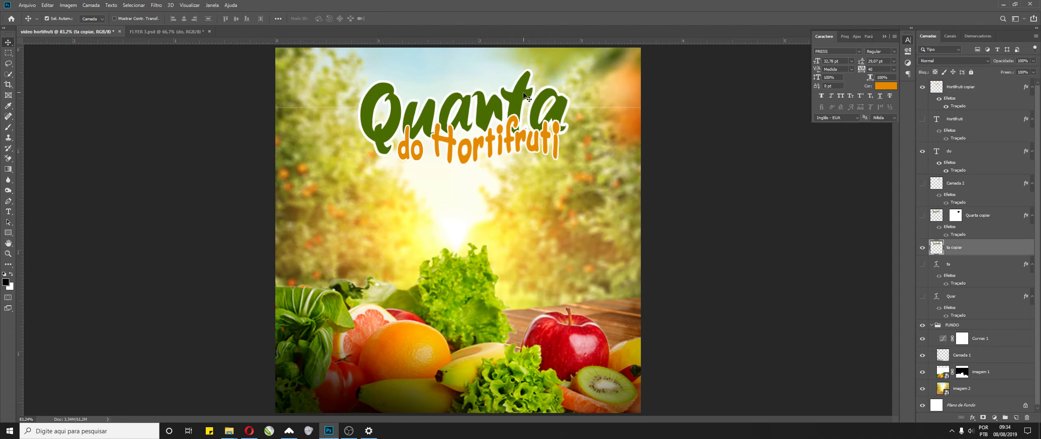
key("ctrl+t")
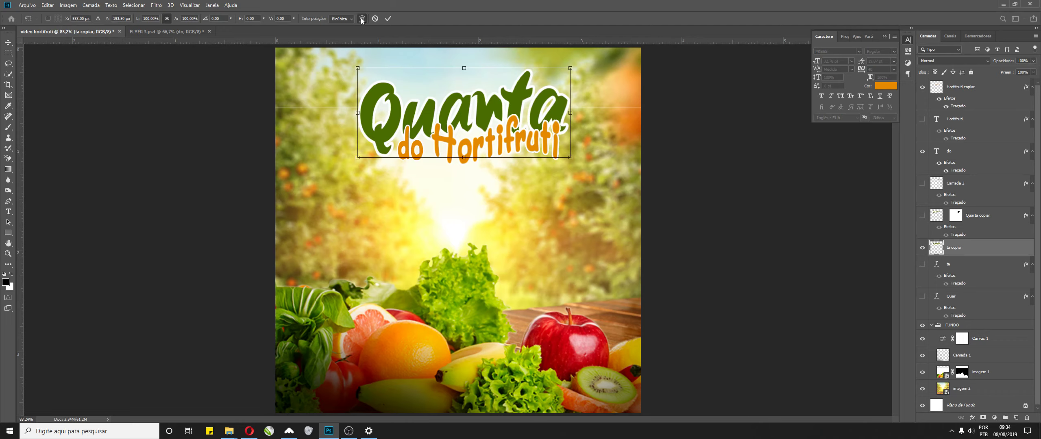
left_click(362, 19)
left_click_drag(426, 97, 425, 97)
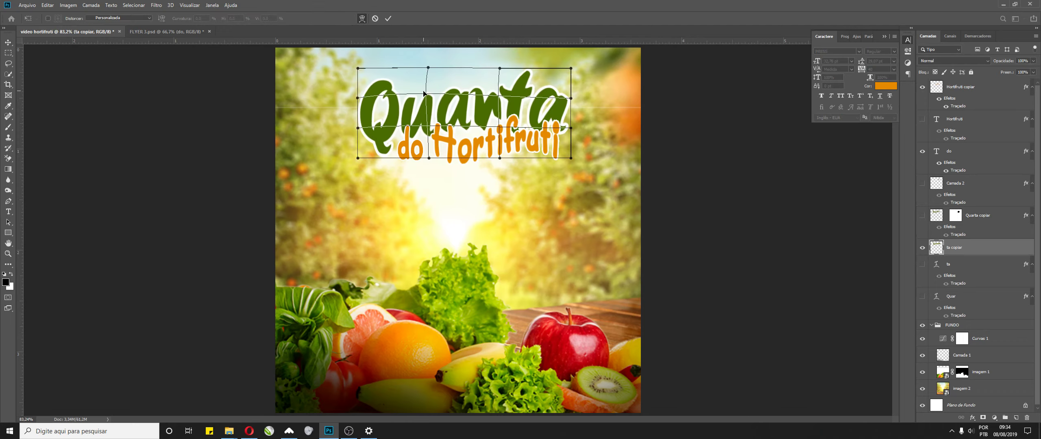
left_click_drag(359, 82, 354, 81)
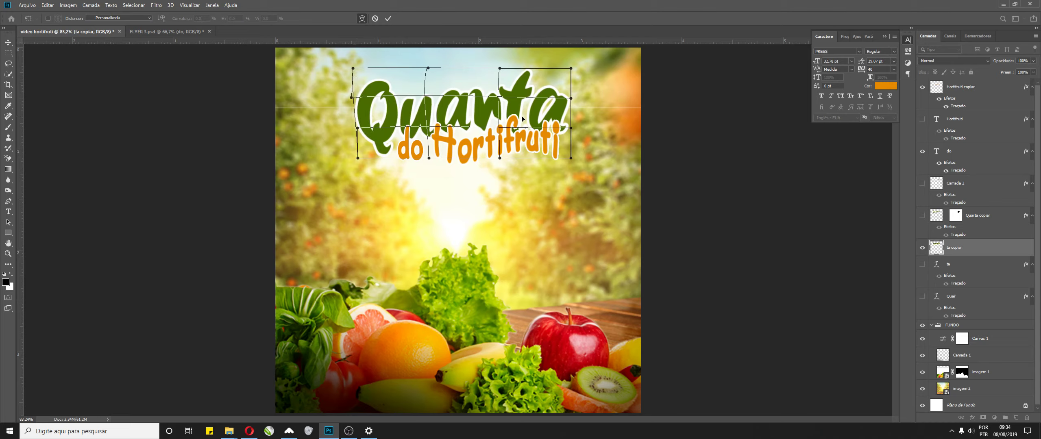
key("Return")
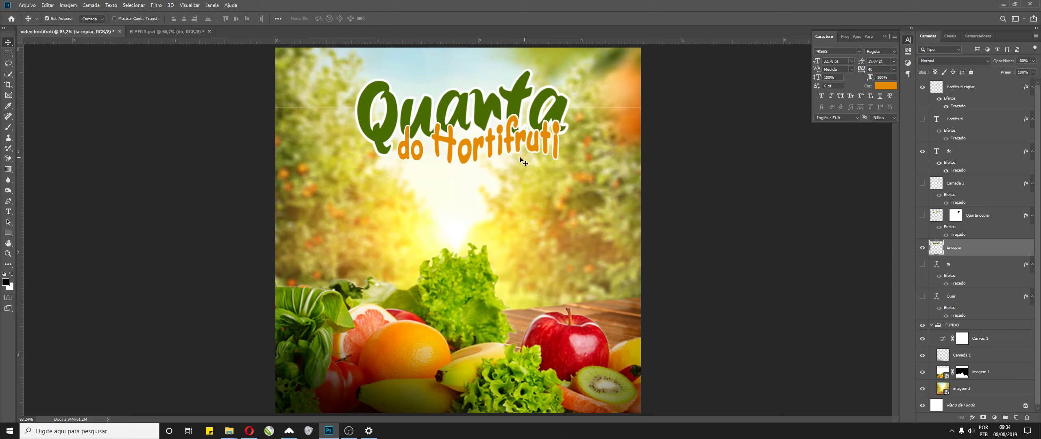
Step: Tuck 'do' and 'Hortifruti' up under the title, then add a placeholder text box mid-flyer
left_click(492, 147, "shift")
left_click(421, 150, "shift")
left_click_drag(421, 151, 427, 142)
left_click(419, 144)
left_click_drag(534, 141, 528, 142)
left_click(759, 178)
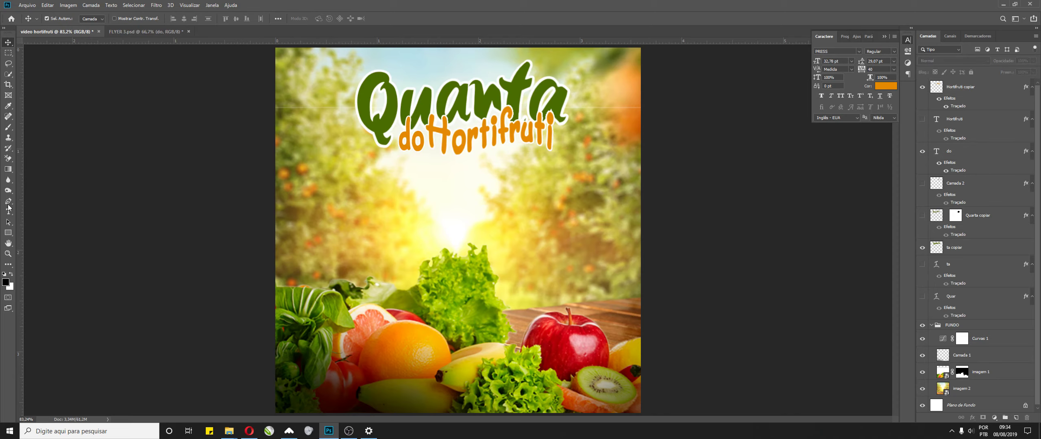
left_click(8, 210)
left_click(405, 217)
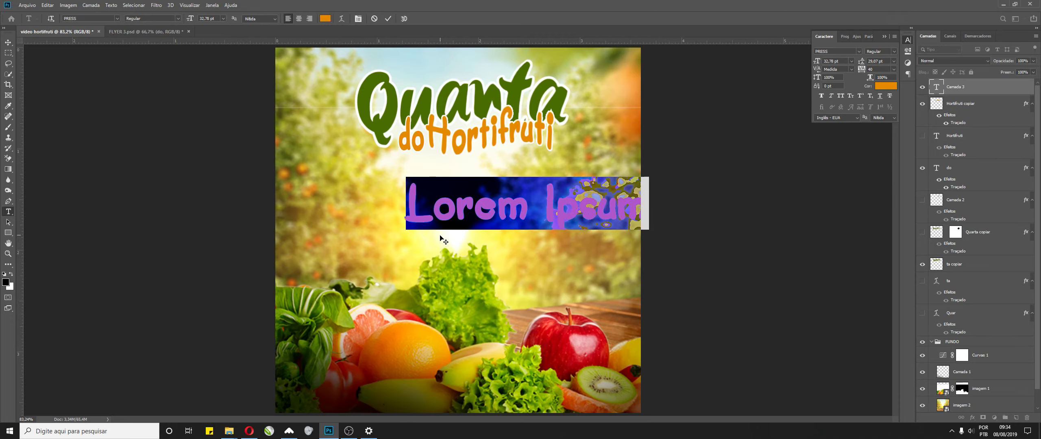
Step: Type the two lines 'VENHA CONFERIR' and 'NOSSAS OFERTAS' in place of the placeholder
type("VENHA")
key("BackSpace")
key("BackSpace")
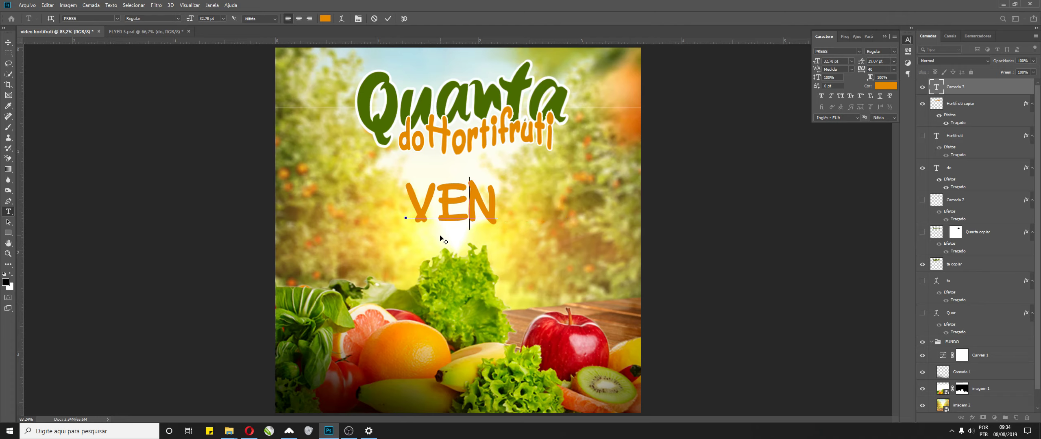
key("BackSpace")
key("BackSpace")
key("BackSpace")
type("VENHA ")
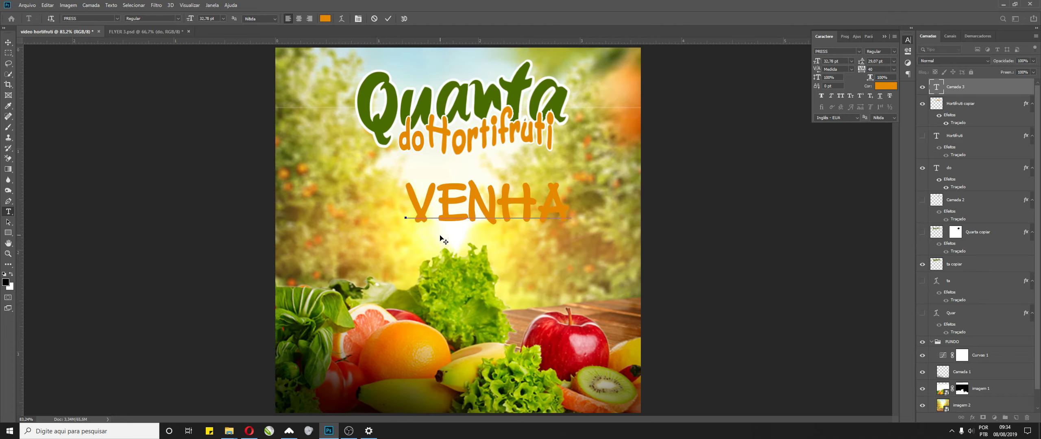
type("CO")
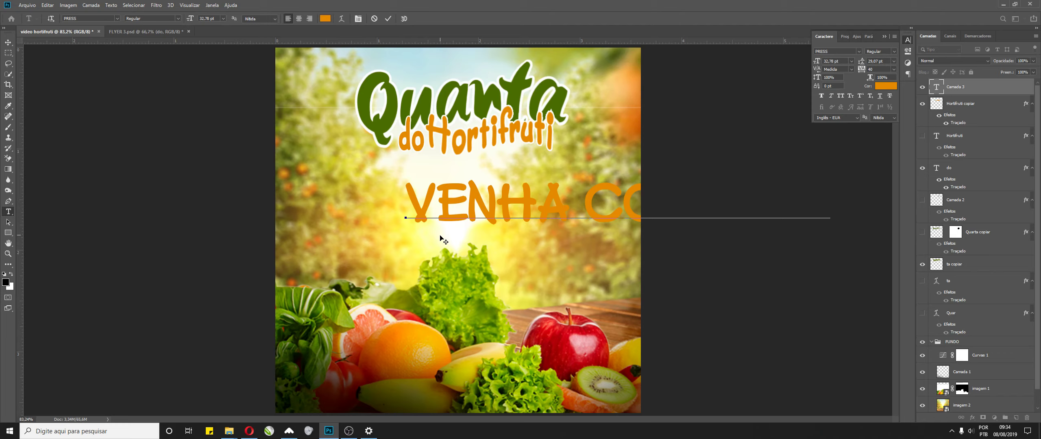
key("Return")
type("NOSSAS")
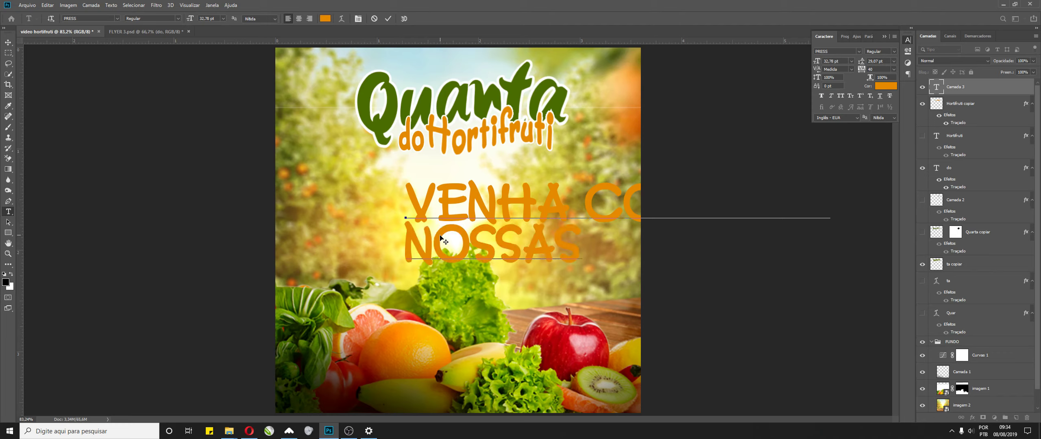
type(" OFERTAS")
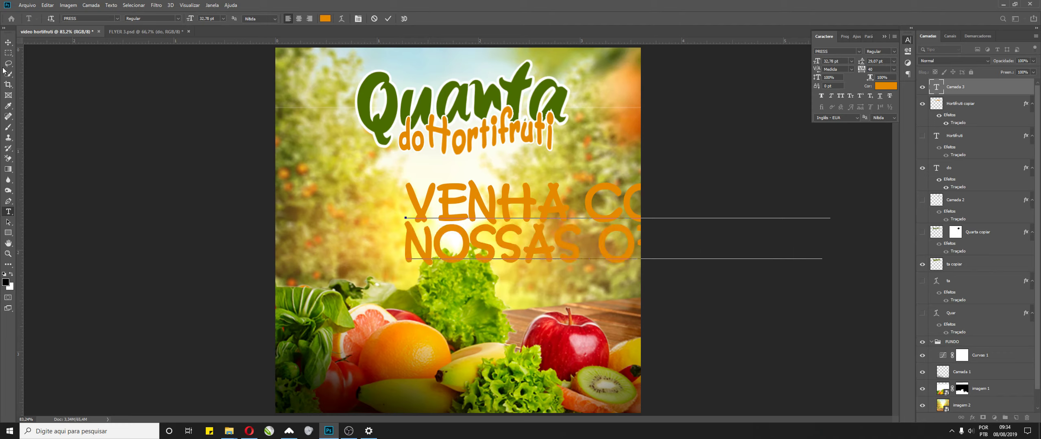
left_click(8, 42)
Step: Scale the new text to about 50% and place it under the title
left_click_drag(505, 209, 412, 208)
key("ctrl+t")
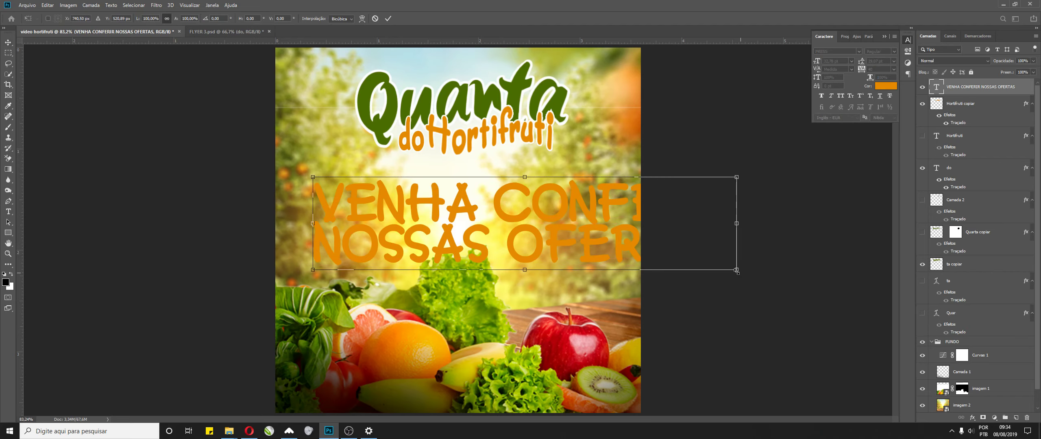
left_click_drag(736, 270, 523, 223)
left_click_drag(450, 214, 489, 220)
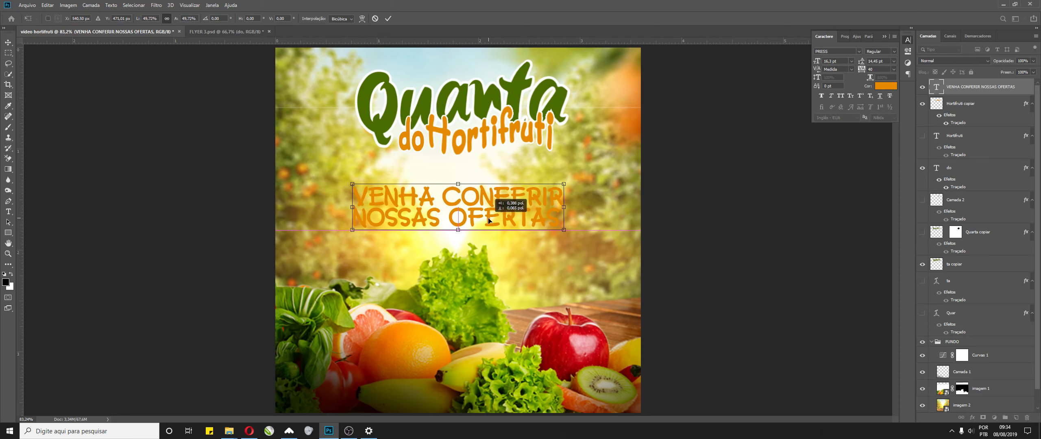
key("Return")
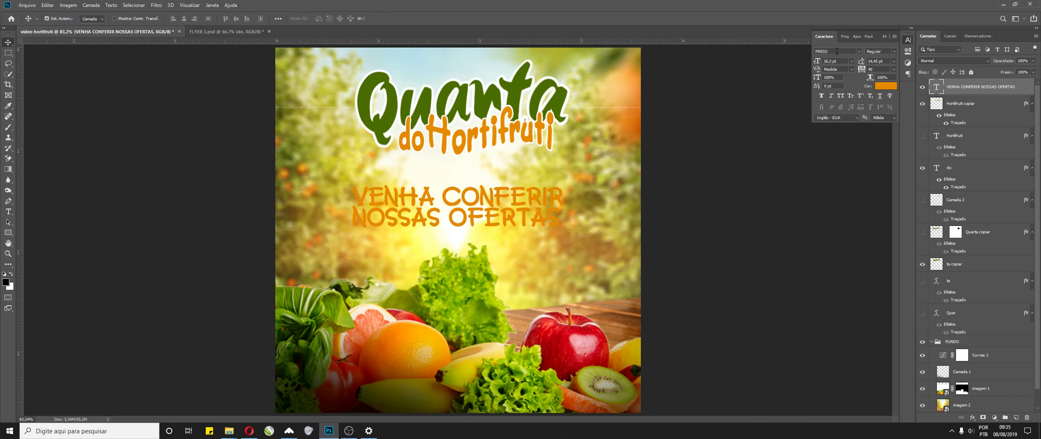
Step: Colour the VENHA CONFERIR text with the title's sampled green and set it to Eagle CG Bold
left_click(892, 87)
left_click(520, 77)
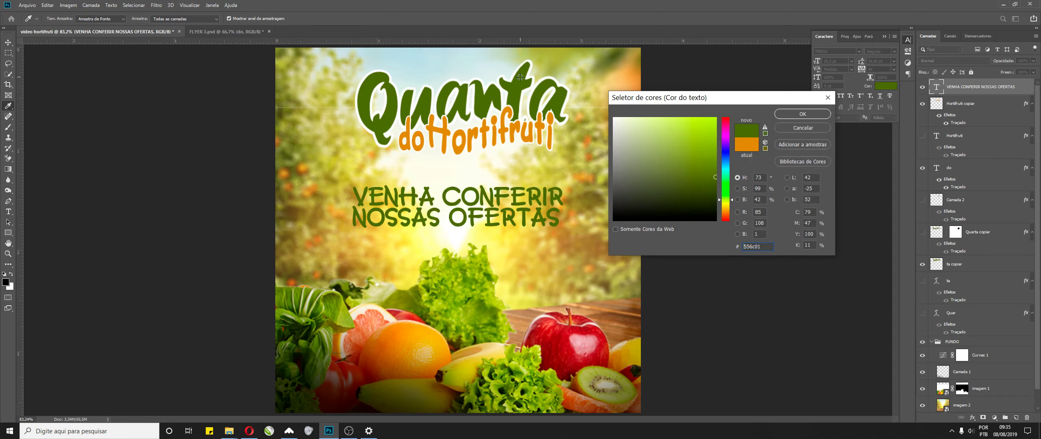
left_click(792, 117)
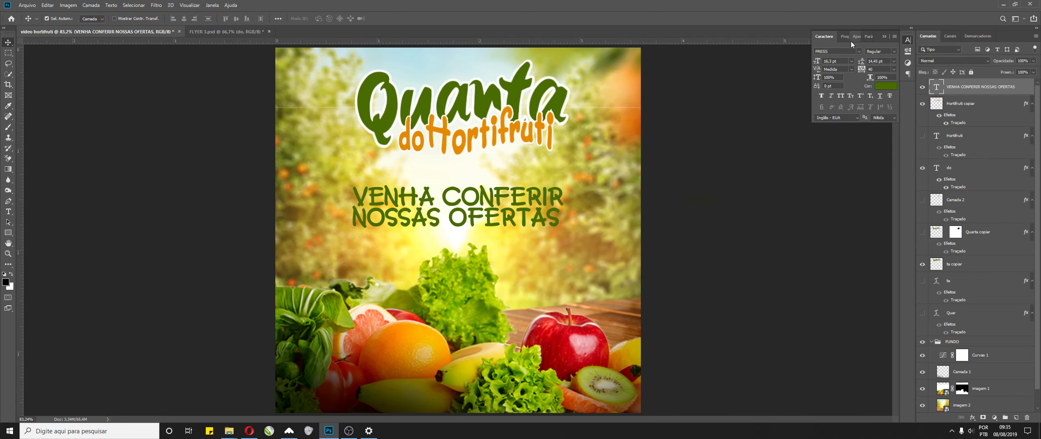
left_click(859, 52)
left_click(889, 62)
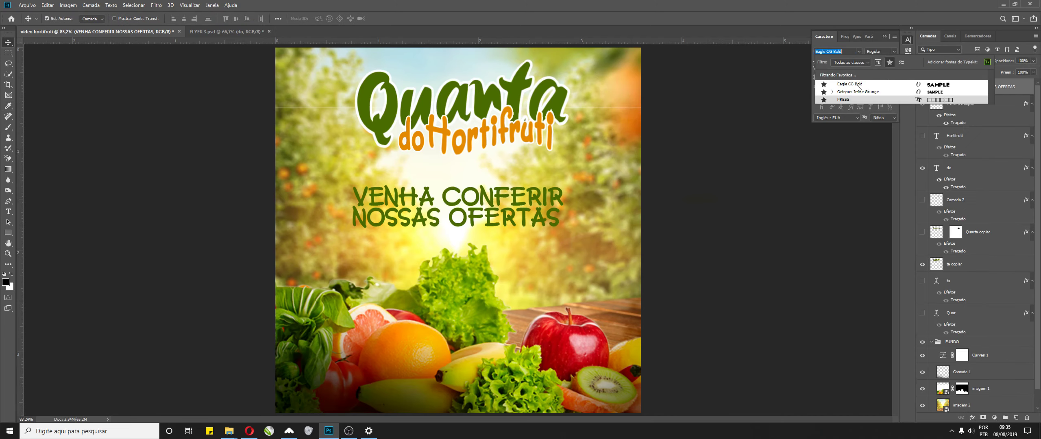
left_click(856, 86)
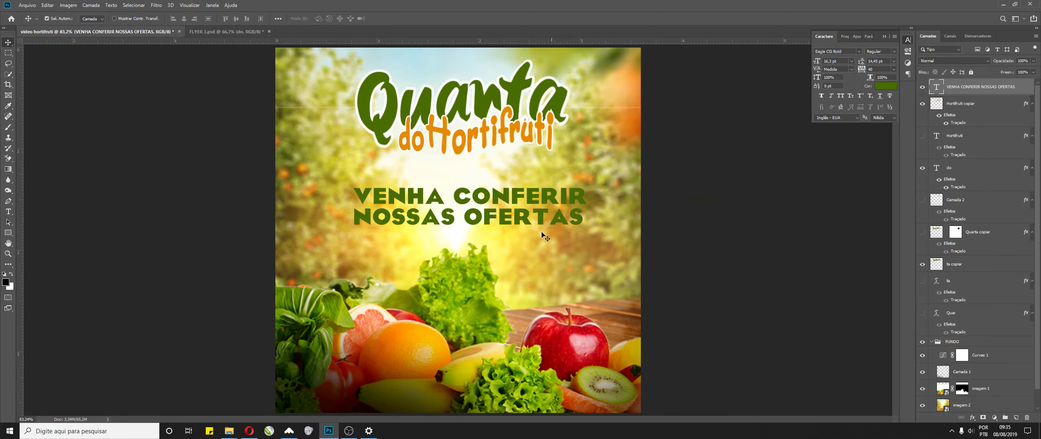
Step: Resize the green text block slightly smaller, centred beneath the title
key("ctrl+t")
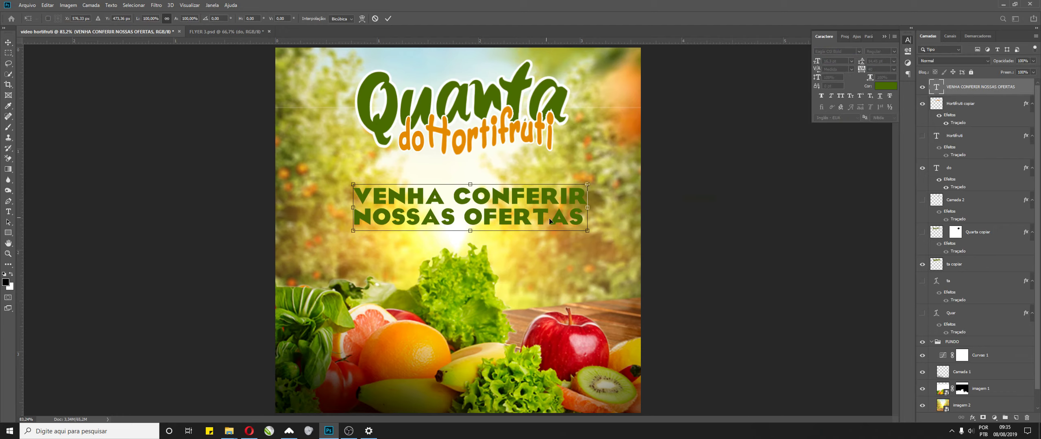
mouse_move(587, 230)
left_mouse_down()
mouse_move(529, 220)
mouse_move(533, 206)
mouse_move(523, 207)
left_mouse_up()
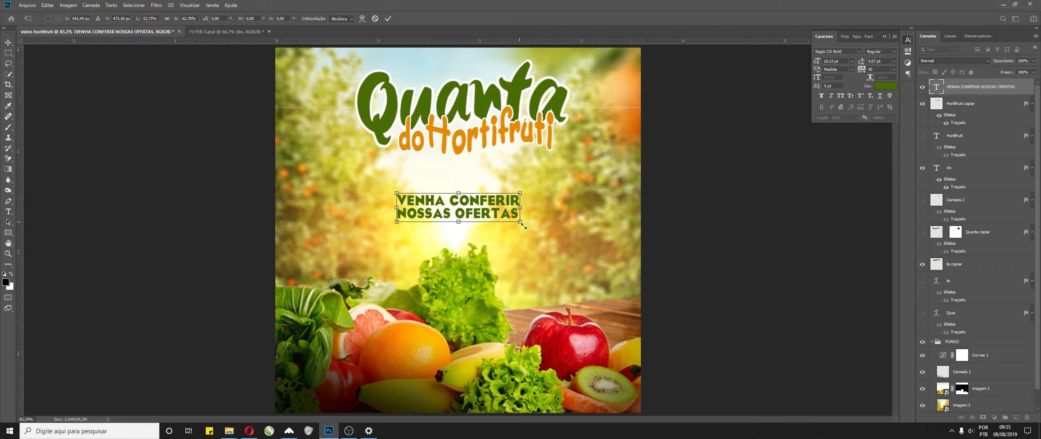
mouse_move(524, 227)
left_mouse_down()
mouse_move(538, 229)
mouse_move(508, 215)
left_mouse_up()
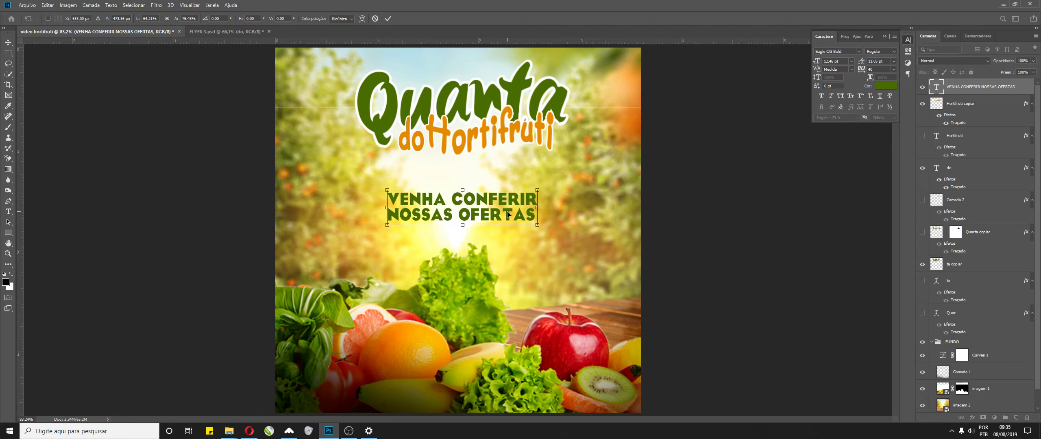
key("Return")
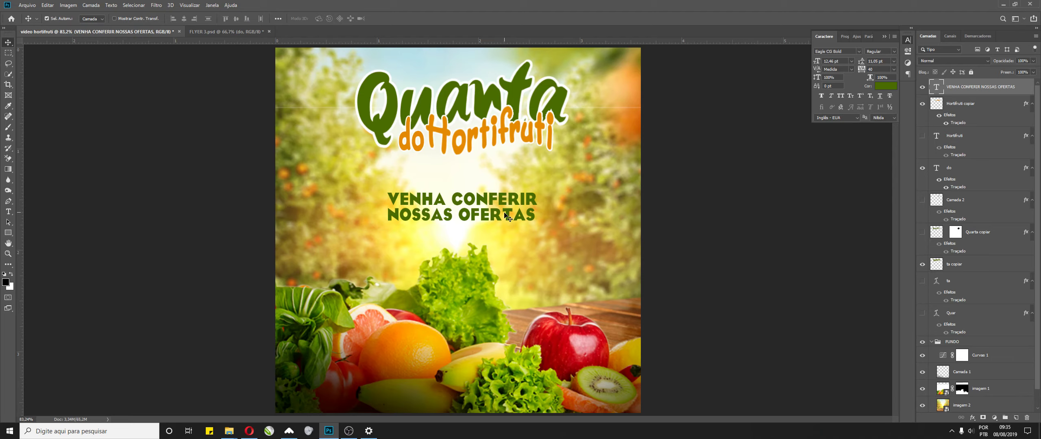
Step: Drag the green VENHA CONFERIR NOSSAS OFERTAS text a few pixels lower beneath 'do Hortifruti'
left_click(469, 147)
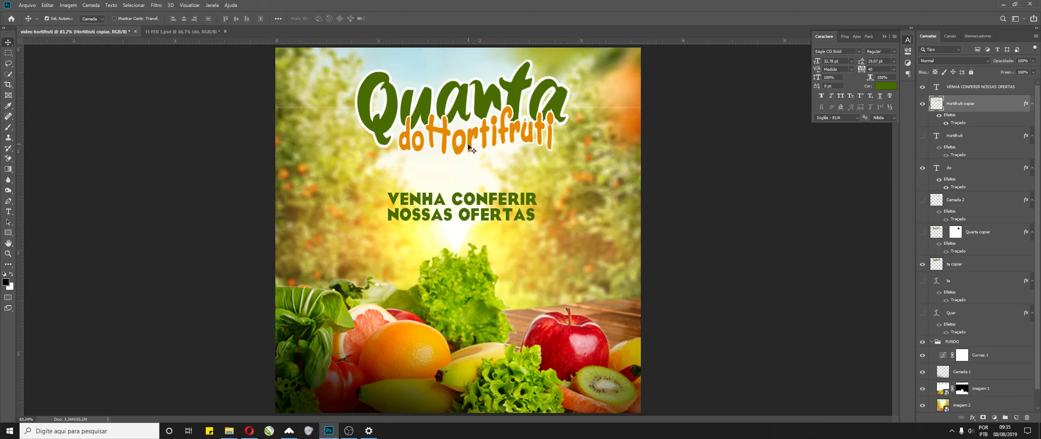
left_click_drag(474, 201, 473, 199)
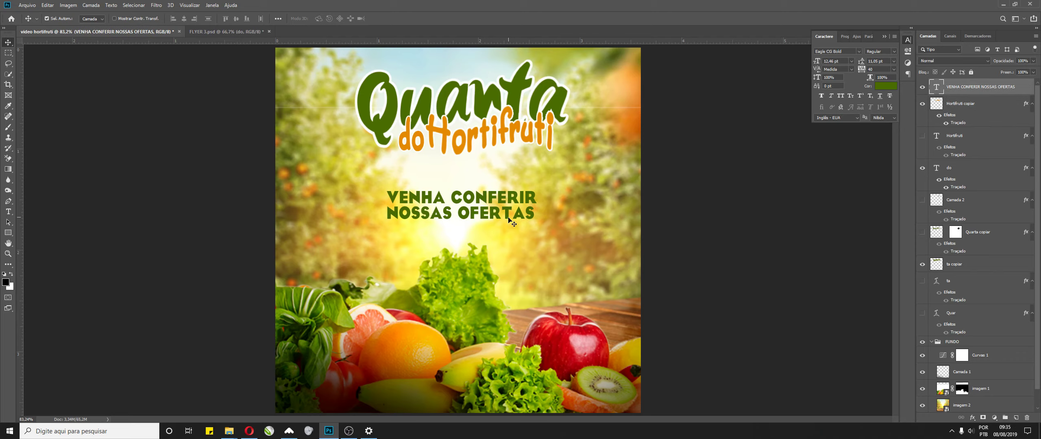
left_click_drag(474, 281, 474, 291)
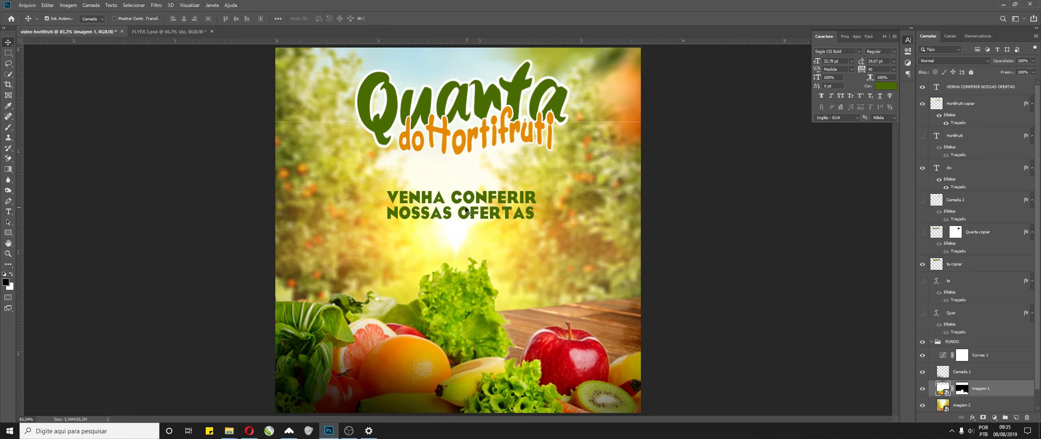
left_click_drag(466, 210, 466, 215)
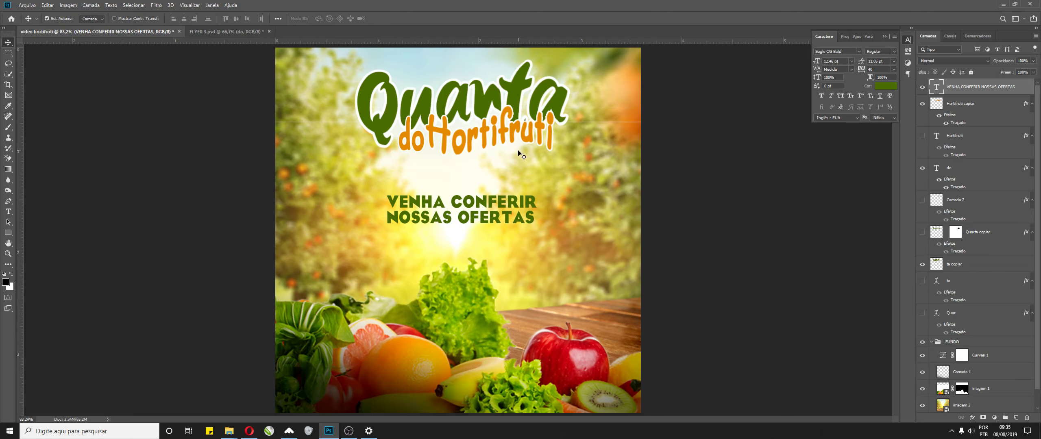
left_click(522, 81)
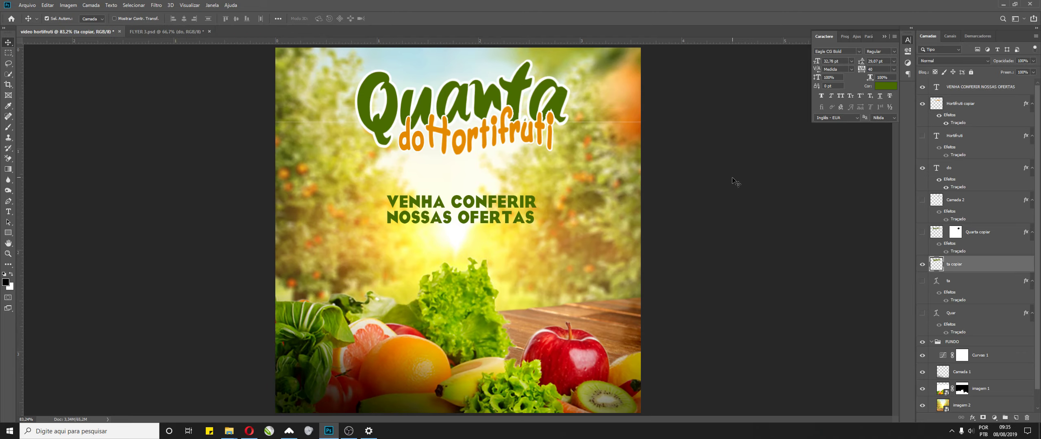
Step: Bend the top of the Quanta title with a small warp
key("ctrl+t")
left_click(362, 18)
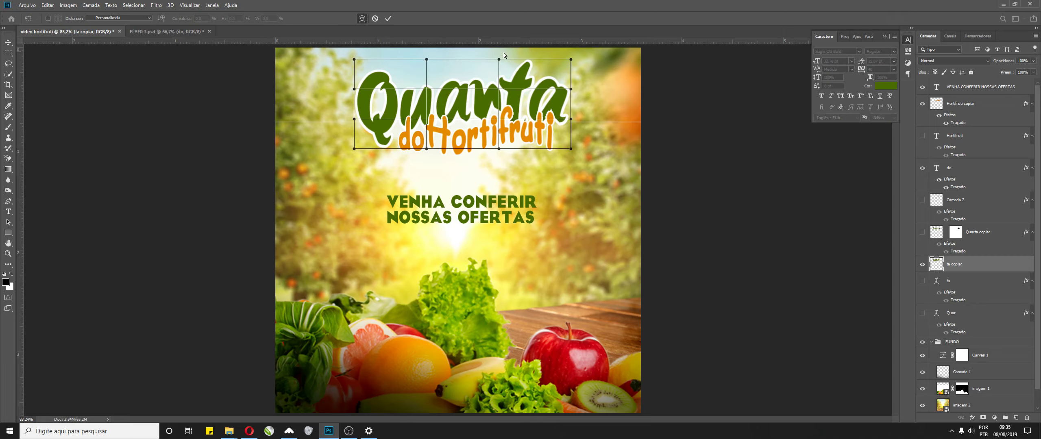
left_click_drag(498, 59, 469, 57)
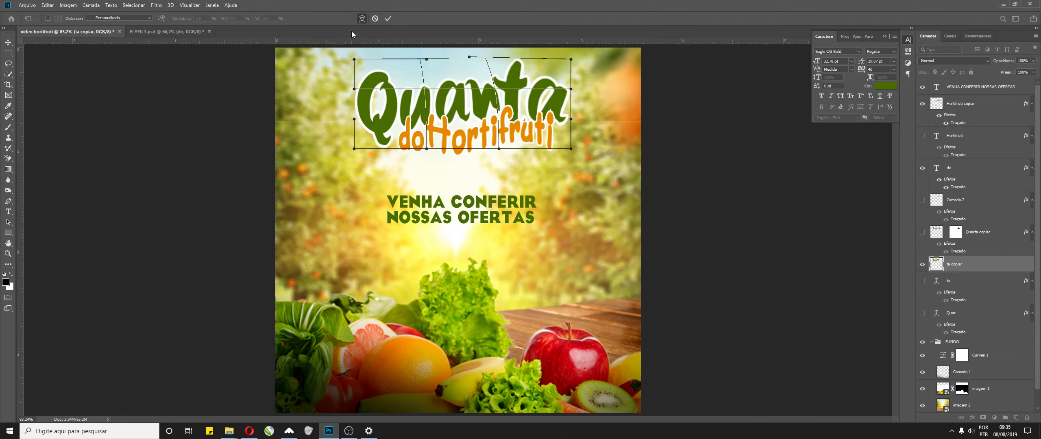
left_click(389, 18)
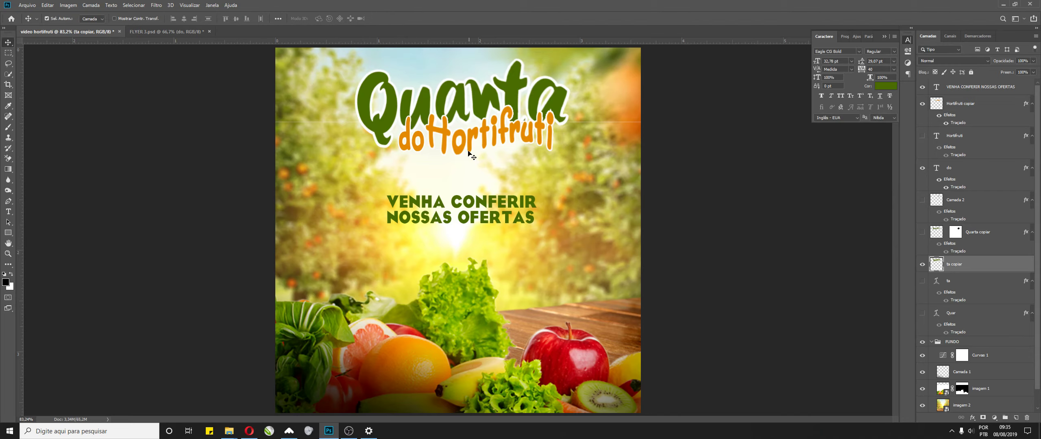
Step: Warp the bottom of the orange Hortifruti copiar lettering slightly
left_click(466, 148)
key("ctrl+t")
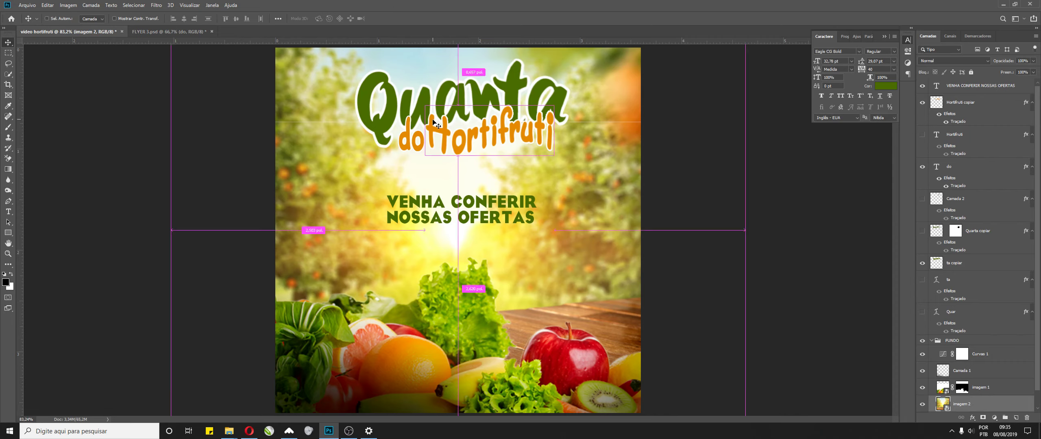
key("Return")
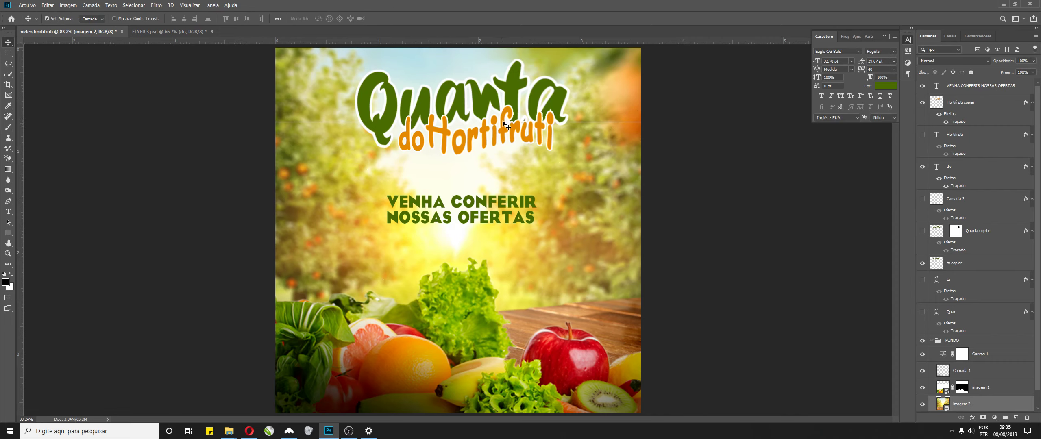
left_click(497, 138)
key("ctrl+t")
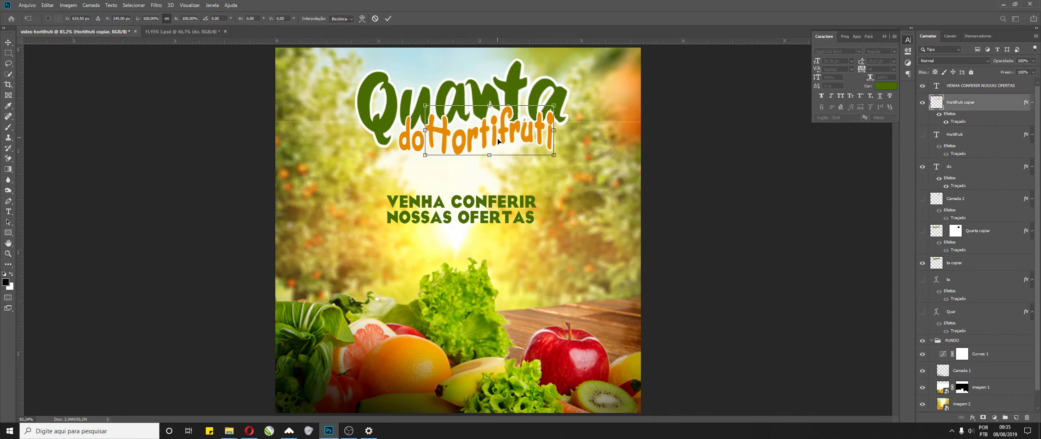
left_click(362, 19)
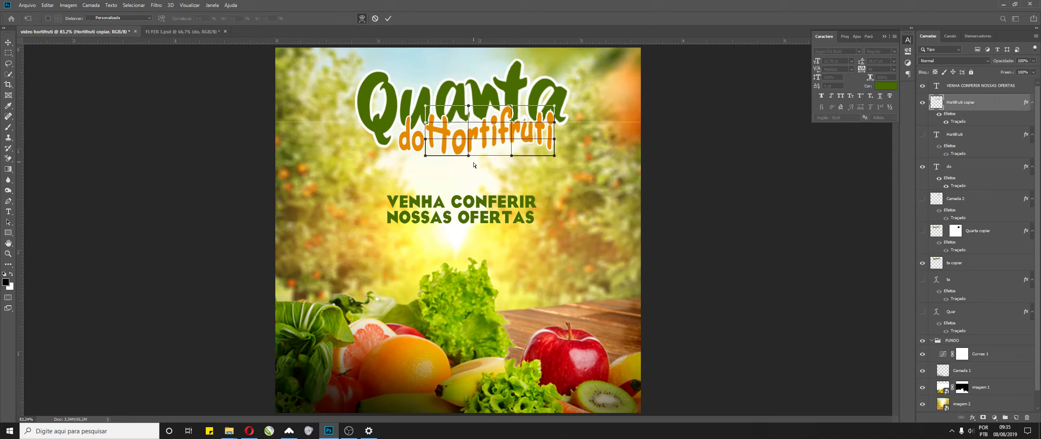
left_click_drag(469, 155, 474, 156)
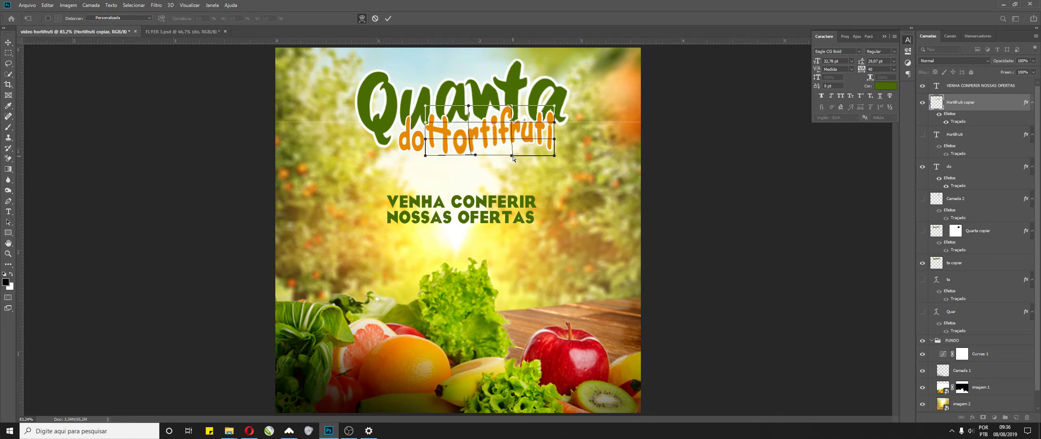
left_click(388, 19)
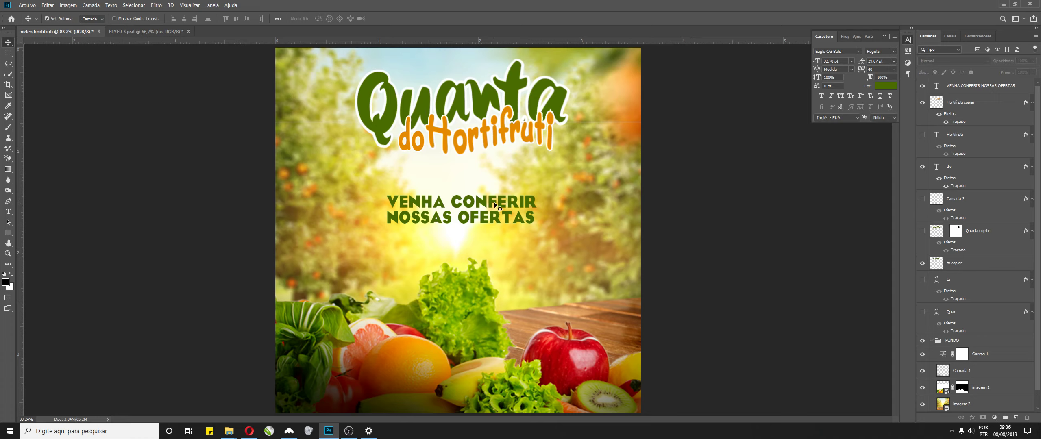
Step: Group layers Hortifruti copiar through Quar as 'tema' and collapse the FUNDO group
left_click(529, 211)
left_click(535, 206)
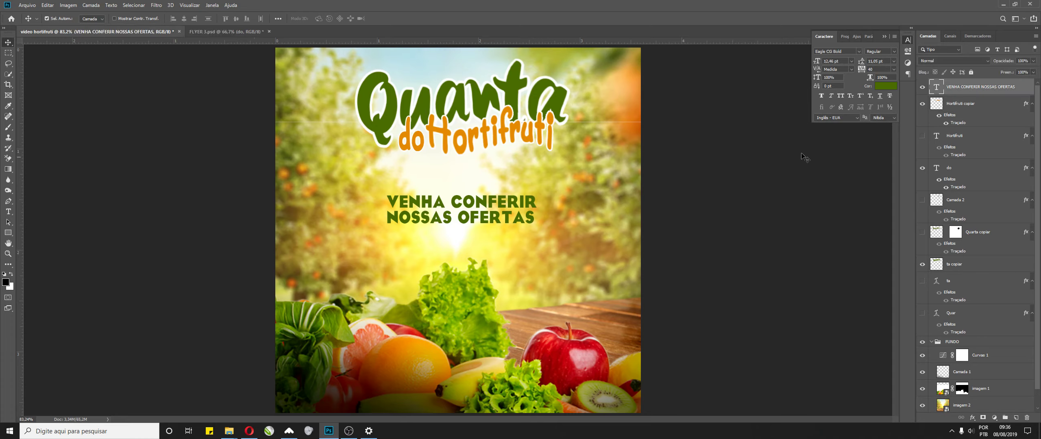
left_click(978, 108)
scroll(980, 122, "down", 1)
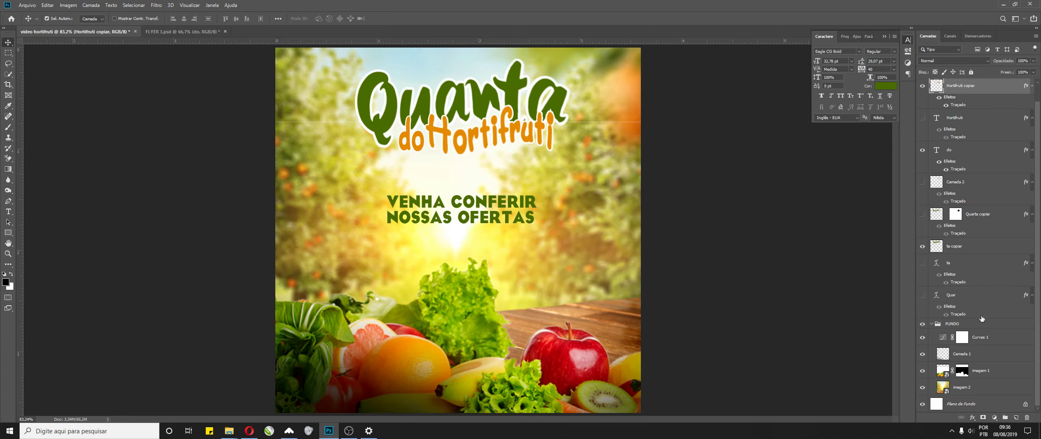
left_click(975, 307, "shift")
key("ctrl+g")
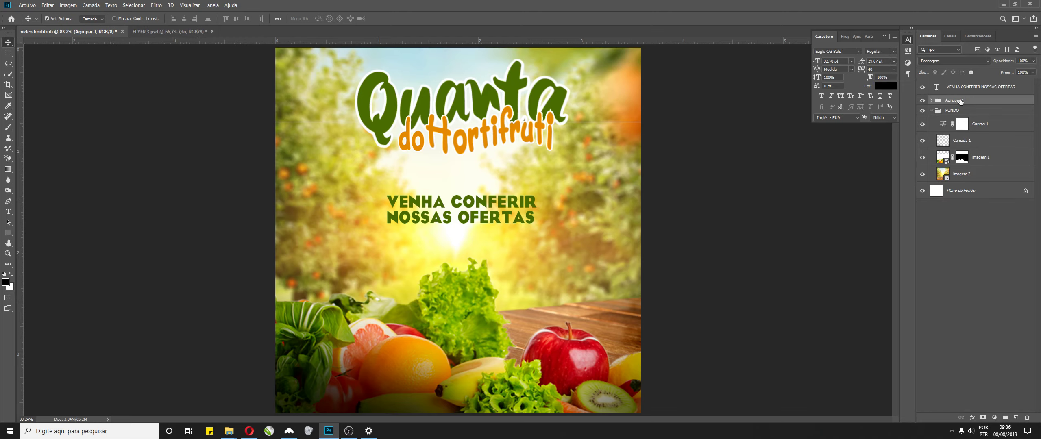
double_click(961, 102)
type("tema")
key("Return")
left_click(922, 101)
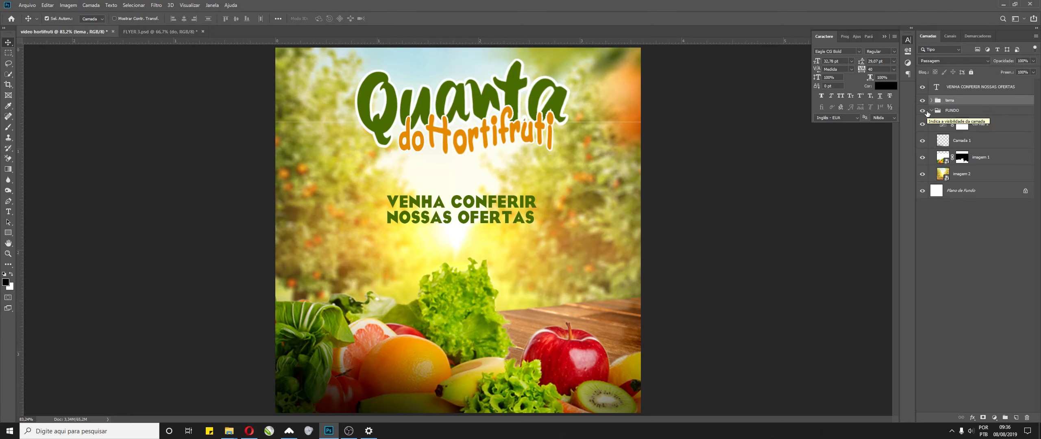
left_click(933, 111)
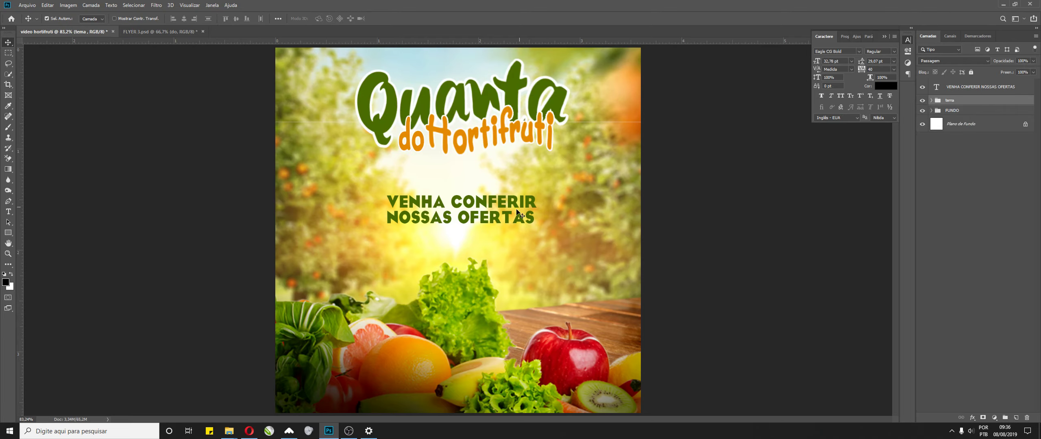
left_click(492, 205)
Step: Alt-drag a copy of VENHA CONFERIR NOSSAS OFERTAS to the flyer's bottom and make it white
left_click_drag(492, 205, 492, 360)
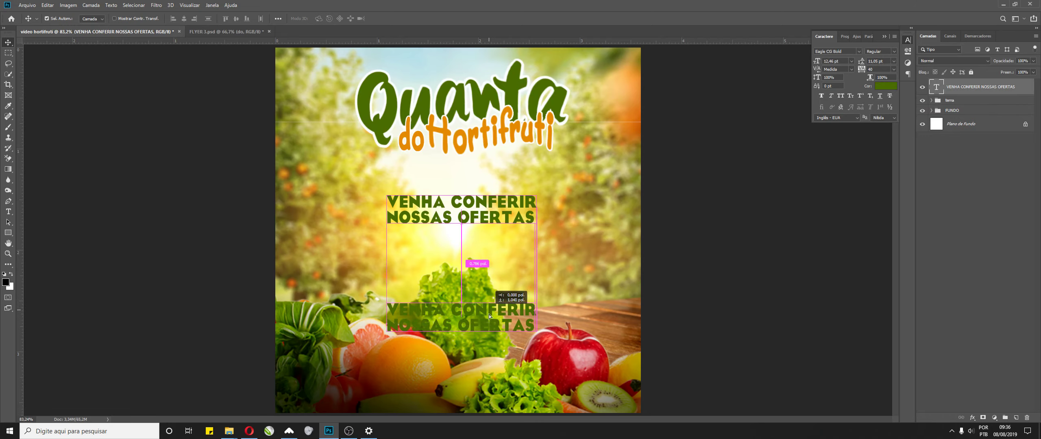
left_click(884, 87)
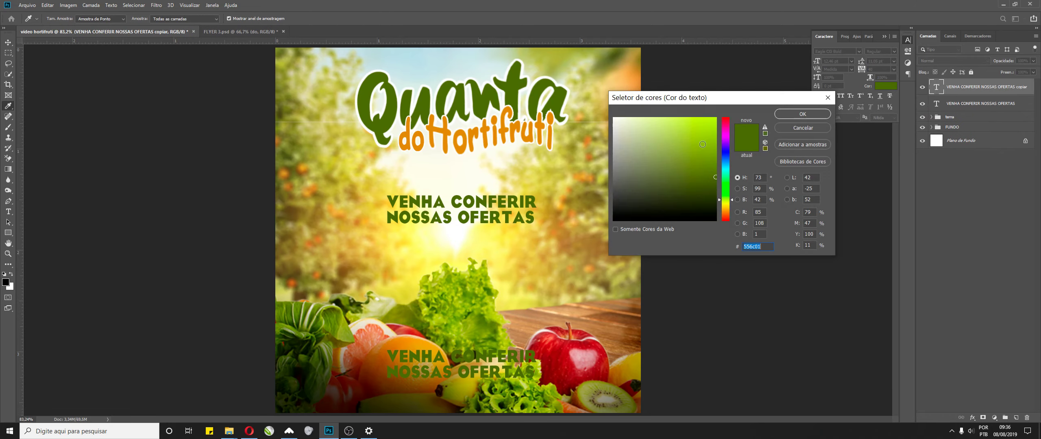
left_click(613, 118)
left_click(803, 115)
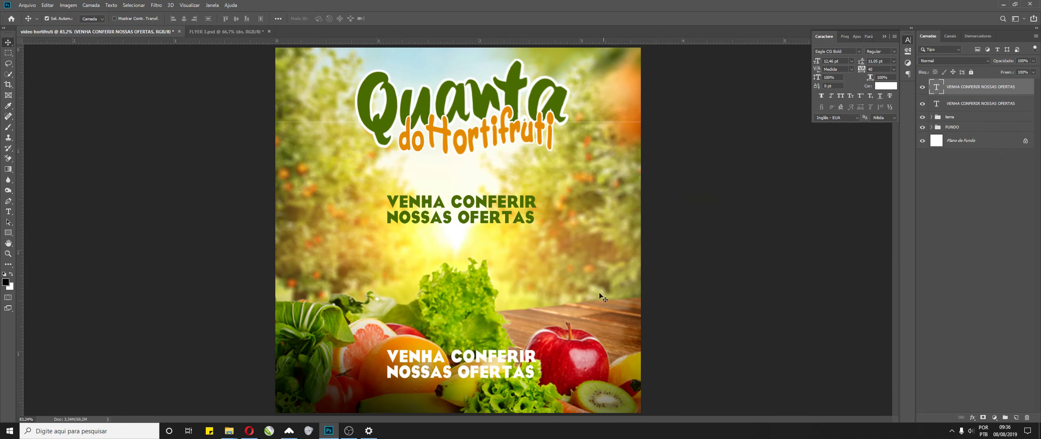
Step: Select the Character panel's font name field for the white lower text copy
left_click(834, 51)
left_click(835, 51)
left_click(938, 205)
left_click(840, 51)
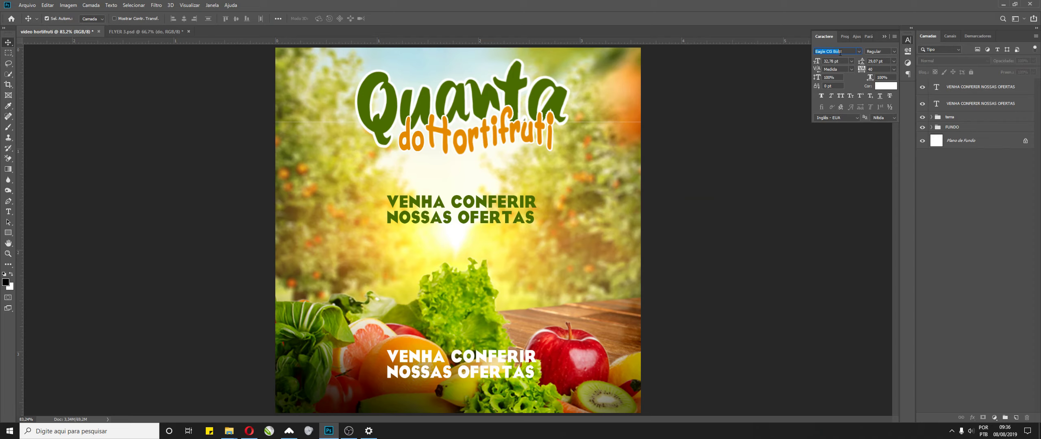
left_click(966, 86)
left_click(848, 52)
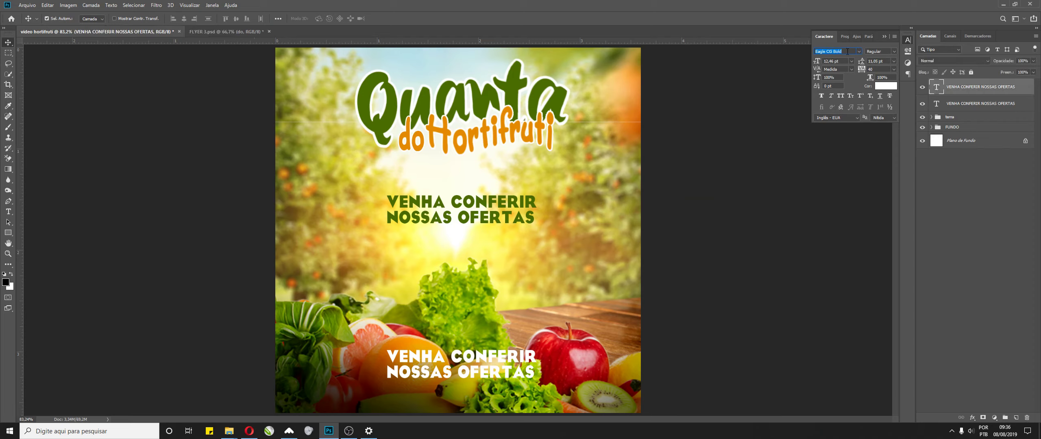
left_click(847, 52)
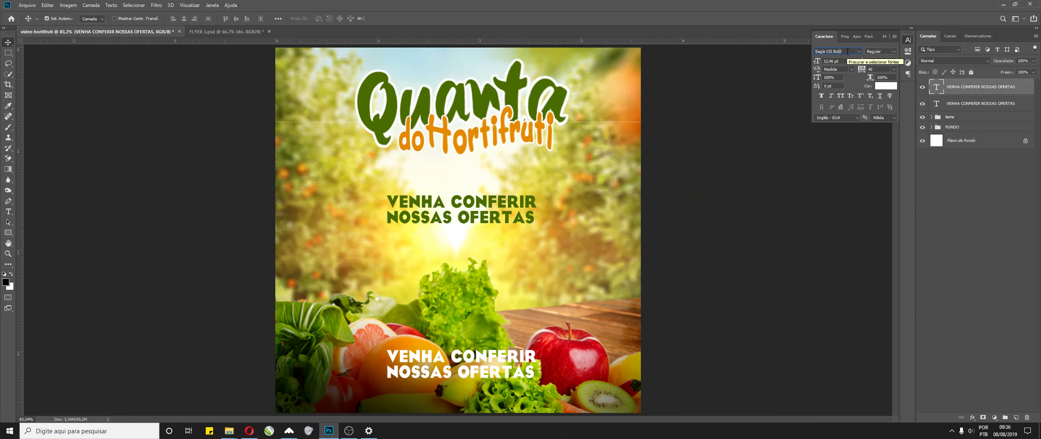
left_click(859, 52)
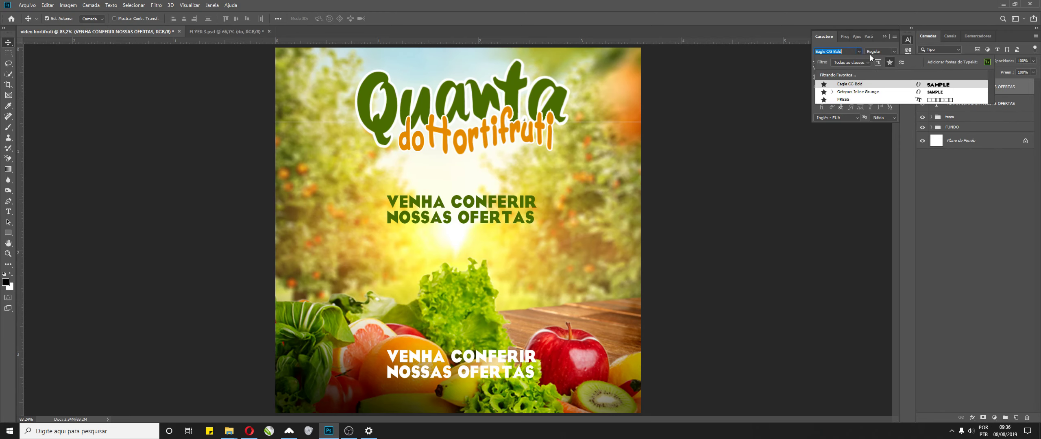
Step: Show all fonts and preview PRESS through AardvarkBold and Above on the white lower text
left_click(890, 62)
left_click(841, 51)
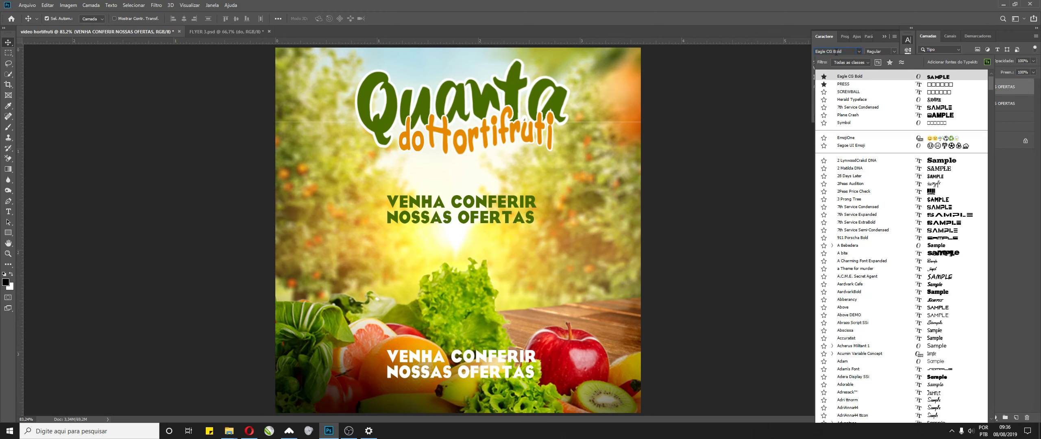
key("Down")
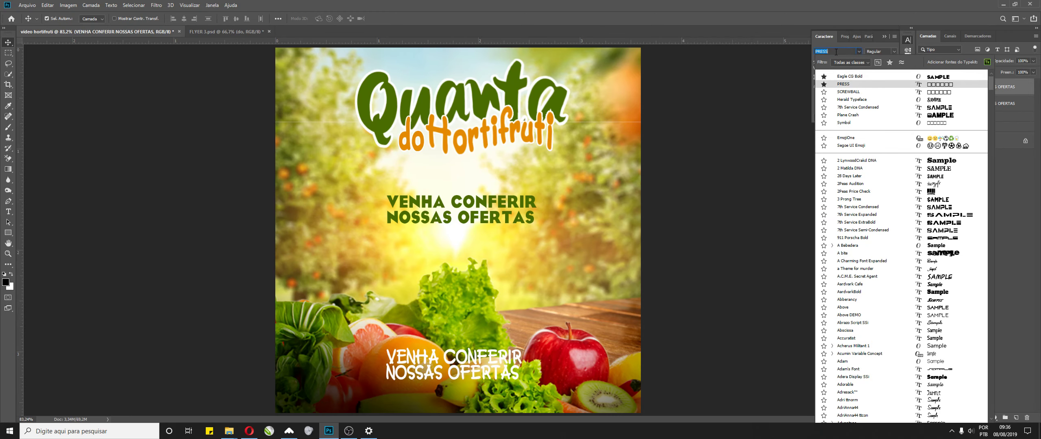
key("Down")
key("Down")
key("Down")
key("Down")
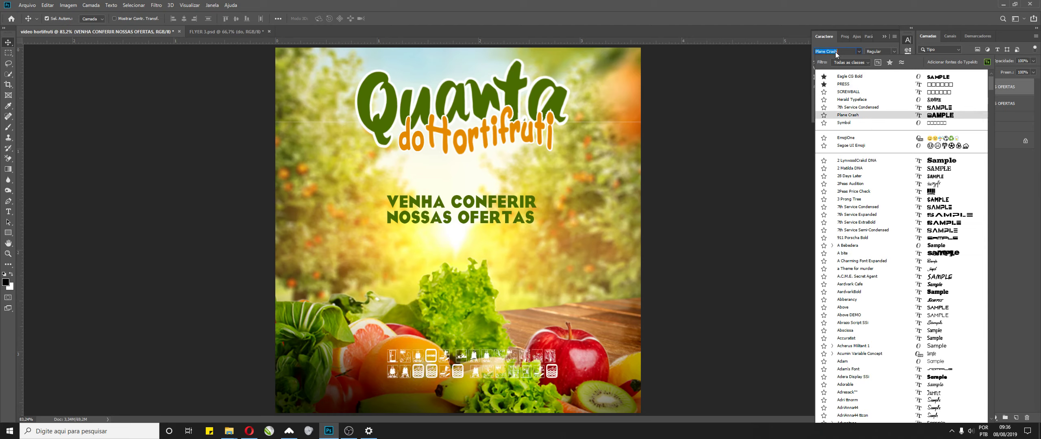
key("Down")
key("Down")
key("Down")
key("Down")
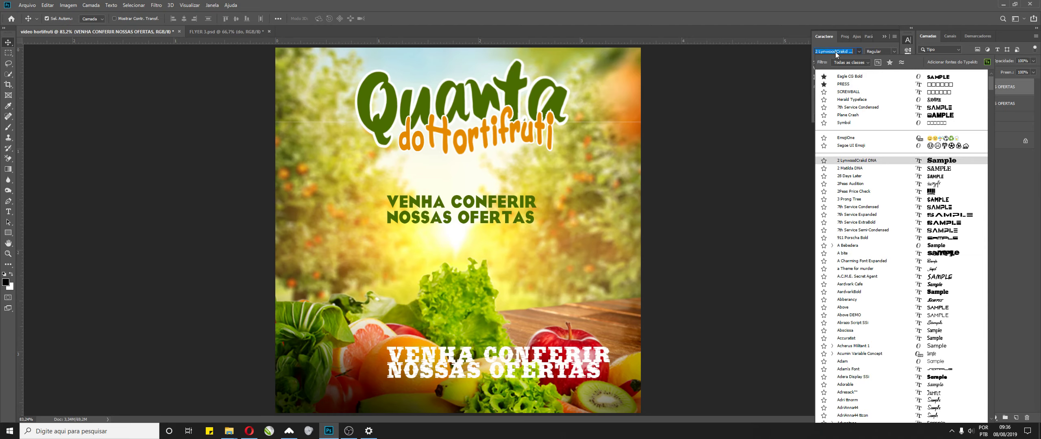
key("Down")
key("Down")
key("Down")
key("Down")
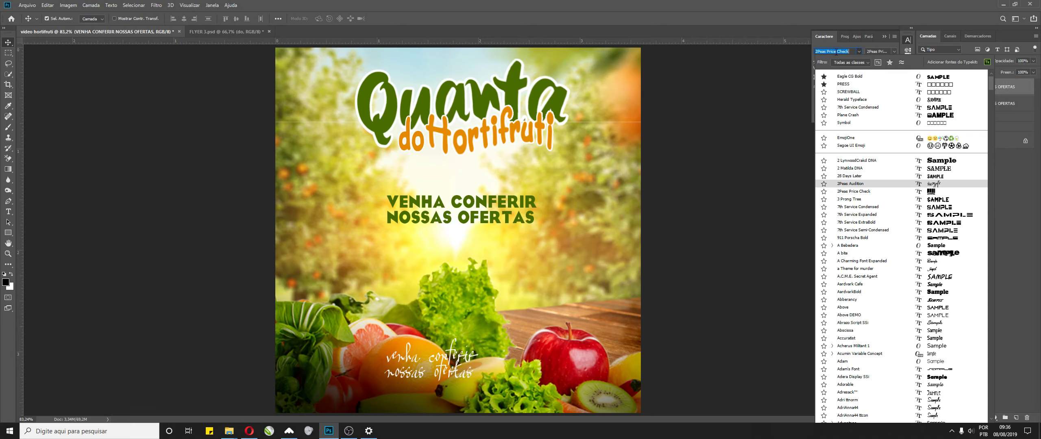
key("Down")
key("Down")
key("Down")
key("Down")
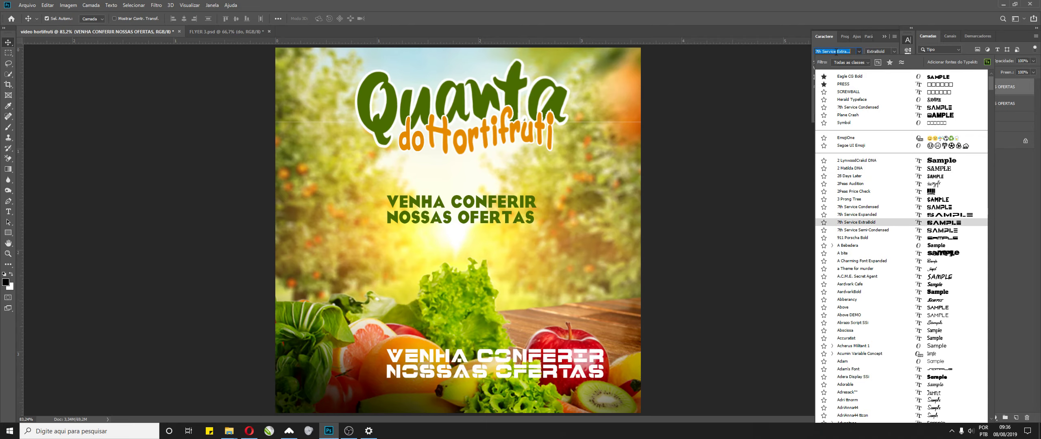
key("Down")
key("Down")
key("Down")
key("Down")
key("Down")
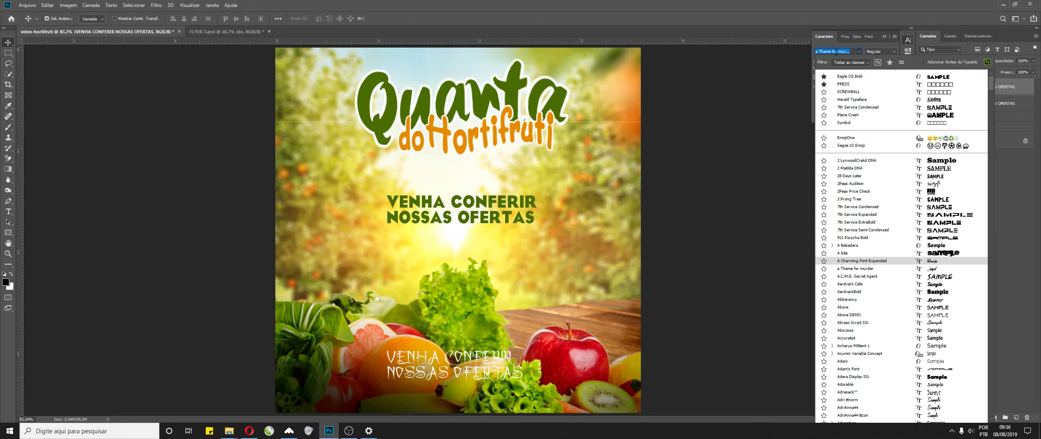
key("Down")
key("Down")
key("Down")
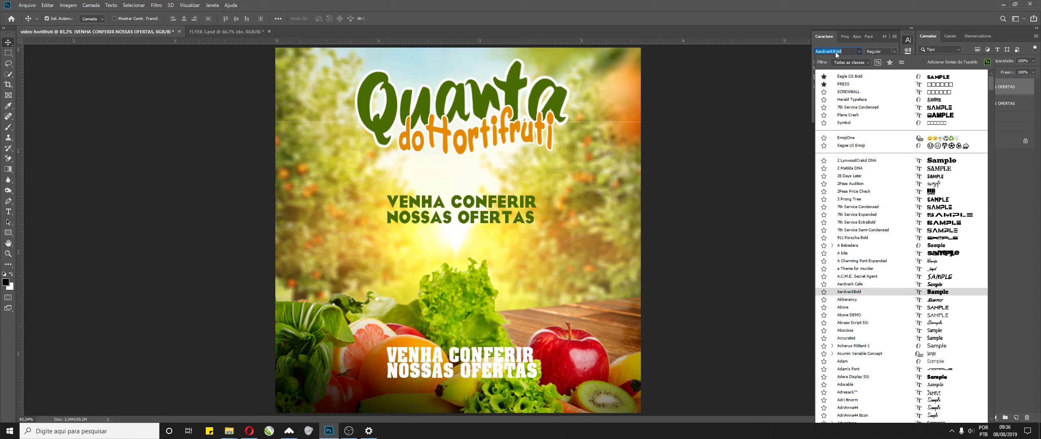
key("Down")
key("Down")
key("Down")
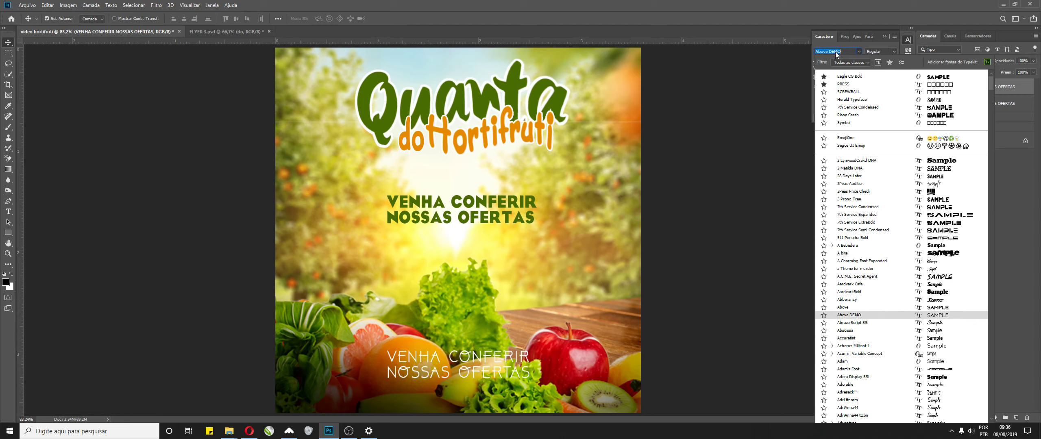
key("Up")
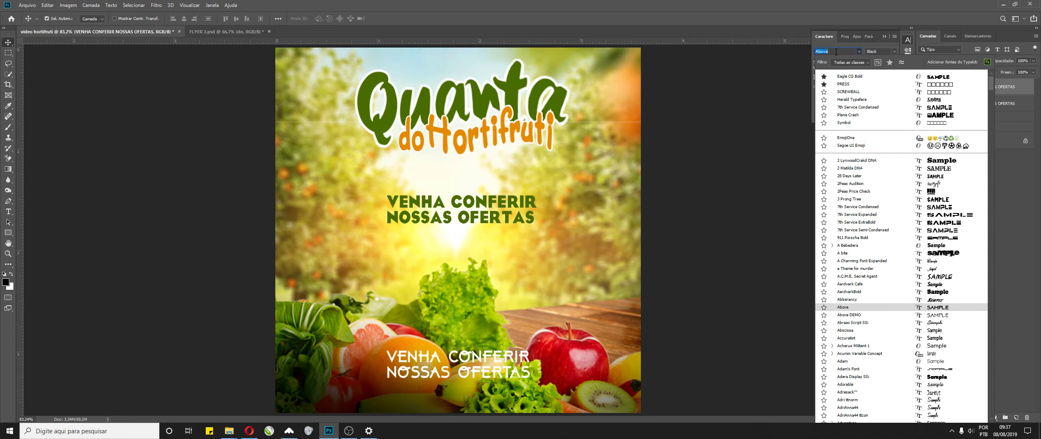
key("Escape")
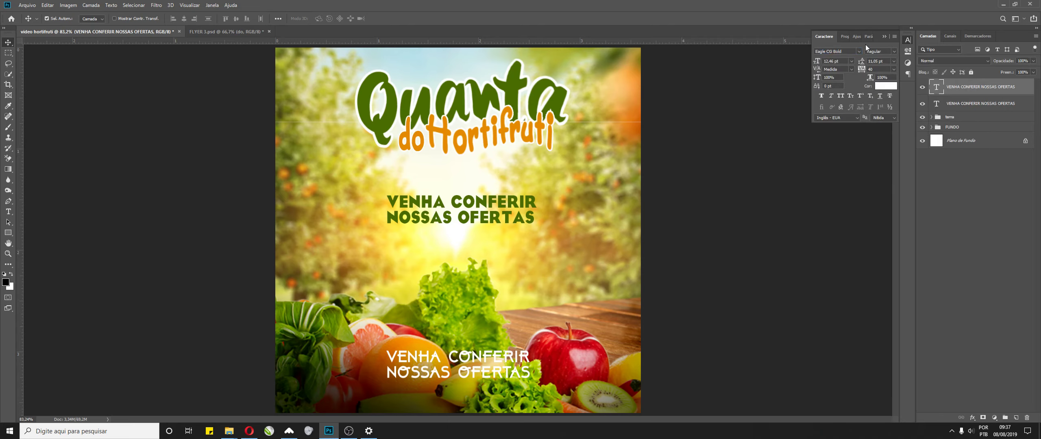
Step: Cycle through nearby fonts again on the lower text, settling on Above Black
left_click(838, 54)
key("Up")
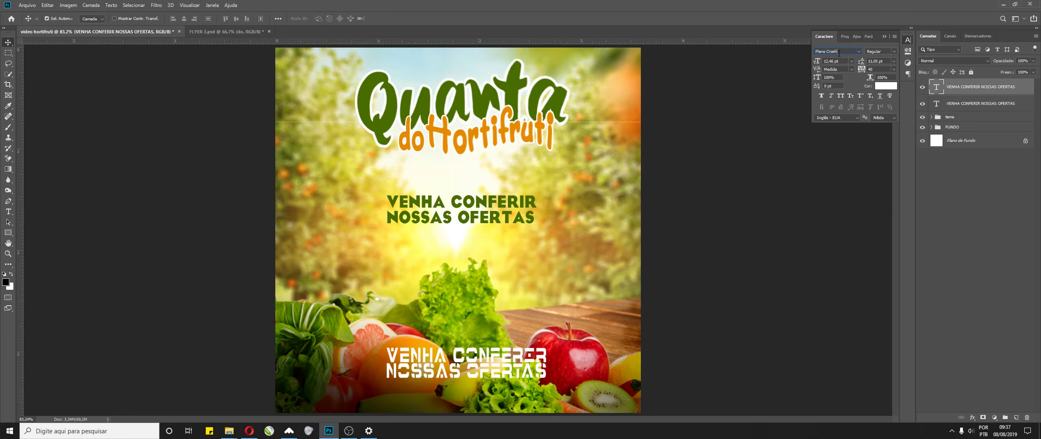
key("Up")
key("Up")
key("Down")
key("Down")
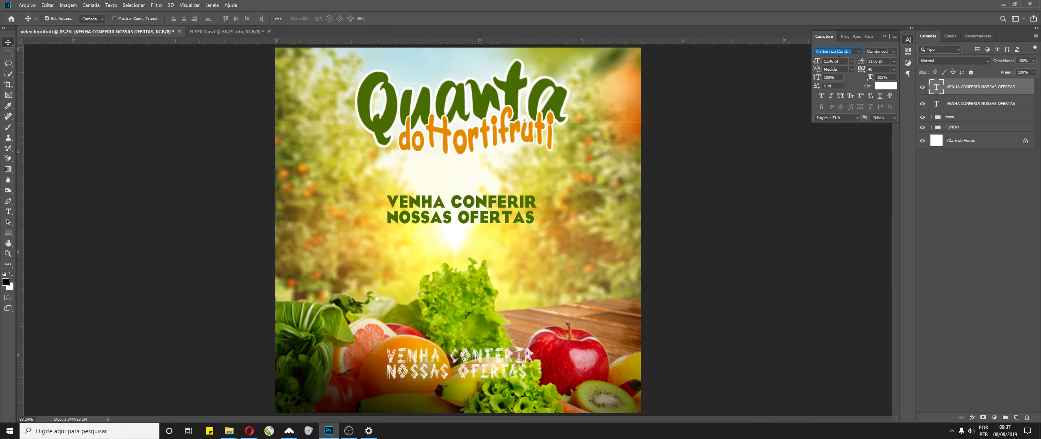
key("Down")
key("Down")
key("Down")
key("Down")
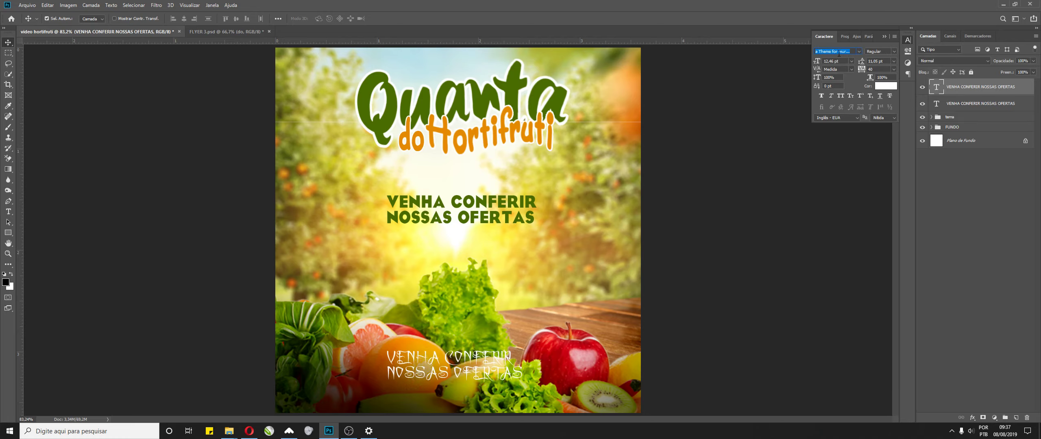
key("Down")
key("Up")
key("Down")
key("Up")
key("Down")
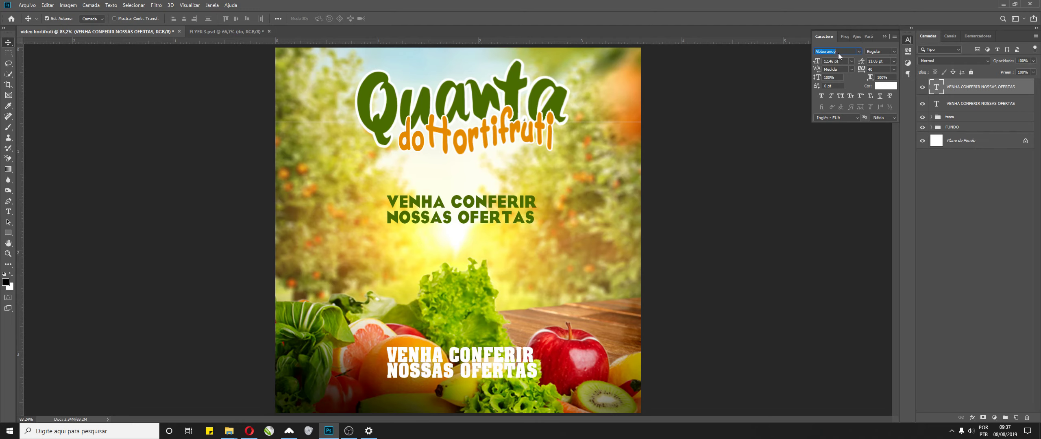
key("Down")
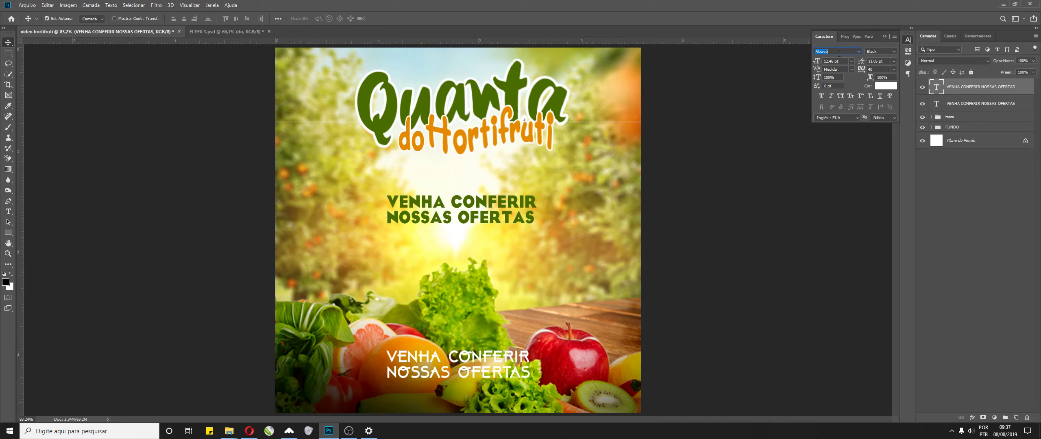
Step: Replace the lower white text with the street address line
left_click(885, 37)
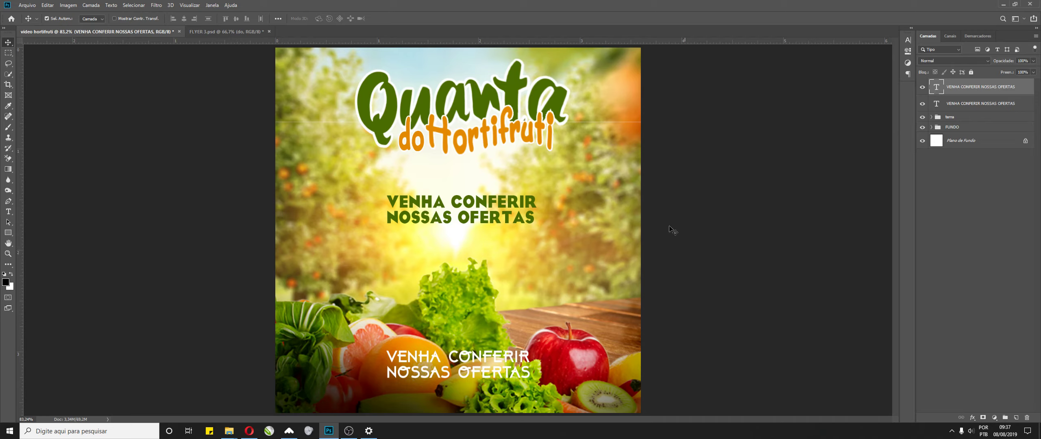
key("t")
left_click(462, 364)
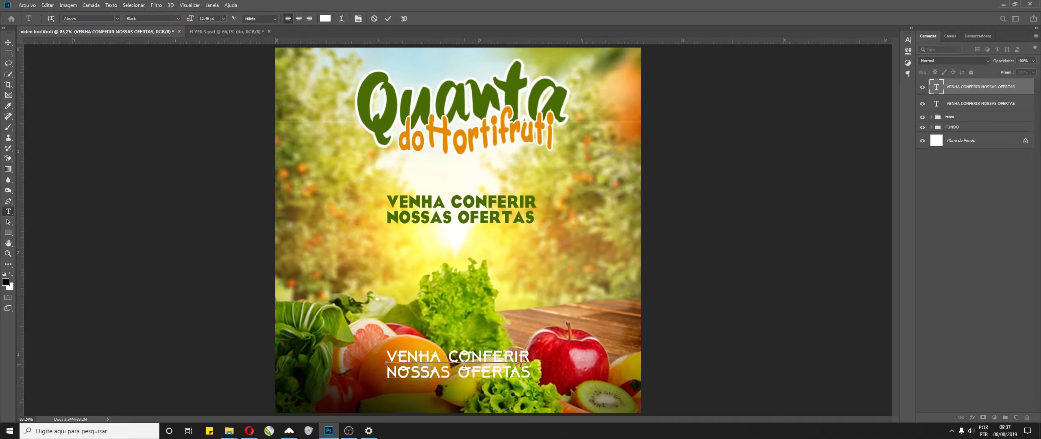
key("ctrl+a")
type("R")
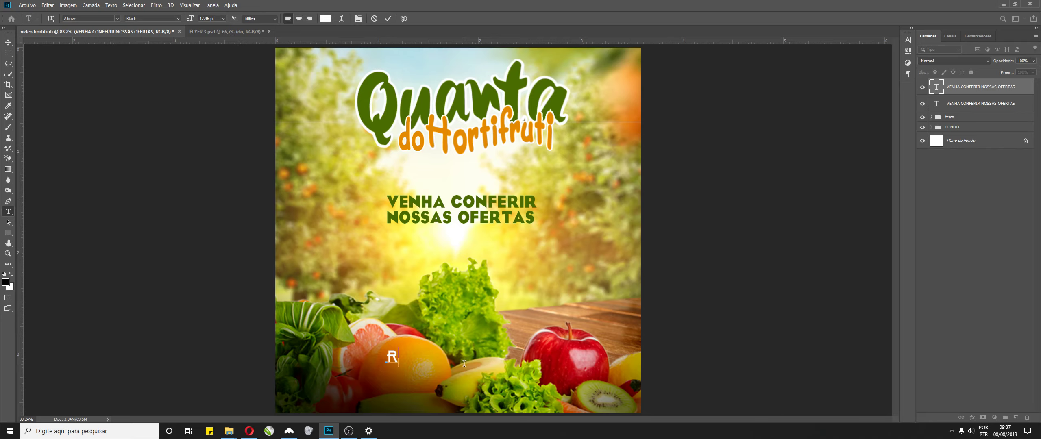
type("UA")
key("BackSpace")
key("BackSpace")
key("BackSpace")
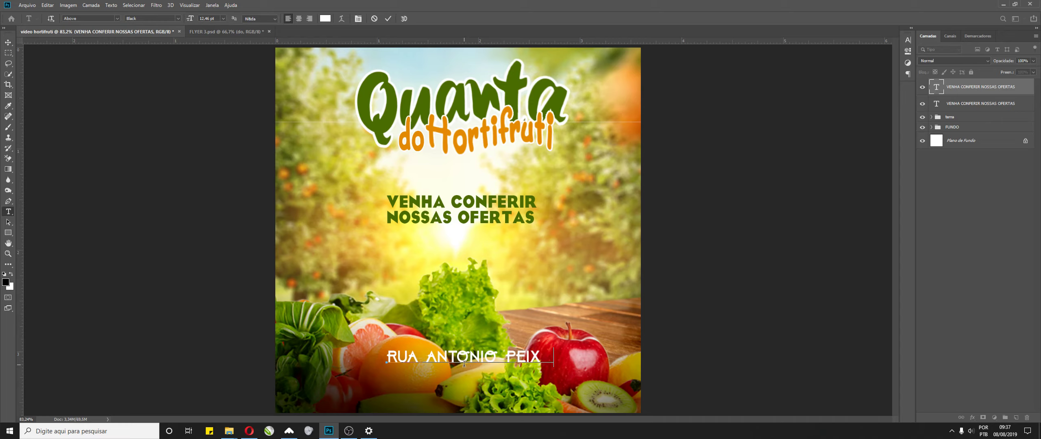
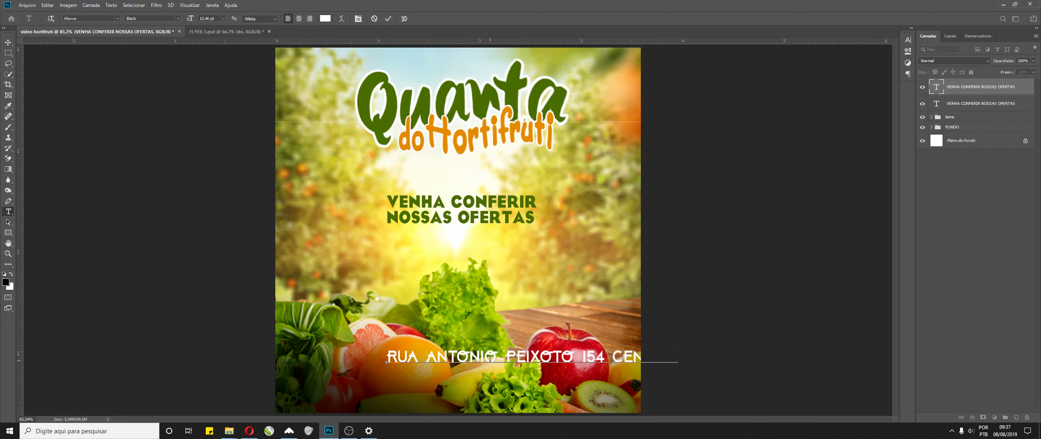
key("ctrl+Return")
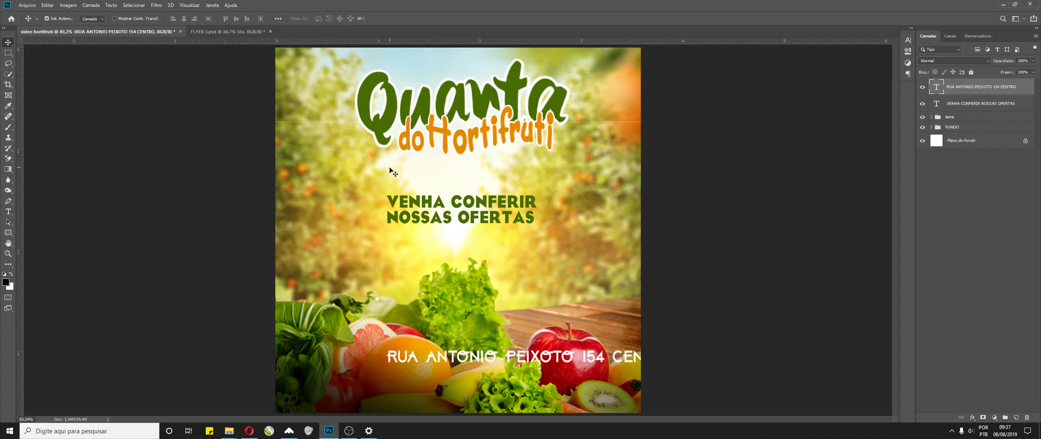
Step: Shrink the address line, then place a copy above it reading 'FAZEMOS ENTREGAS'
key("ctrl+t")
mouse_move(678, 348)
left_mouse_down()
mouse_move(515, 362)
mouse_move(500, 400)
left_mouse_up()
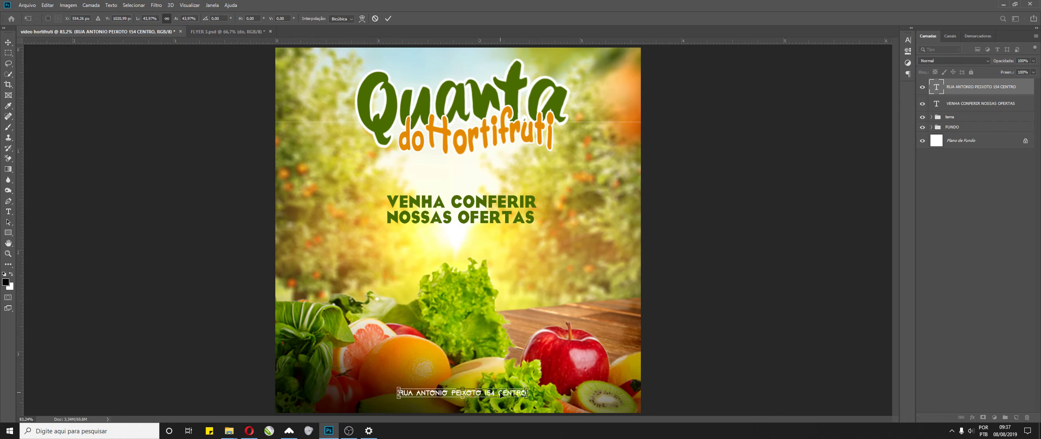
key("Return")
left_click_drag(471, 395, 469, 361)
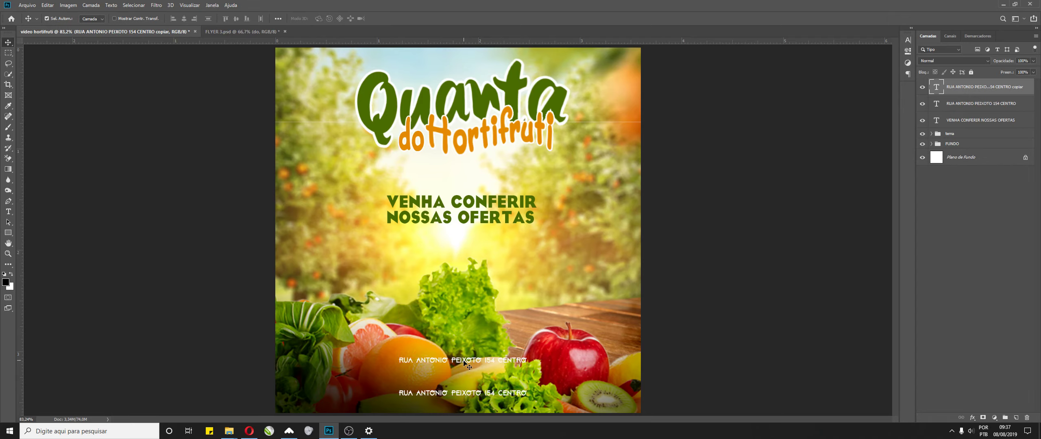
double_click(465, 361)
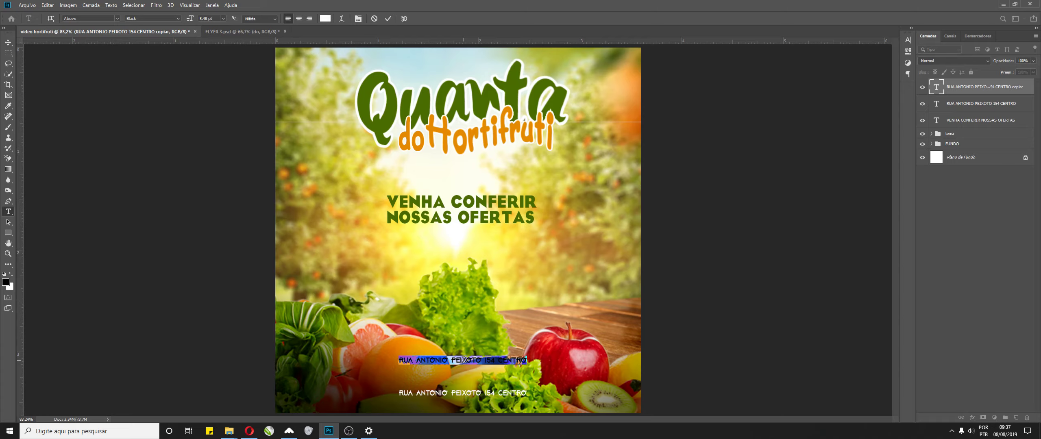
type("FAZEMOS ")
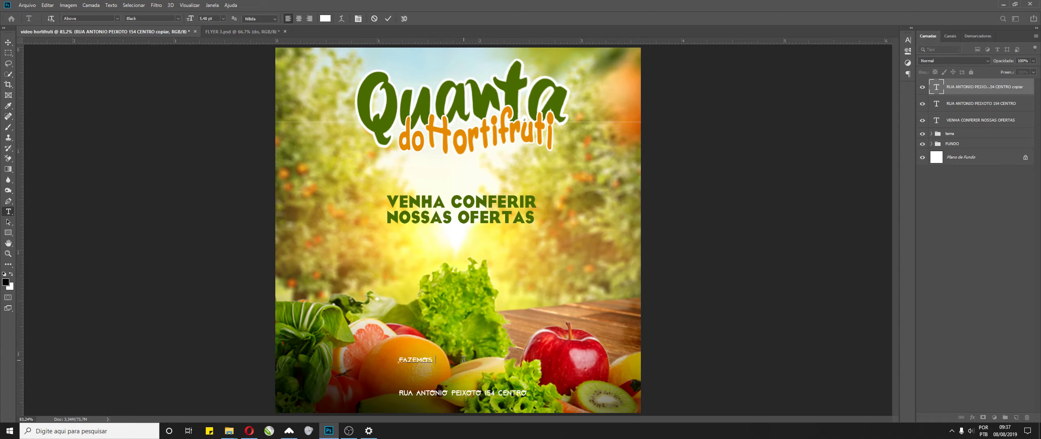
type("ENTREGAS")
left_click(8, 42)
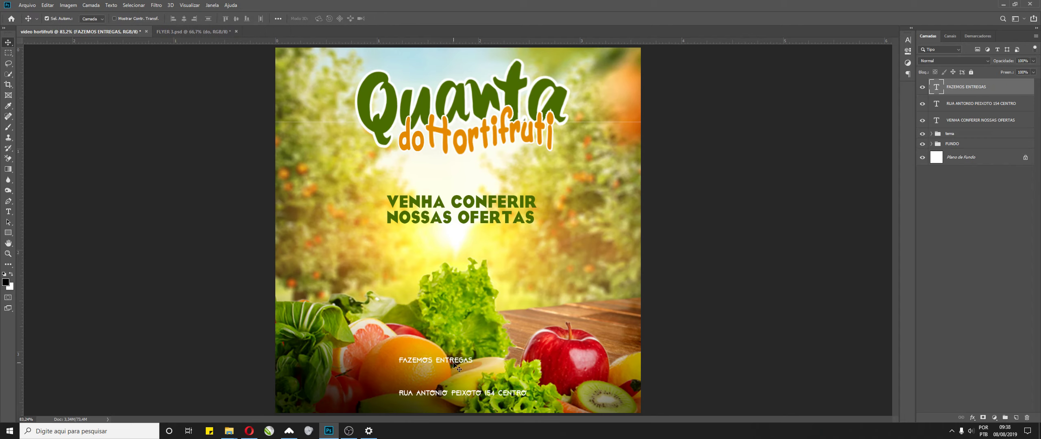
Step: Duplicate 'FAZEMOS ENTREGAS', retype it as the phone number, enlarge it about double and position it
mouse_move(458, 364)
left_mouse_down()
mouse_move(489, 353)
mouse_move(478, 379)
left_mouse_up()
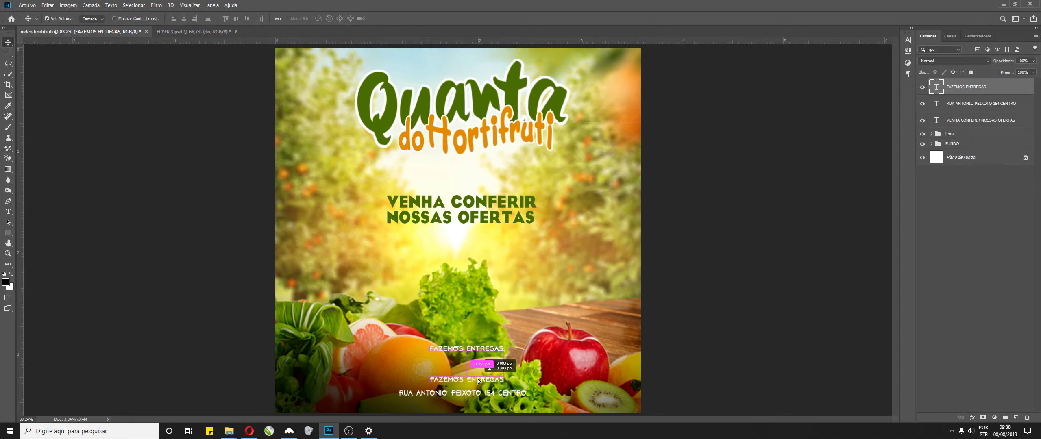
key("t")
triple_click(473, 382)
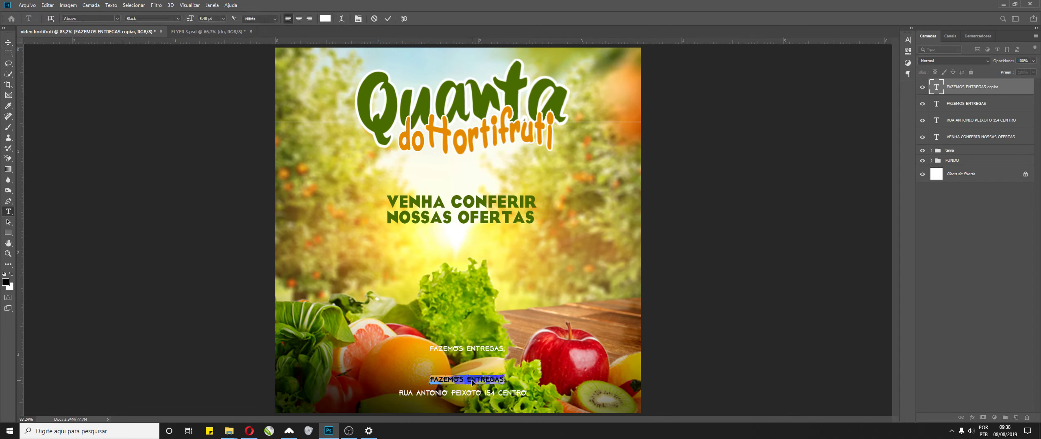
left_click(9, 42)
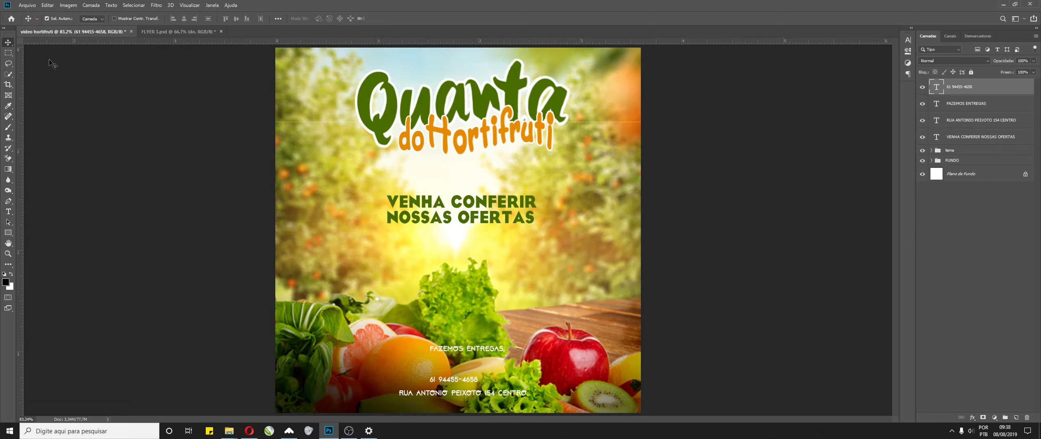
key("ctrl+t")
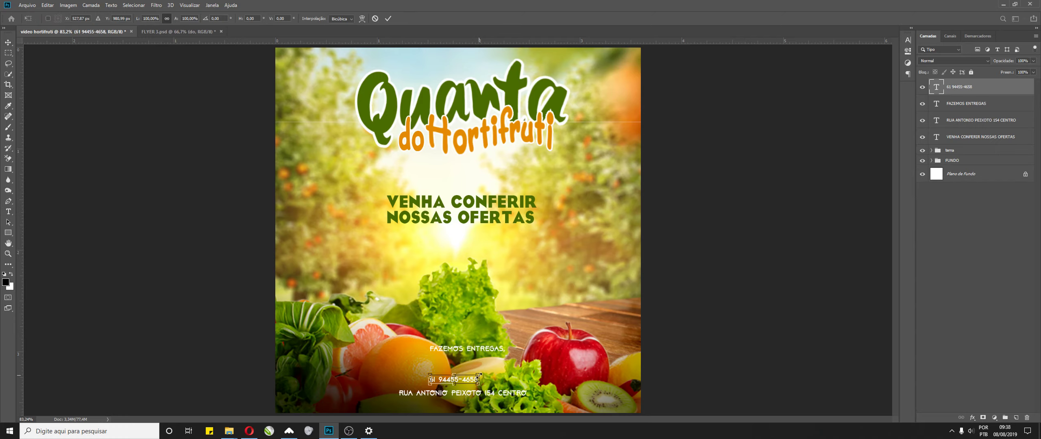
mouse_move(479, 375)
left_mouse_down()
mouse_move(537, 365)
mouse_move(475, 383)
left_mouse_up()
key("Return")
left_click_drag(478, 354, 478, 371)
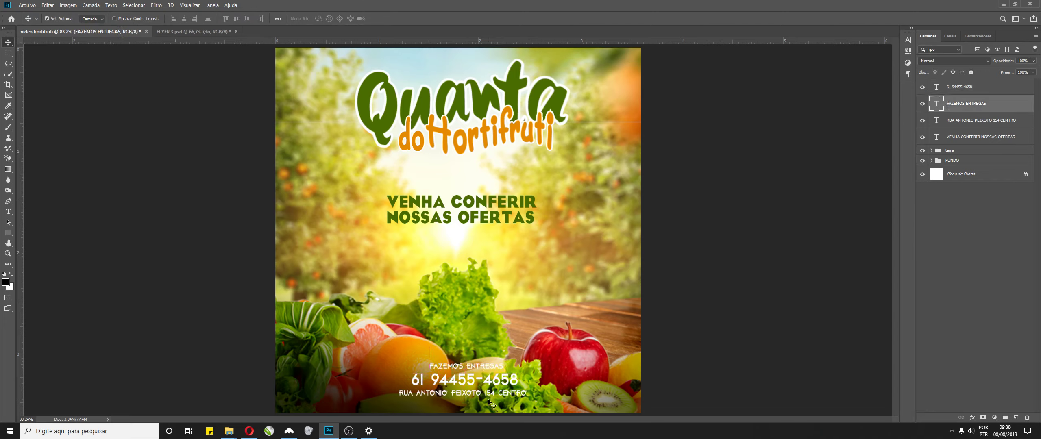
Step: Centre the three bottom text lines on each other and on the page
left_click(960, 120, "ctrl")
left_click(960, 88, "ctrl")
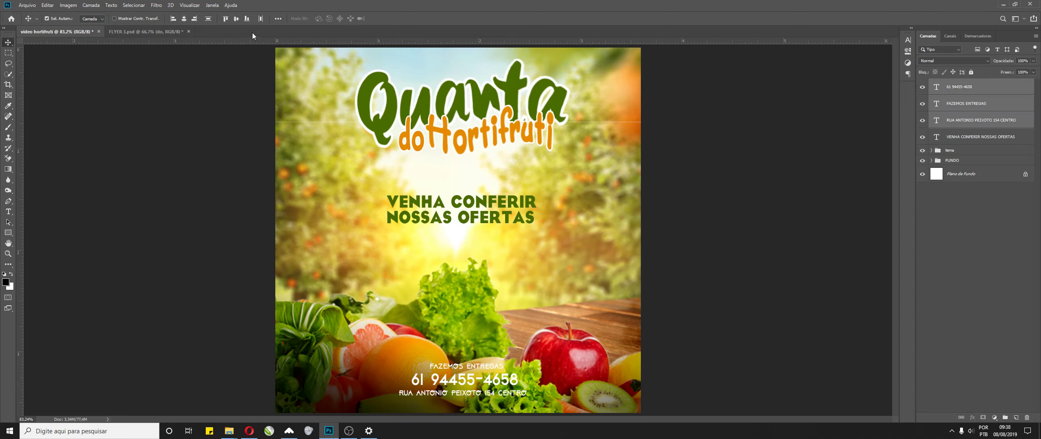
left_click(184, 21)
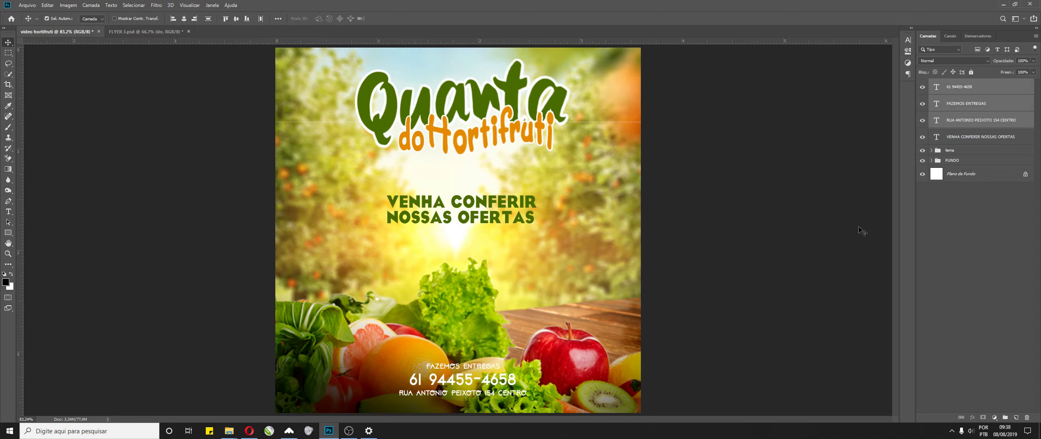
left_click(976, 178, "ctrl")
left_click(184, 19)
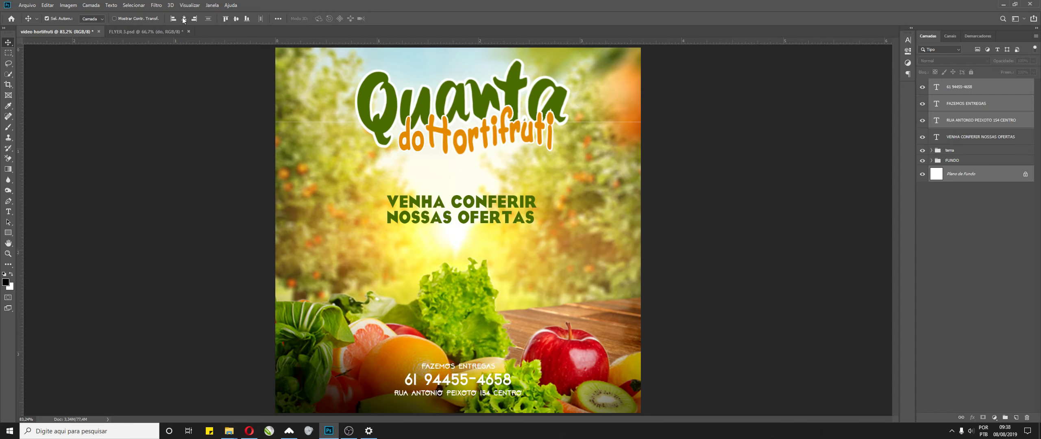
left_click(777, 257)
Step: Centre 'VENHA CONFERIR NOSSAS OFERTAS' horizontally on the page
left_click(497, 222)
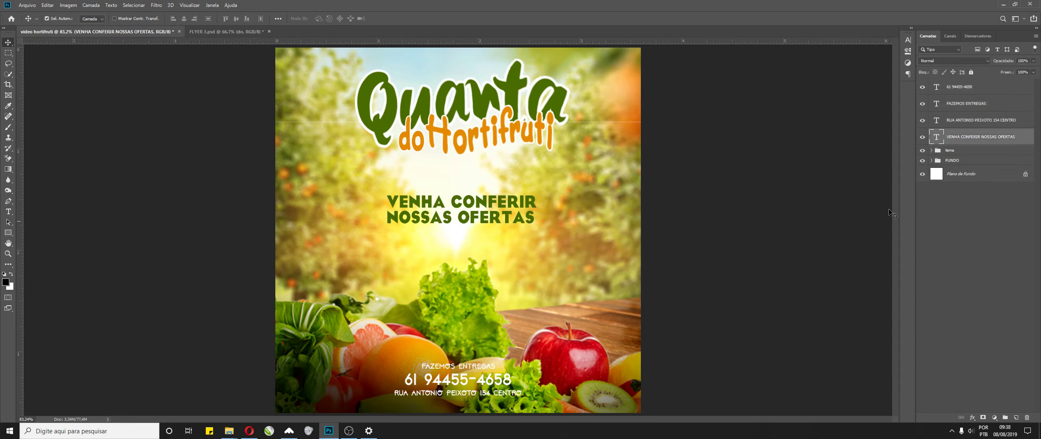
left_click(989, 174, "ctrl")
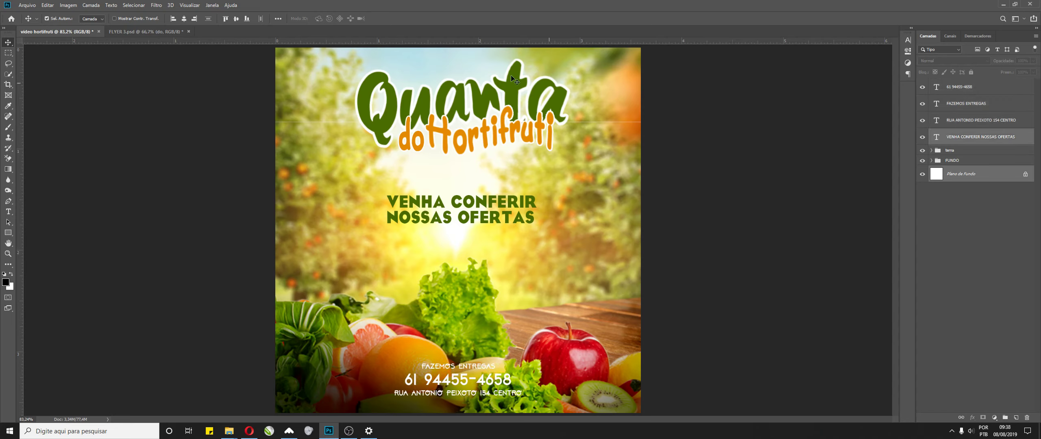
left_click(186, 20)
left_click(193, 116)
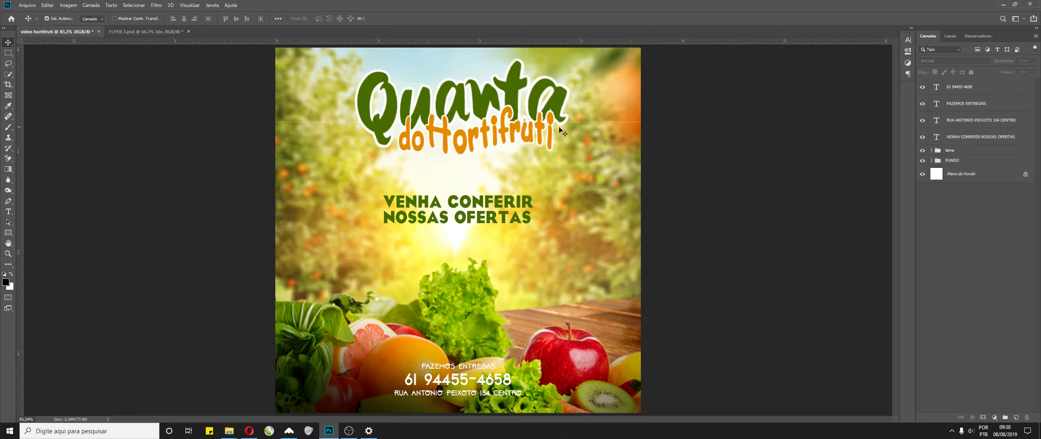
Step: Centre the tema logo group horizontally on the page
left_click(962, 151)
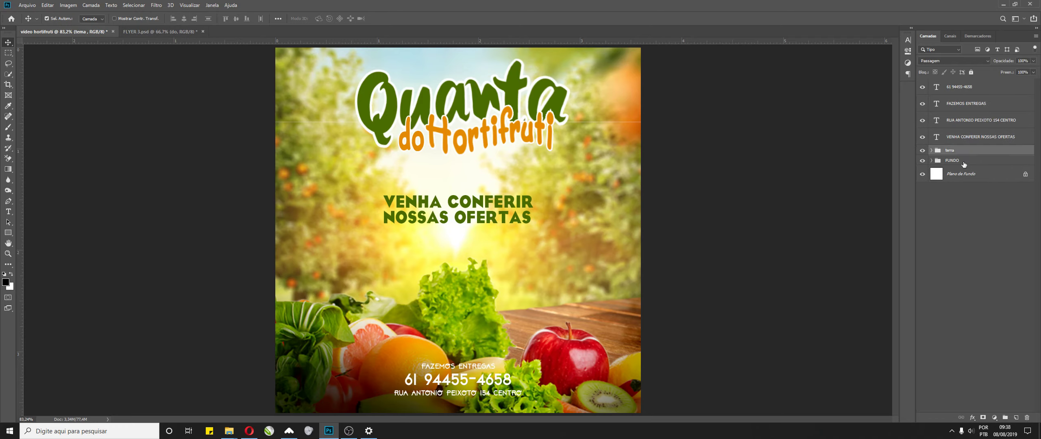
left_click(968, 176)
left_click(963, 155)
left_click(964, 174, "ctrl")
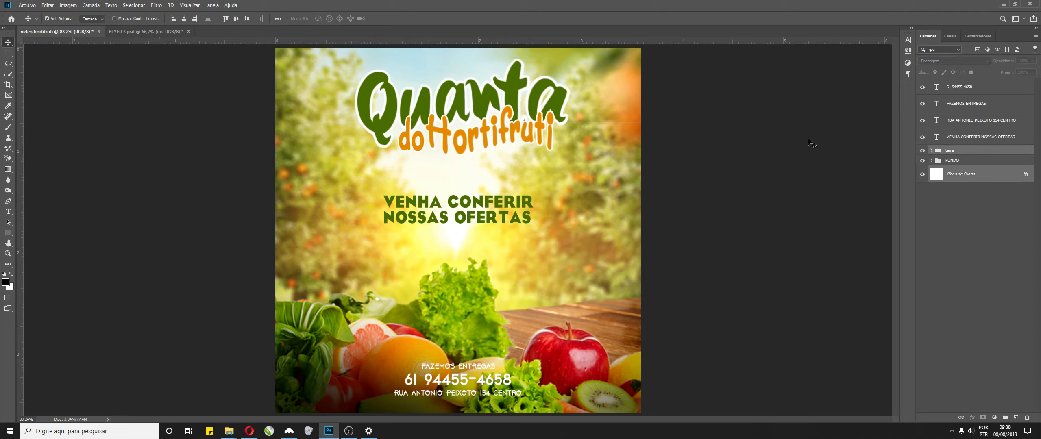
left_click(185, 19)
left_click(672, 166)
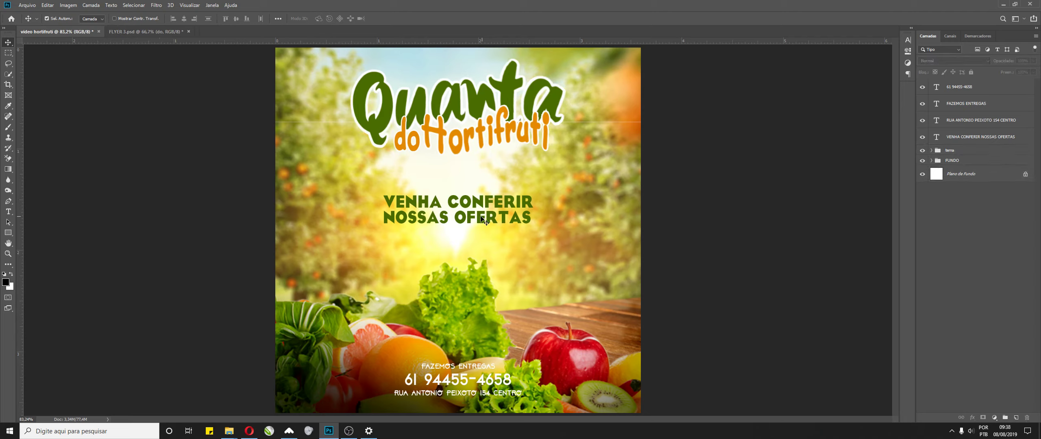
Step: Move 'VENHA CONFERIR NOSSAS OFERTAS' slightly down and the address line slightly lower
left_click_drag(484, 221, 491, 225)
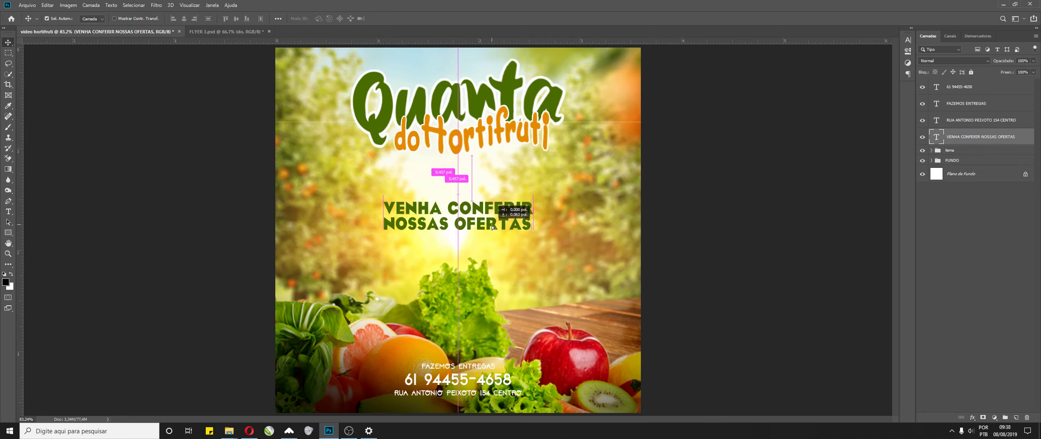
left_click(721, 270)
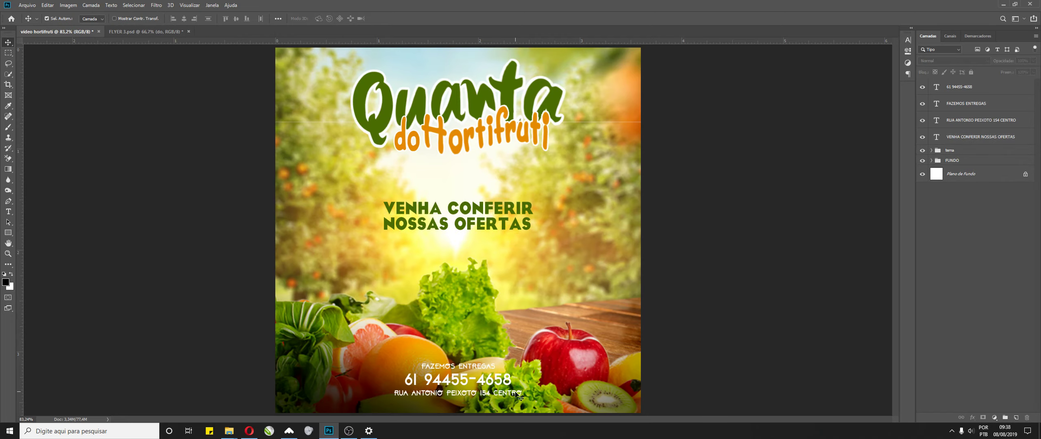
left_click_drag(467, 398, 468, 379)
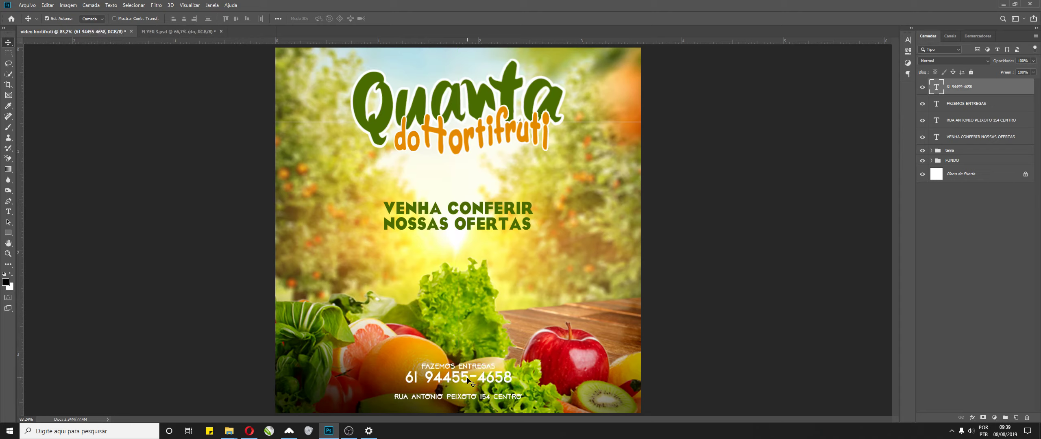
Step: Centre the phone number horizontally on the page
left_click(935, 166, "ctrl")
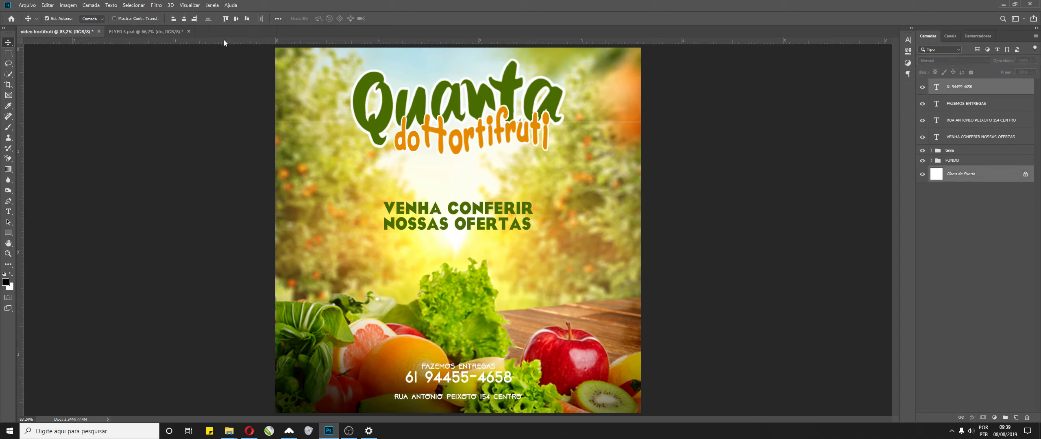
left_click(184, 19)
left_click(193, 178)
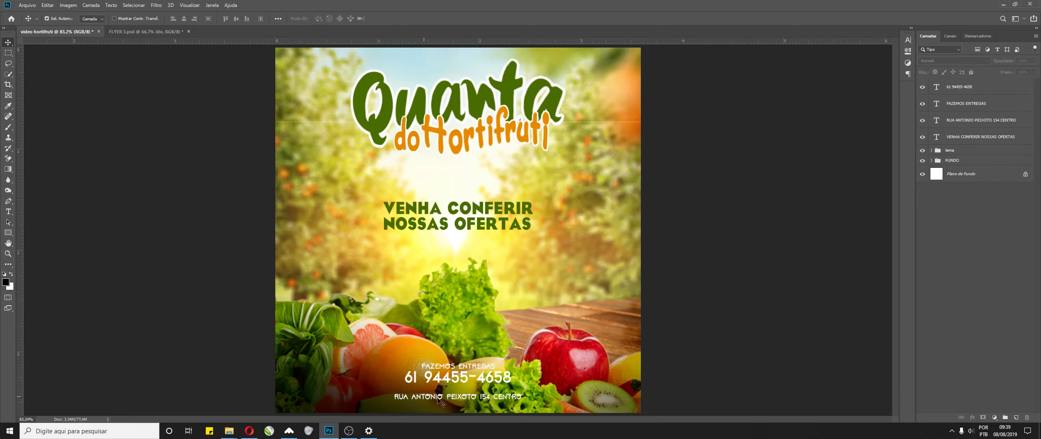
left_click(971, 153)
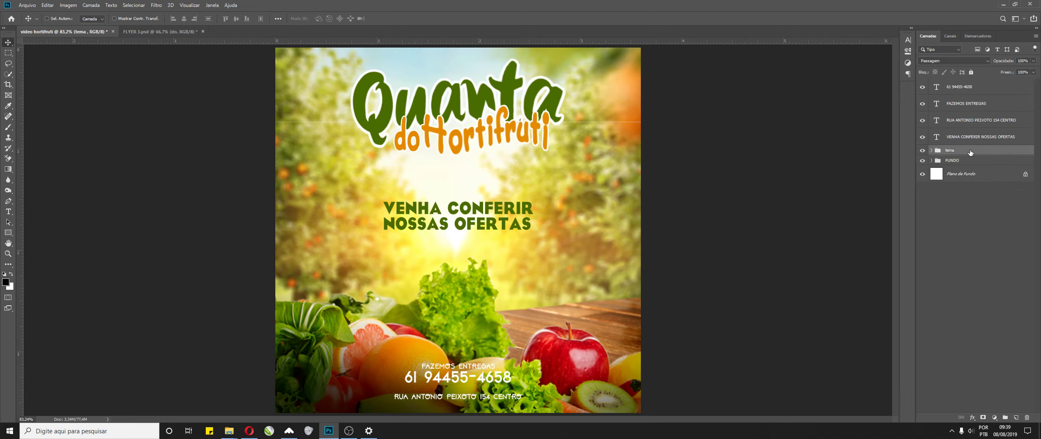
Step: Paint the flyer's bottom edge black on a new layer with a very large soft brush
key("ctrl+shift+n")
key("Return")
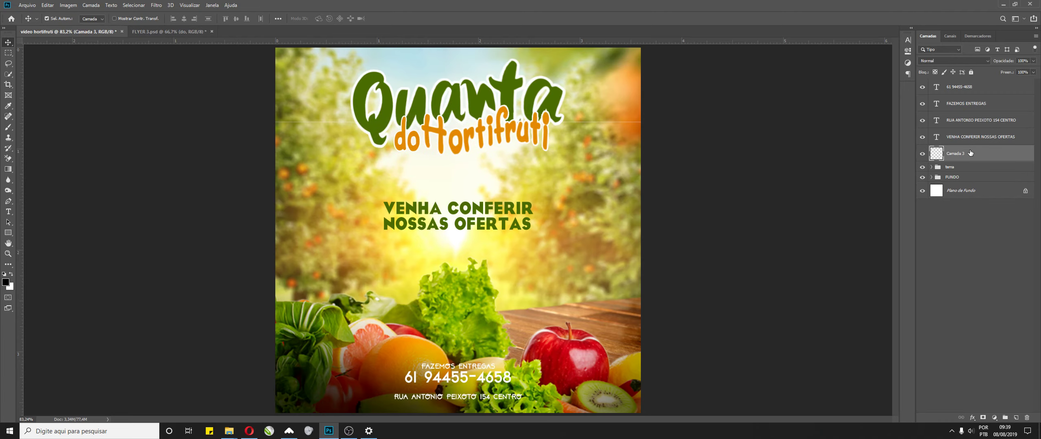
key("b")
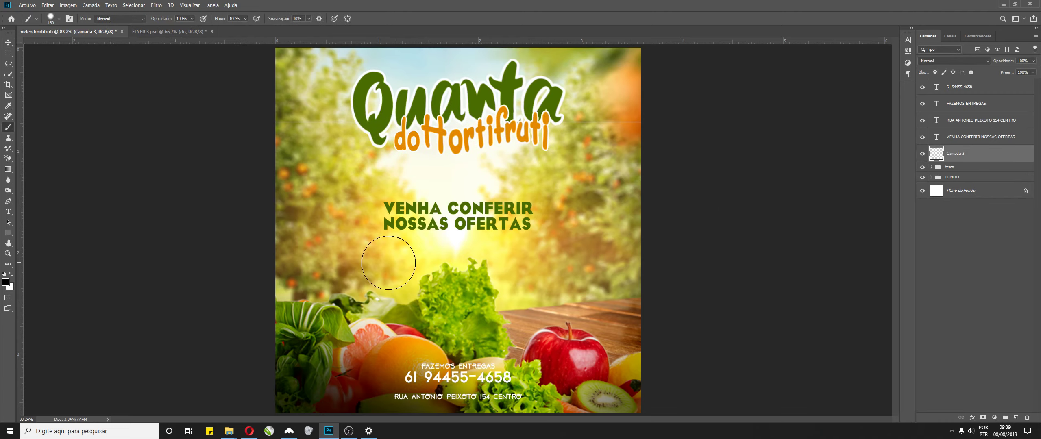
left_click_drag(361, 256, 391, 256)
scroll(417, 283, "down", 3)
left_click_drag(417, 283, 515, 284)
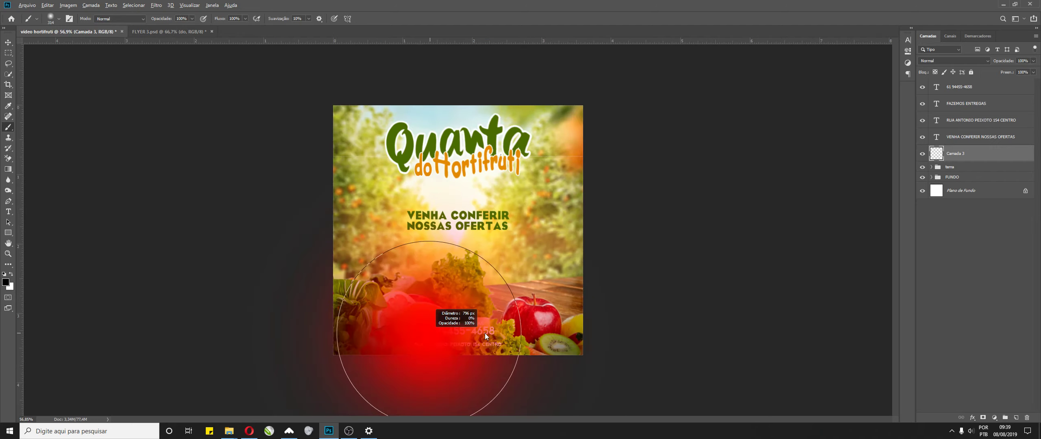
scroll(384, 228, "down", 1)
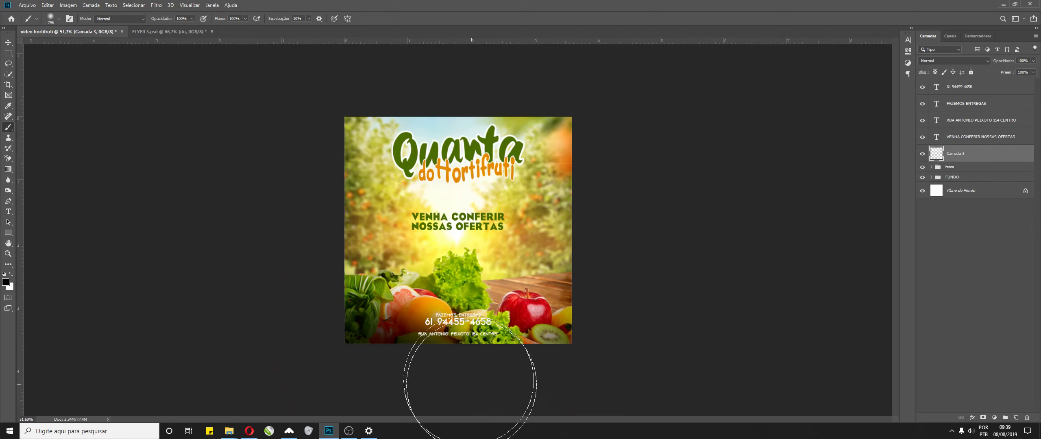
left_click_drag(528, 387, 548, 402)
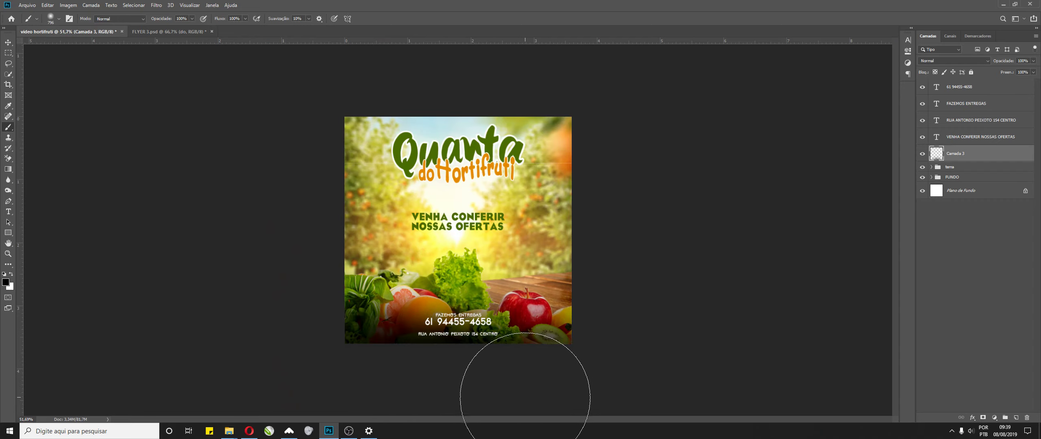
Step: Lower the darkening layer's opacity to about 74%
left_click(8, 42)
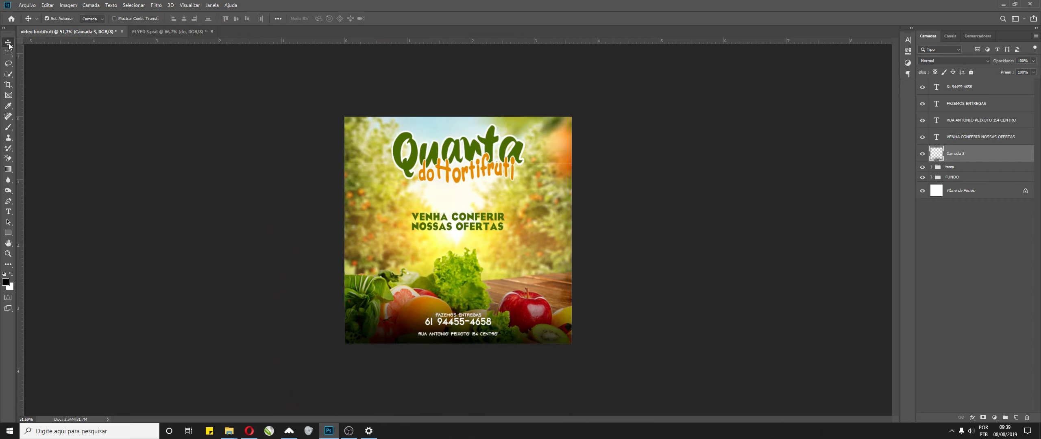
key("ctrl+0")
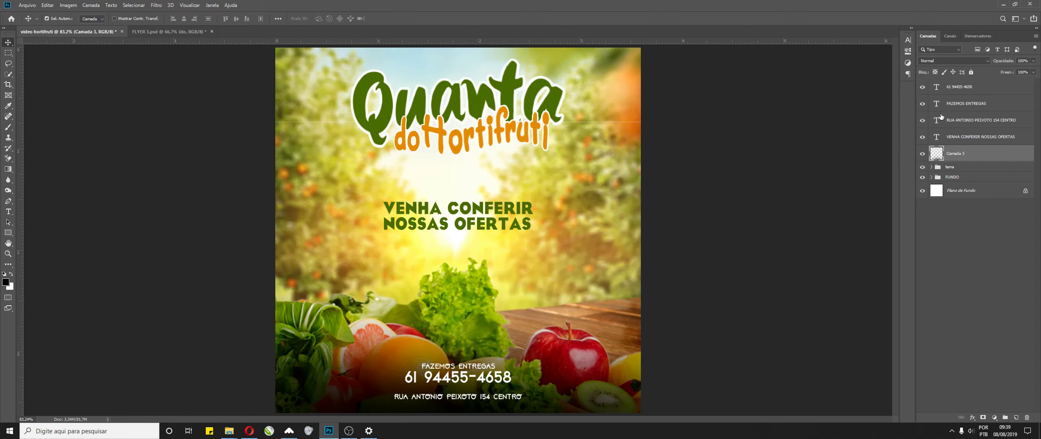
left_click_drag(1034, 61, 1023, 89)
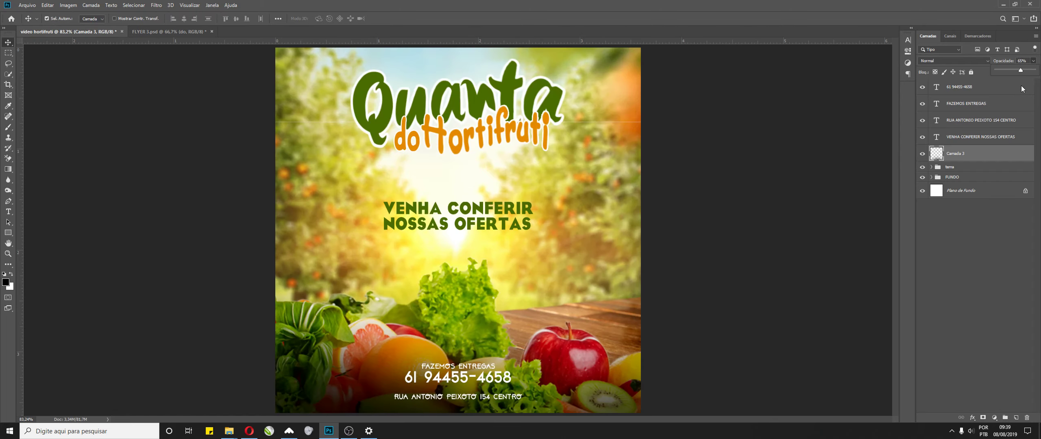
left_click(1025, 88)
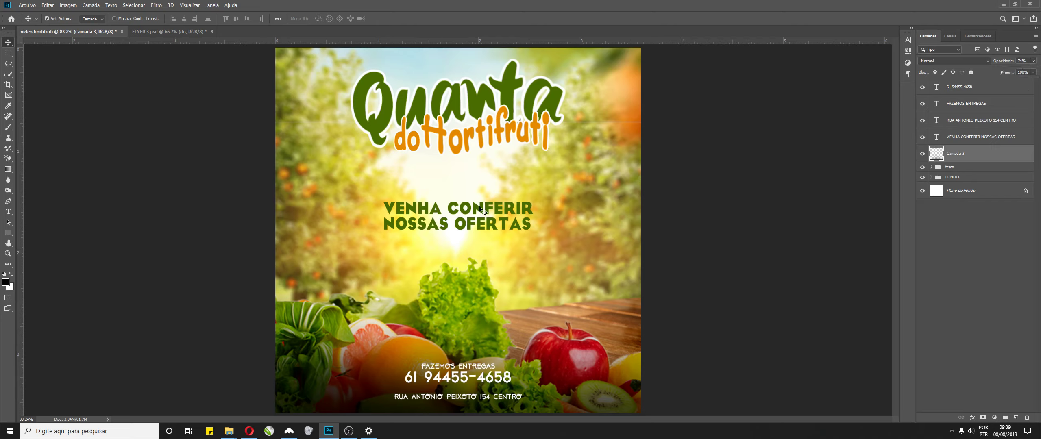
Step: Group the four text lines and the darkening layer together
left_click(967, 141)
left_click(976, 91)
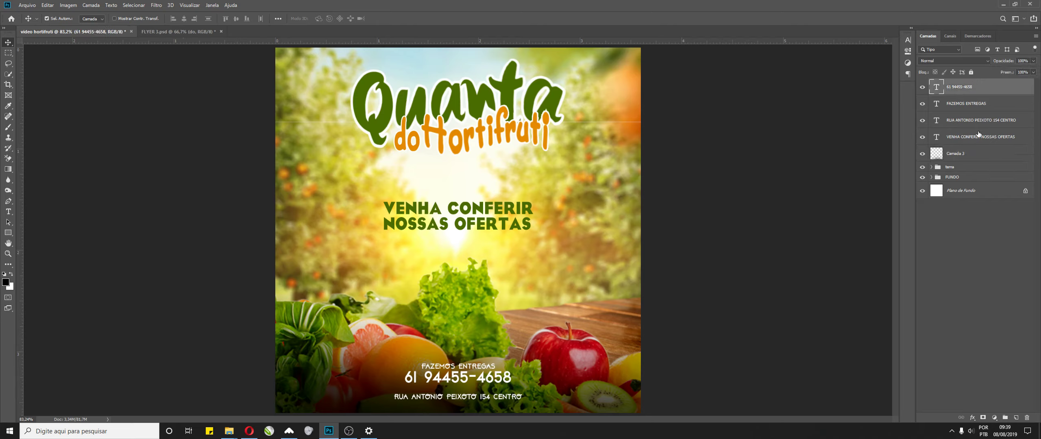
left_click(973, 156, "shift")
key("ctrl+g")
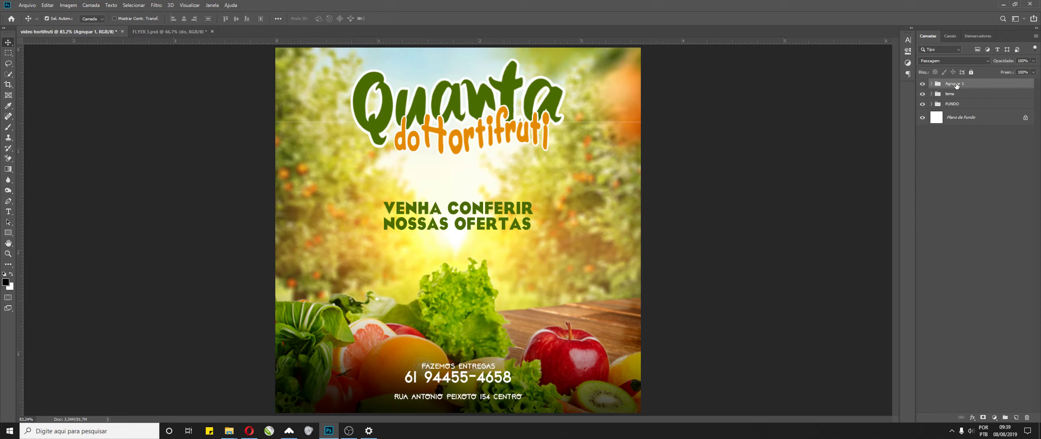
Step: Rename the new group to INDO
double_click(956, 84)
type("INDO")
key("Return")
Step: Duplicate the VENHA CONFERIR subtitle just below itself and move the copy into FUNDO
left_click(465, 202)
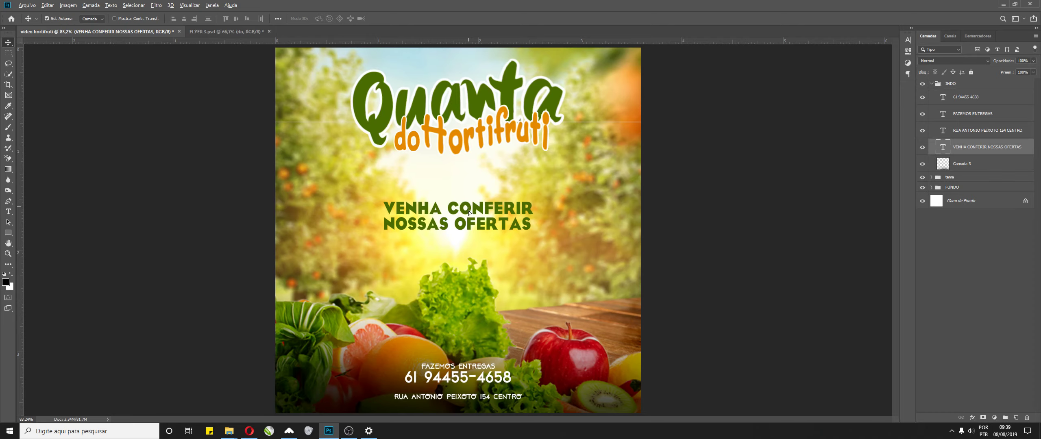
left_click_drag(469, 207, 466, 245, "alt")
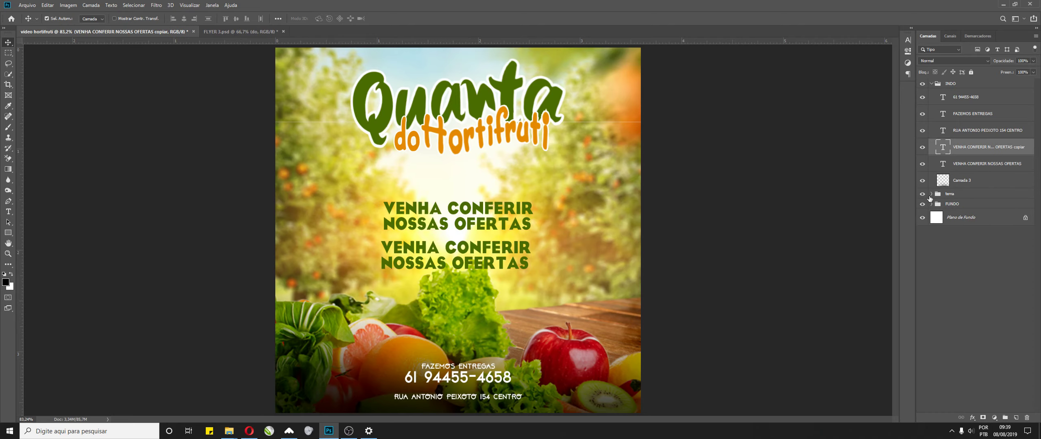
left_click(931, 204)
left_click_drag(953, 147, 955, 210)
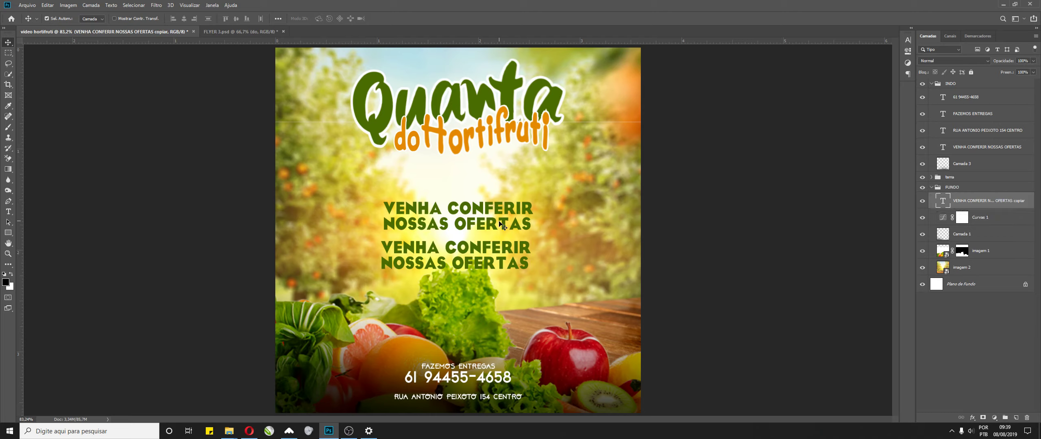
Step: Retype the subtitle copy as 'QUARTA'
key("t")
left_click(463, 248)
key("ctrl+a")
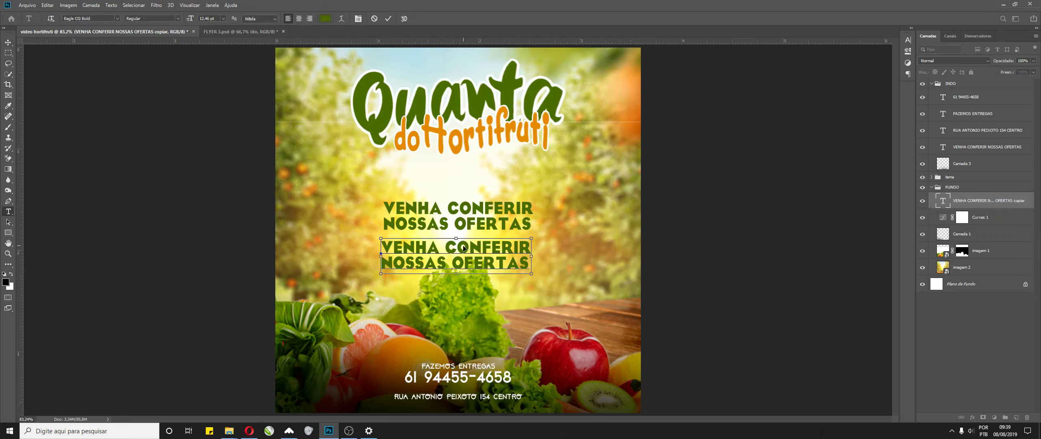
key("ctrl+a")
type("QUA")
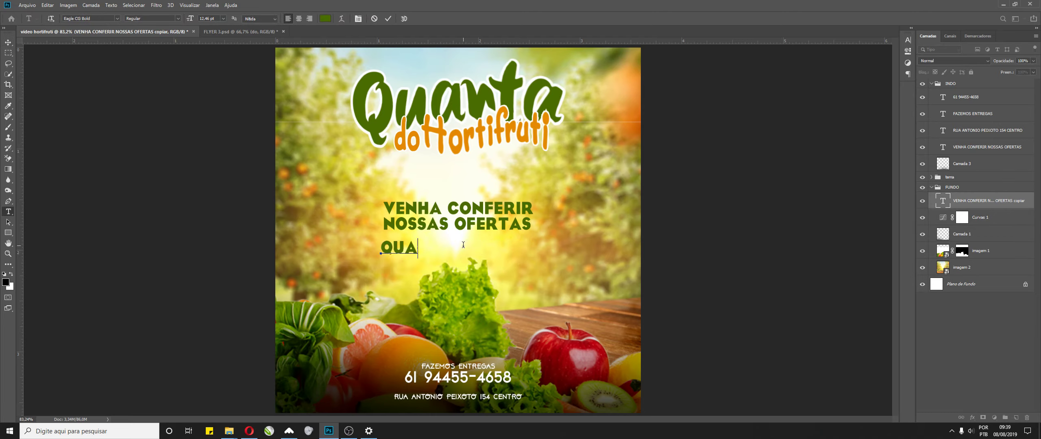
type("RTA")
left_click(8, 43)
Step: Tighten QUARTA's letter spacing and give it a white Stroke outline
left_click(909, 40)
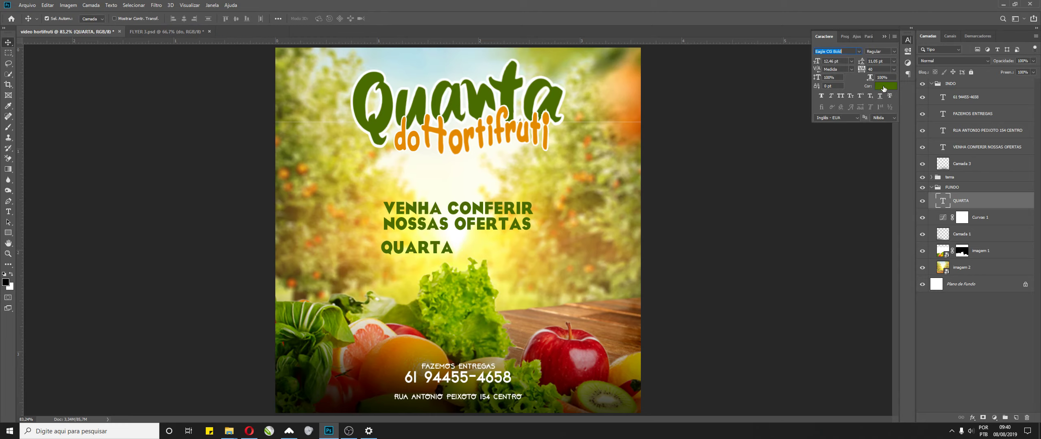
left_click_drag(866, 71, 861, 72)
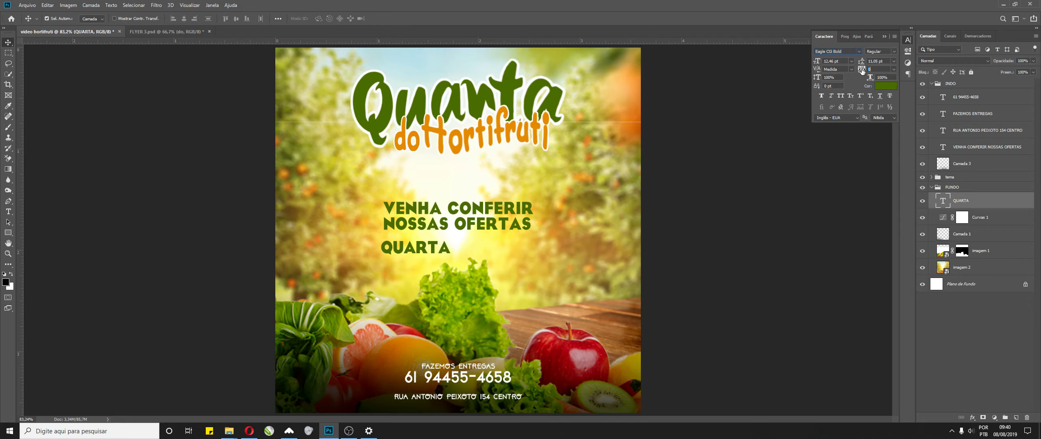
left_click(884, 37)
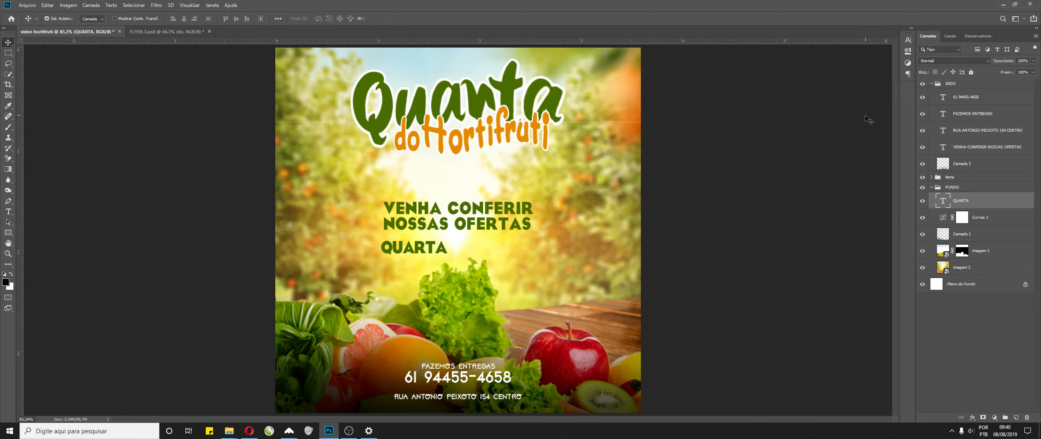
double_click(1016, 199)
left_click(691, 184)
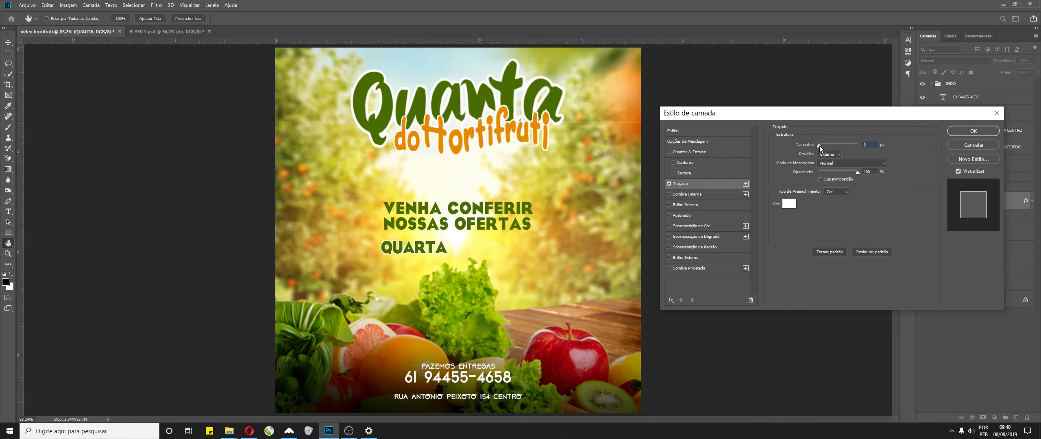
Step: Give the QUARTA text a 2 px stroke
left_click_drag(820, 146, 822, 146)
type("2")
left_click(964, 133)
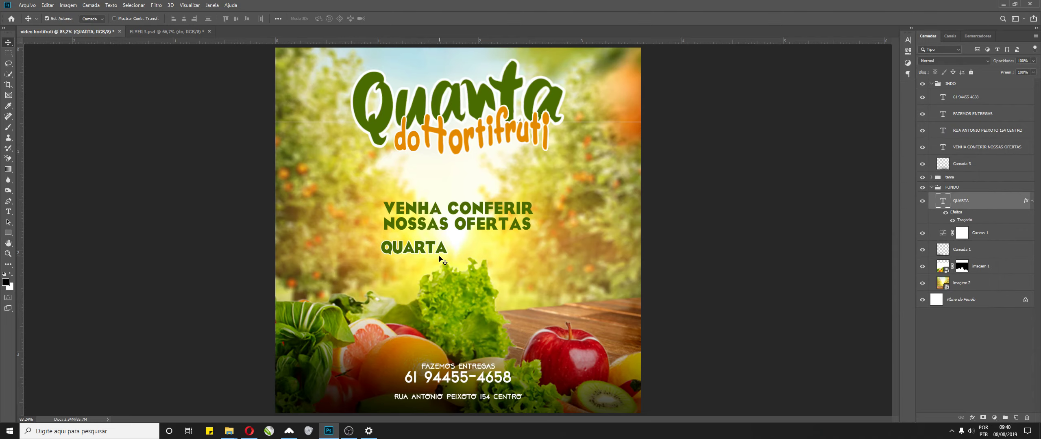
Step: Scale QUARTA up so it stretches past the canvas edges
key("ctrl+t")
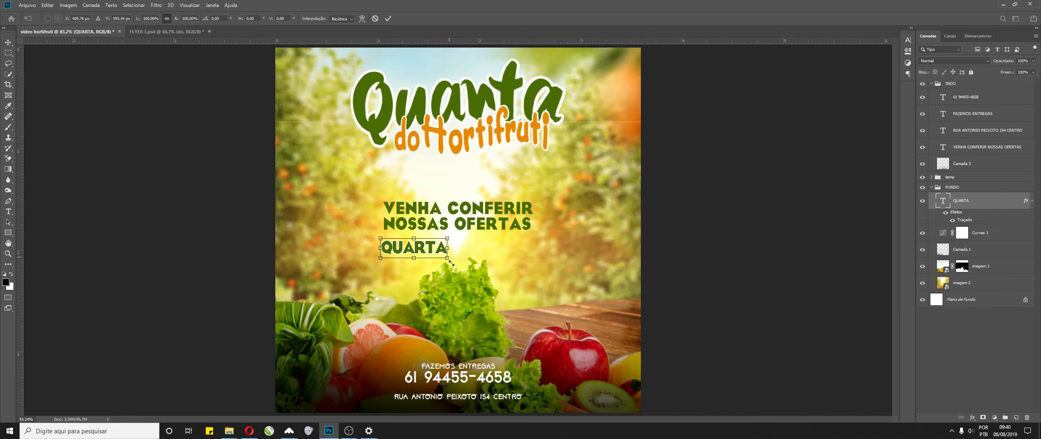
mouse_move(450, 259)
left_mouse_down()
mouse_move(544, 327)
mouse_move(612, 151)
left_mouse_up()
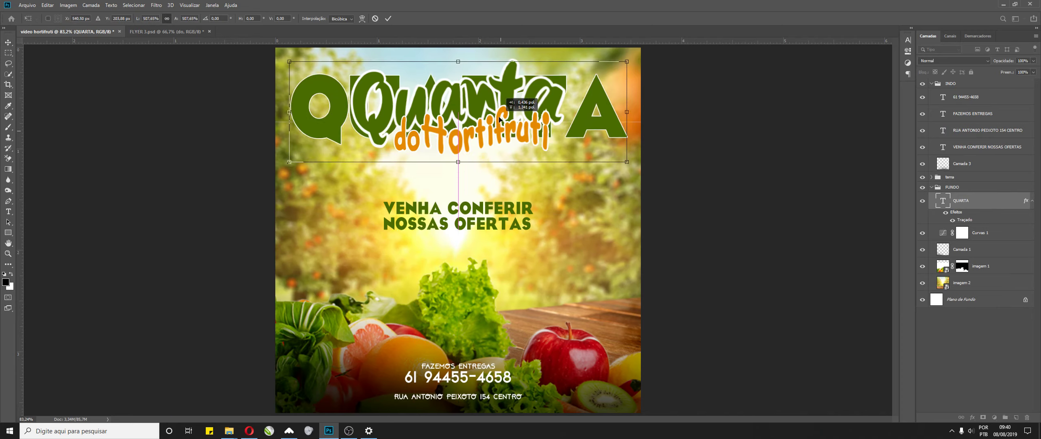
left_click_drag(624, 153, 677, 167)
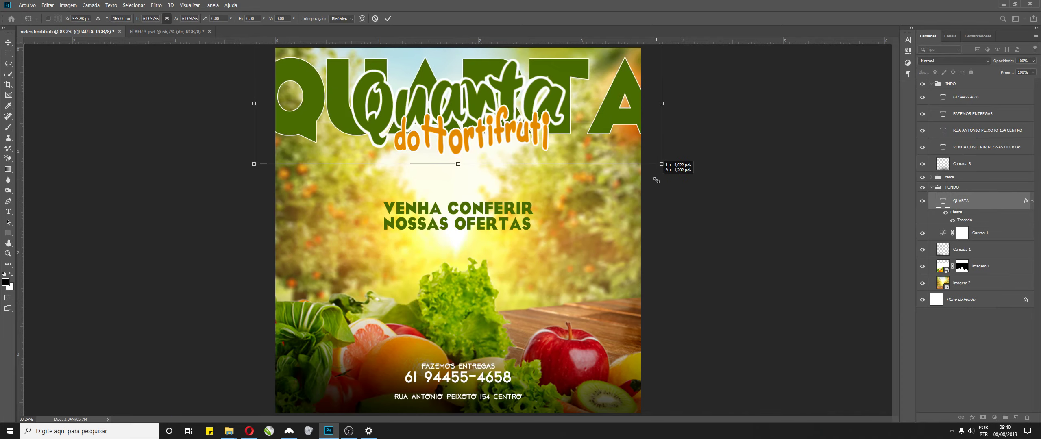
key("Return")
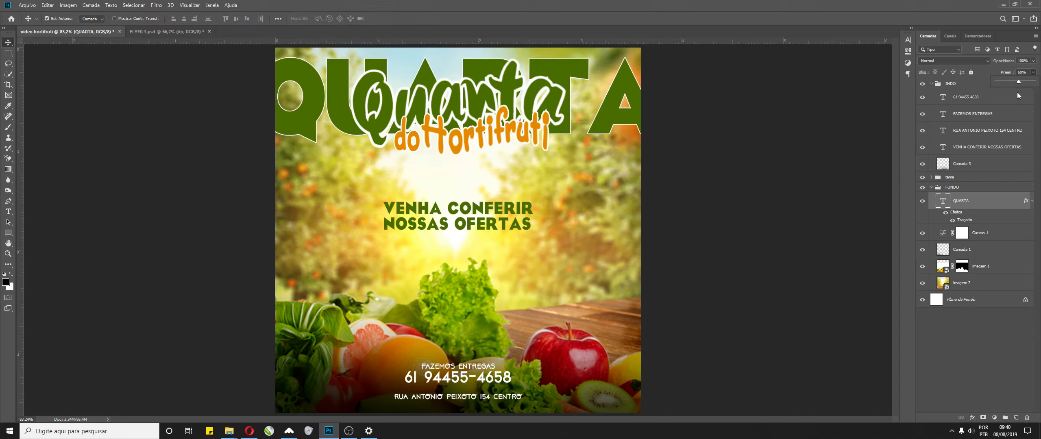
Step: Set QUARTA's fill to 0%, move it to the top, and Alt-drag copies downward into stacked rows
left_click_drag(1034, 72, 990, 99)
left_click_drag(613, 111, 617, 98)
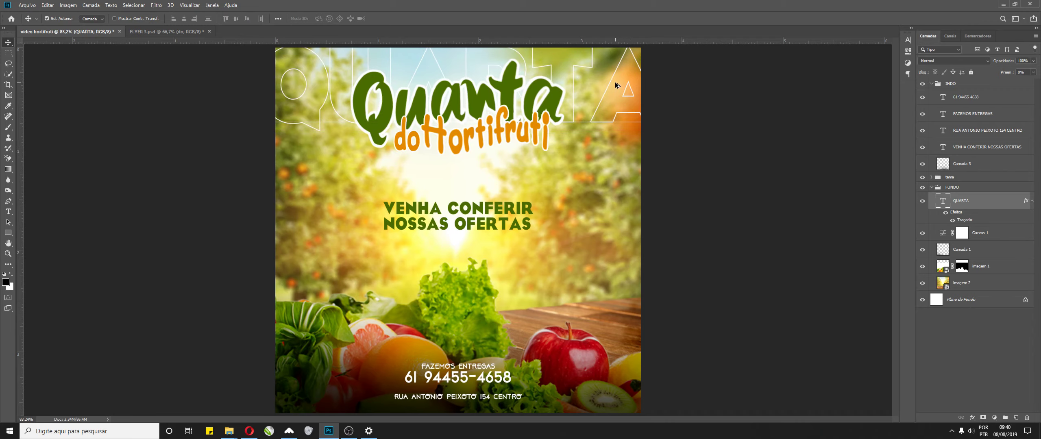
left_click_drag(617, 81, 616, 138)
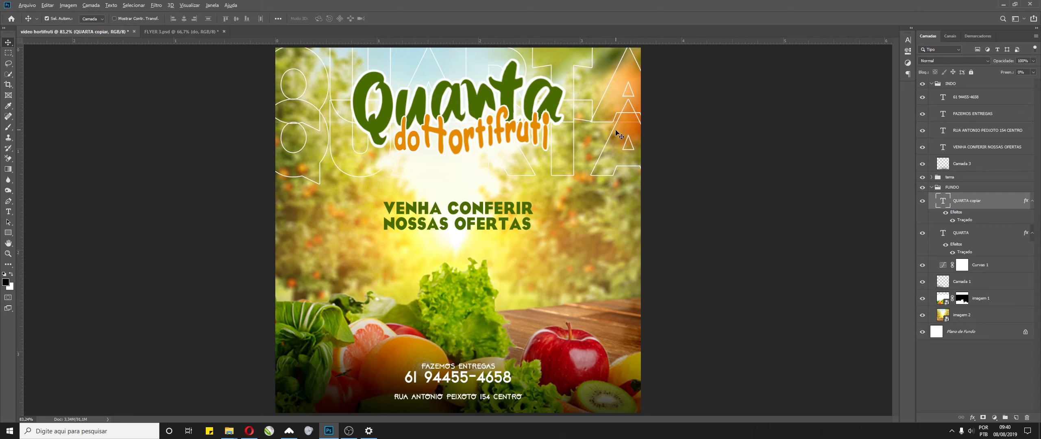
left_click_drag(617, 133, 617, 219)
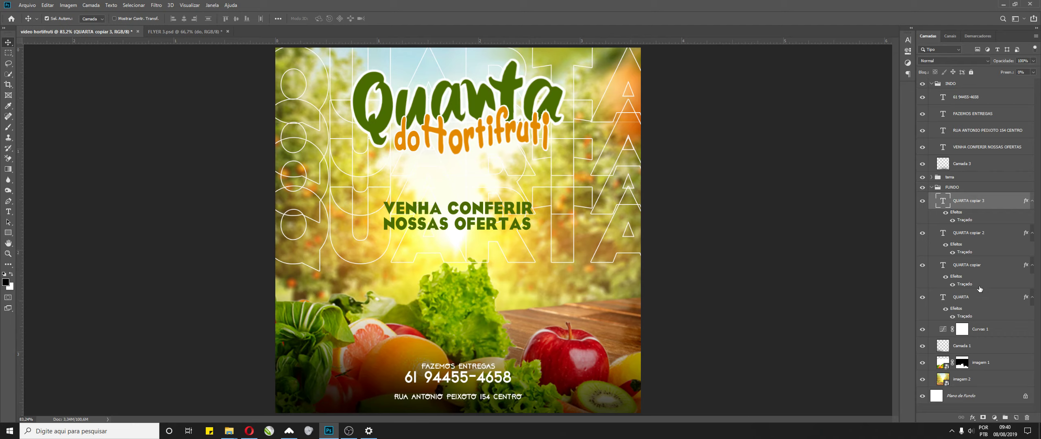
Step: Merge the four QUARTA outline layers into one and lower its opacity
left_click(980, 302, "shift")
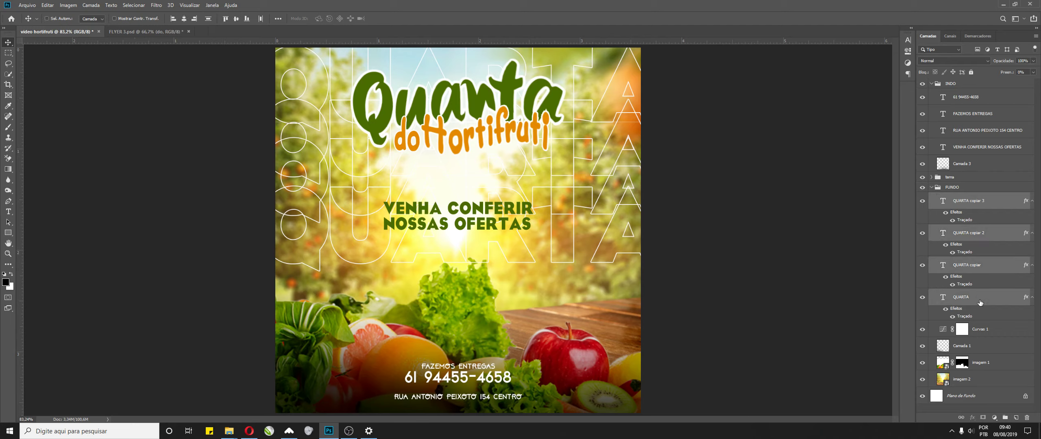
key("ctrl+e")
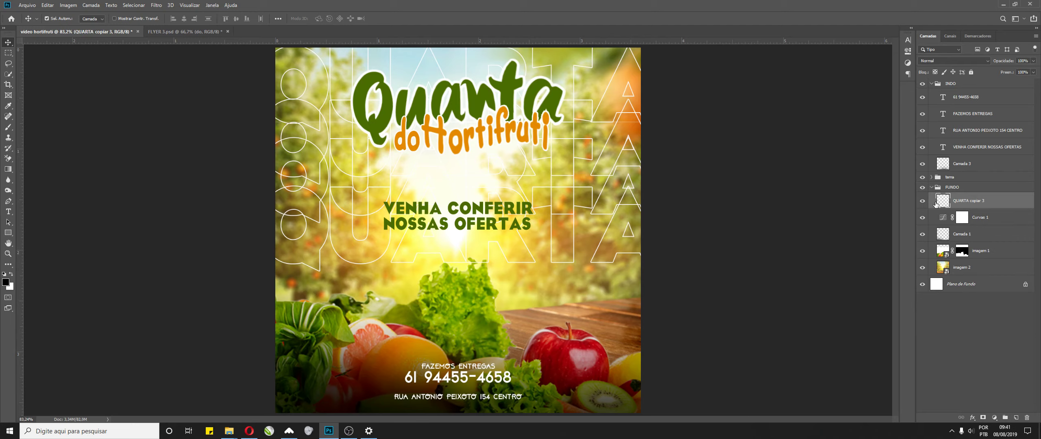
left_click_drag(1033, 61, 1021, 79)
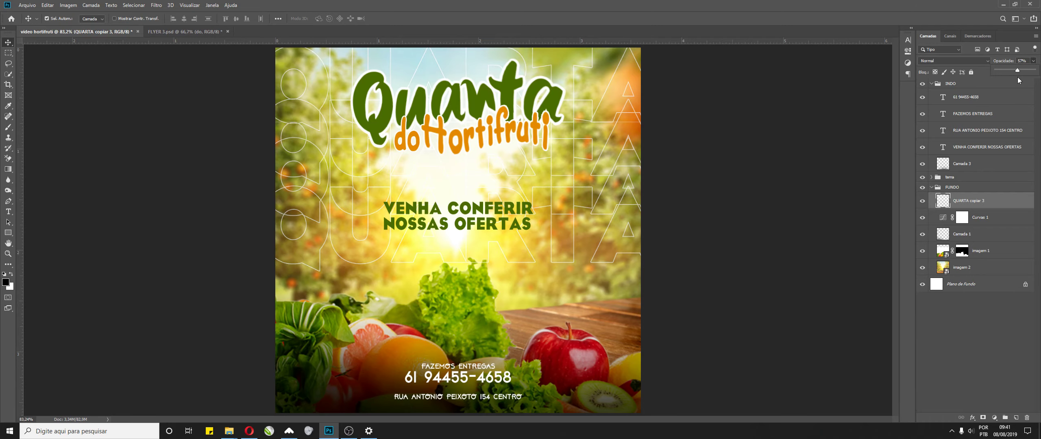
left_click_drag(1019, 81, 1019, 80)
Step: Mask out the right side of the merged lettering with a black brush, then show the desktop
left_click(983, 419)
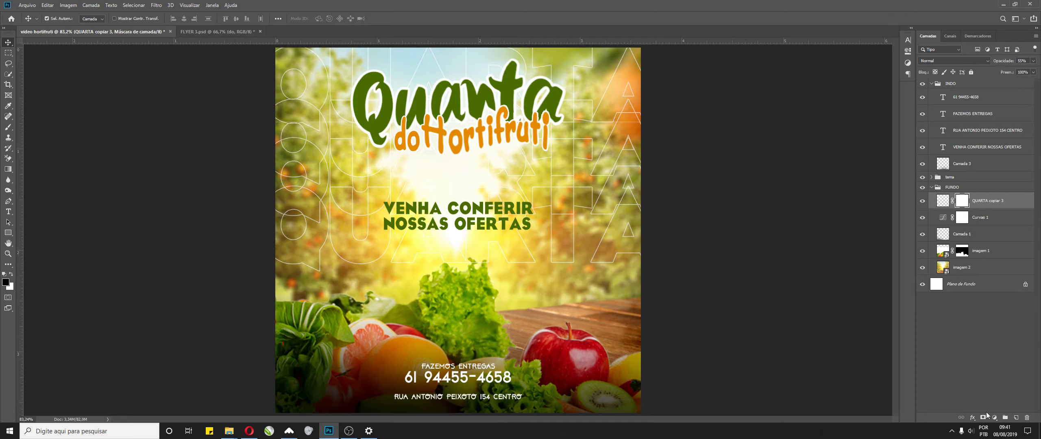
key("b")
mouse_move(502, 285)
left_mouse_down()
mouse_move(577, 294)
mouse_move(292, 280)
left_mouse_up()
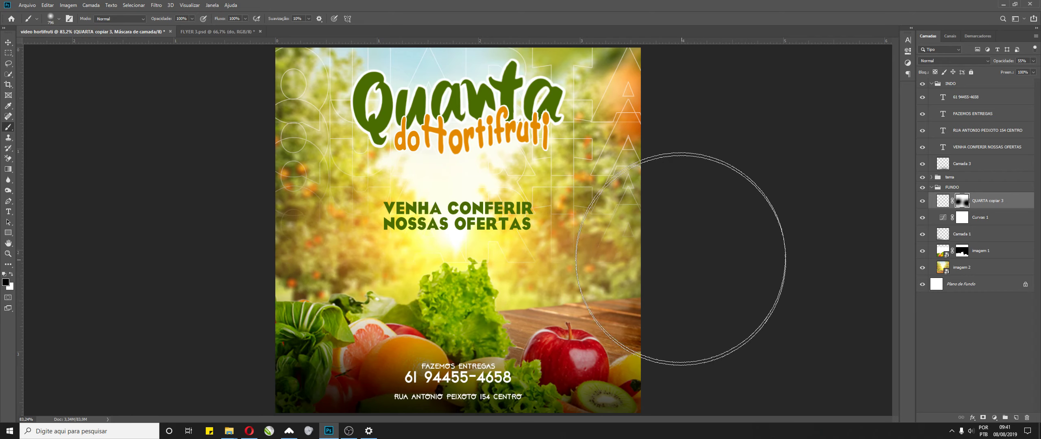
left_click(8, 42)
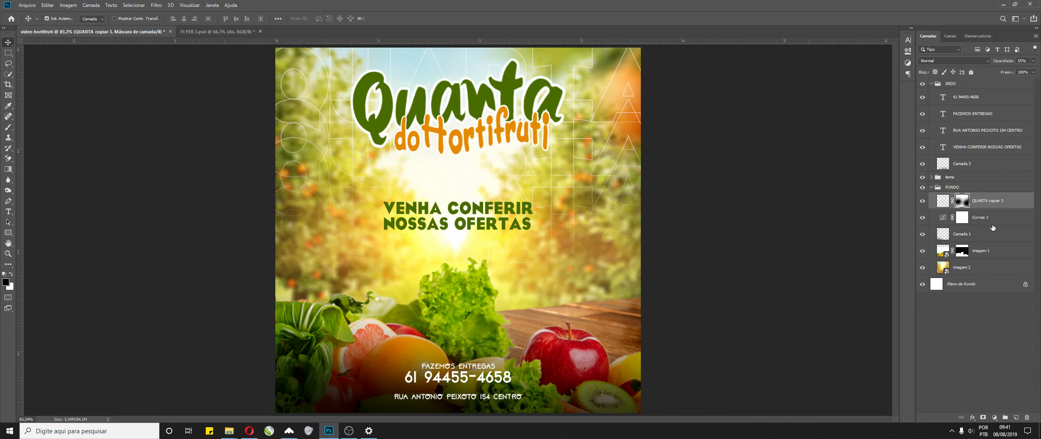
key("super+d")
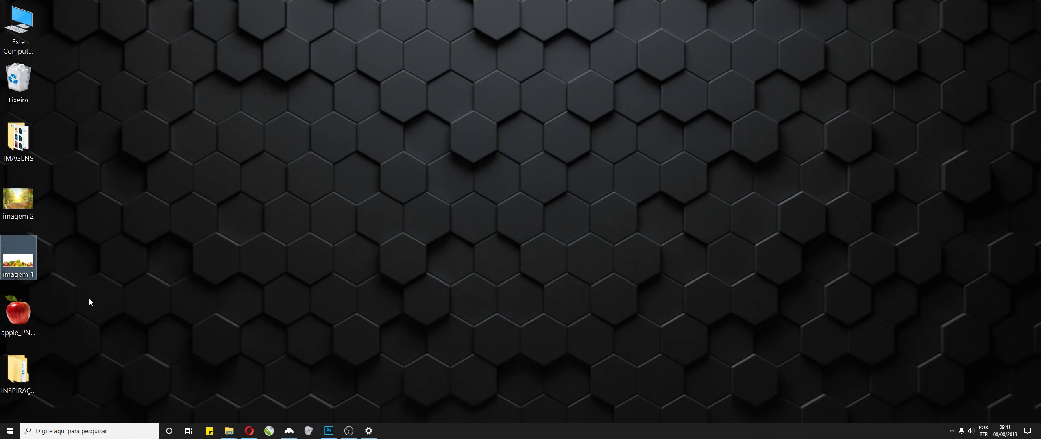
Step: Place apple_PNG at about 15%, tilted about -25°, cut off at the flyer's right edge
mouse_move(18, 312)
left_mouse_down()
mouse_move(332, 435)
mouse_move(533, 331)
left_mouse_up()
left_click_drag(547, 292, 737, 256)
mouse_move(812, 377)
left_mouse_down()
mouse_move(711, 263)
mouse_move(722, 280)
mouse_move(732, 247)
left_mouse_up()
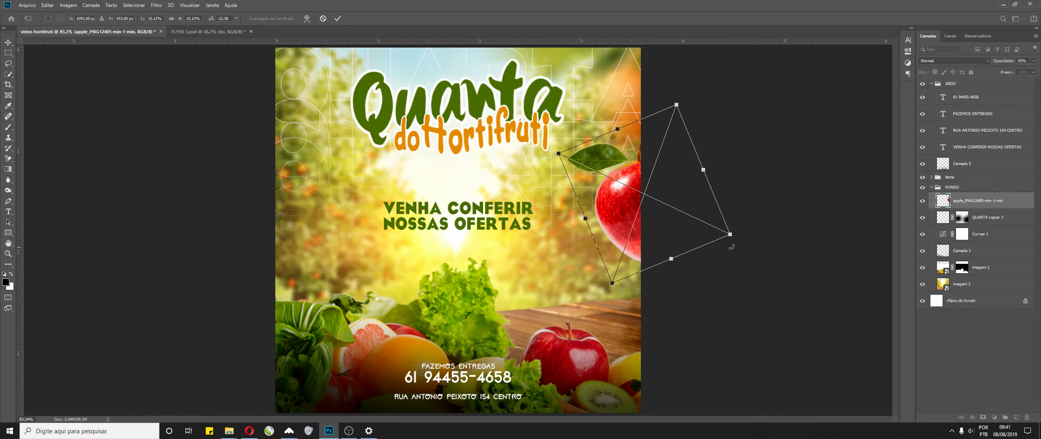
left_click_drag(621, 206, 636, 227)
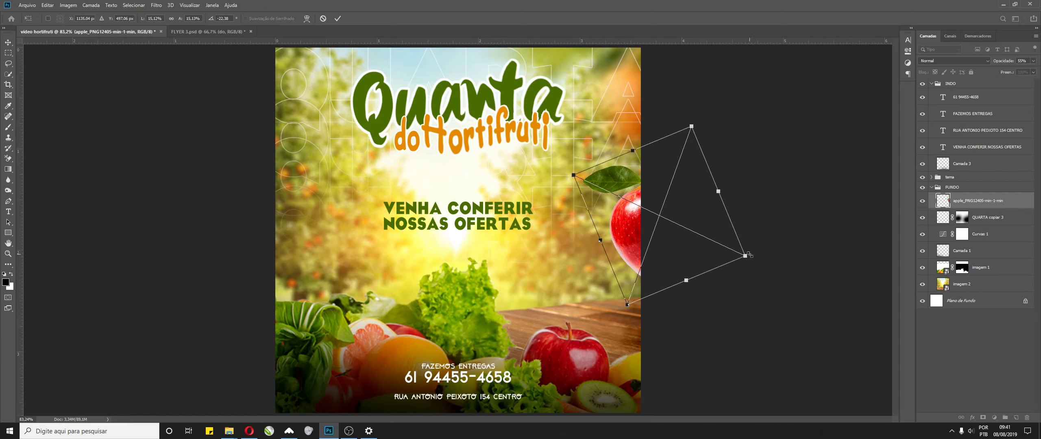
left_click_drag(749, 254, 768, 244)
left_click_drag(655, 222, 659, 218)
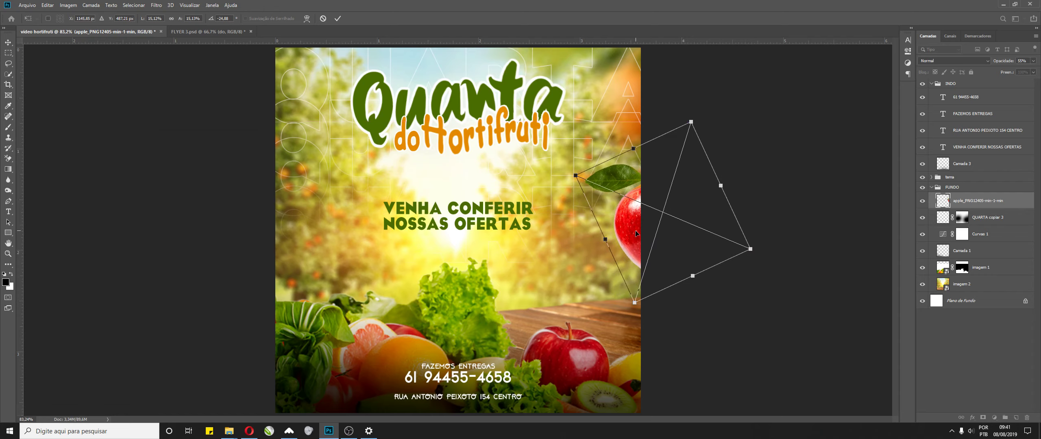
key("Return")
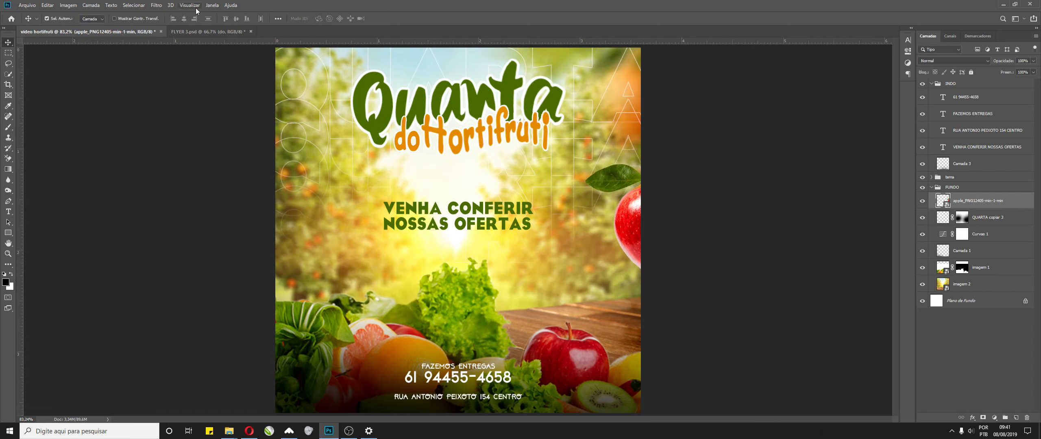
Step: Apply a Gaussian blur to the apple
left_click(156, 4)
mouse_move(170, 132)
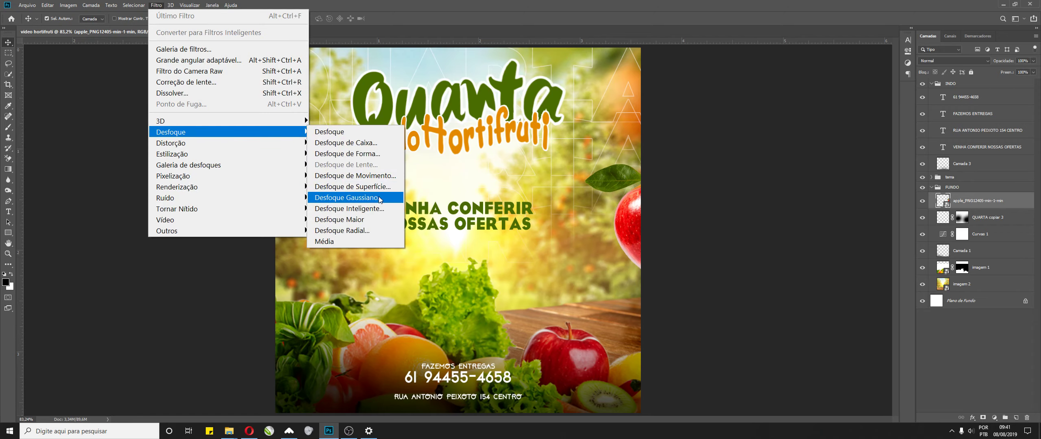
left_click(348, 198)
left_click(314, 61)
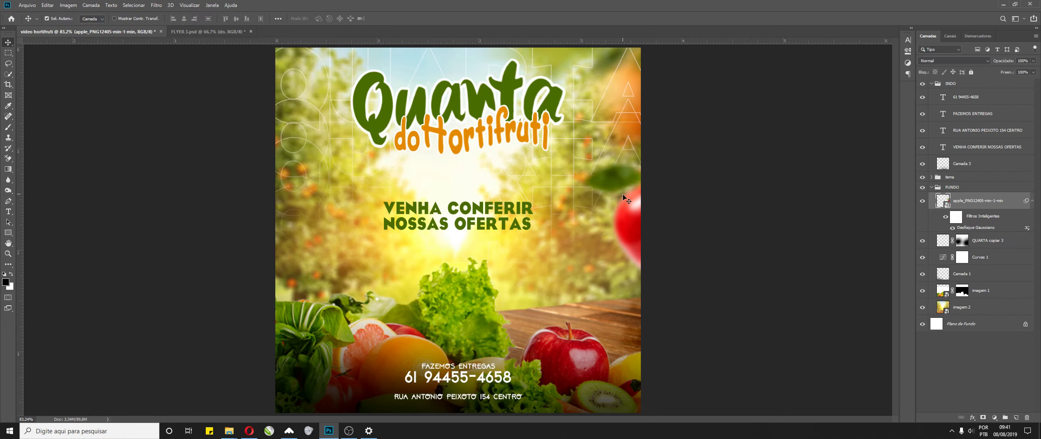
Step: Duplicate the blurred apple, flip it horizontally, place it at the upper-left edge, and collapse FUNDO
left_click_drag(631, 225, 315, 178)
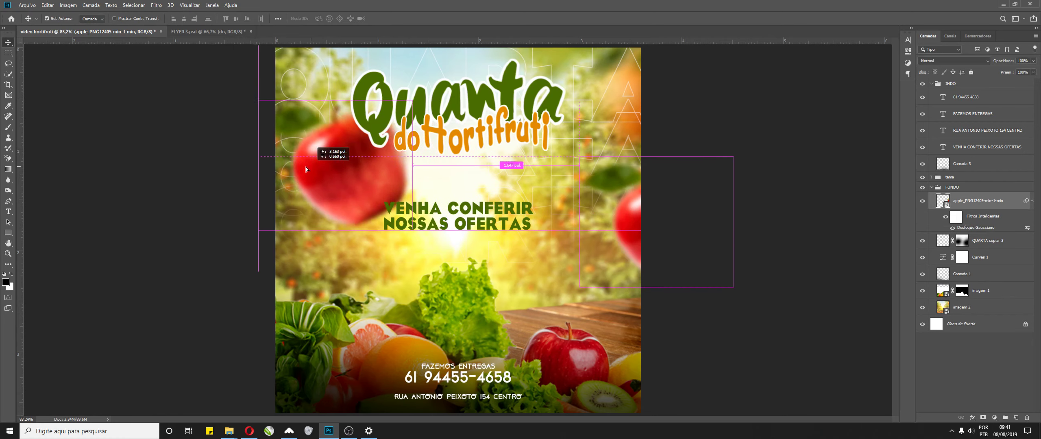
key("ctrl+t")
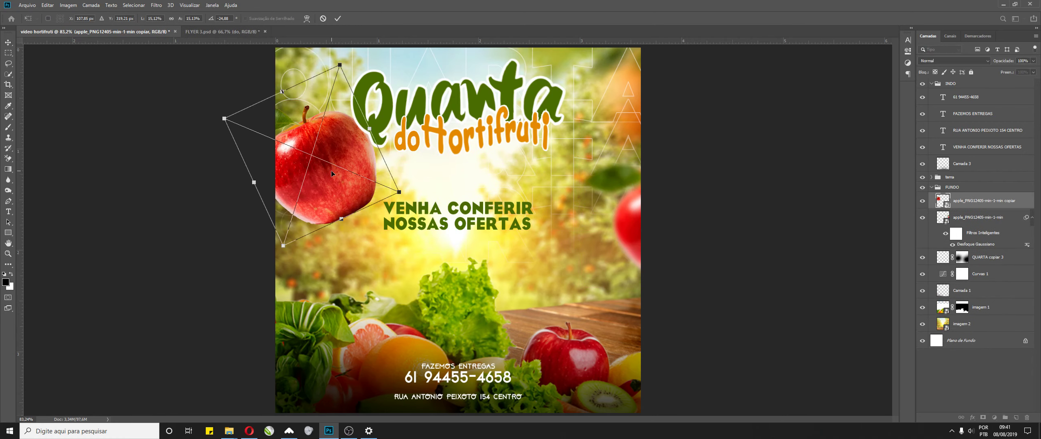
right_click(331, 170)
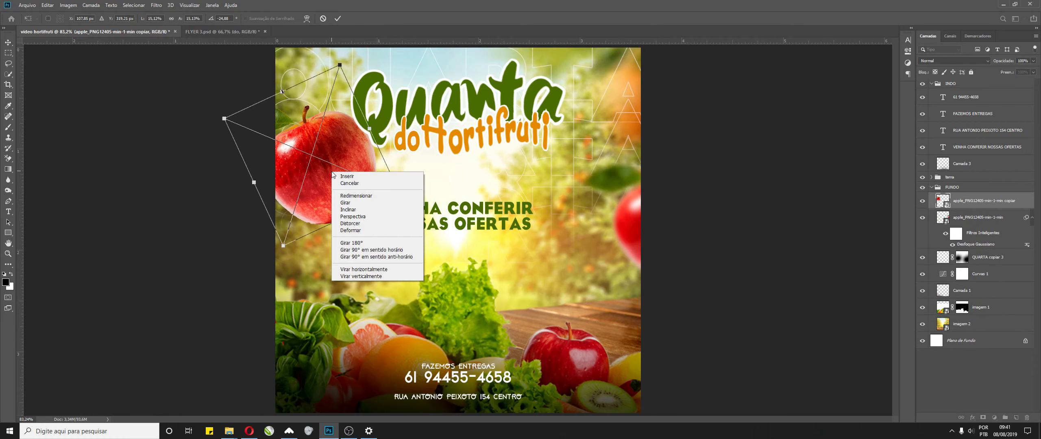
left_click(359, 269)
mouse_move(335, 158)
left_mouse_down()
mouse_move(289, 159)
mouse_move(284, 126)
left_mouse_up()
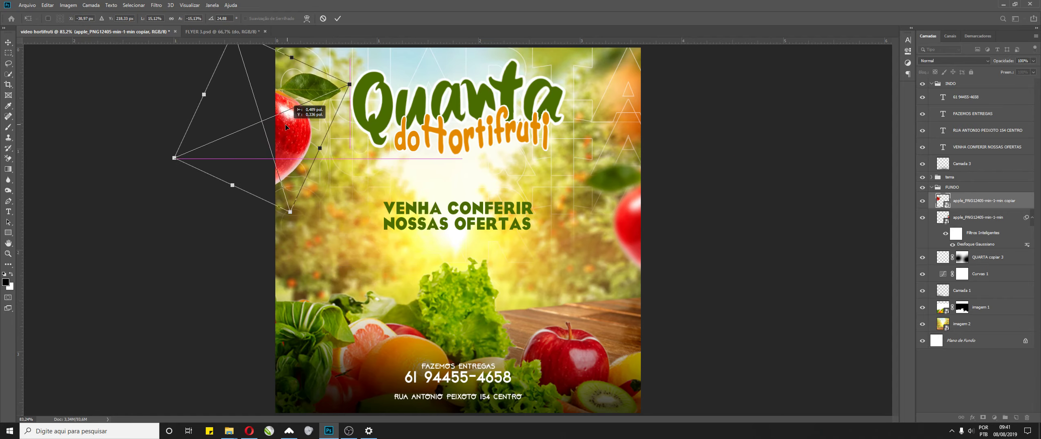
key("Return")
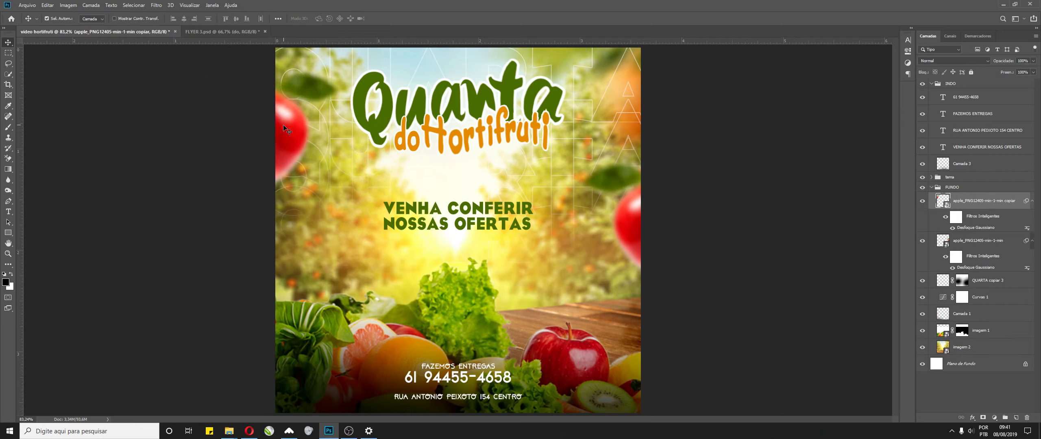
left_click_drag(291, 127, 286, 118)
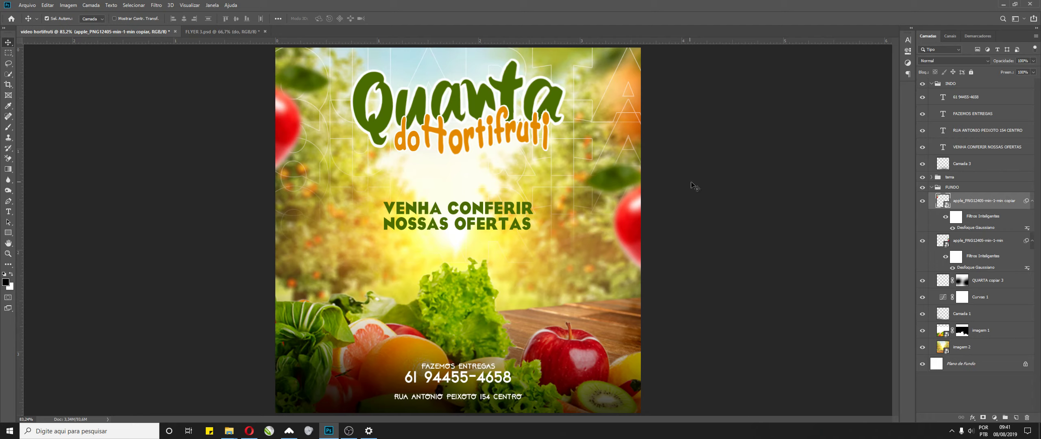
left_click(934, 190)
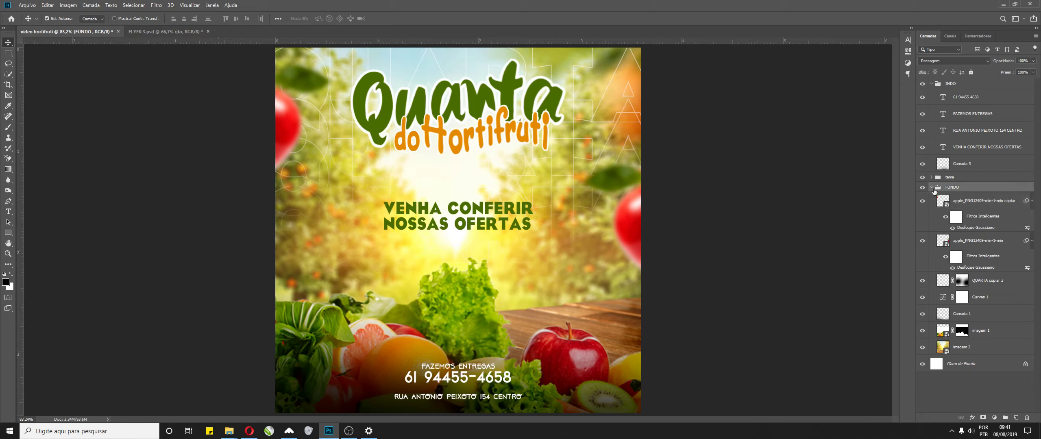
Step: Collapse the INDO group and create a new empty layer on top
left_click(951, 98)
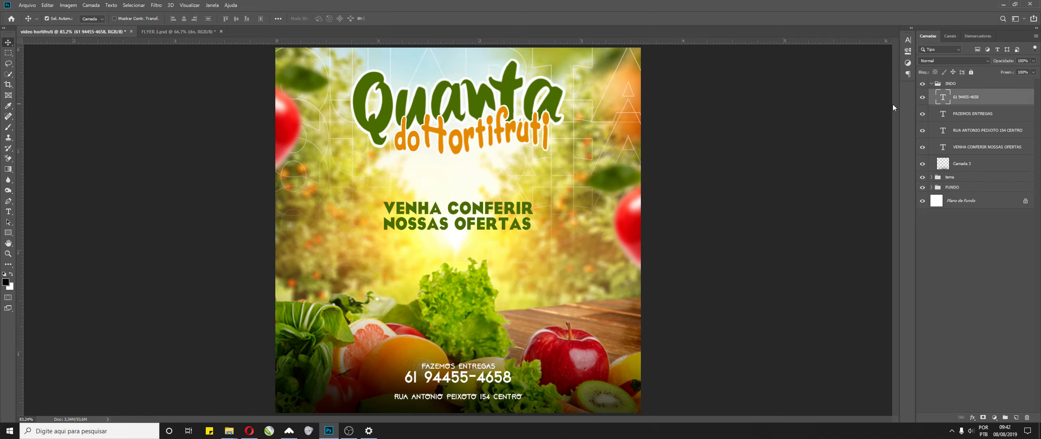
left_click(933, 84)
left_click(945, 84)
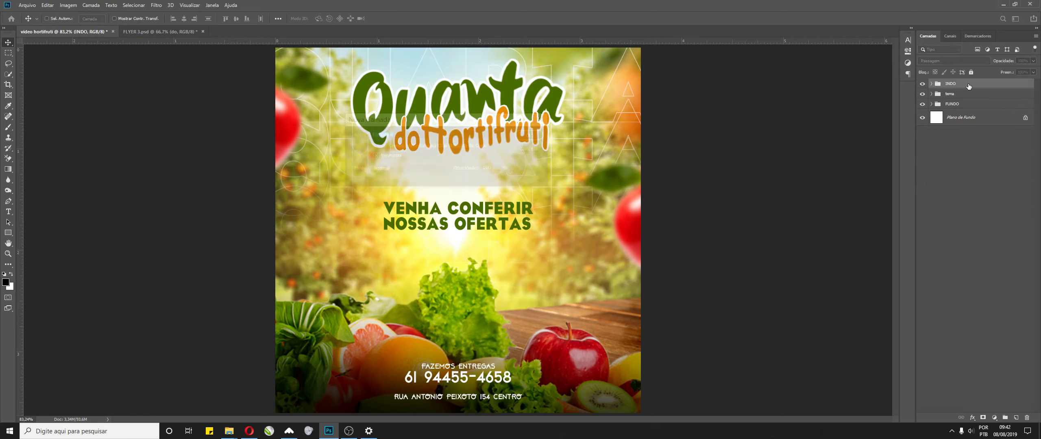
key("ctrl+shift+n")
key("Return")
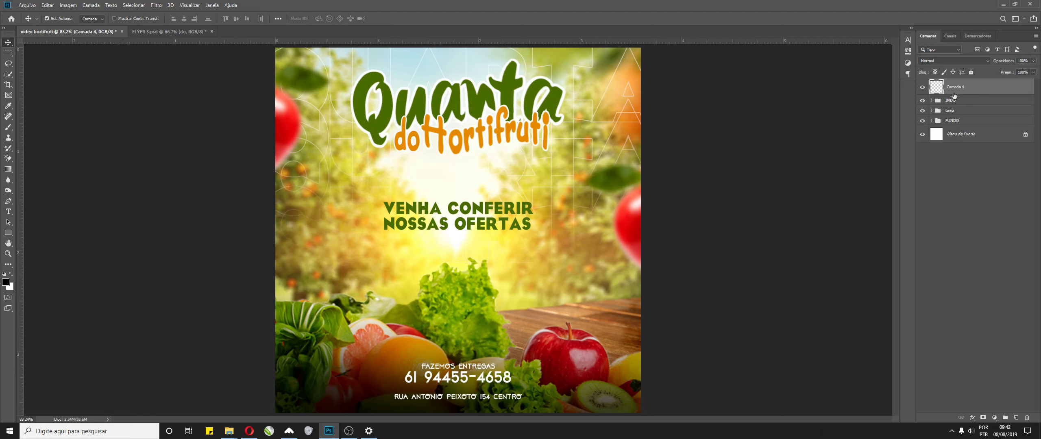
Step: Set the brush colour to bright orange ffb400
key("b")
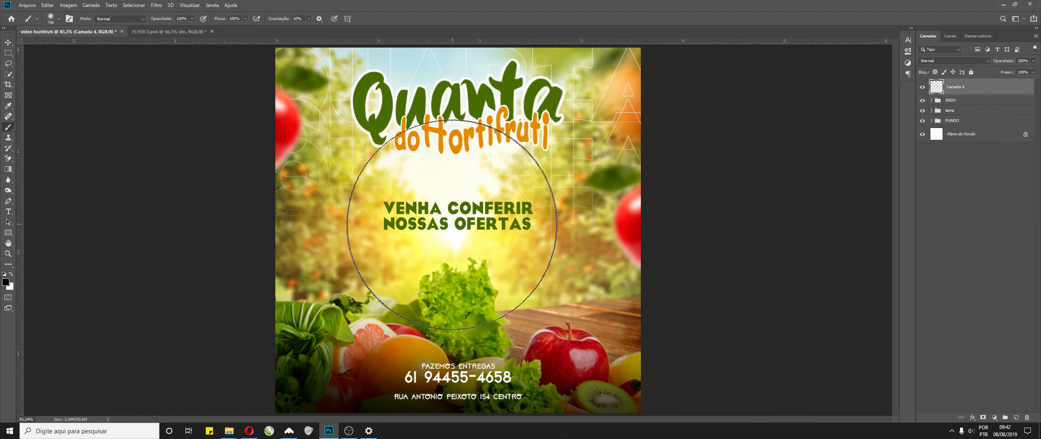
left_click(407, 358, "alt")
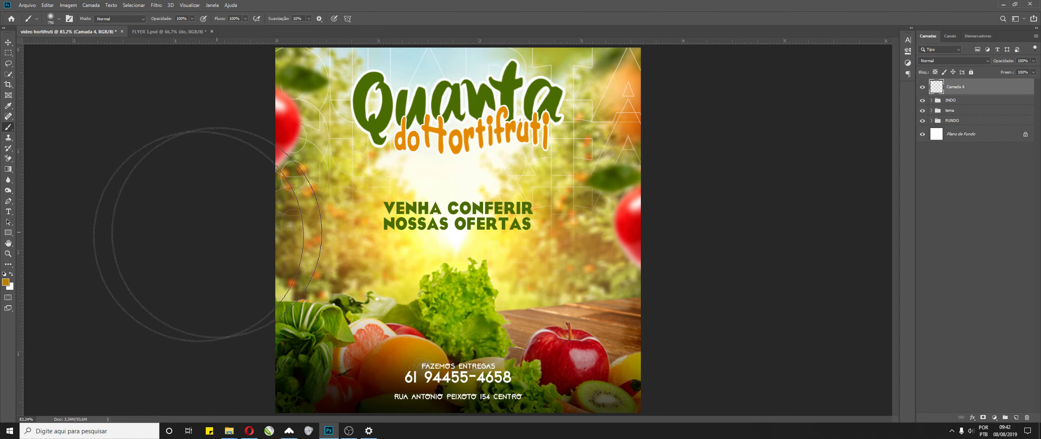
left_click(5, 282)
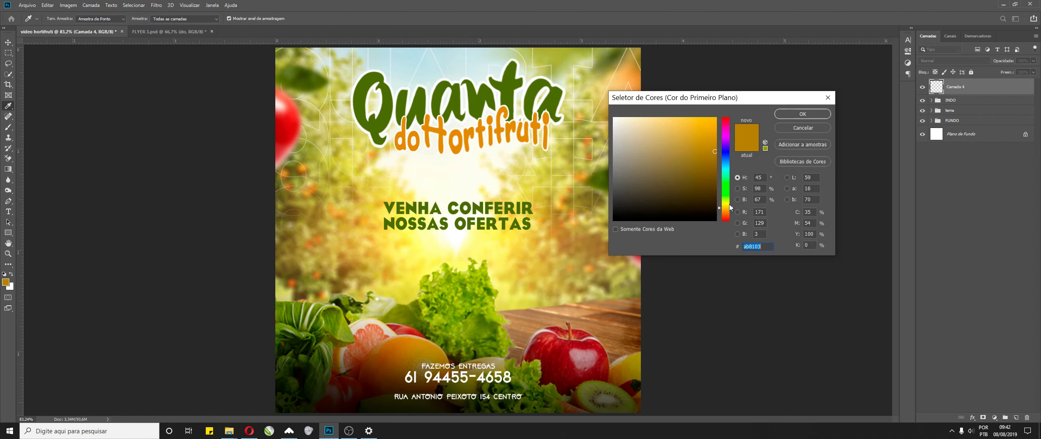
left_click_drag(730, 207, 730, 209)
left_click_drag(709, 134, 718, 105)
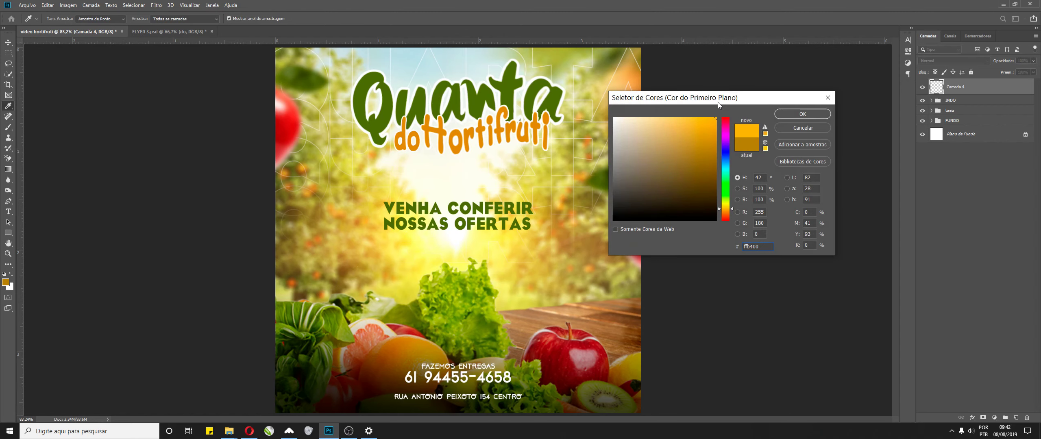
left_click(790, 109)
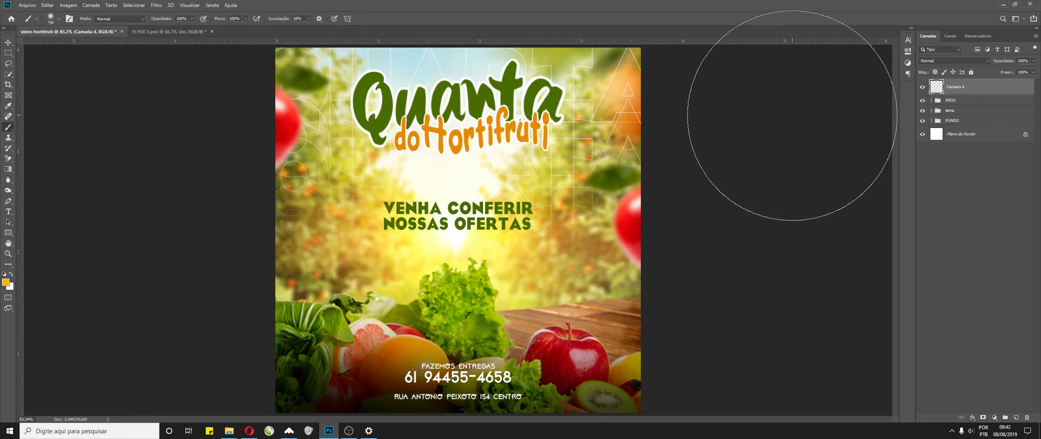
Step: Set the new layer to Divisão blend, paint orange across the flyer, and lower its opacity
left_click(947, 60)
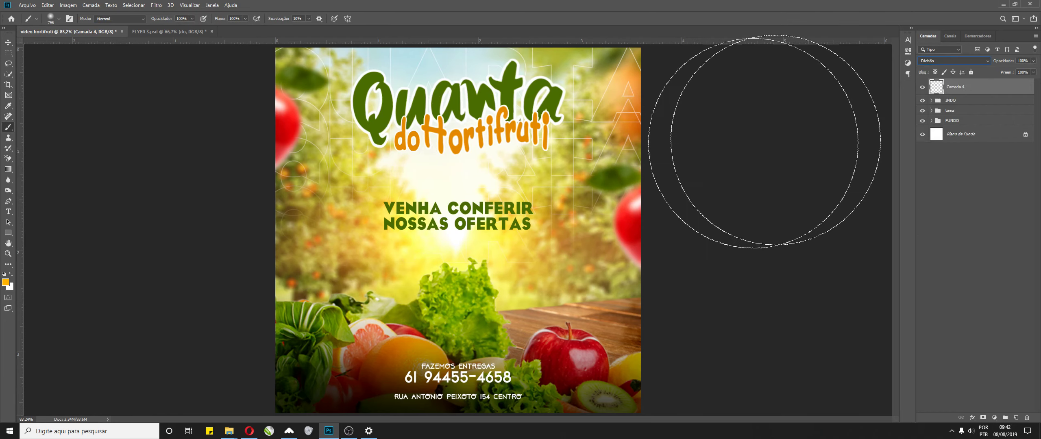
left_click(927, 129)
left_click_drag(605, 158, 596, 187)
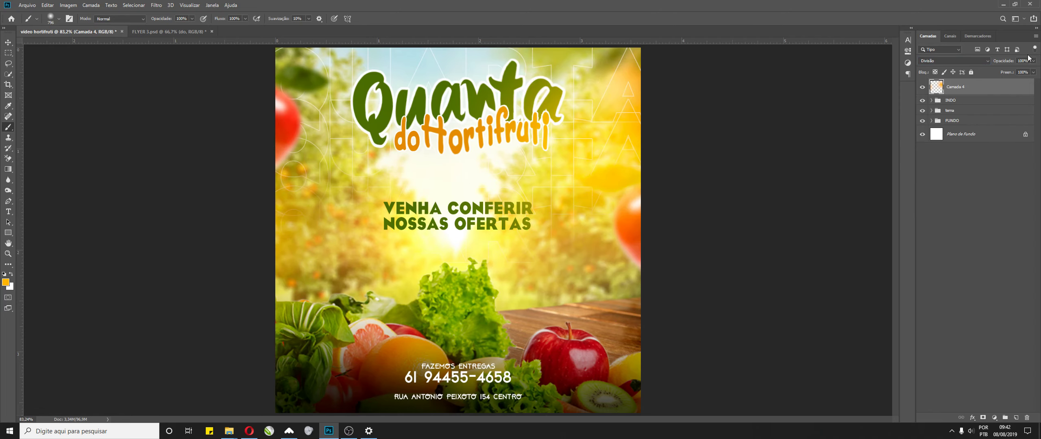
mouse_move(1033, 61)
left_mouse_down()
mouse_move(1019, 92)
mouse_move(1005, 96)
left_mouse_up()
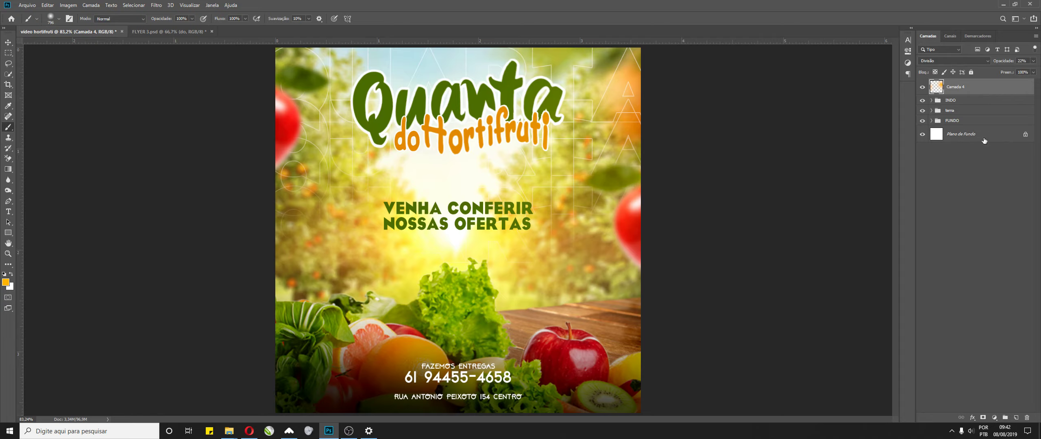
Step: Add a layer mask to the orange layer and paint it out of the poster centre
left_click(984, 418)
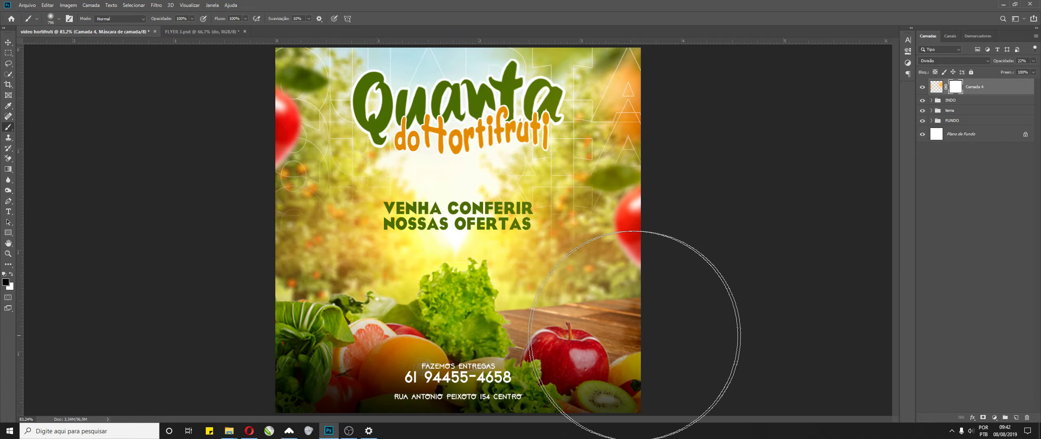
mouse_move(419, 179)
left_mouse_down()
mouse_move(450, 247)
mouse_move(429, 293)
left_mouse_up()
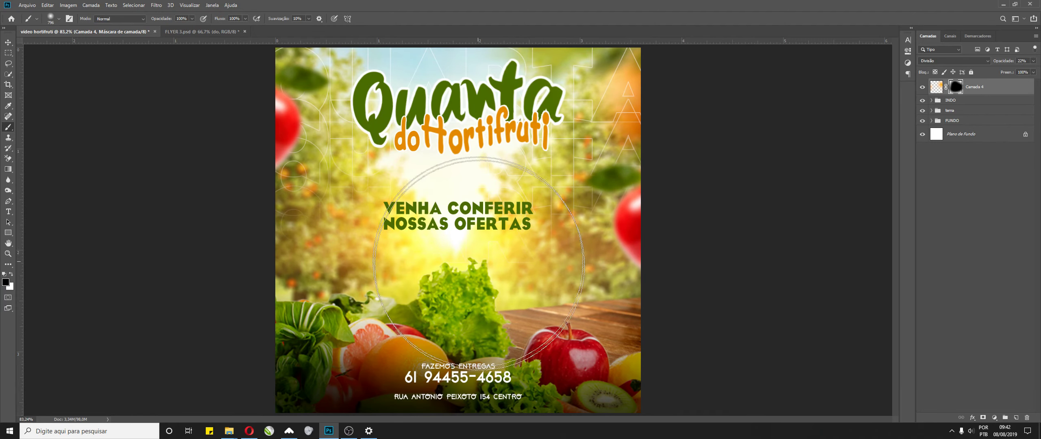
left_click(8, 42)
left_click(755, 211)
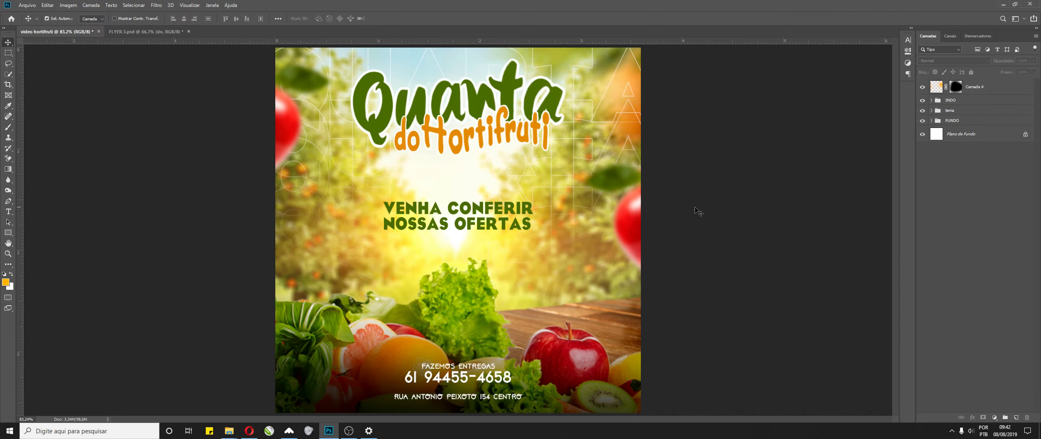
Step: Scale the VENHA CONFERIR NOSSAS OFERTAS headline down slightly and collapse the INDO group
left_click(479, 228)
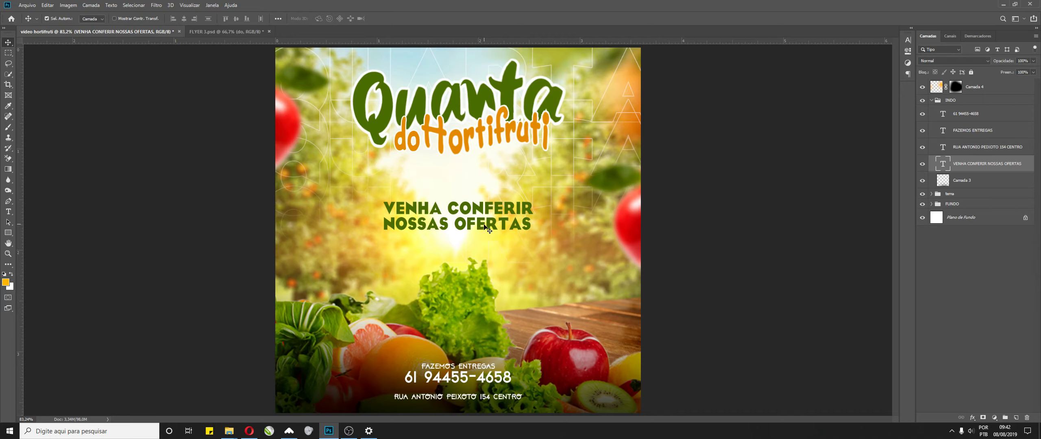
key("ctrl+t")
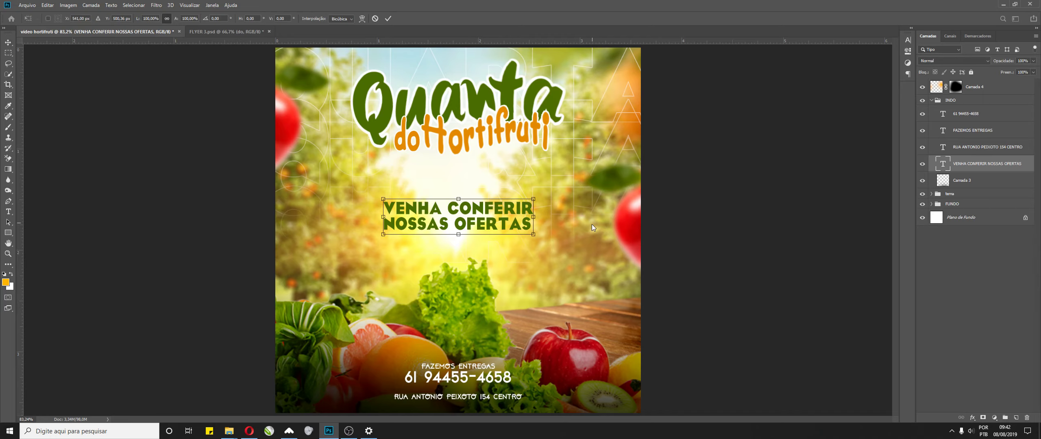
left_click_drag(532, 235, 527, 230)
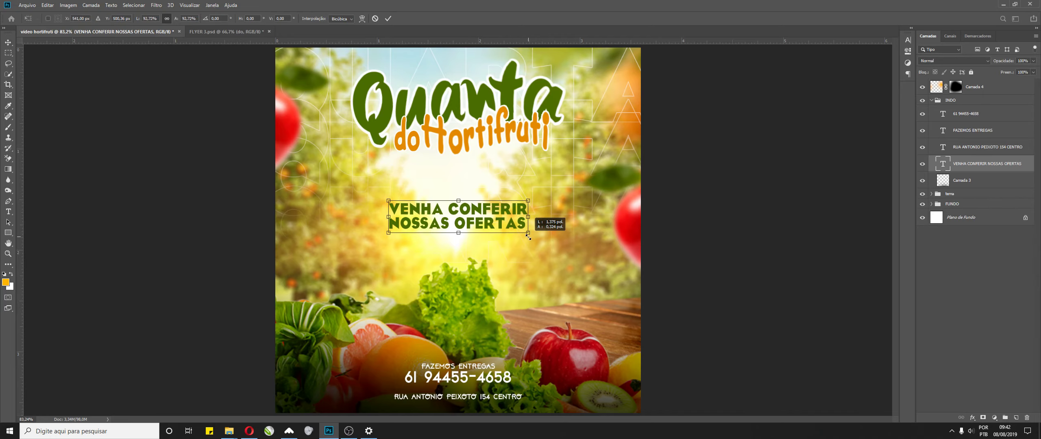
key("Return")
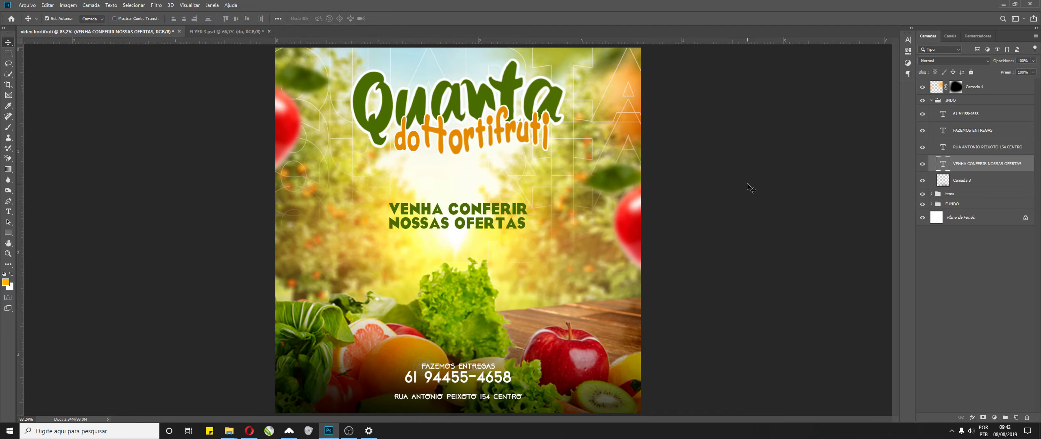
left_click(931, 100)
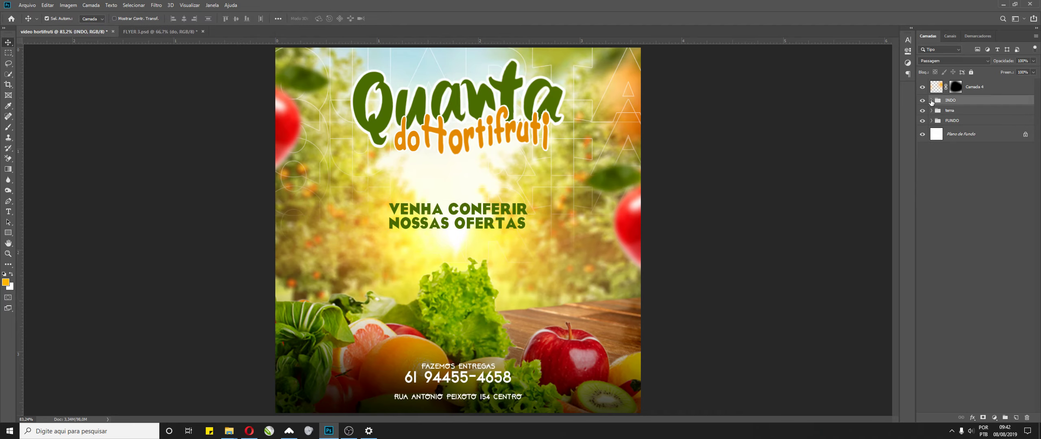
left_click(820, 135)
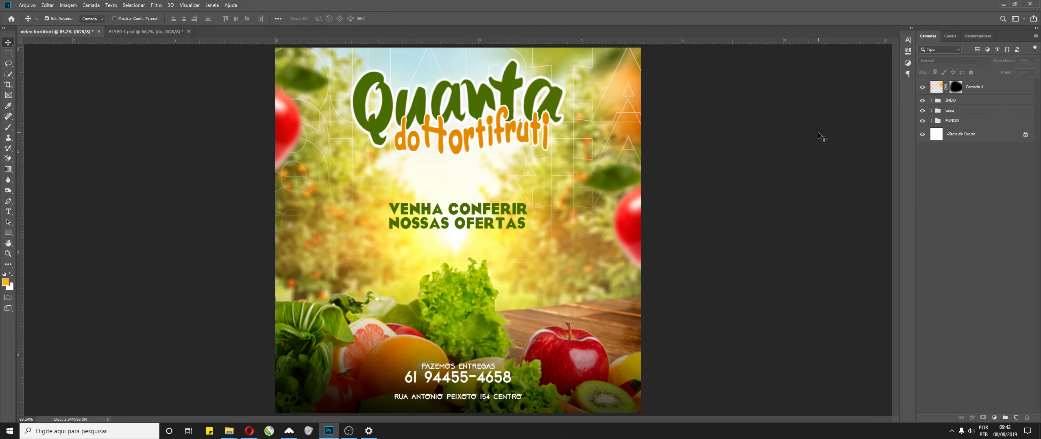